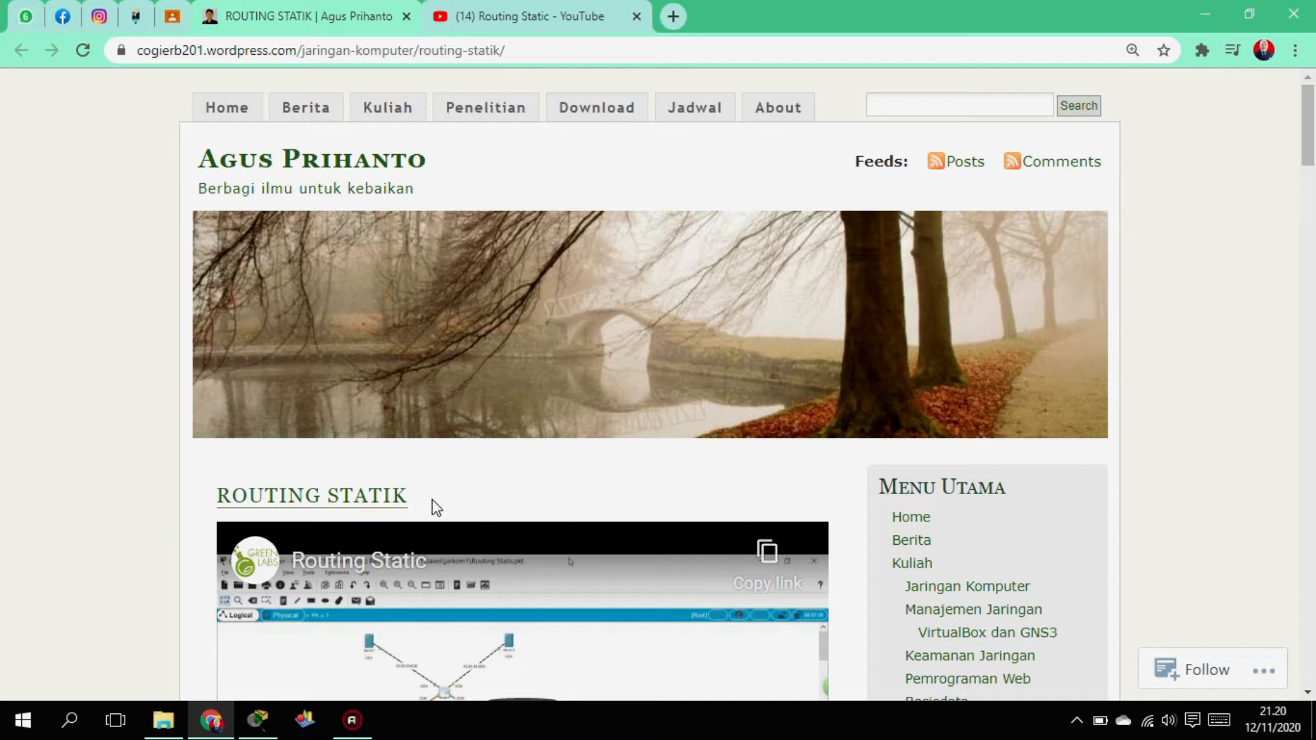
Read the static routing article from its objectives and theory down to the experiment scenario.
scroll(436, 508, down, 9)
scroll(425, 457, up, 1)
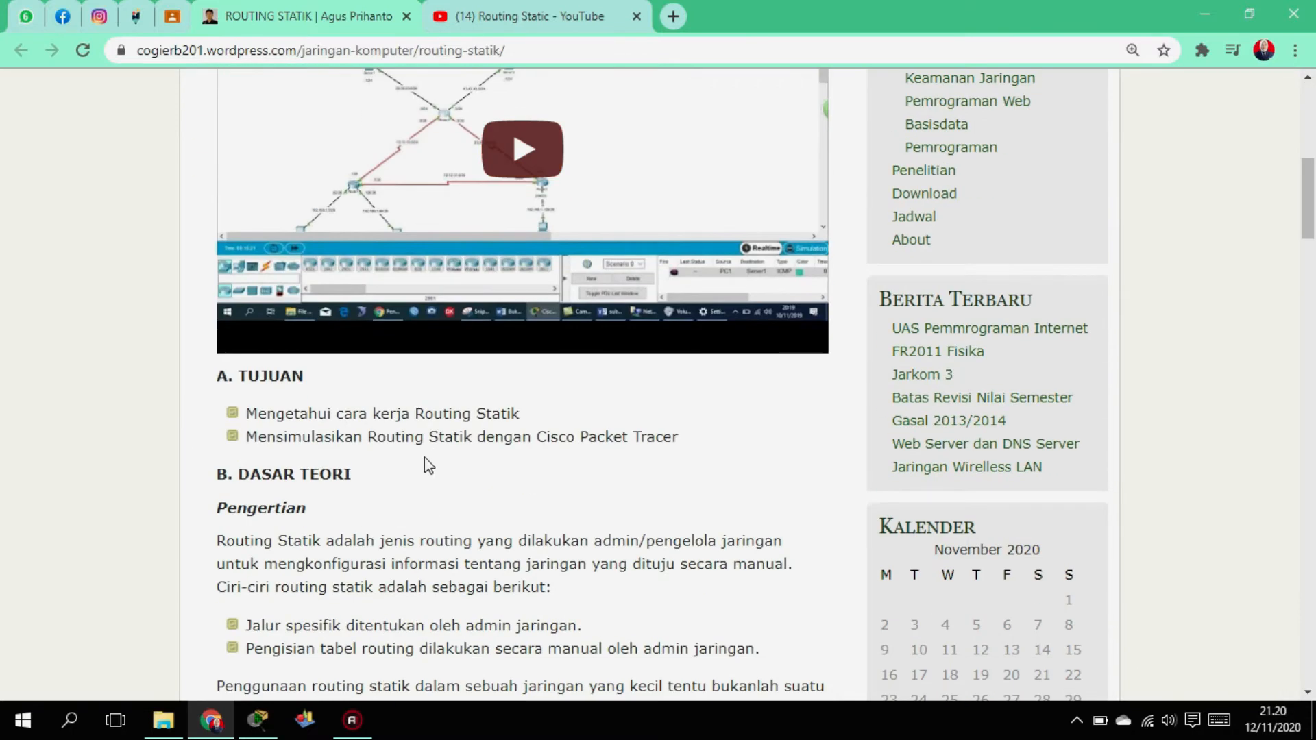
scroll(425, 458, down, 3)
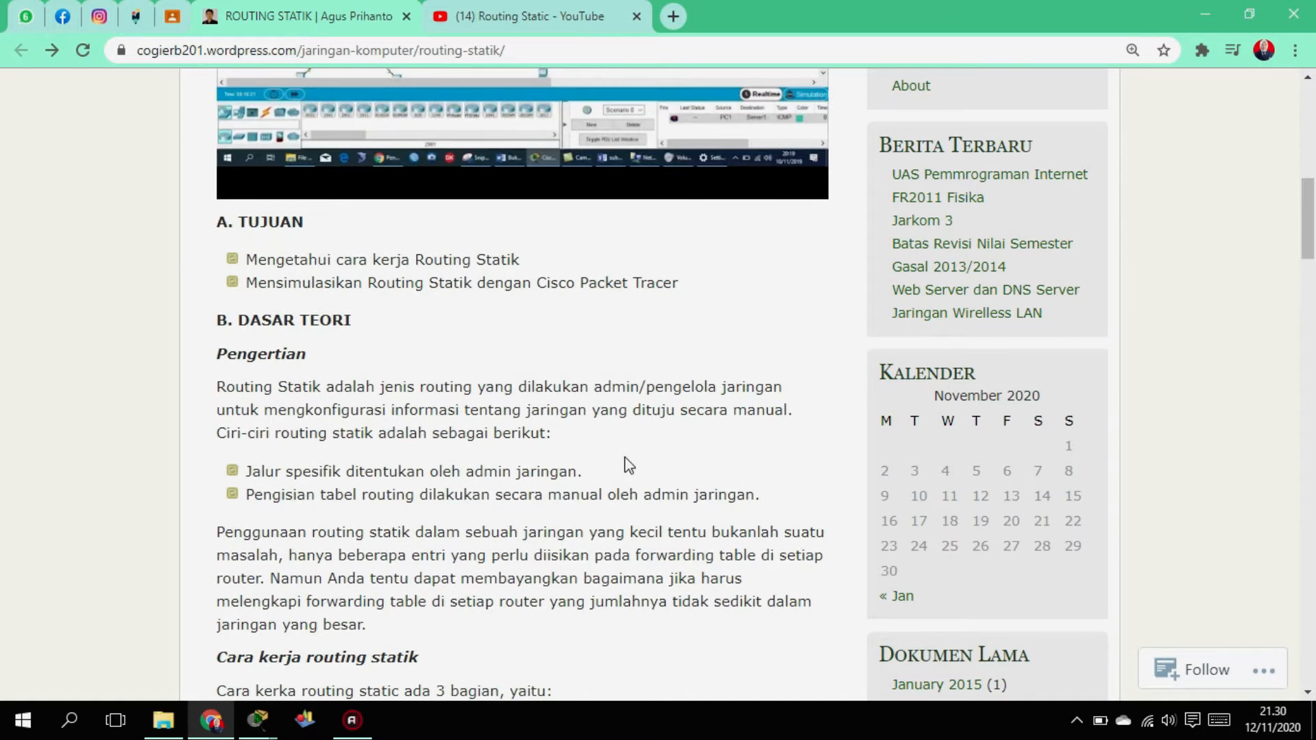
scroll(629, 466, down, 7)
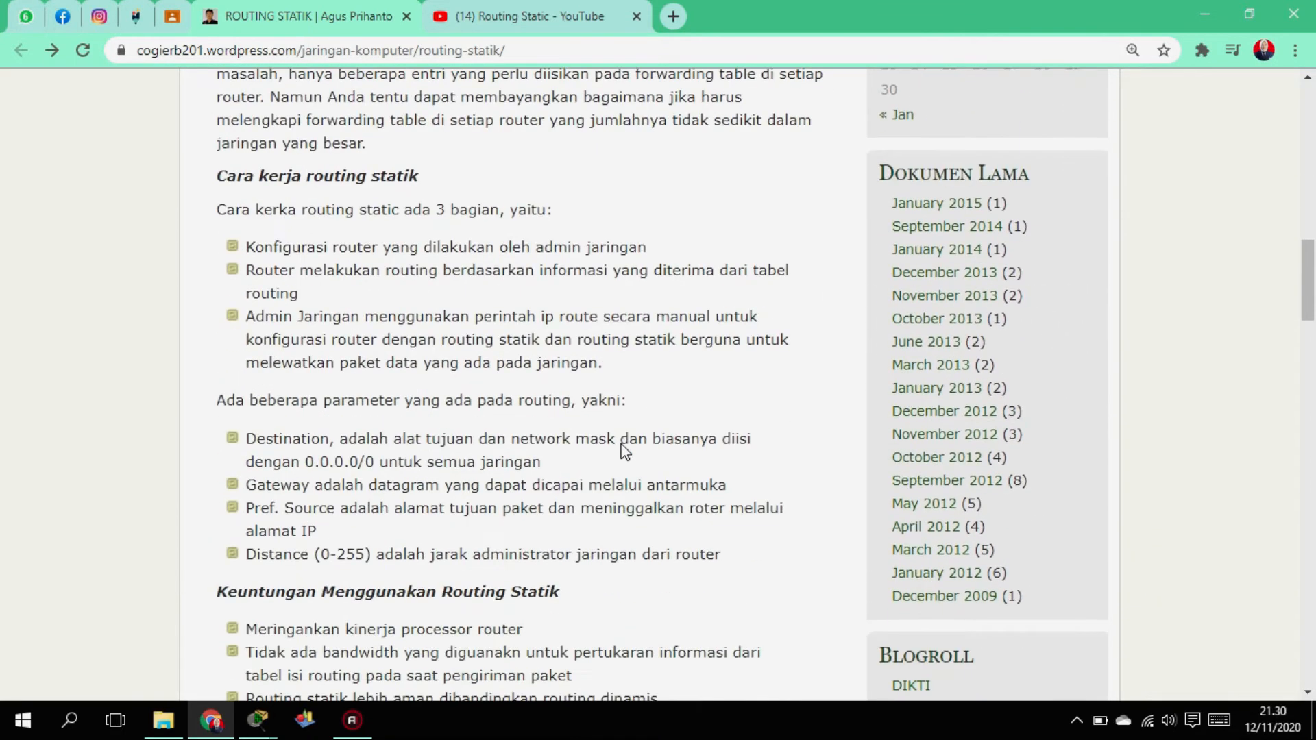
scroll(625, 453, down, 11)
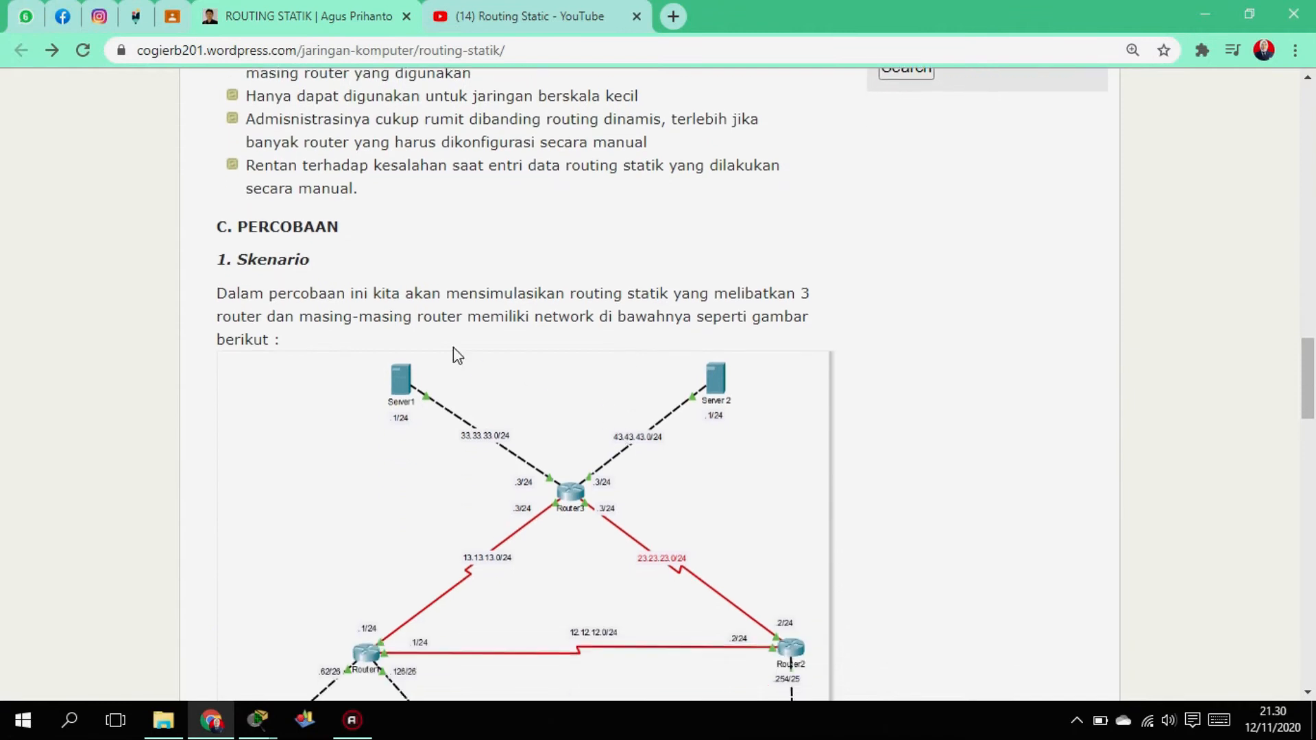
scroll(411, 346, down, 3)
scroll(235, 113, up, 1)
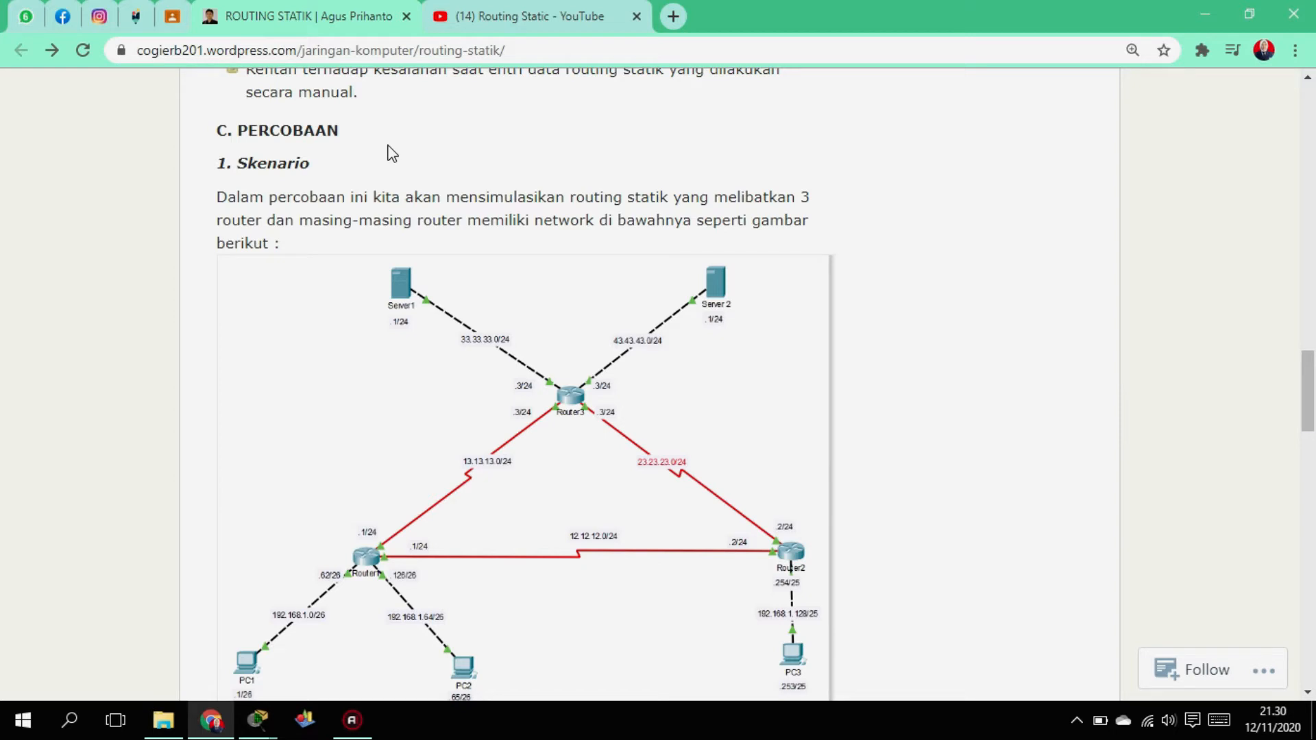
Enlarge the scenario's network topology diagram and examine its routers, servers, PCs and subnet labels.
key(ctrl+plus)
key(ctrl+plus)
key(ctrl+plus)
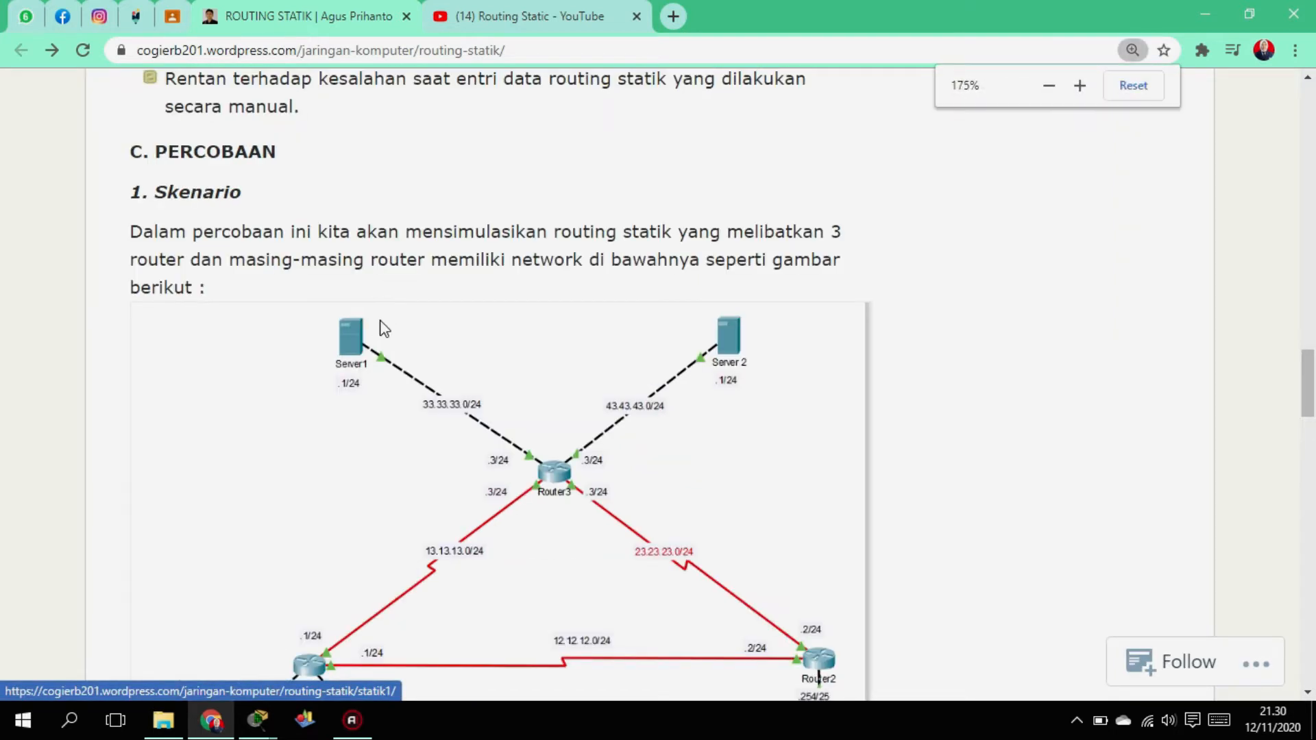
scroll(384, 342, down, 2)
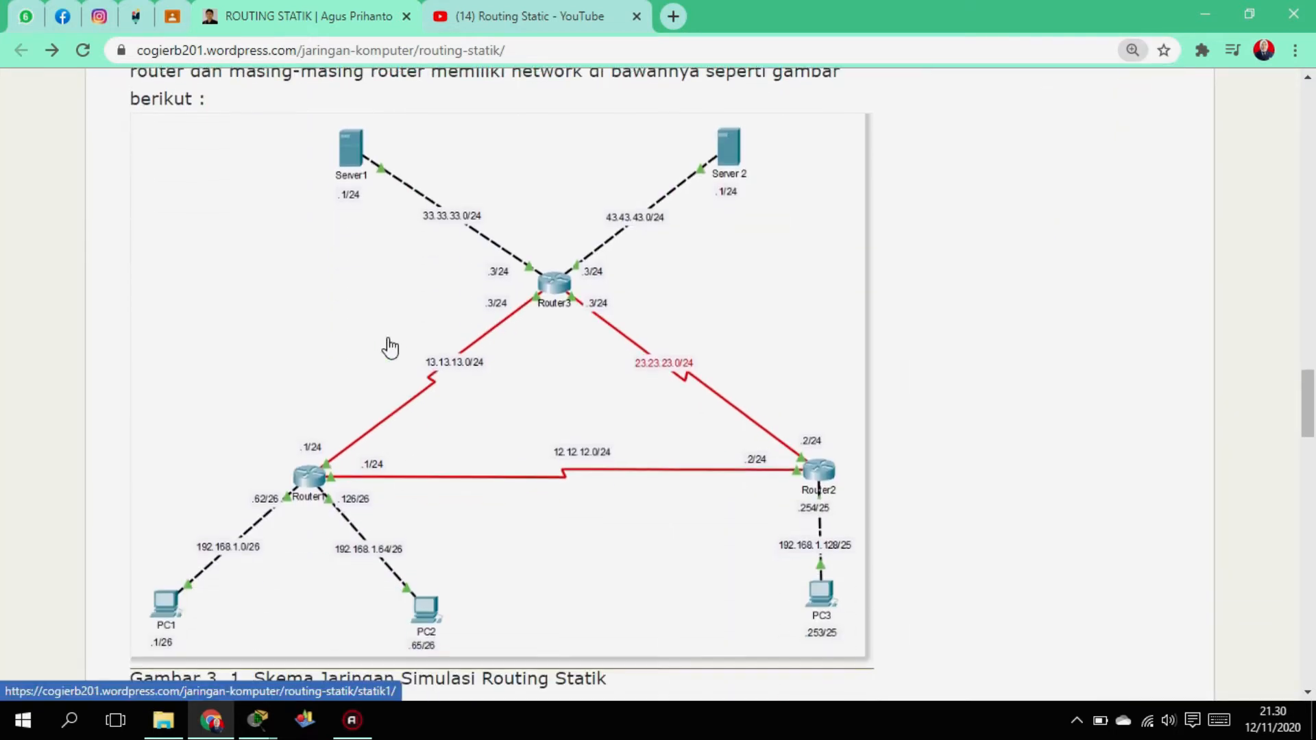
scroll(382, 314, up, 1)
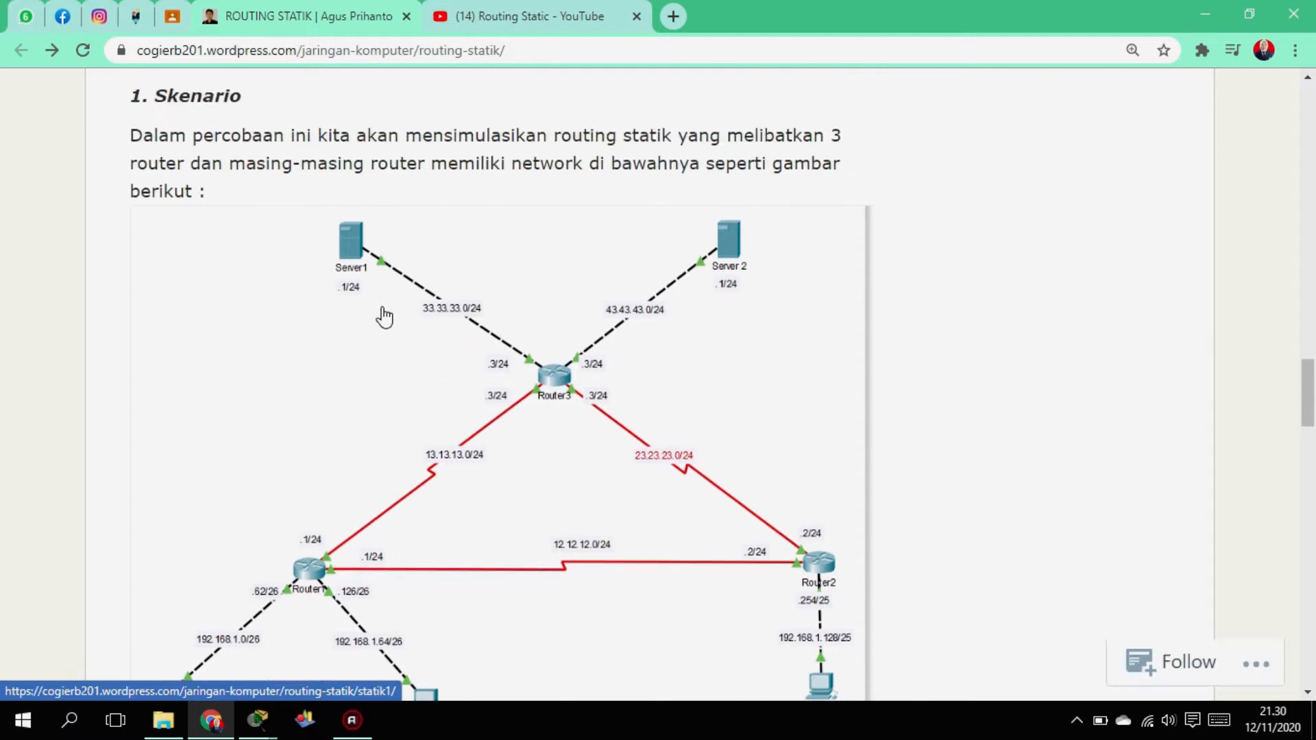
key(ctrl+plus)
scroll(384, 321, down, 1)
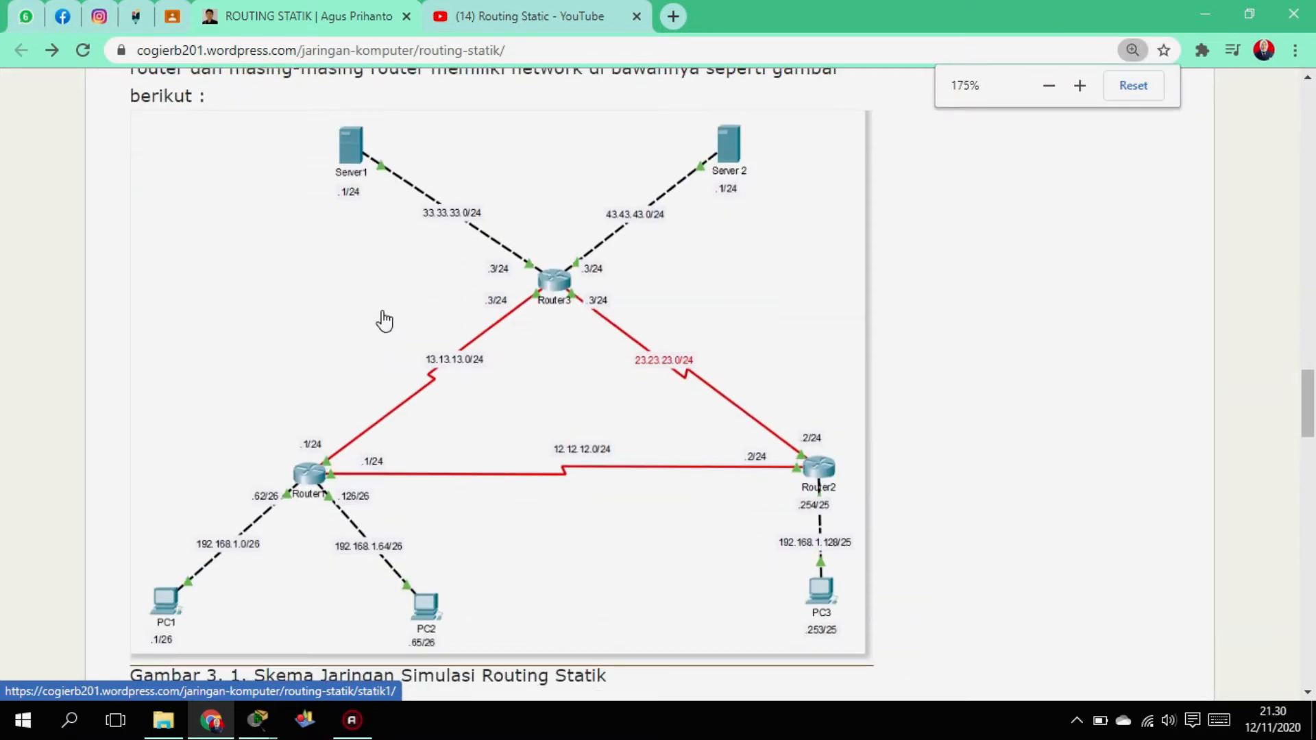
key(ctrl+plus)
scroll(385, 323, down, 2)
scroll(385, 326, up, 1)
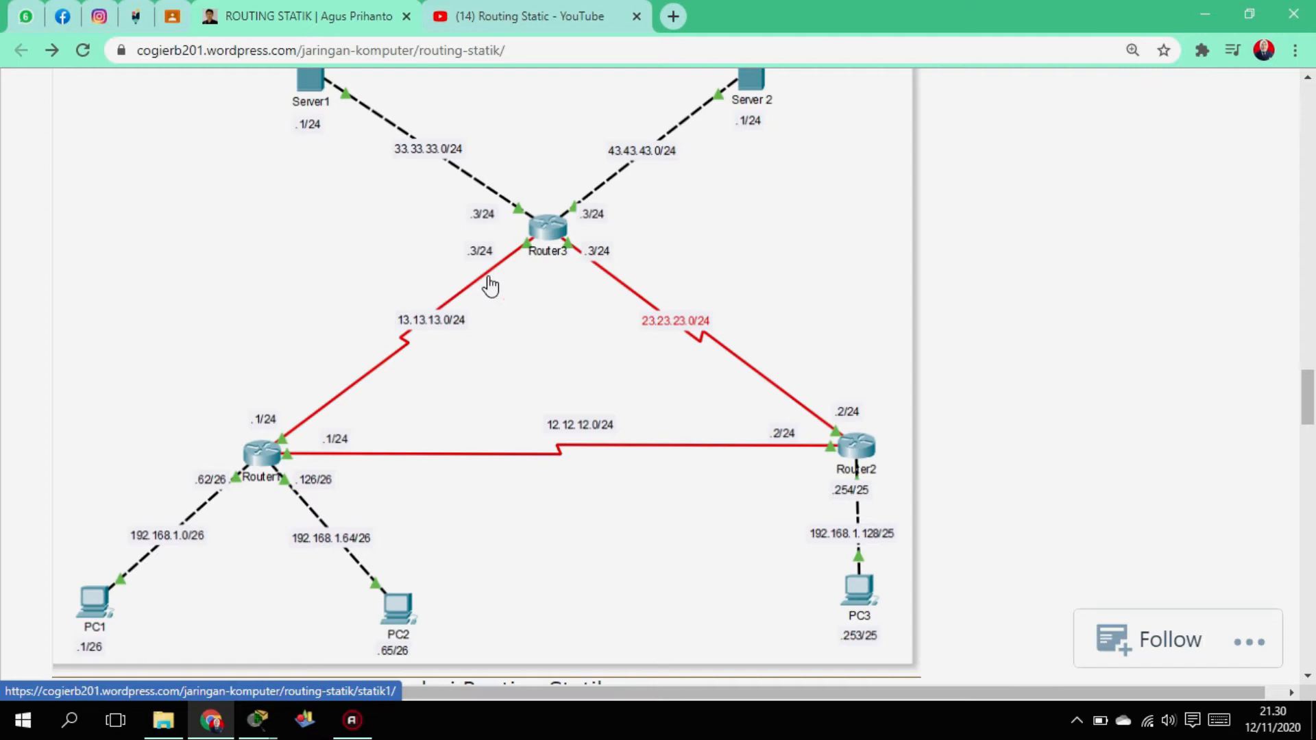
scroll(490, 286, up, 1)
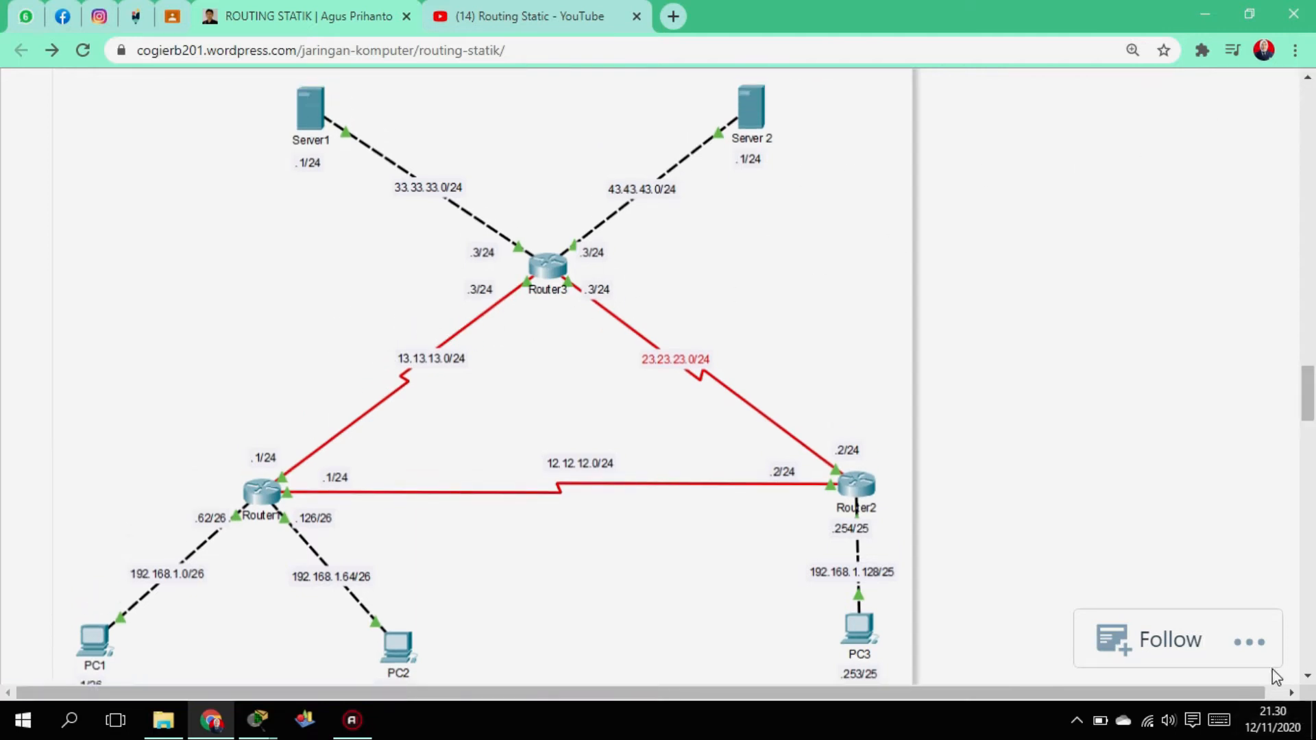
click(1307, 676)
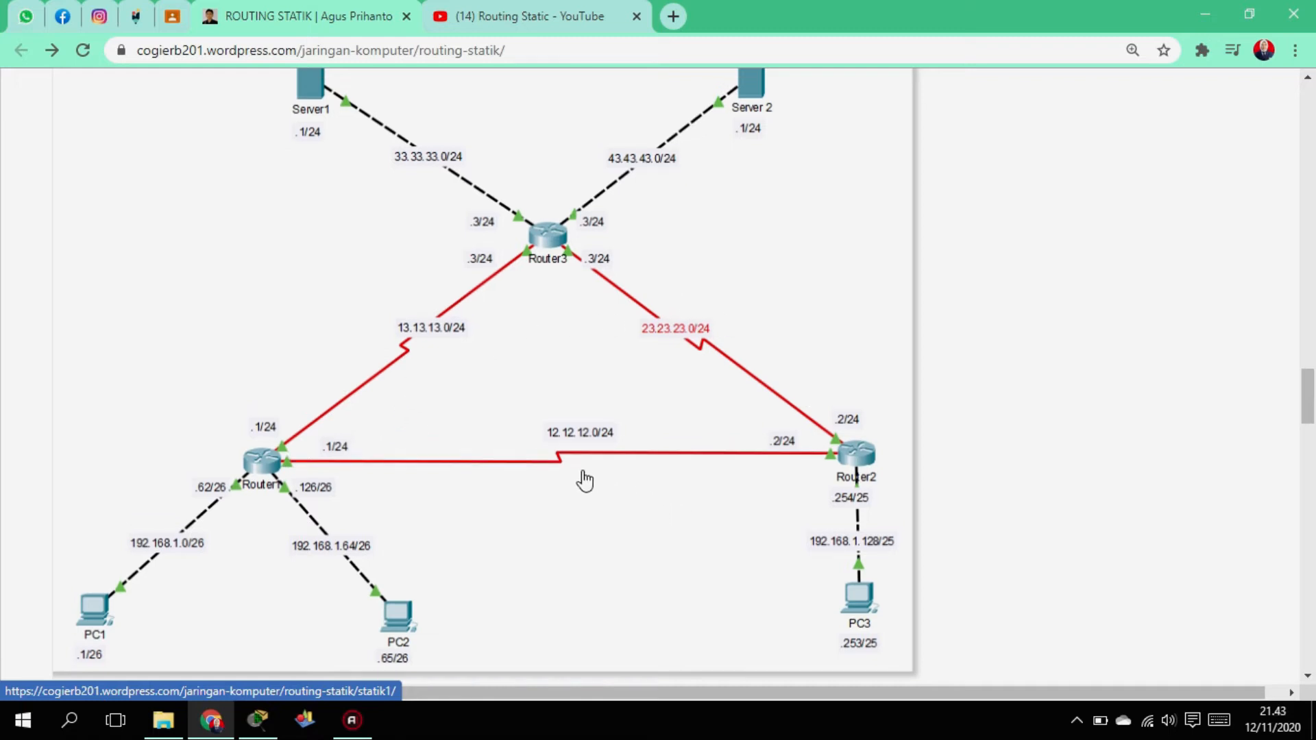
Examine the experiment steps and the static routing table for Router 1, Router 2 and Router 3.
scroll(585, 480, down, 3)
scroll(532, 383, down, 3)
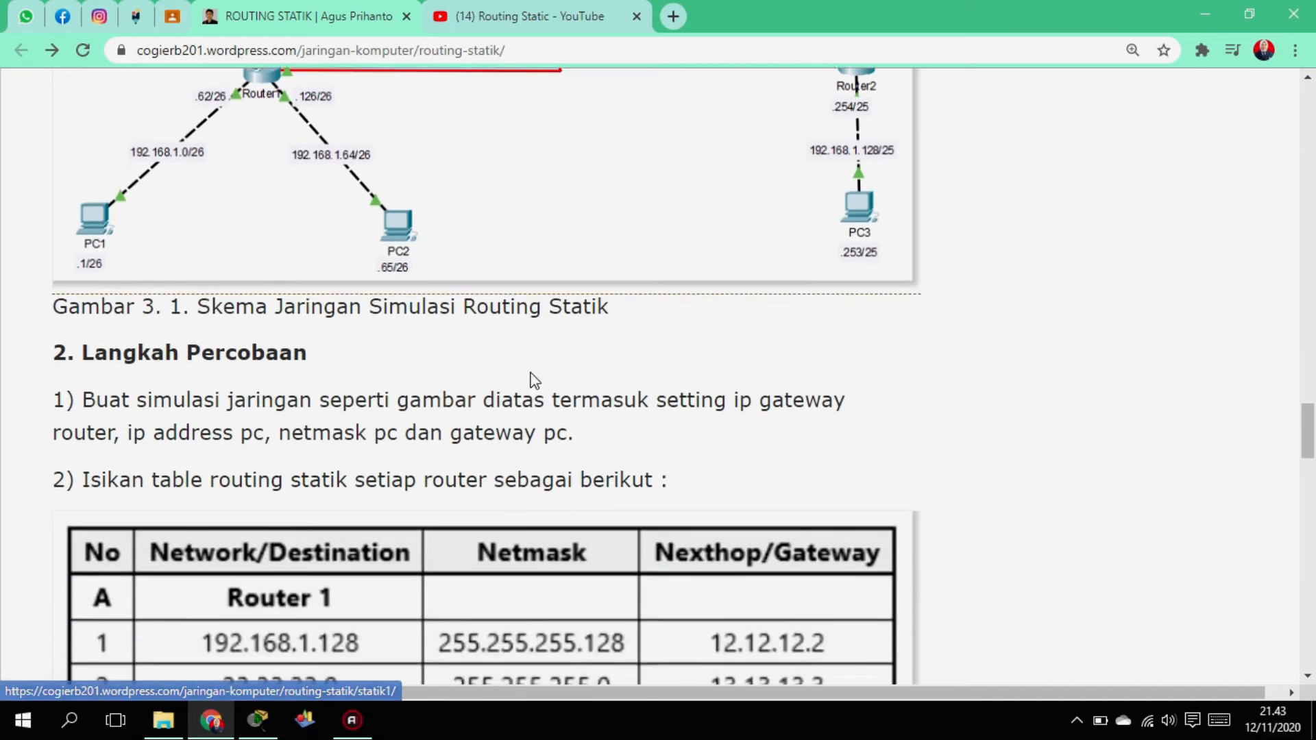
key(ctrl+minus)
key(ctrl+minus)
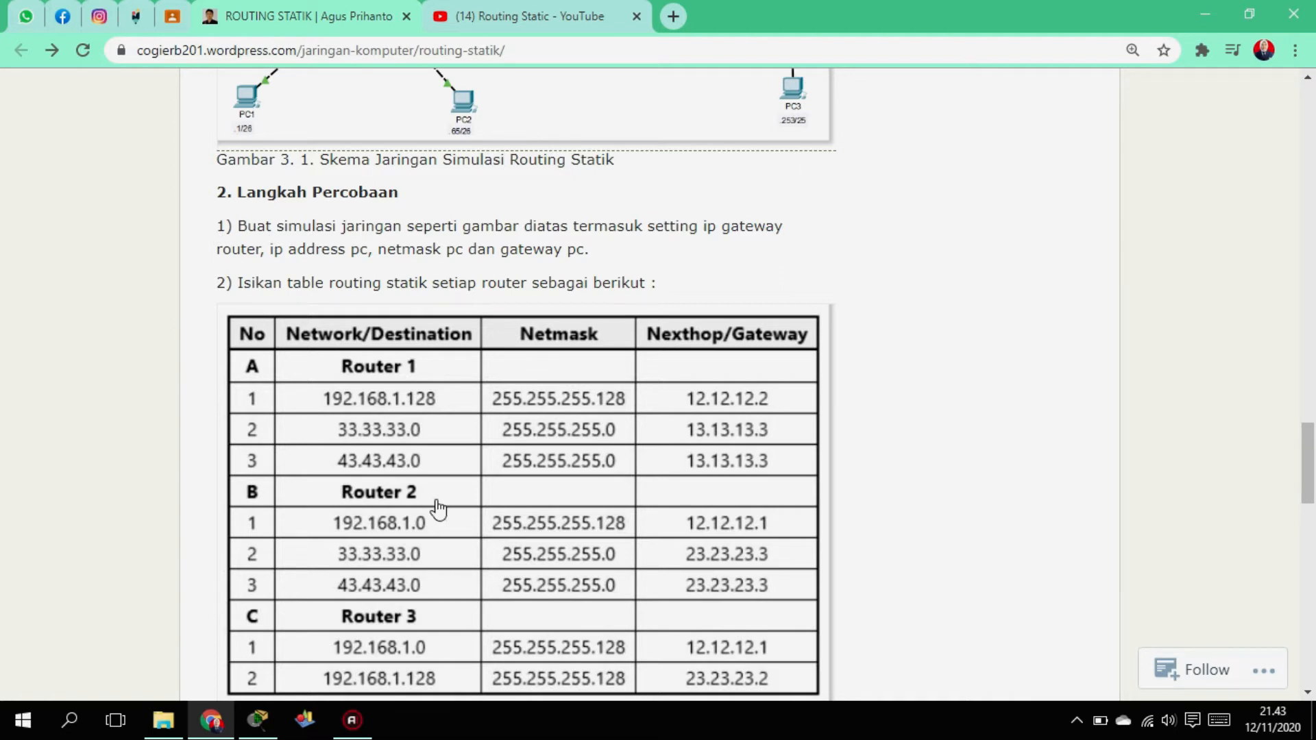
Switch to Cisco Packet Tracer, display the router models and open Router1's configuration beside the topology.
click(259, 720)
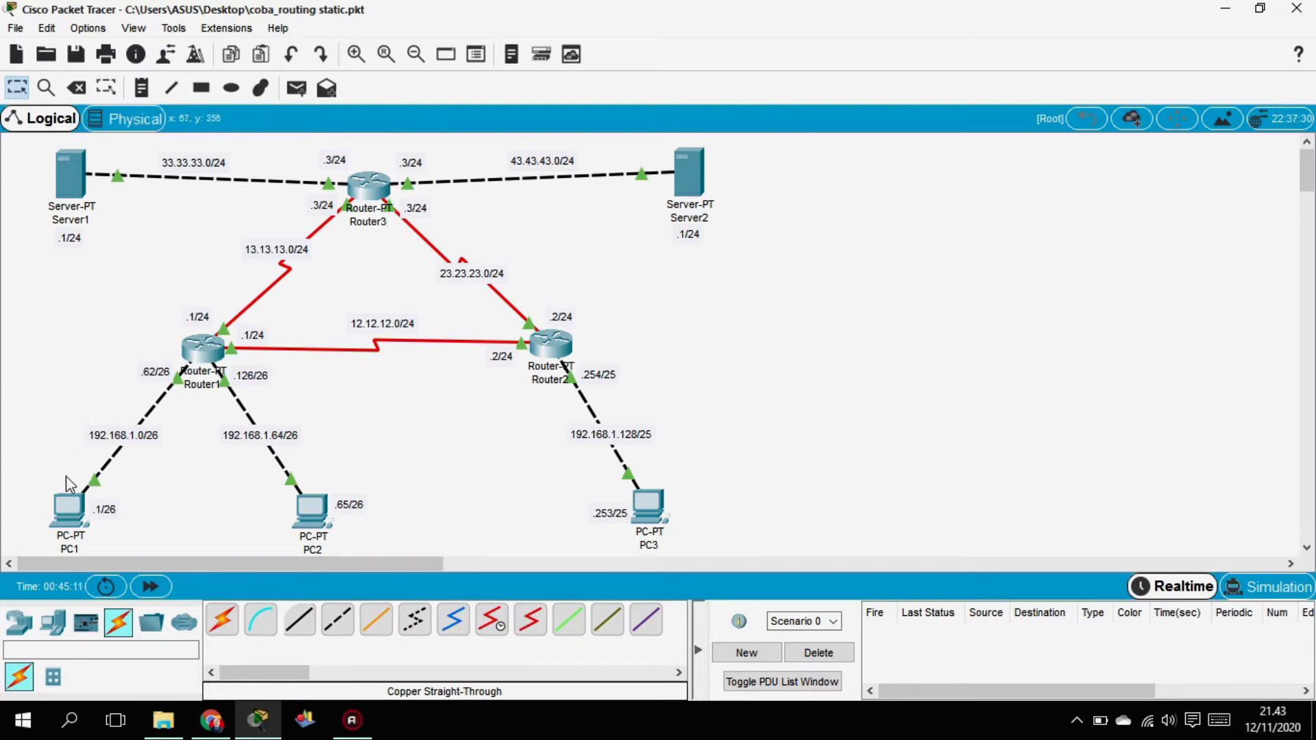
click(19, 622)
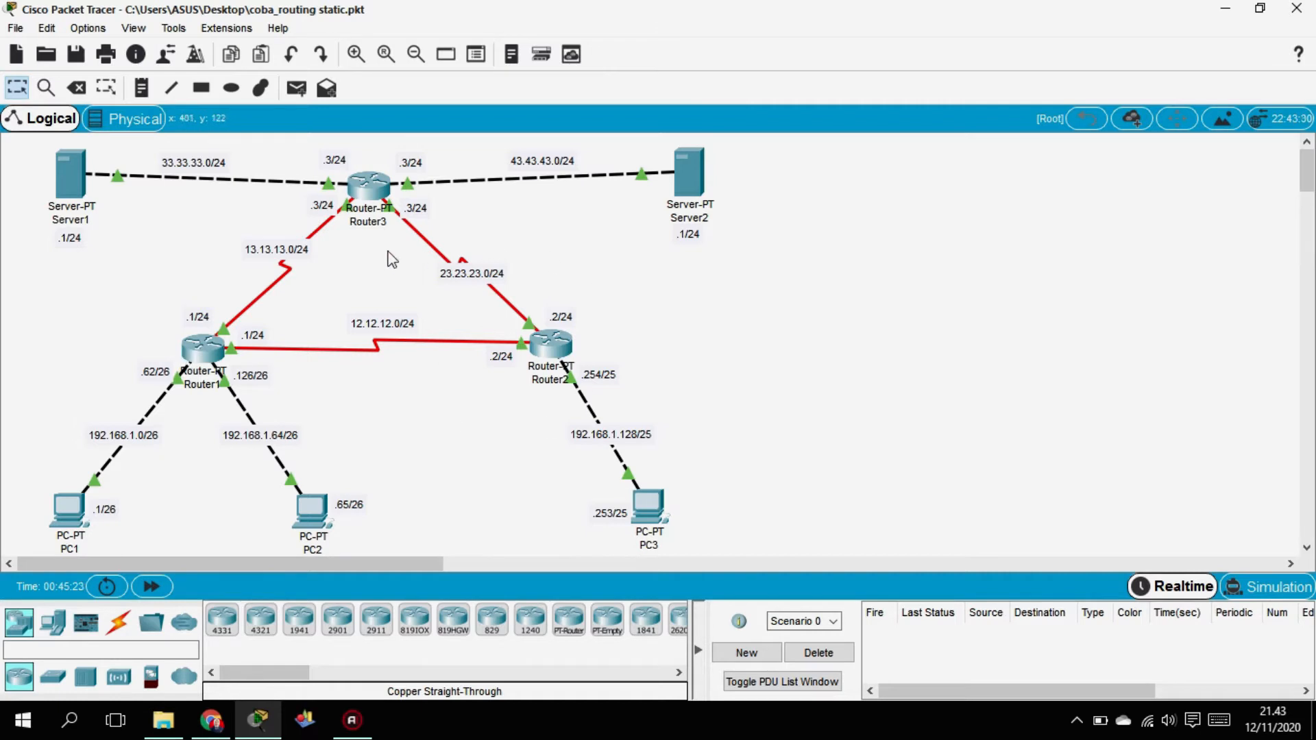
click(203, 347)
drag(893, 110, 1075, 82)
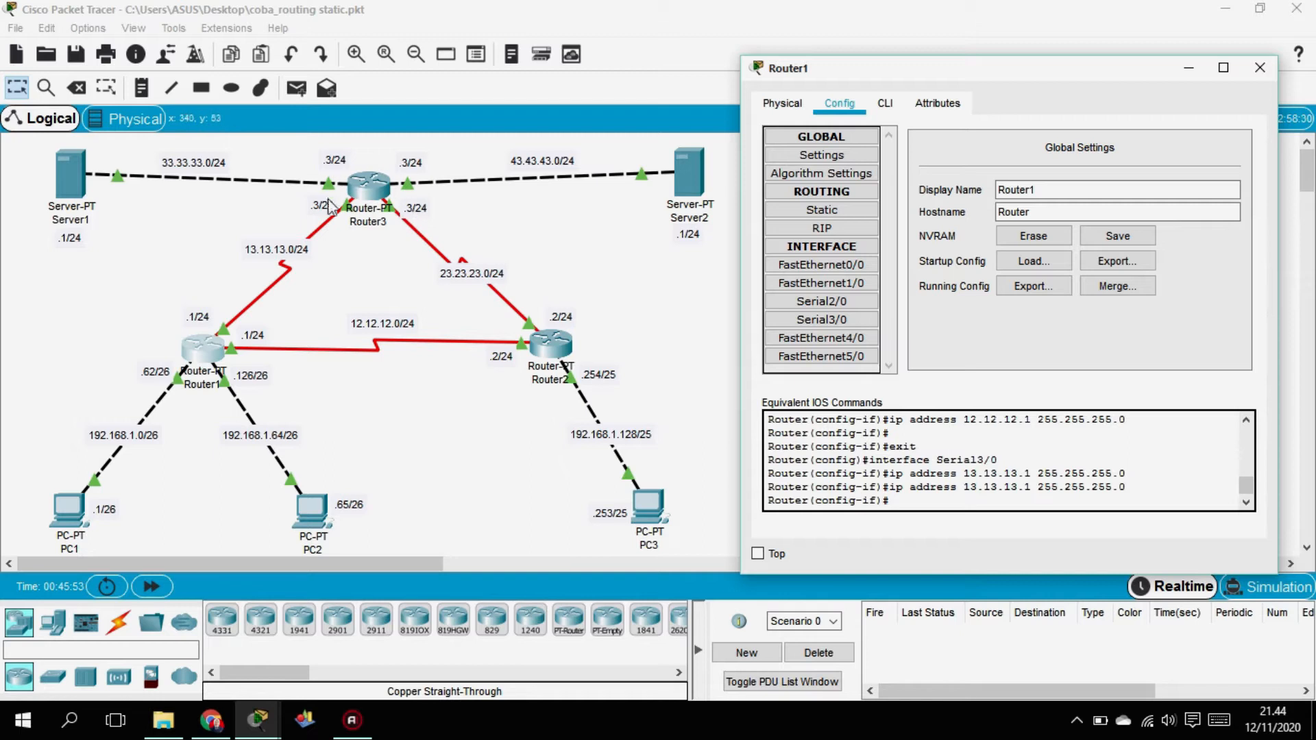
Check the IPv4 address and subnet mask of Router1's FastEthernet0/0 interface.
click(847, 265)
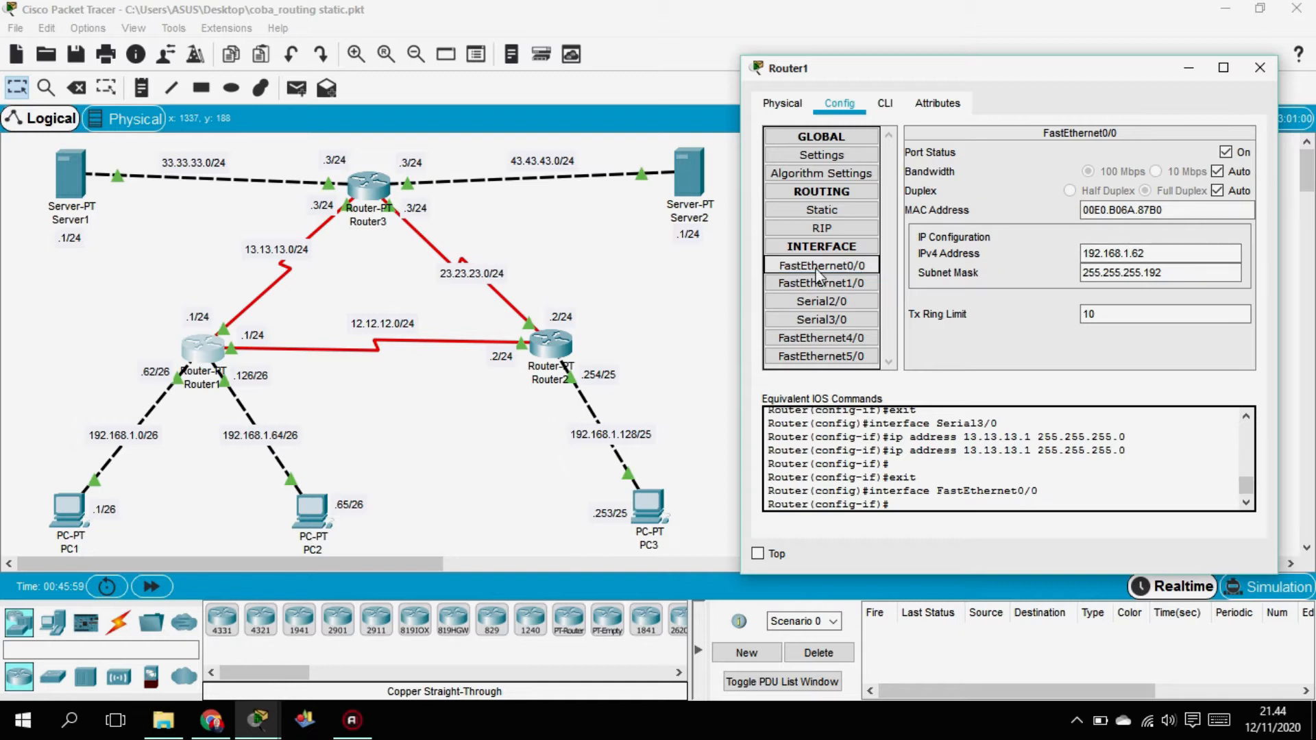
click(1153, 254)
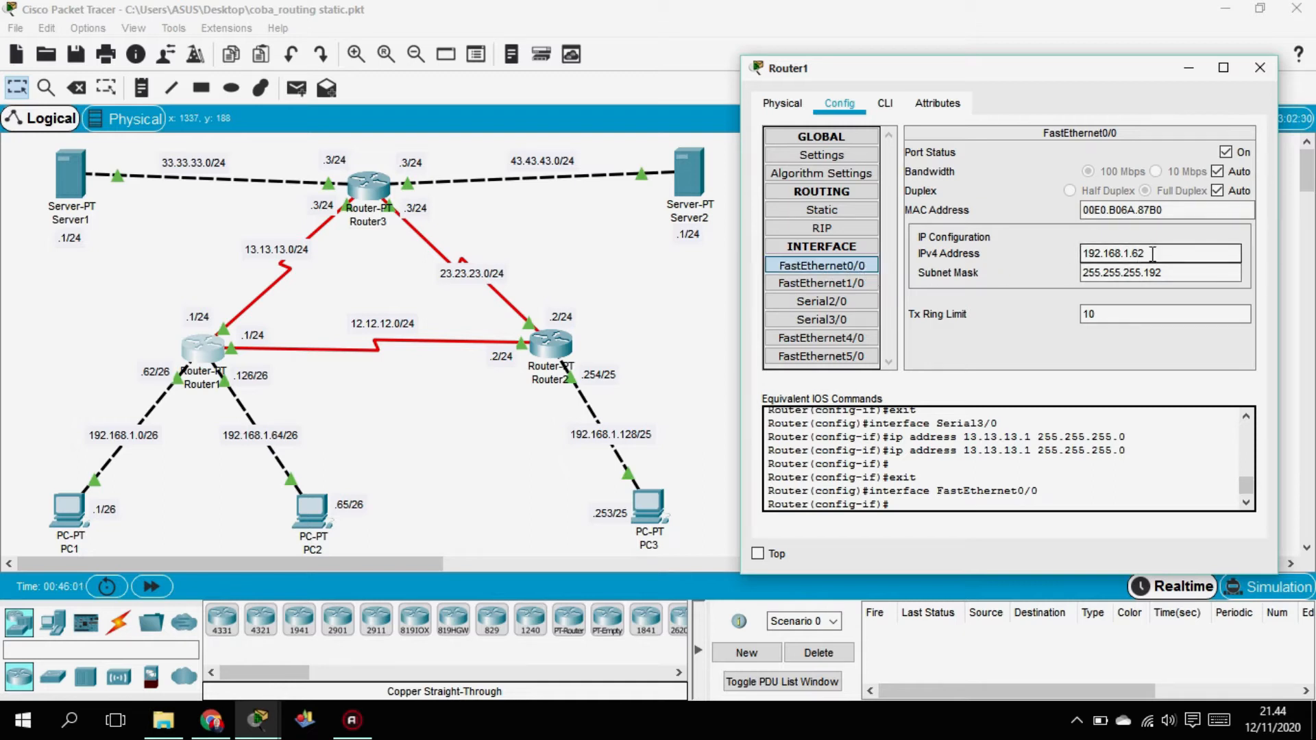
drag(1147, 253, 1077, 252)
click(1151, 252)
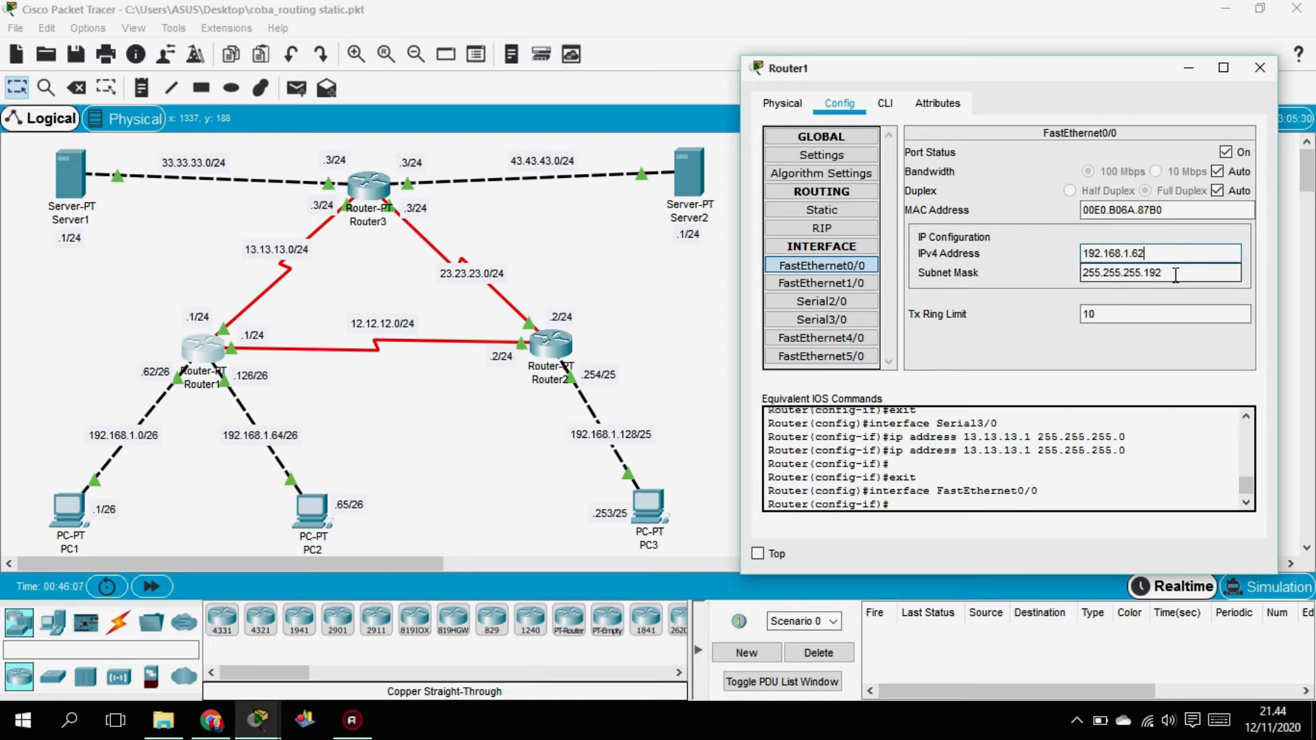
drag(1173, 274, 1077, 272)
click(1154, 274)
click(1173, 278)
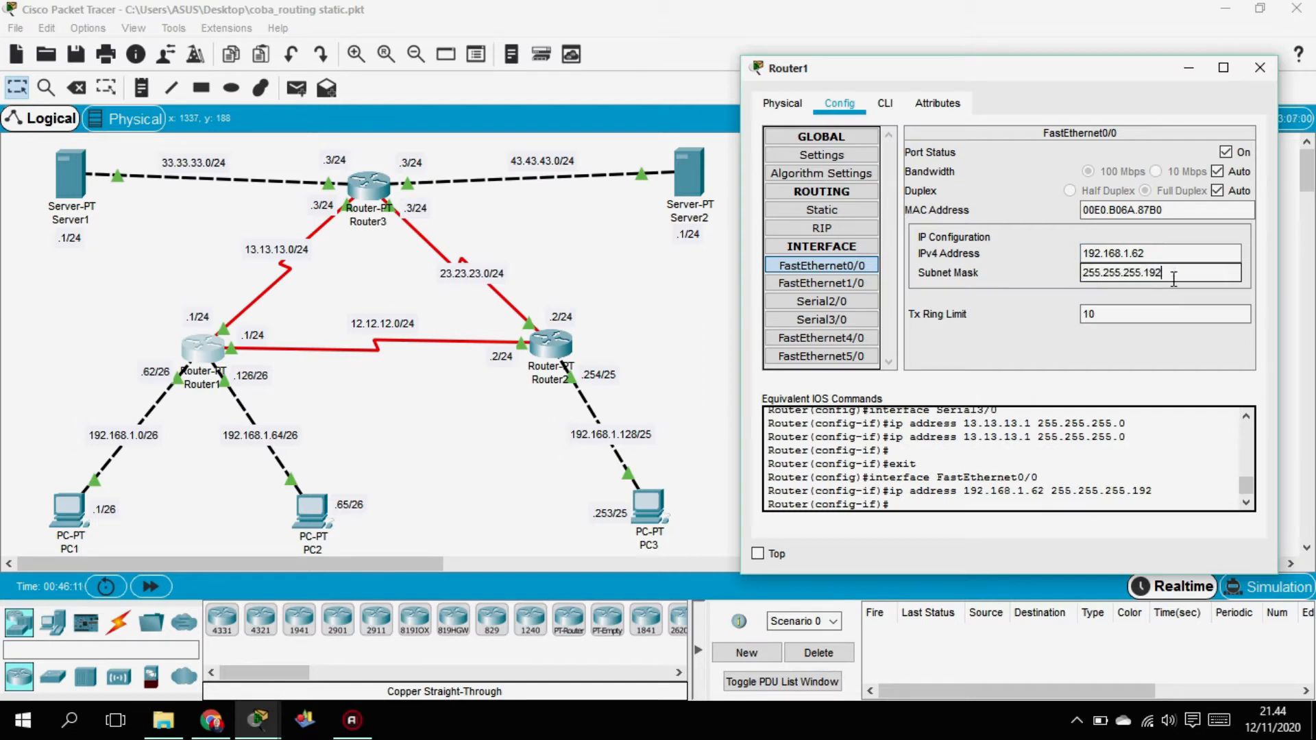
click(1157, 274)
Check the IPv4 address and subnet mask of Router1's FastEthernet1/0 interface.
click(859, 287)
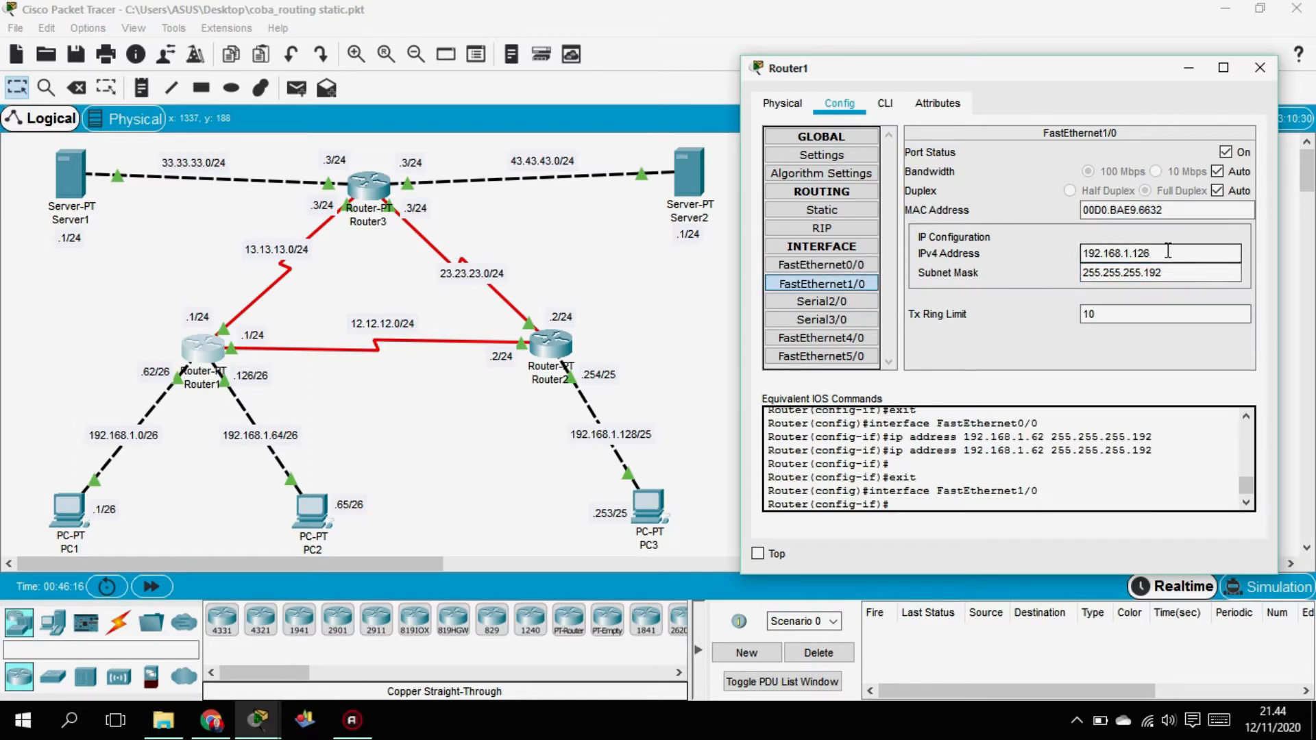
drag(1167, 251, 1133, 254)
click(1135, 254)
drag(1158, 255, 1129, 249)
key(Tab)
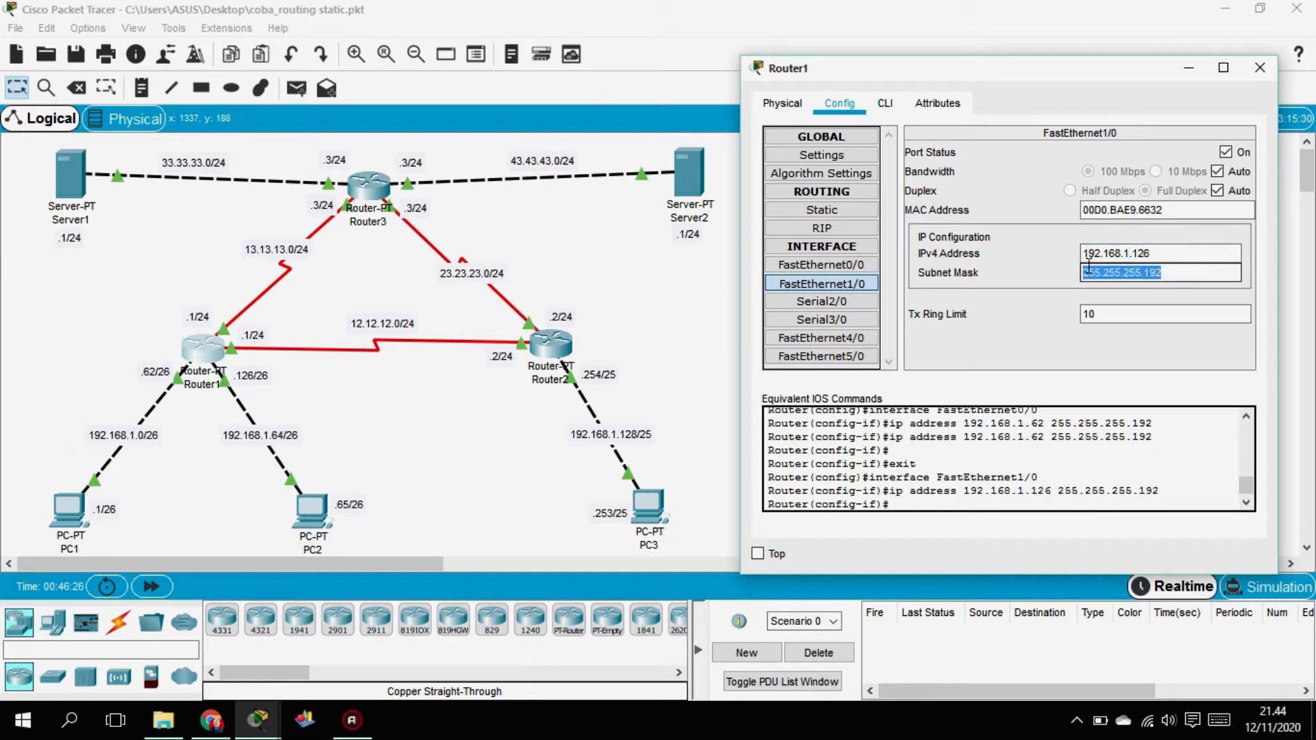
click(1177, 279)
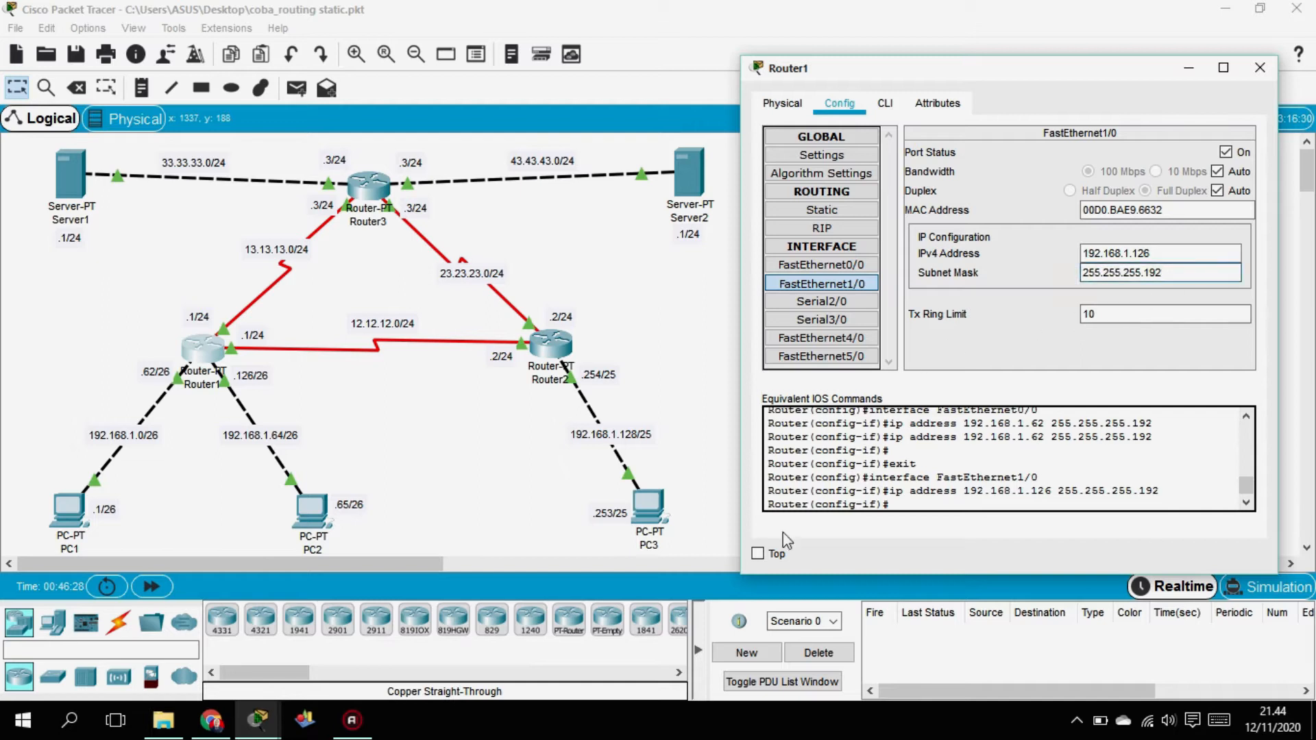
Check the IPv4 address and subnet mask of Router1's Serial2/0 interface.
click(849, 306)
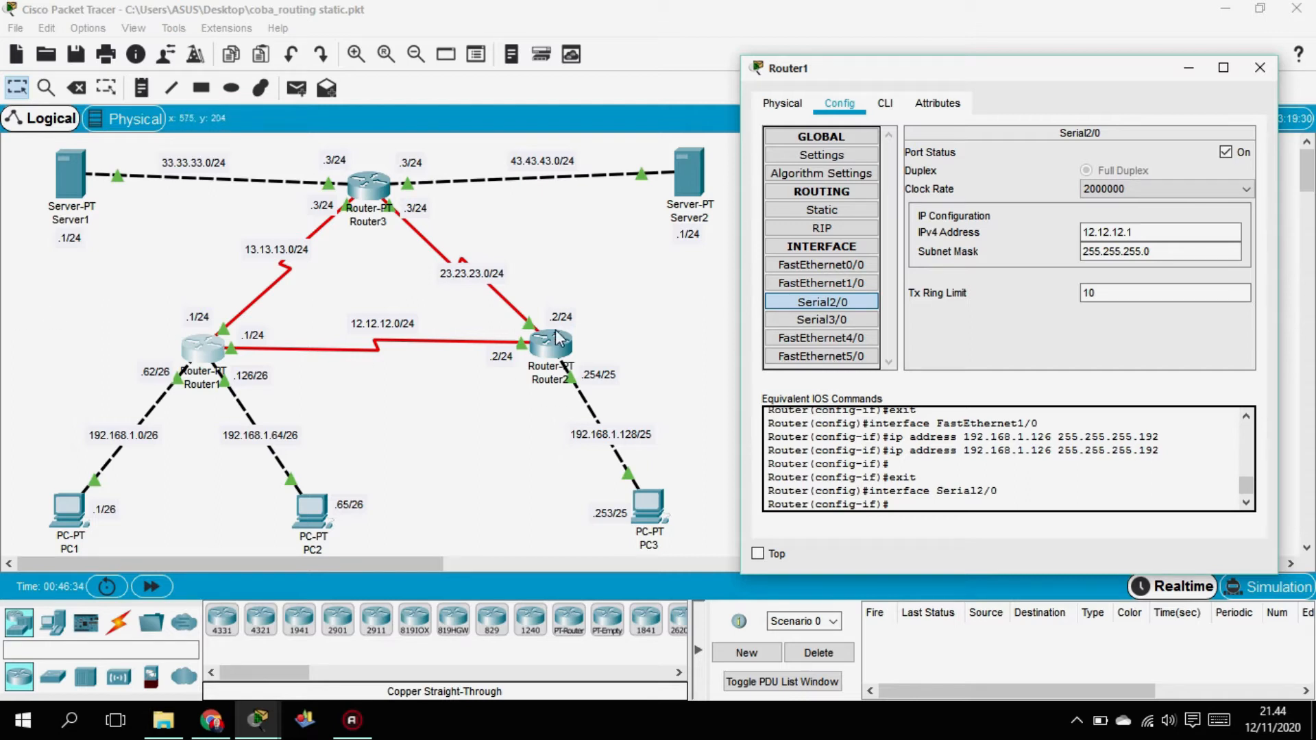
drag(1164, 233, 1056, 225)
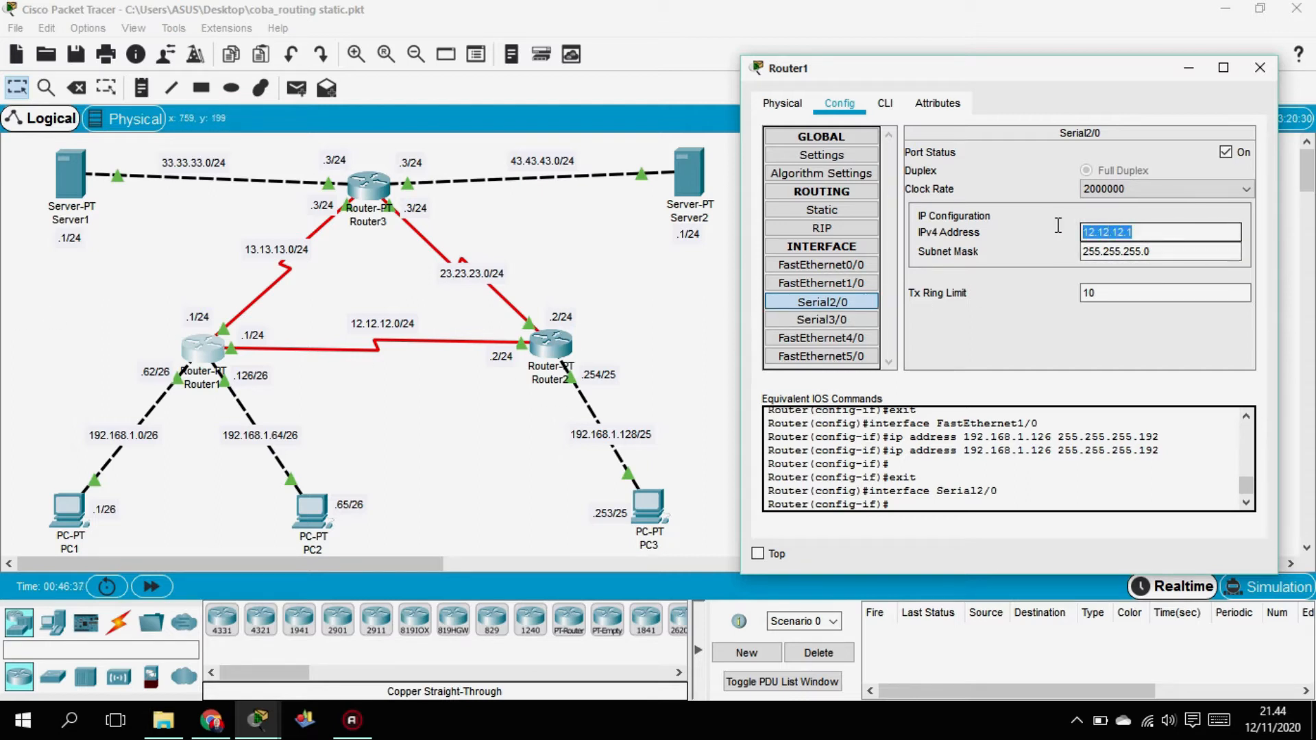
click(1152, 230)
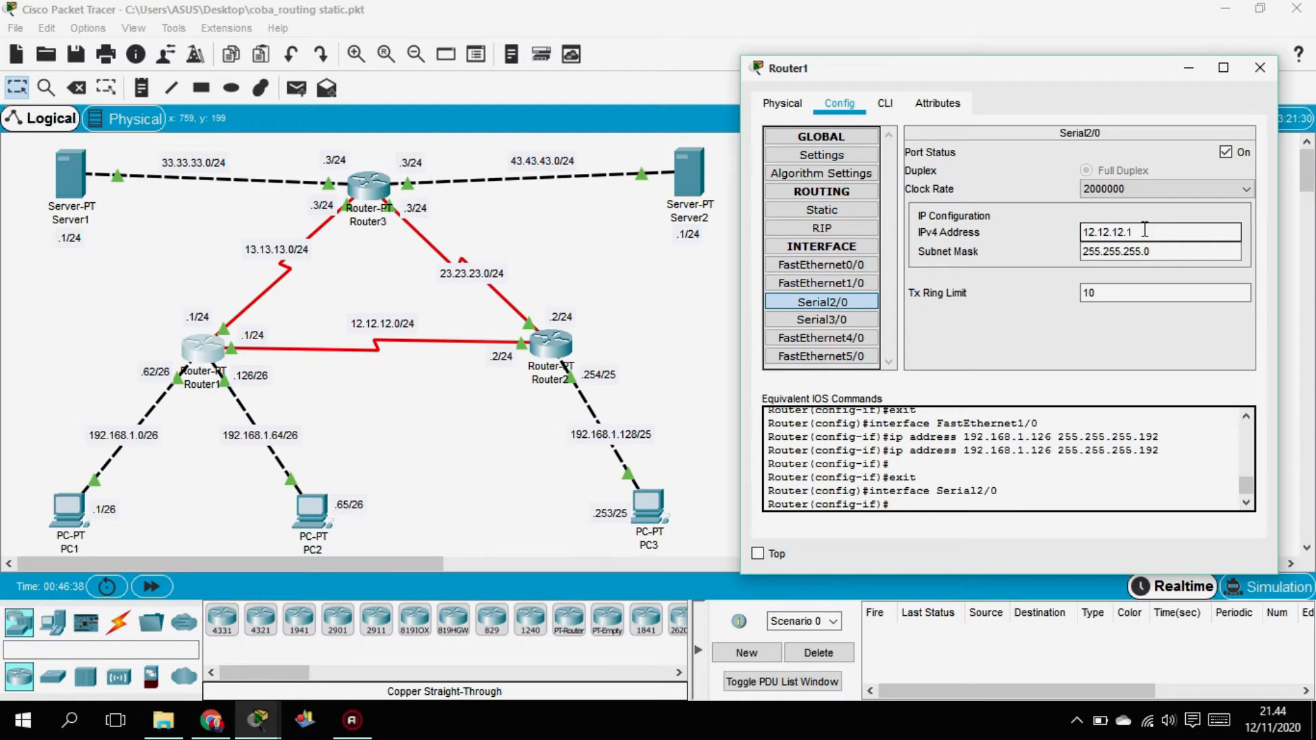
key(Tab)
click(1189, 253)
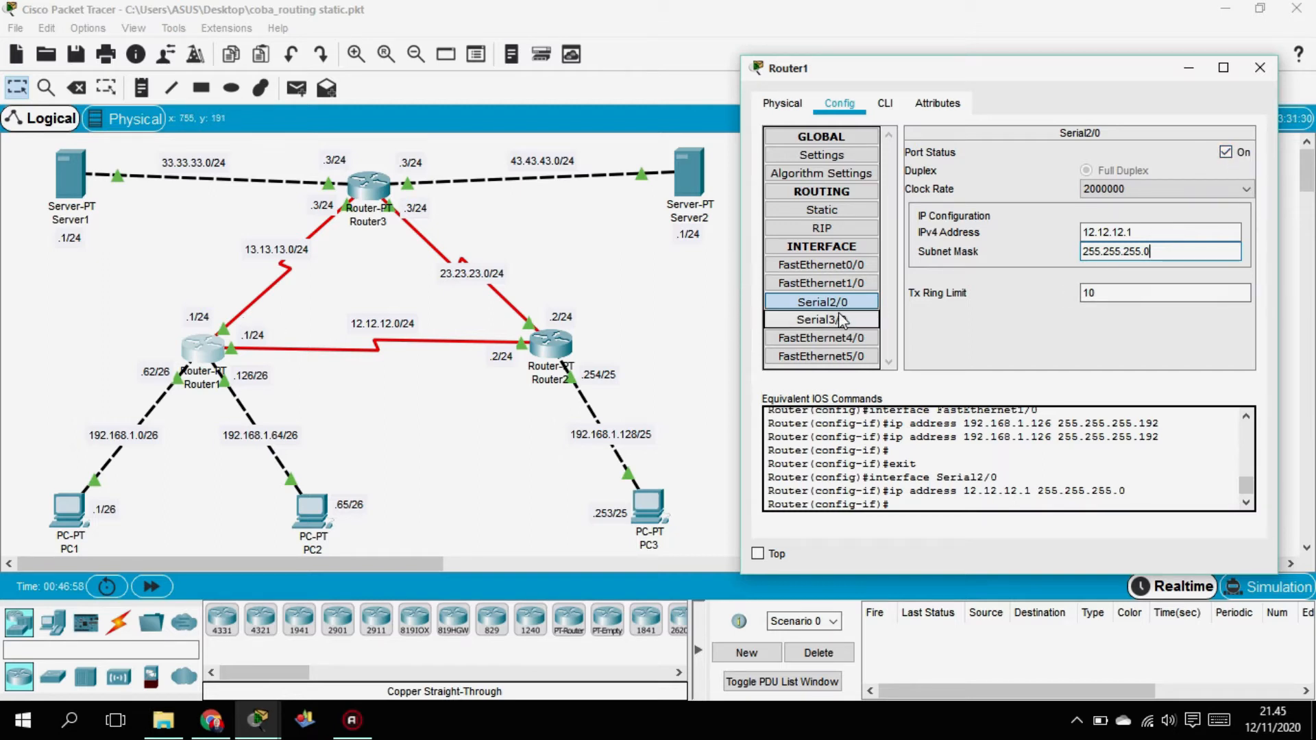
Check the IPv4 address and subnet mask of Router1's Serial3/0 interface and close Router1's configuration.
click(864, 322)
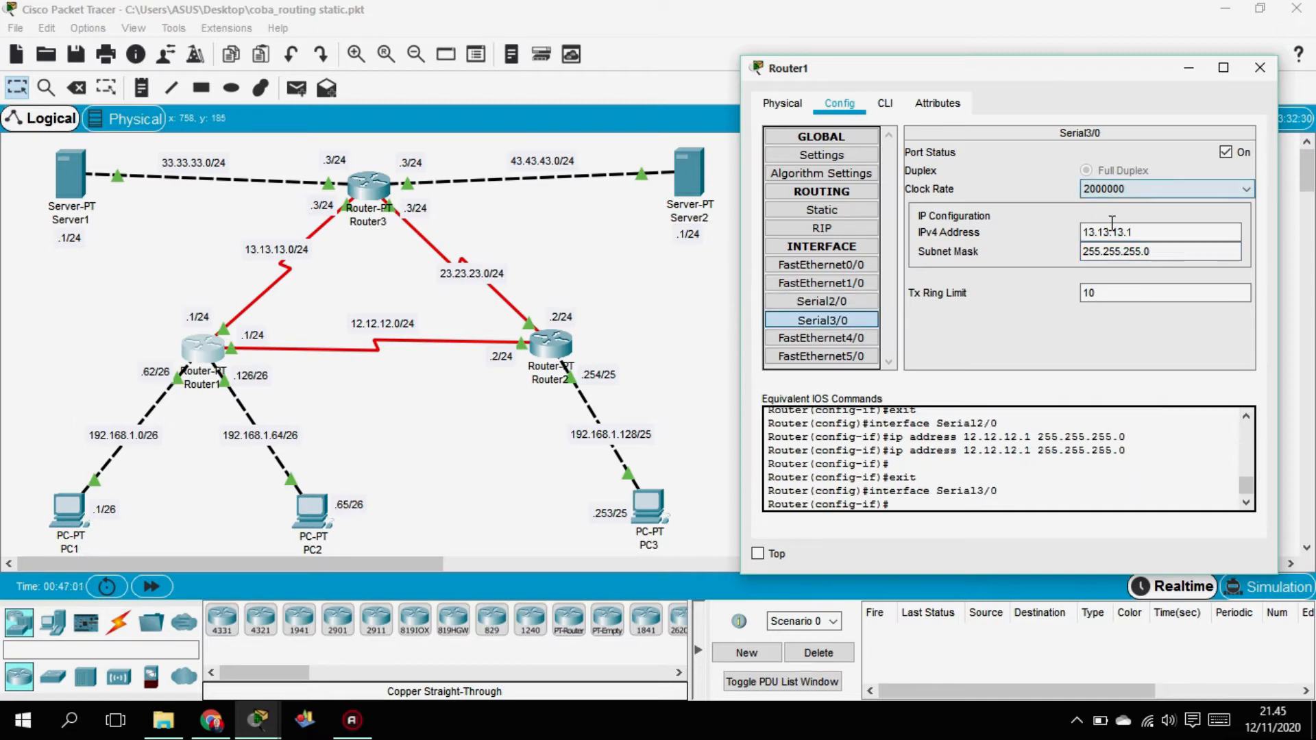
drag(1168, 233, 1064, 226)
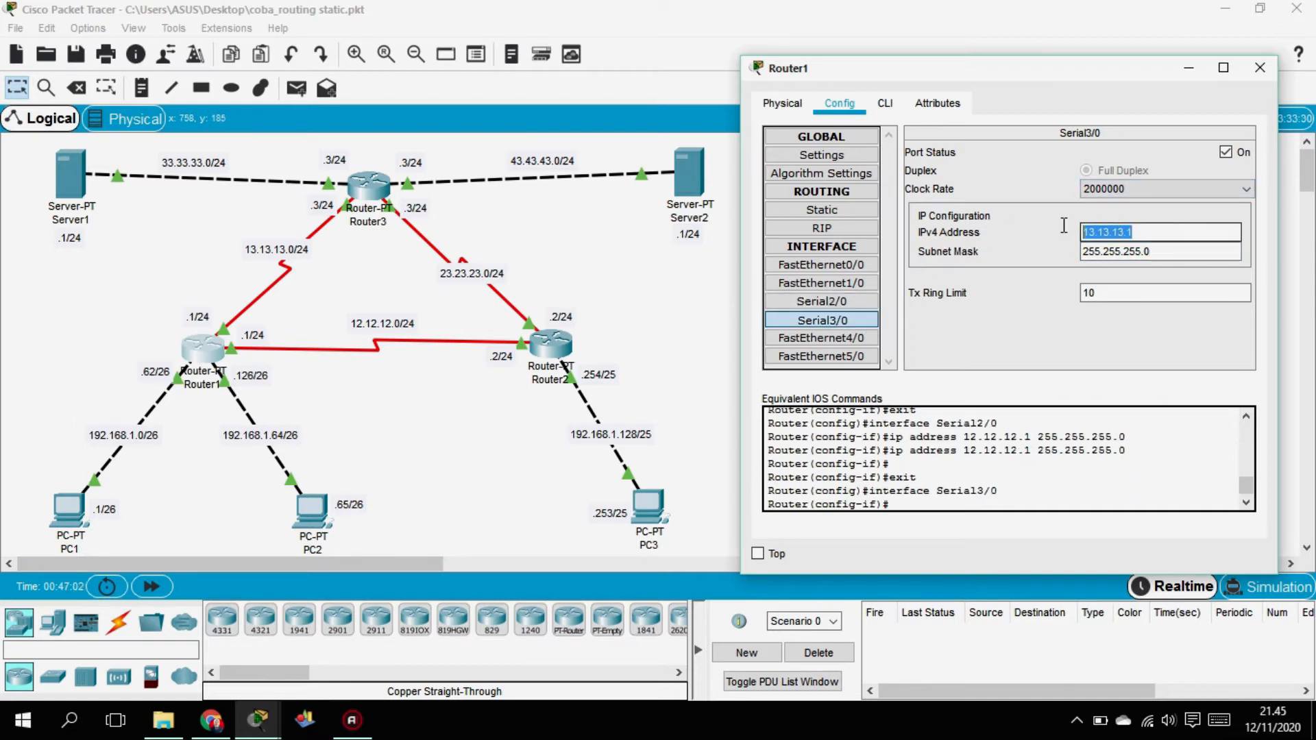
drag(1170, 252, 1049, 252)
drag(1165, 253, 1133, 252)
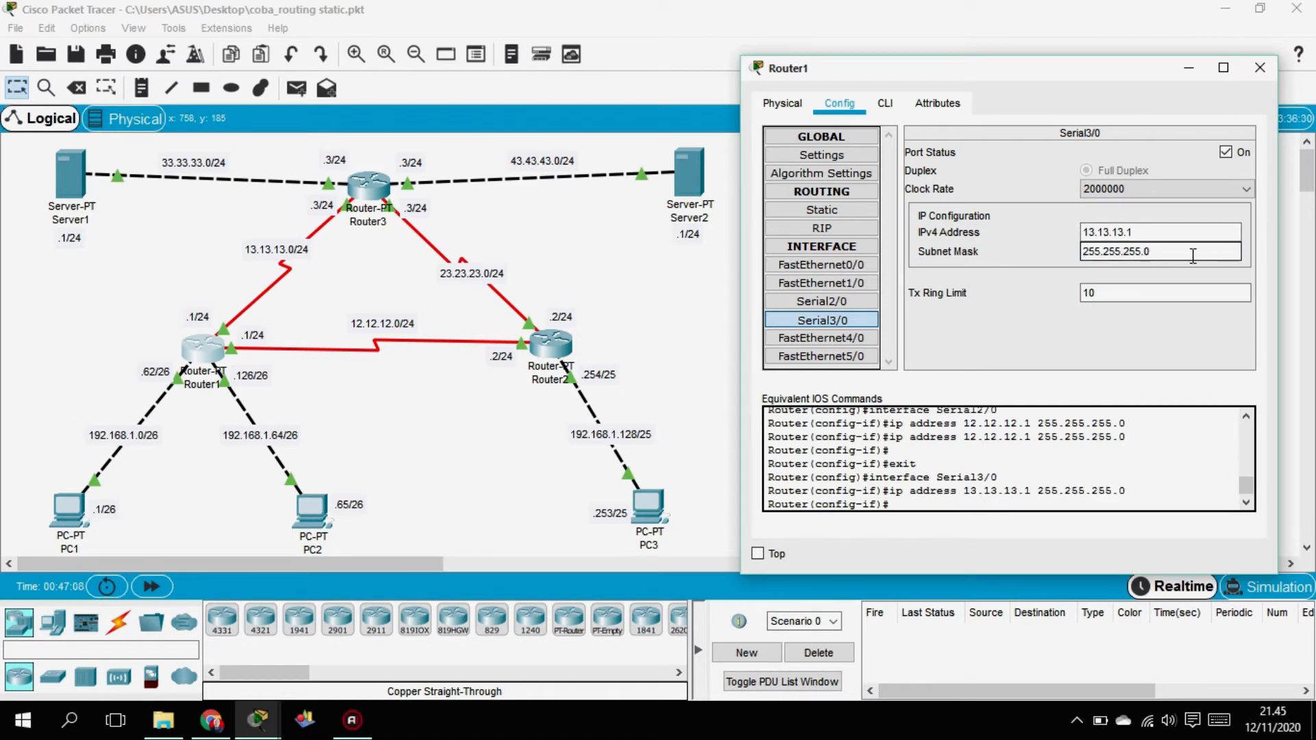
click(1260, 68)
Open Router2's configuration and check the IPv4 address of its FastEthernet0/0 interface against the label in the topology.
click(548, 355)
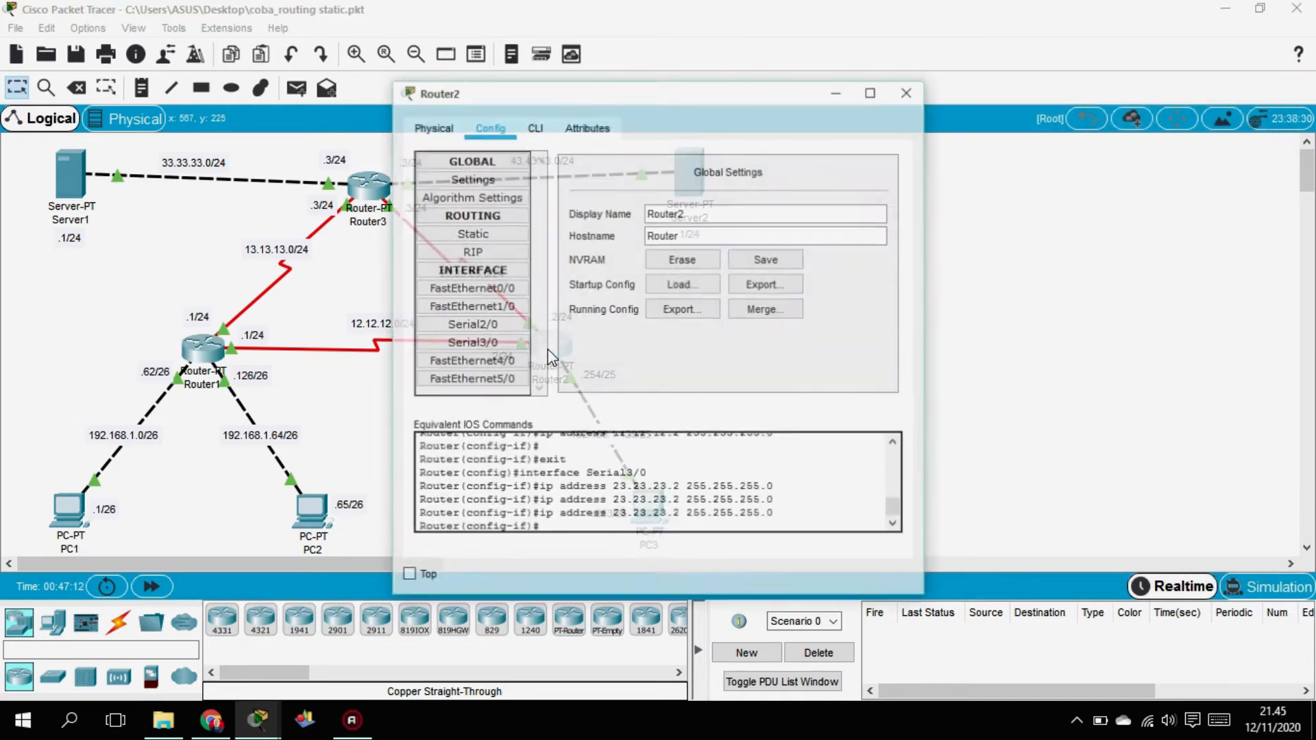
drag(691, 93, 1085, 79)
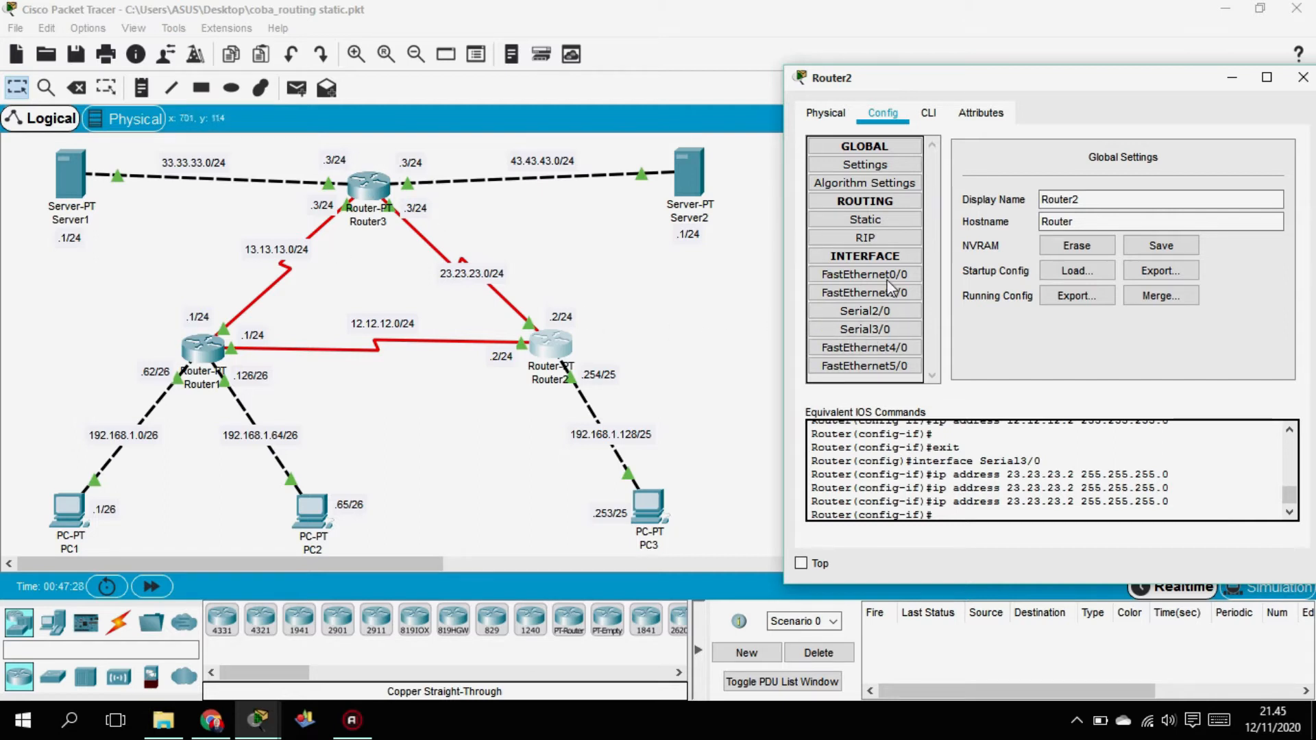
click(844, 275)
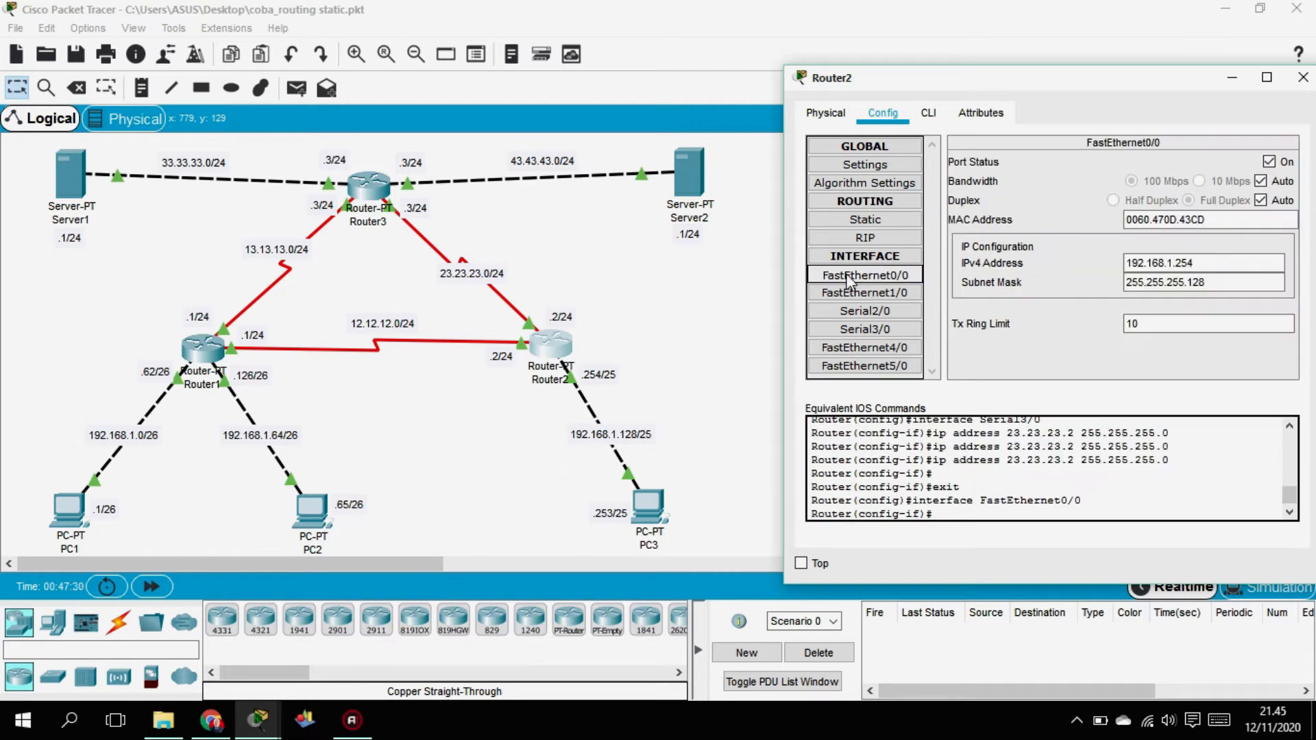
drag(1218, 256, 1120, 259)
click(1183, 260)
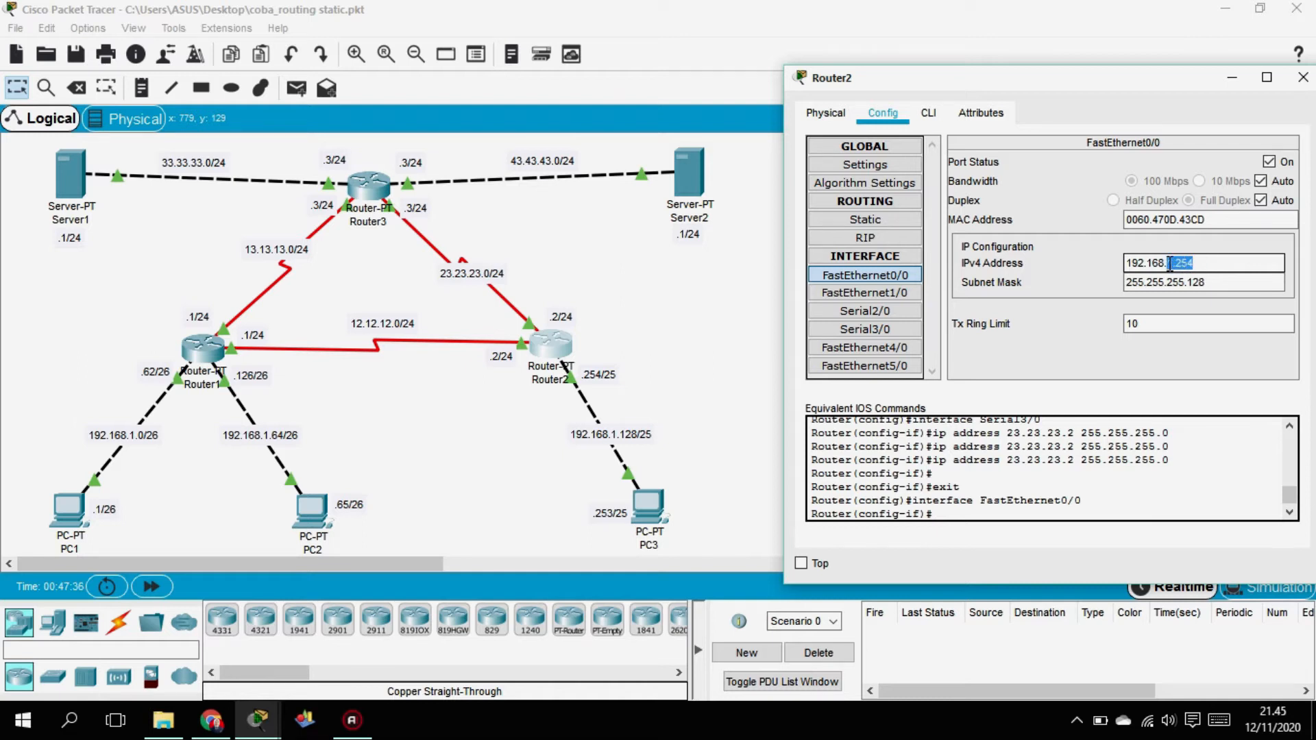
drag(1174, 263, 1200, 264)
click(586, 381)
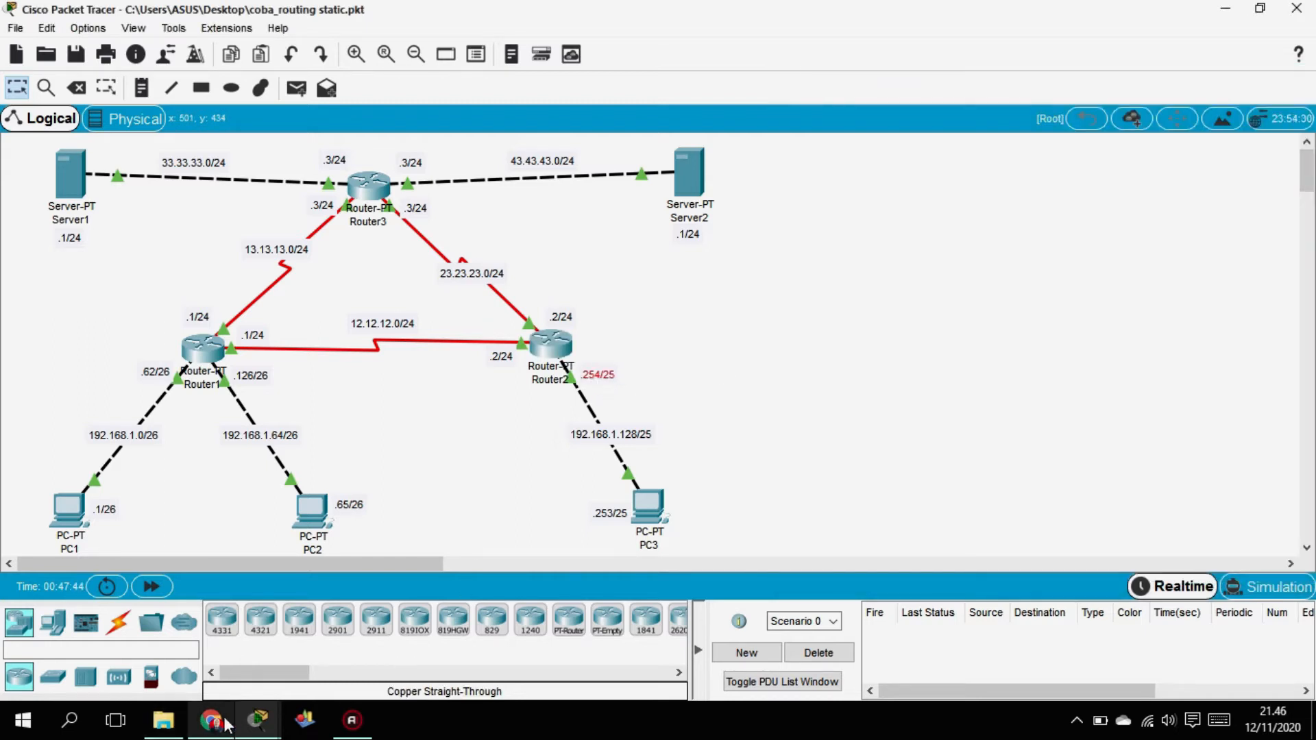
click(260, 721)
click(363, 627)
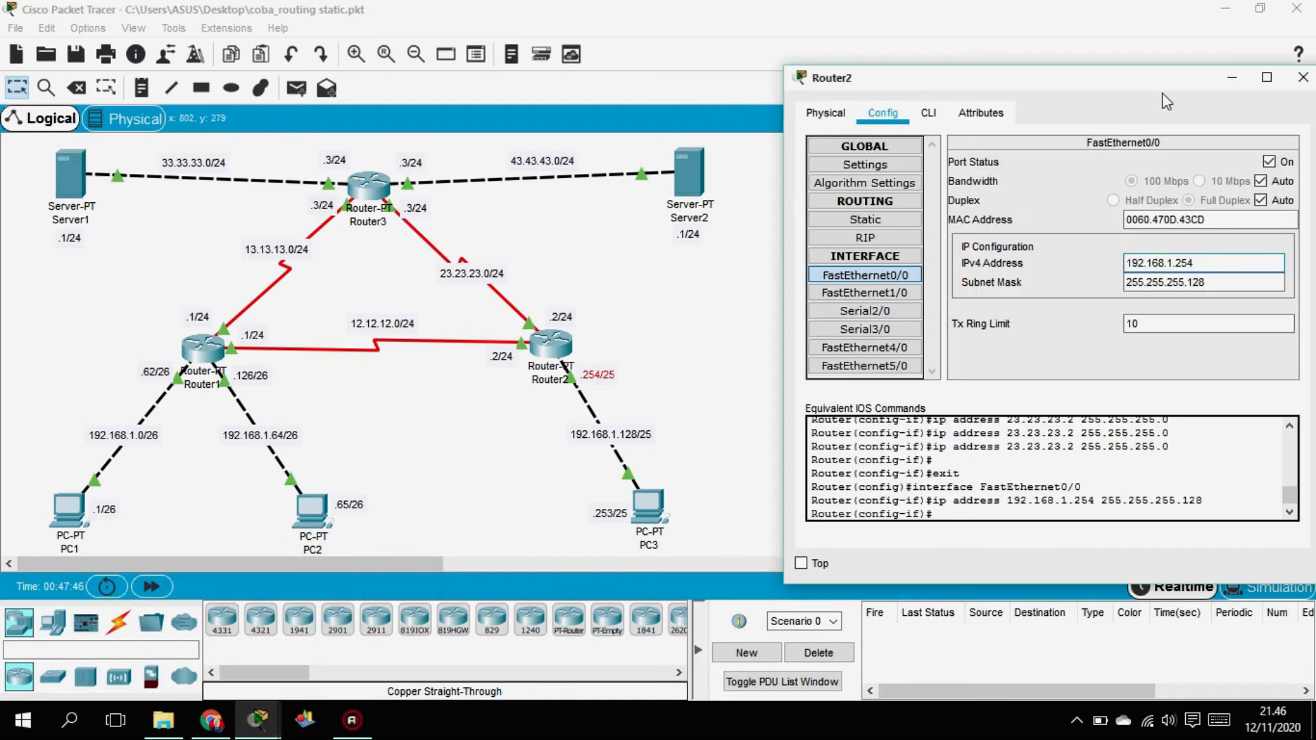
Check the subnet mask of Router2's FastEthernet0/0 interface against the prefix length labelled on the PC3 link.
key(Tab)
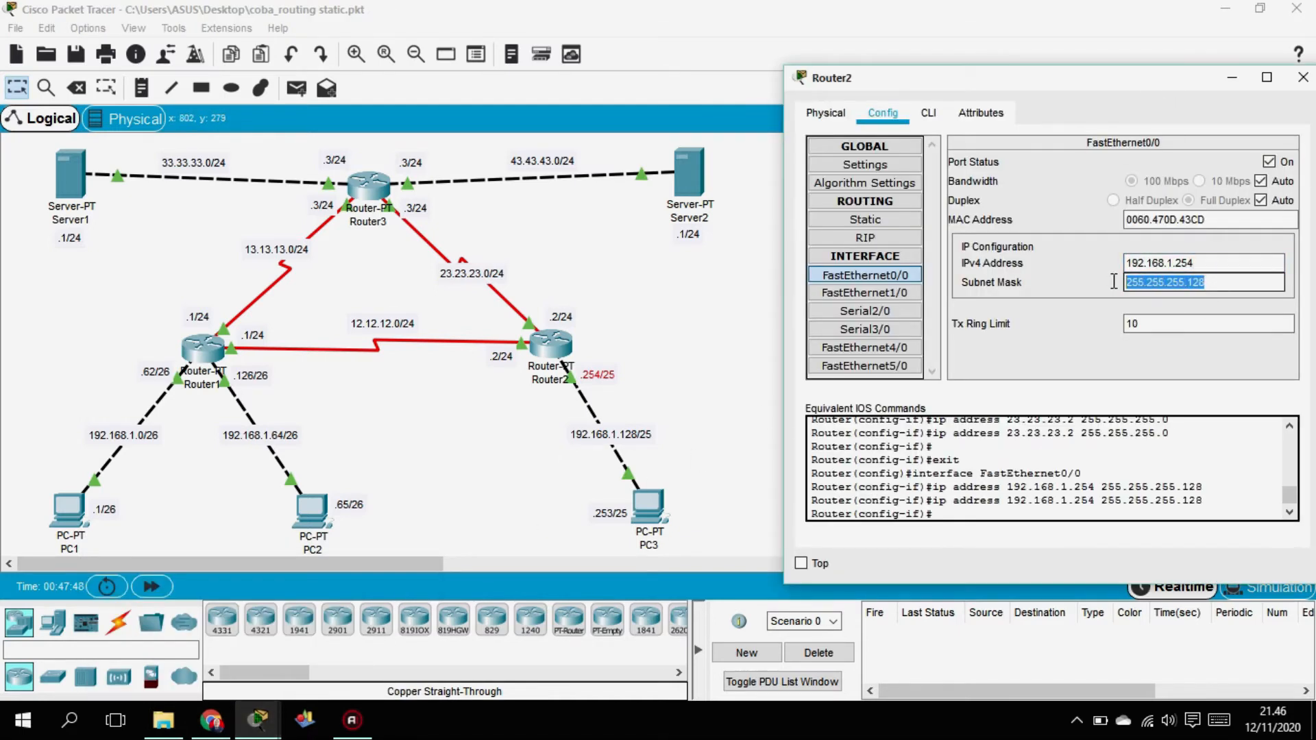
click(1200, 282)
key(BackSpace)
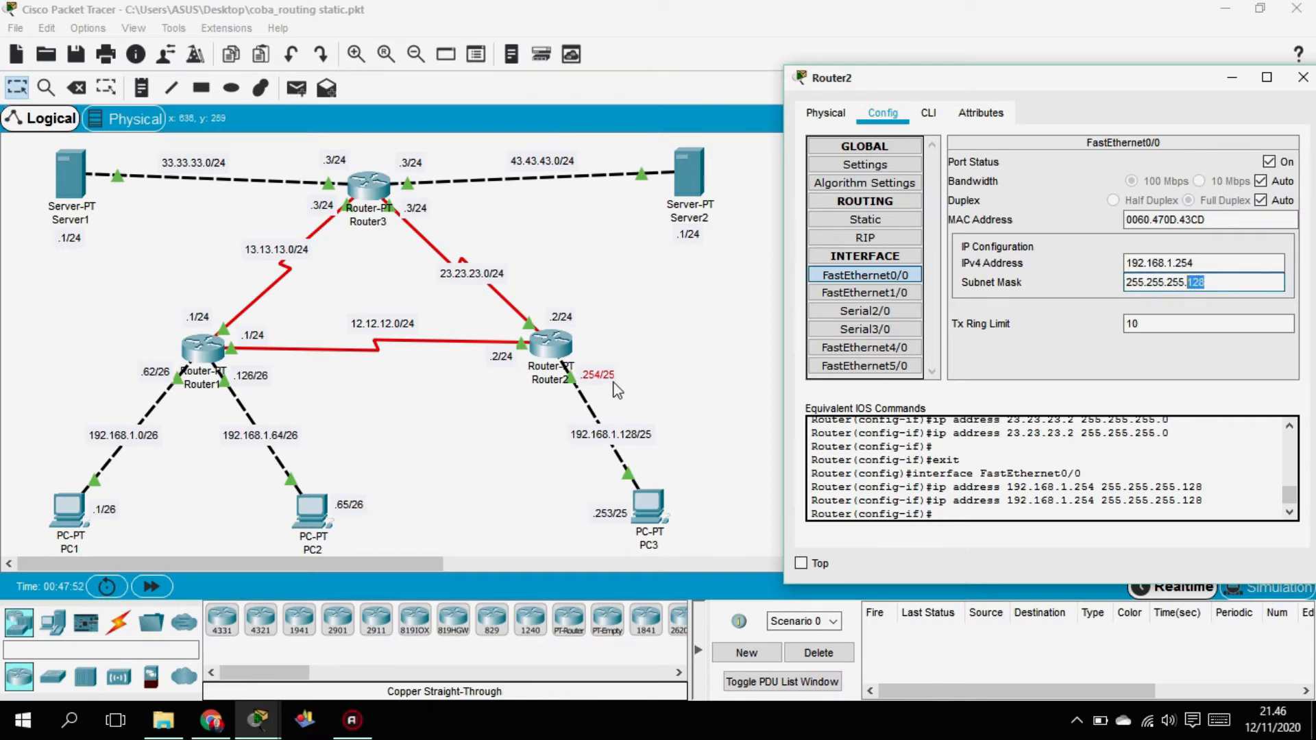
click(1197, 284)
drag(1218, 283, 1181, 281)
Check the IPv4 address and subnet mask of Router2's Serial2/0 interface.
click(864, 315)
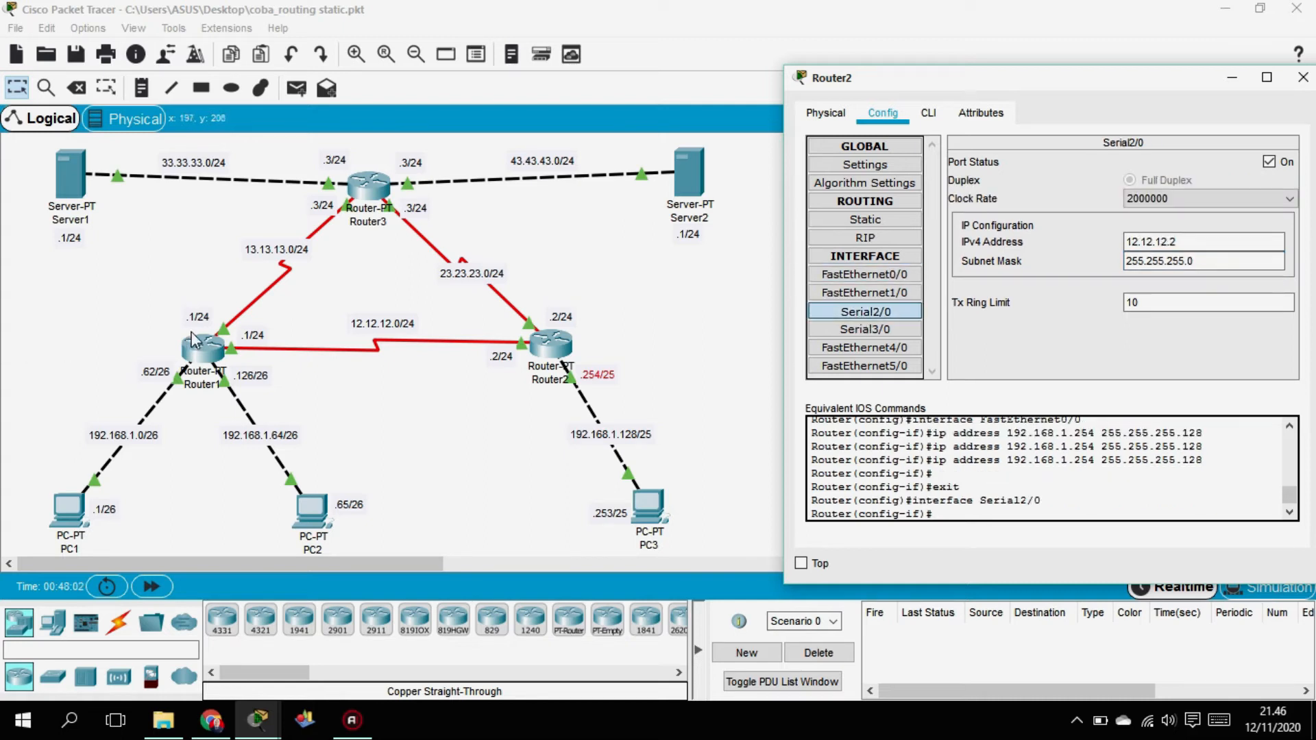
click(1197, 242)
drag(1171, 241, 1089, 235)
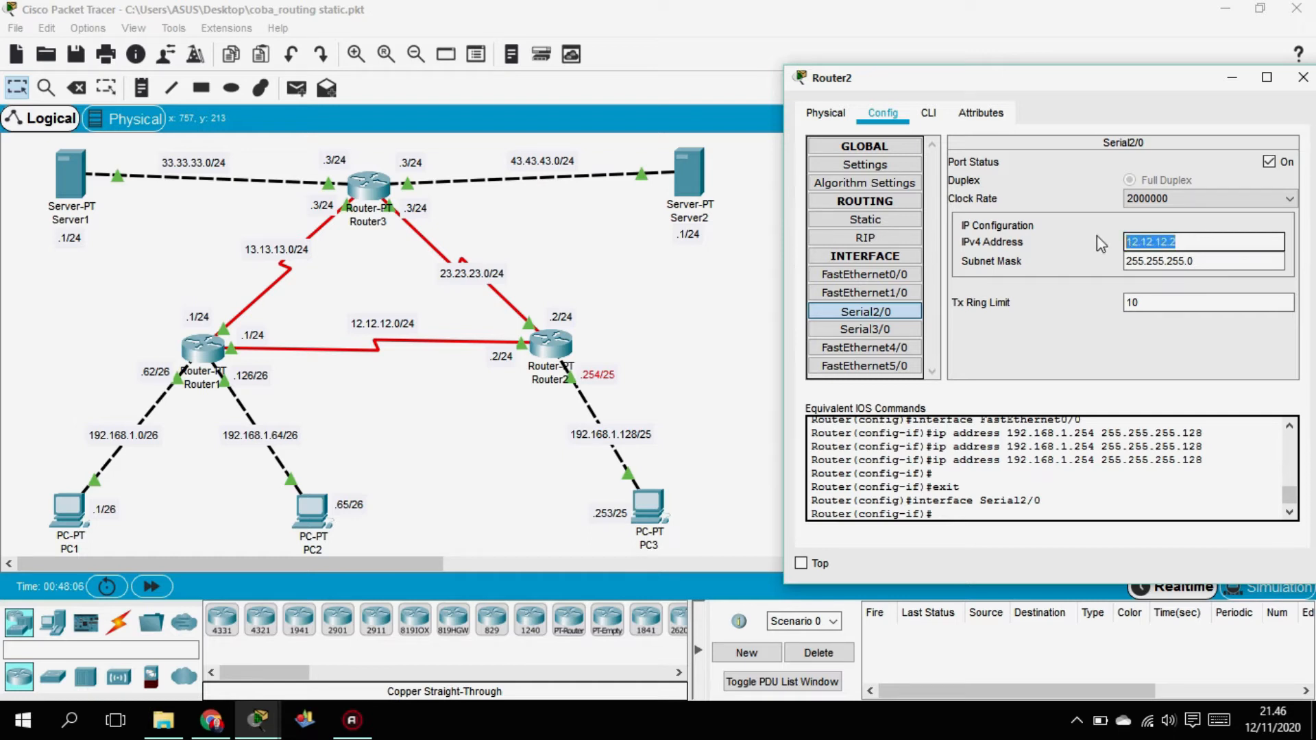
click(1165, 258)
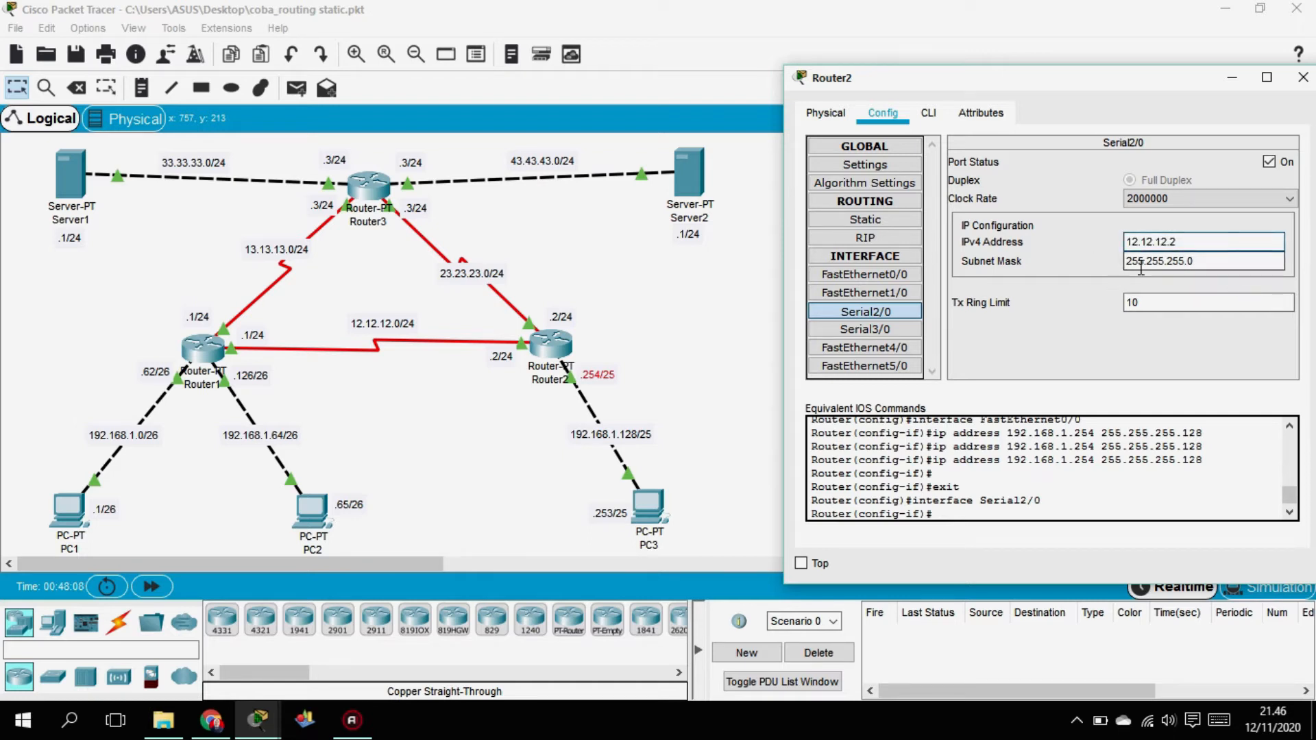
drag(1220, 261, 1096, 264)
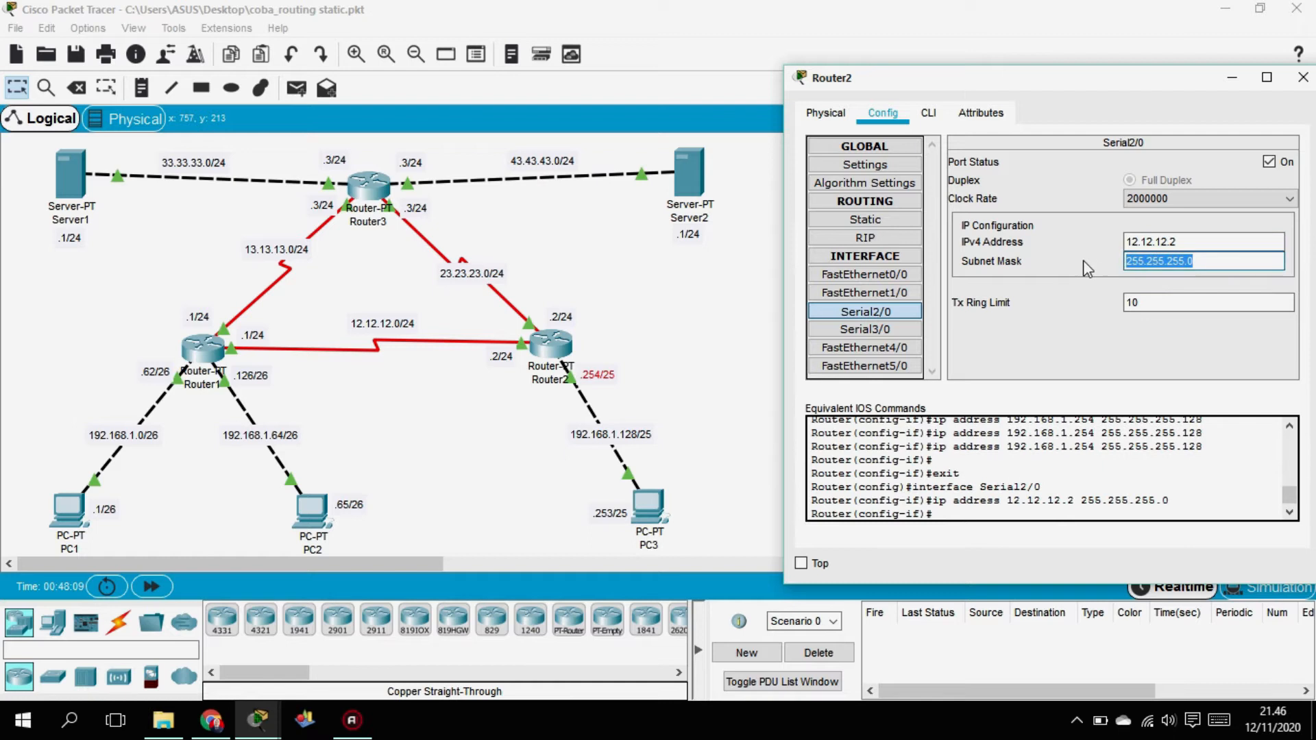
Check the IPv4 address and subnet mask of Router2's Serial3/0 interface and close Router2's configuration.
click(848, 336)
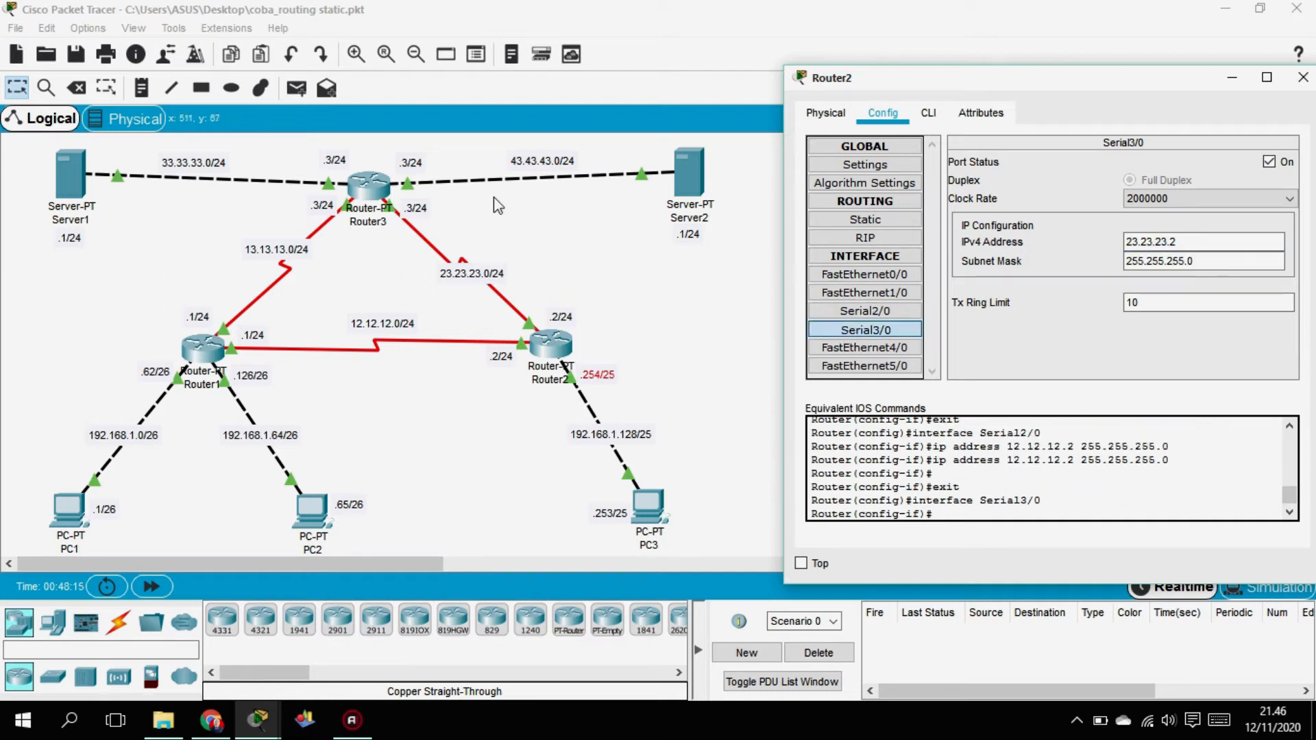
drag(1026, 81, 970, 77)
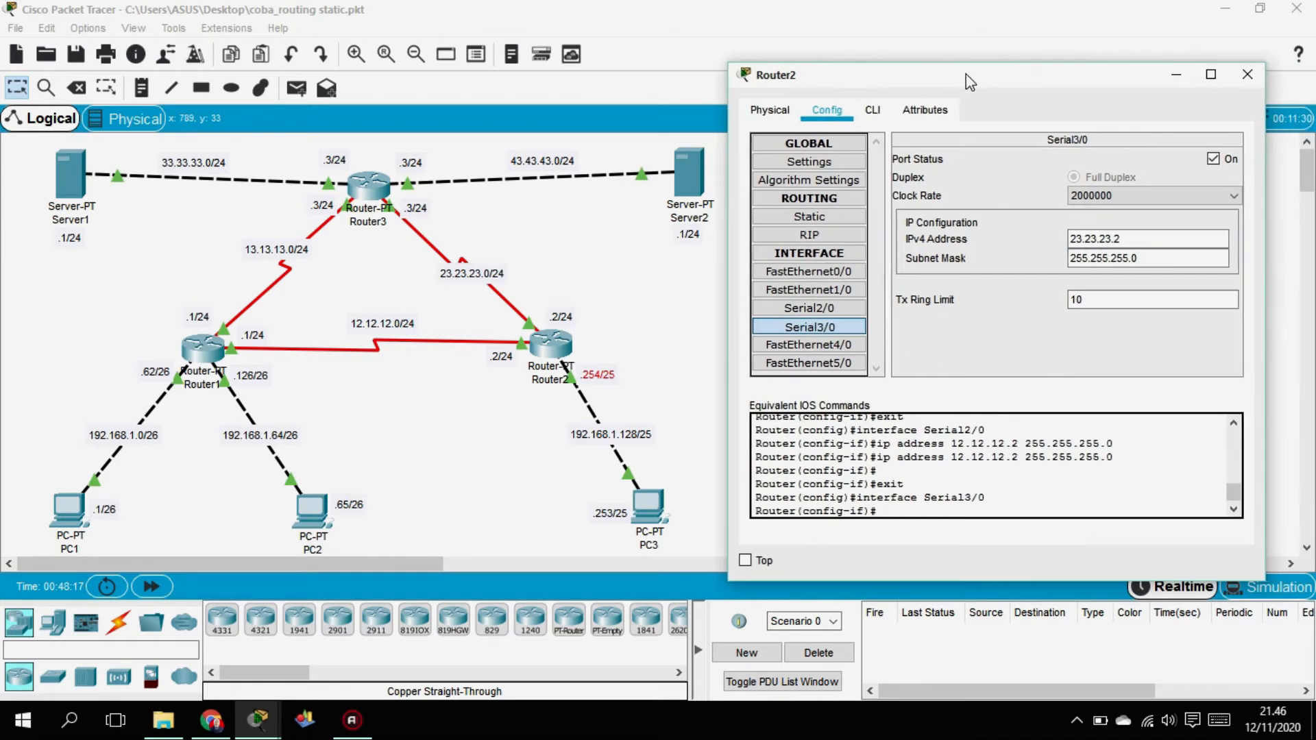
drag(1124, 239, 1056, 233)
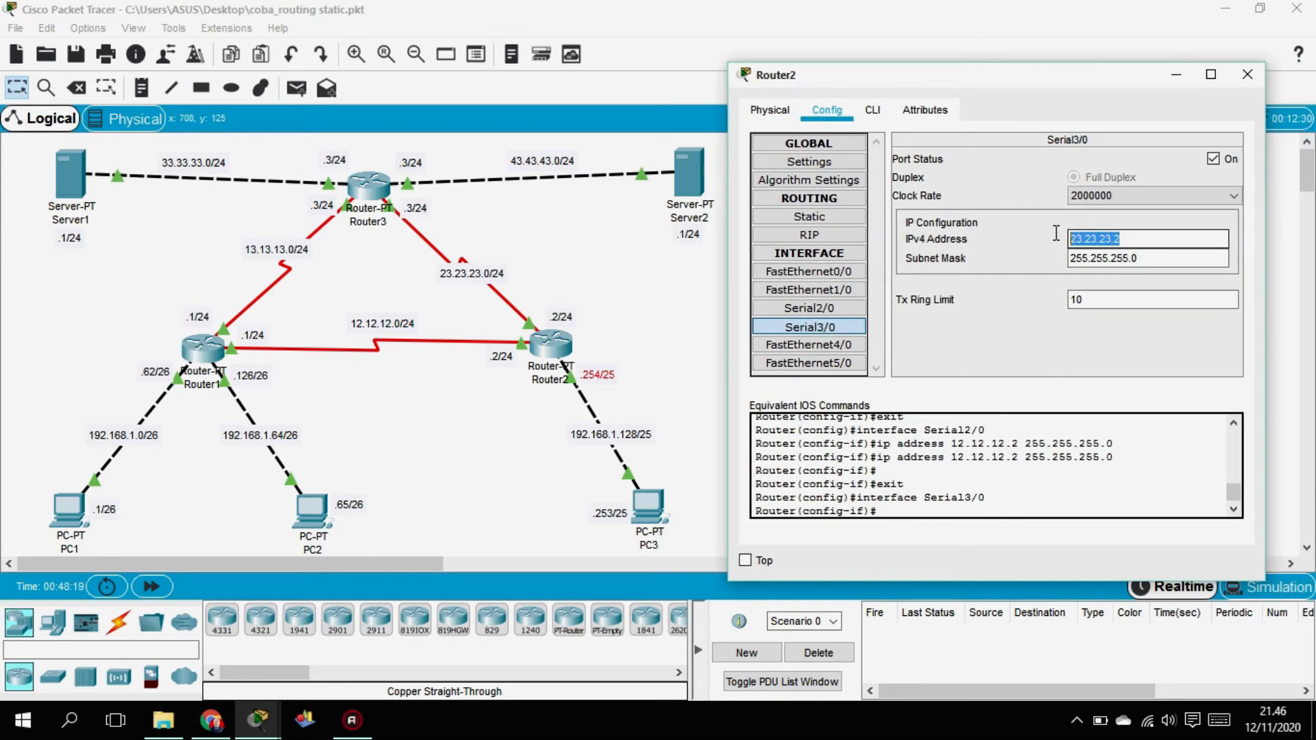
key(Tab)
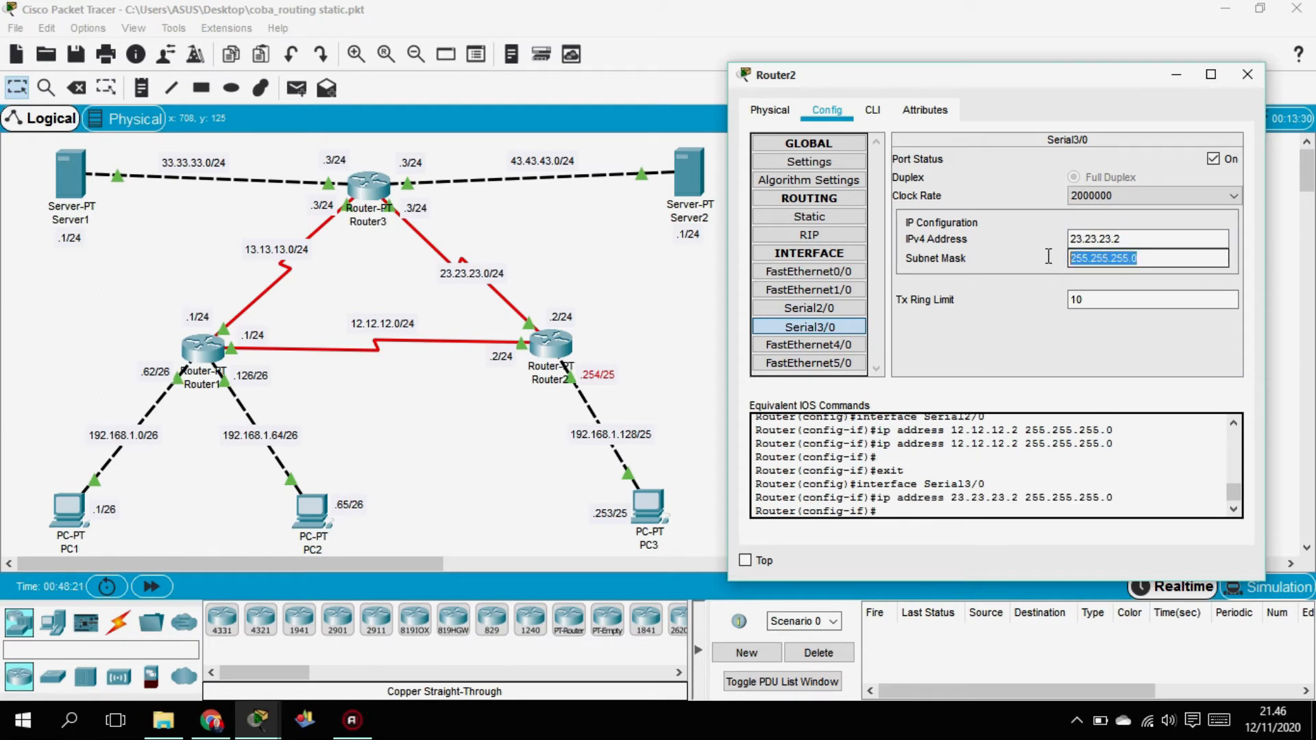
click(1246, 76)
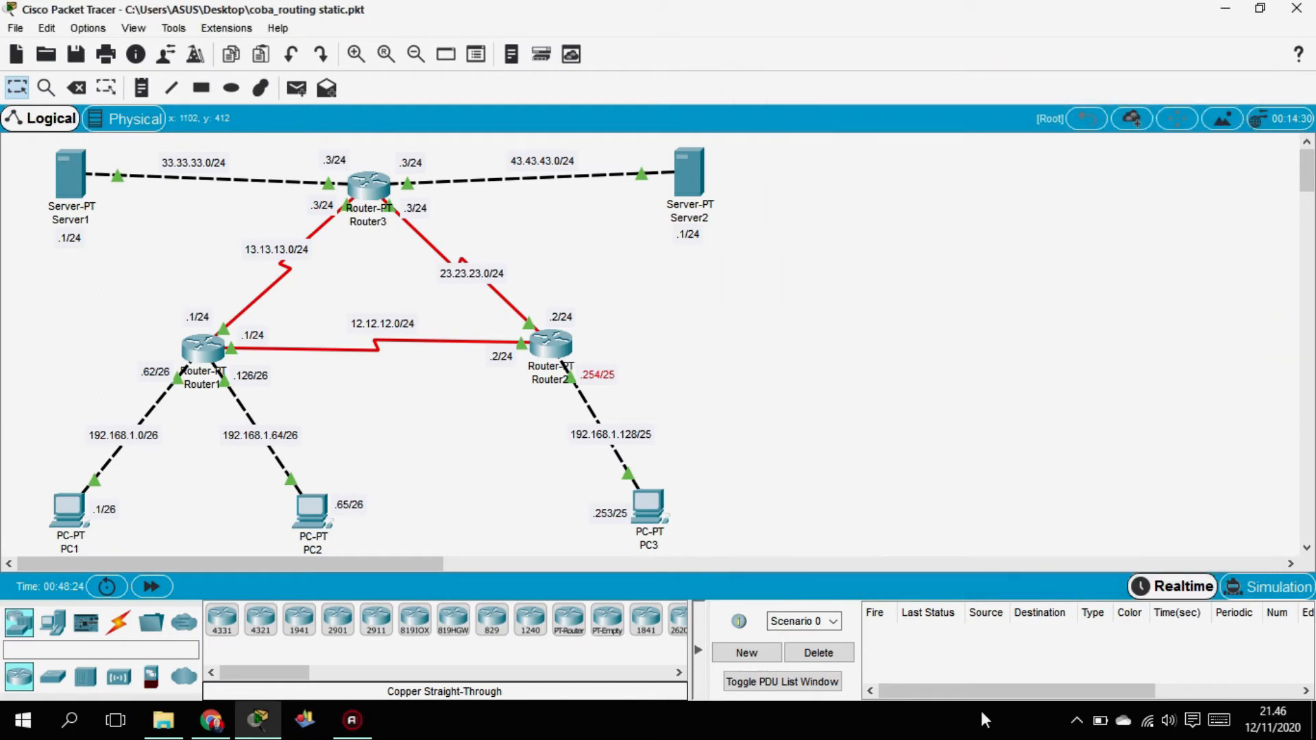
Open Router3's configuration and check the IPv4 address and subnet mask of its FastEthernet0/0 interface.
click(371, 196)
drag(707, 96, 1015, 88)
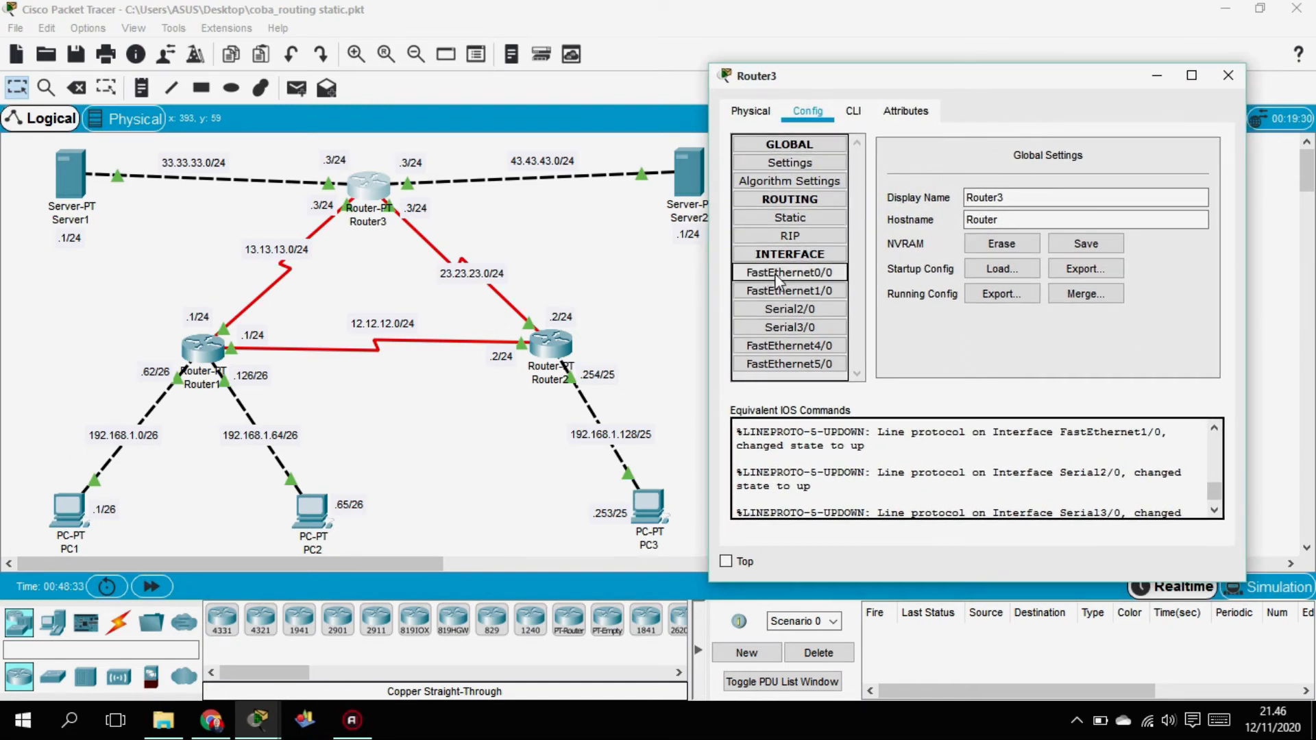
drag(1038, 84, 1081, 86)
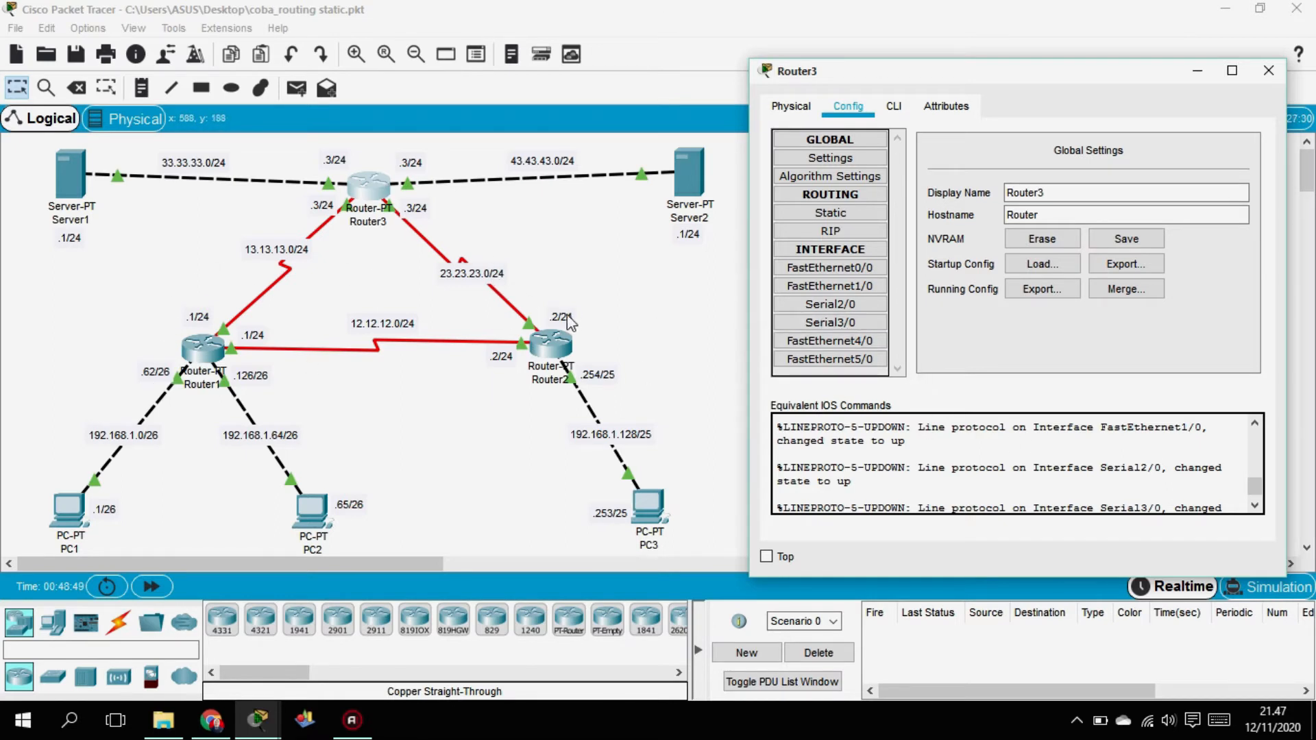
click(831, 269)
click(1163, 258)
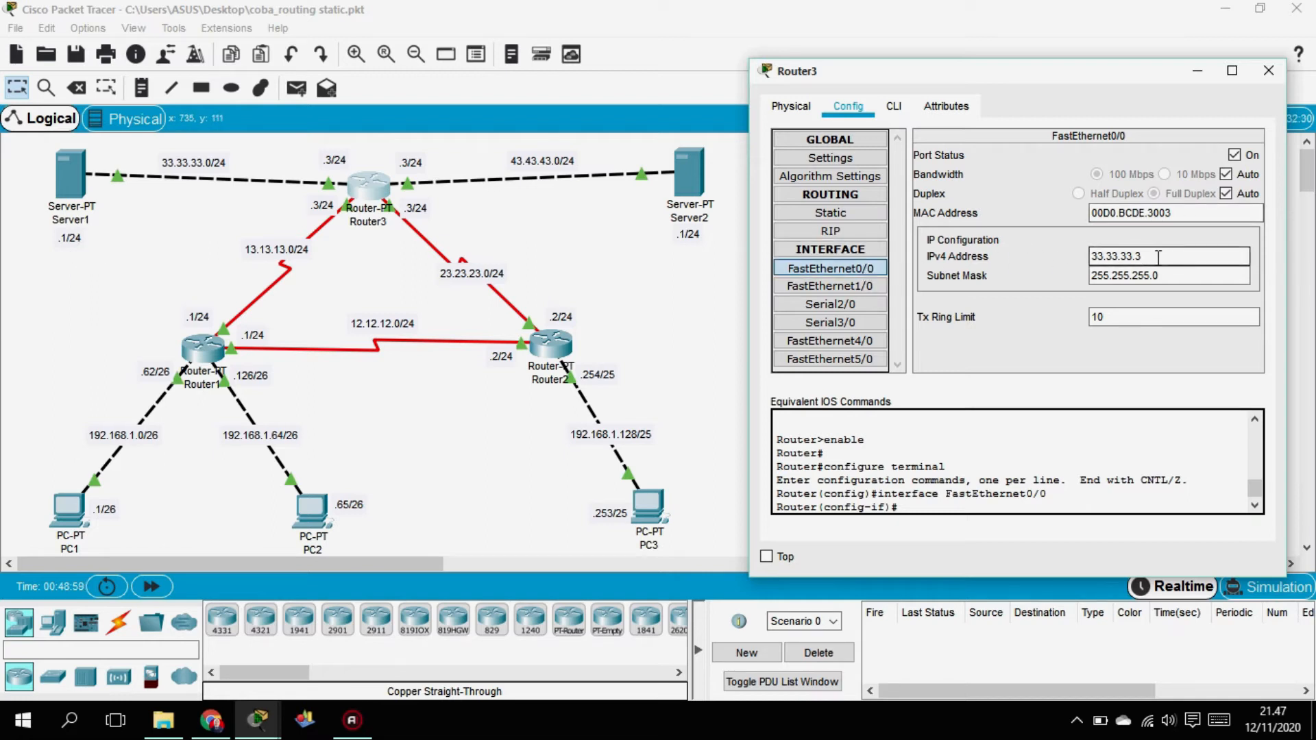
mouse_move(1160, 257)
mouse_down()
mouse_move(1087, 255)
mouse_move(1141, 253)
mouse_up()
drag(1152, 275, 1046, 264)
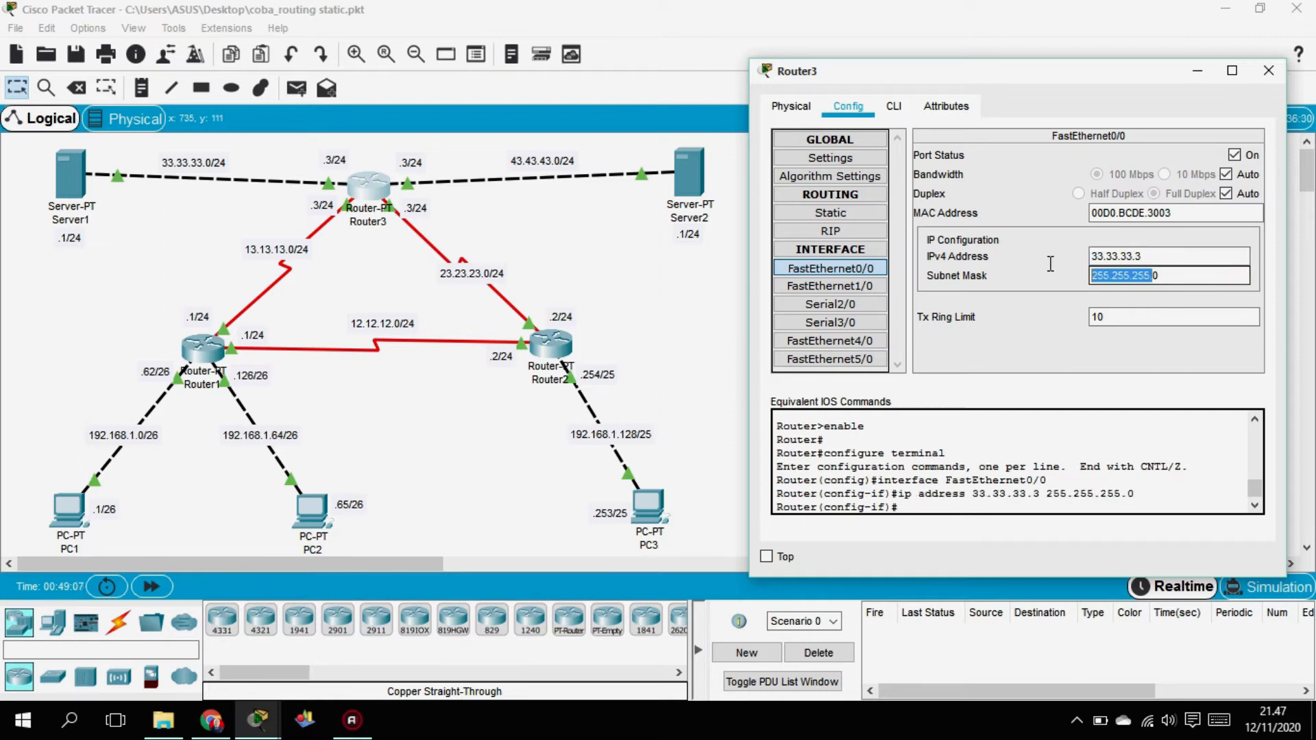
click(1171, 275)
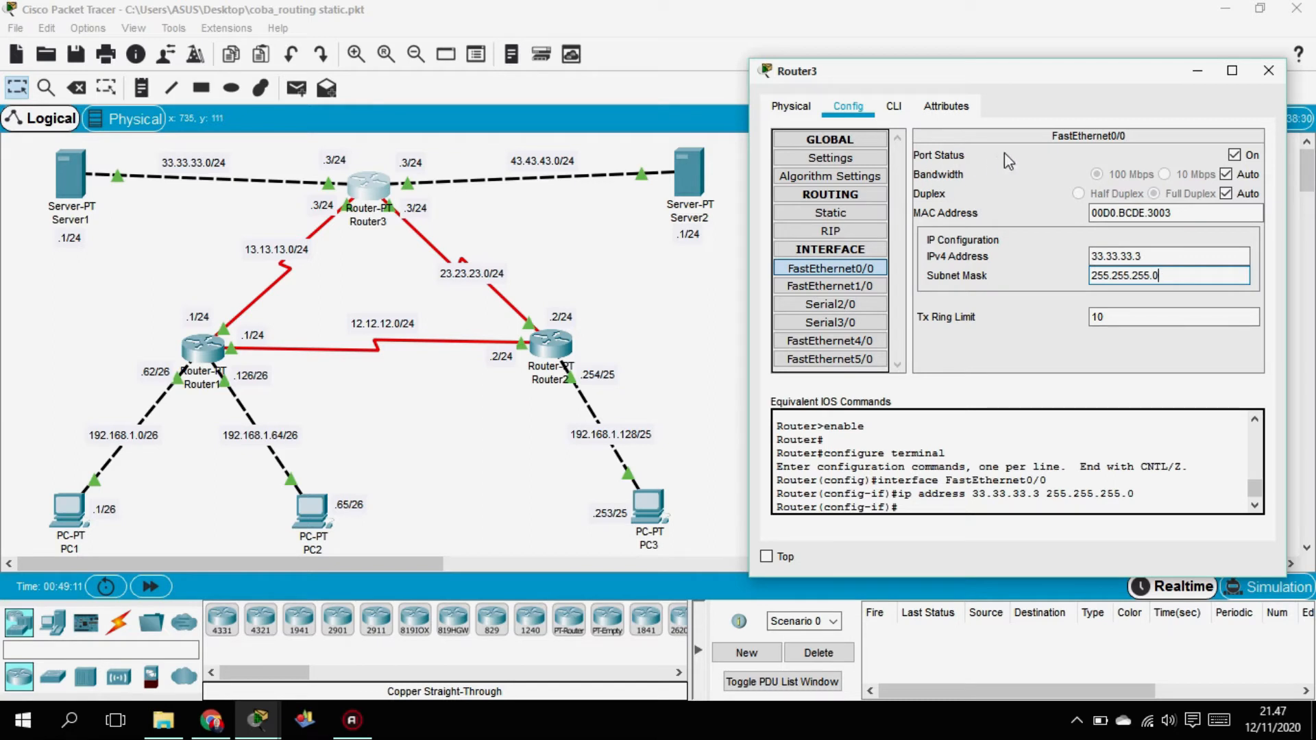
Check the IPv4 address and subnet mask of Router3's FastEthernet1/0 interface.
click(843, 287)
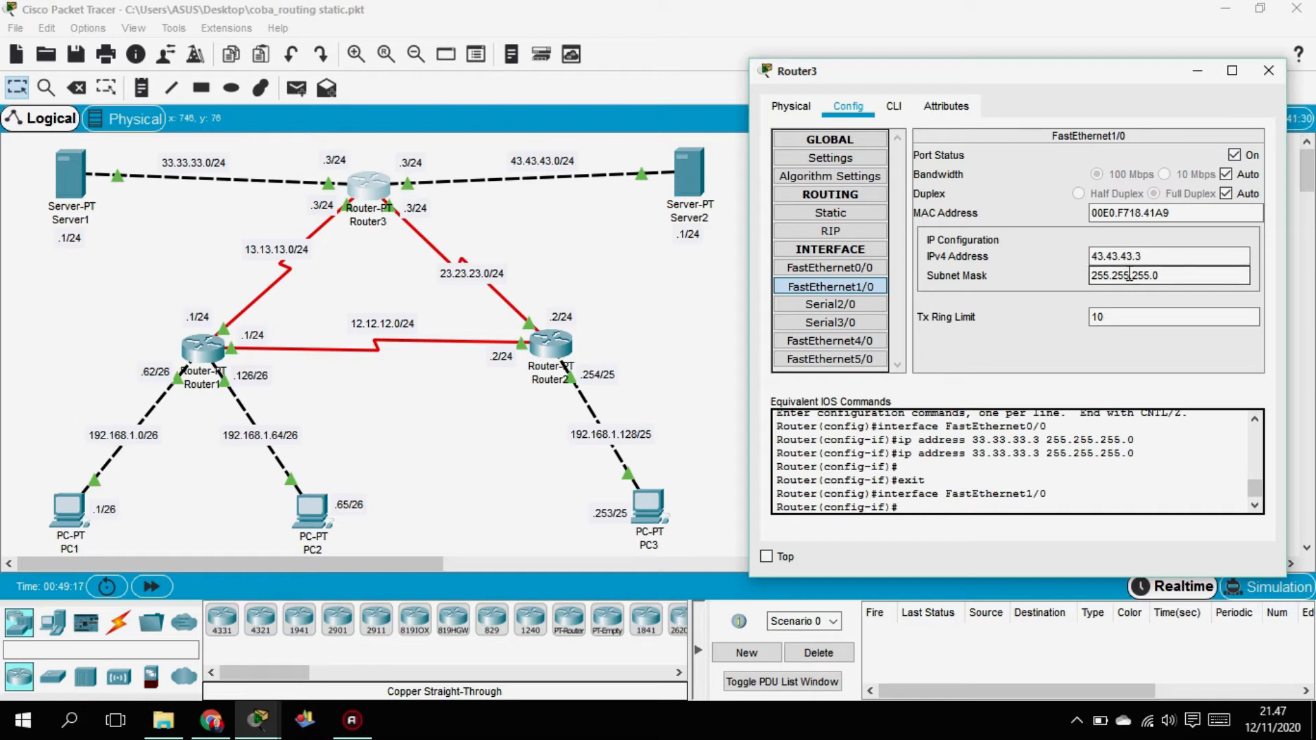
drag(1141, 256, 1102, 257)
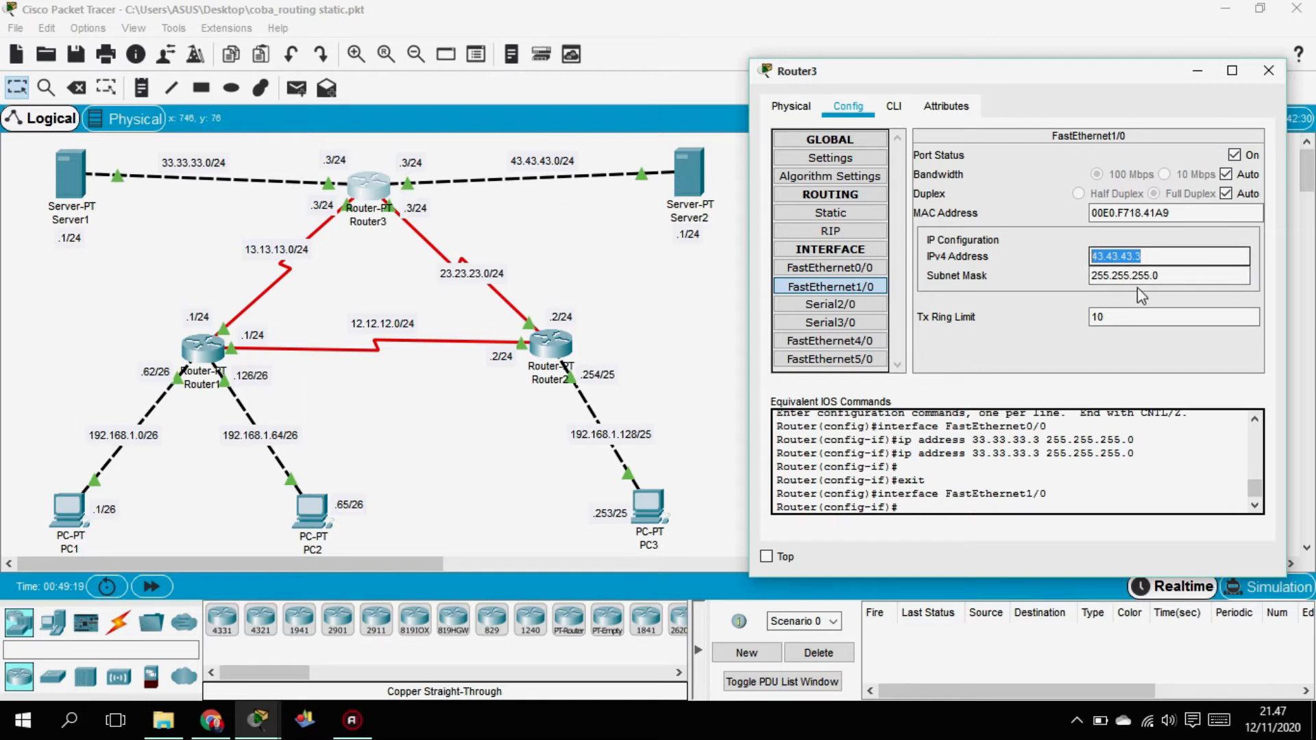
key(Tab)
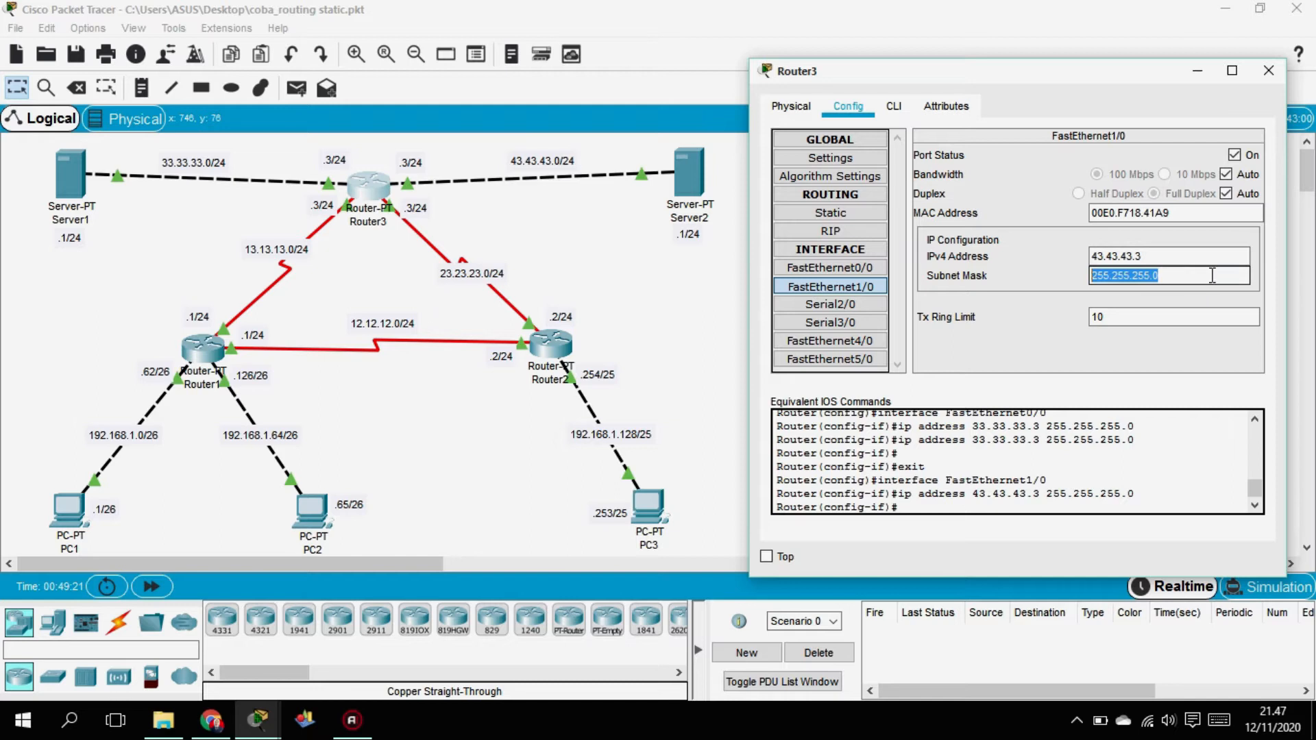
click(1137, 275)
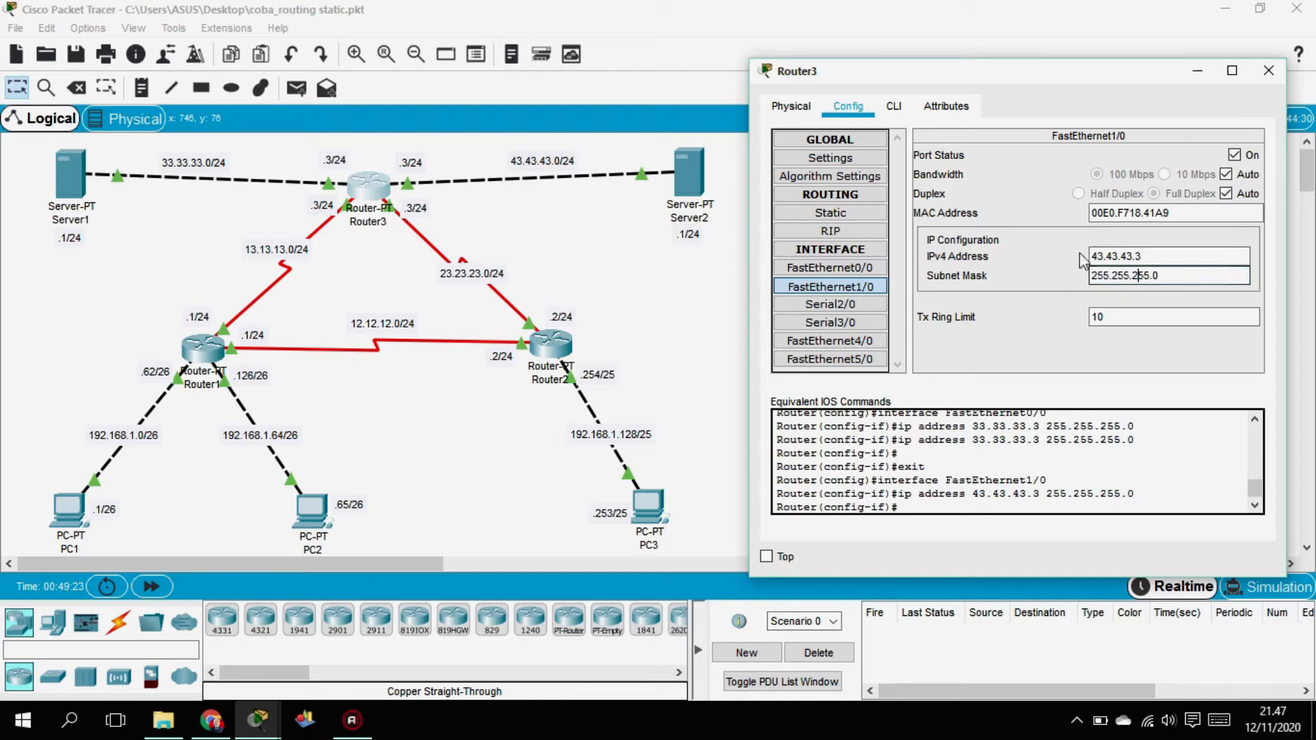
Check the IPv4 address and subnet mask of Router3's Serial2/0 interface.
click(848, 300)
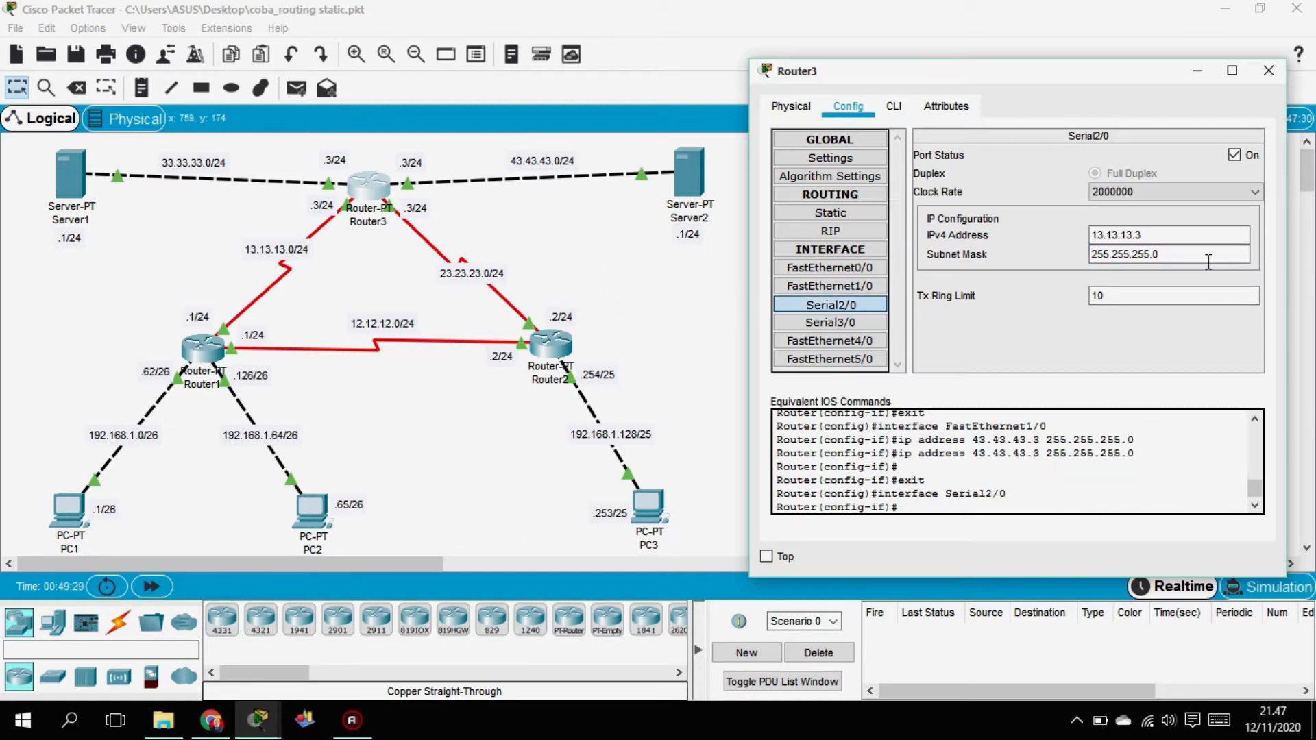
drag(1142, 235, 1083, 236)
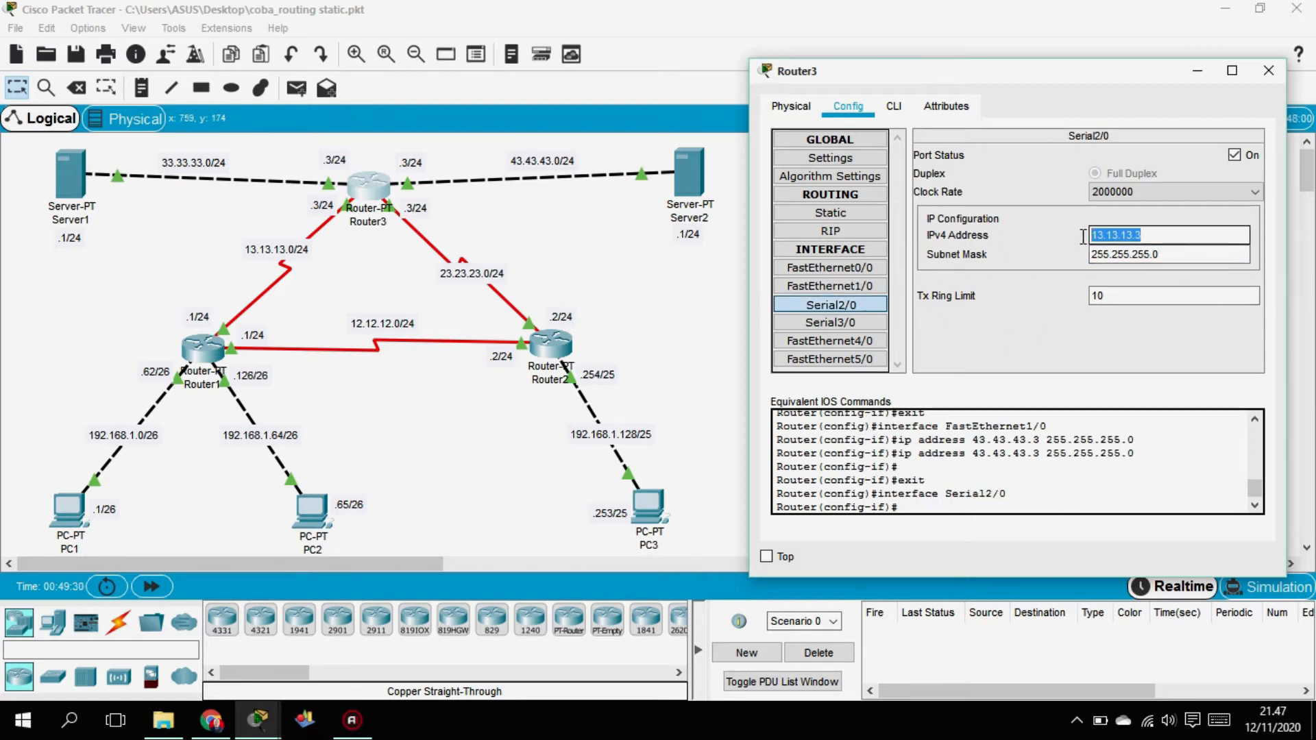
click(1140, 235)
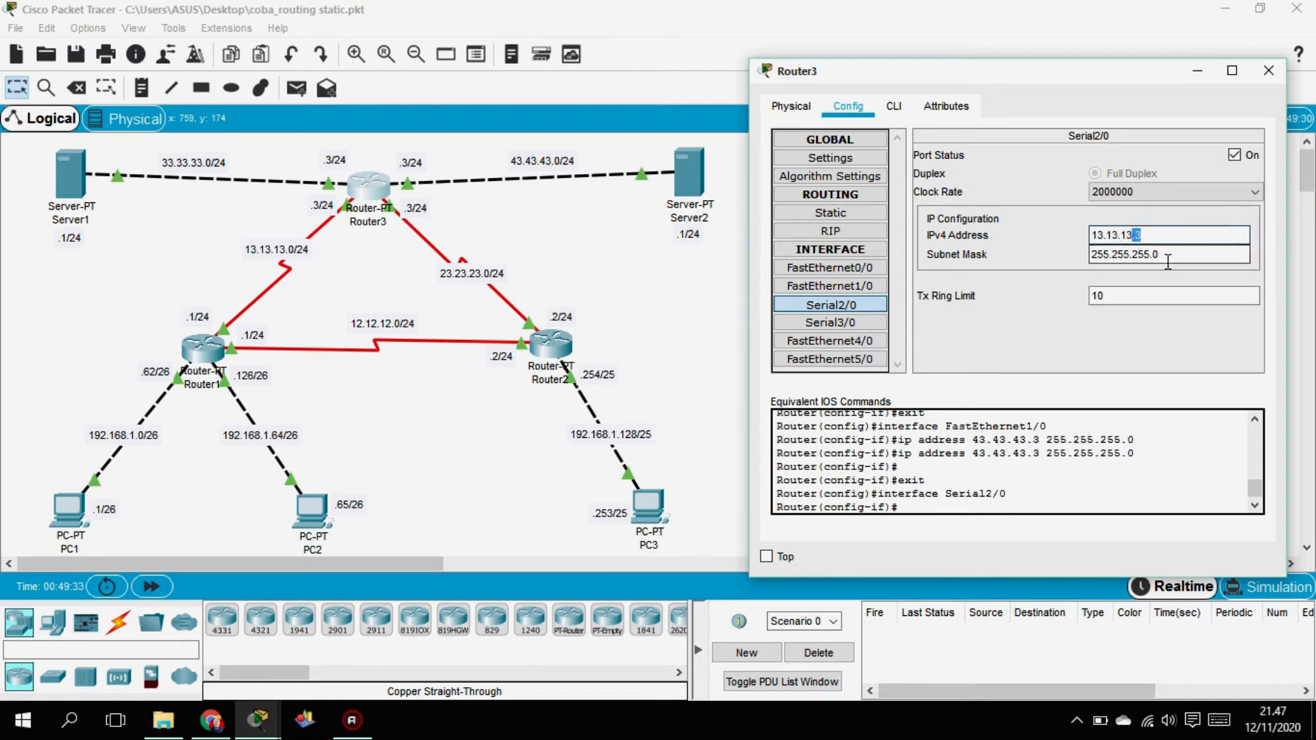
drag(1196, 255, 1070, 254)
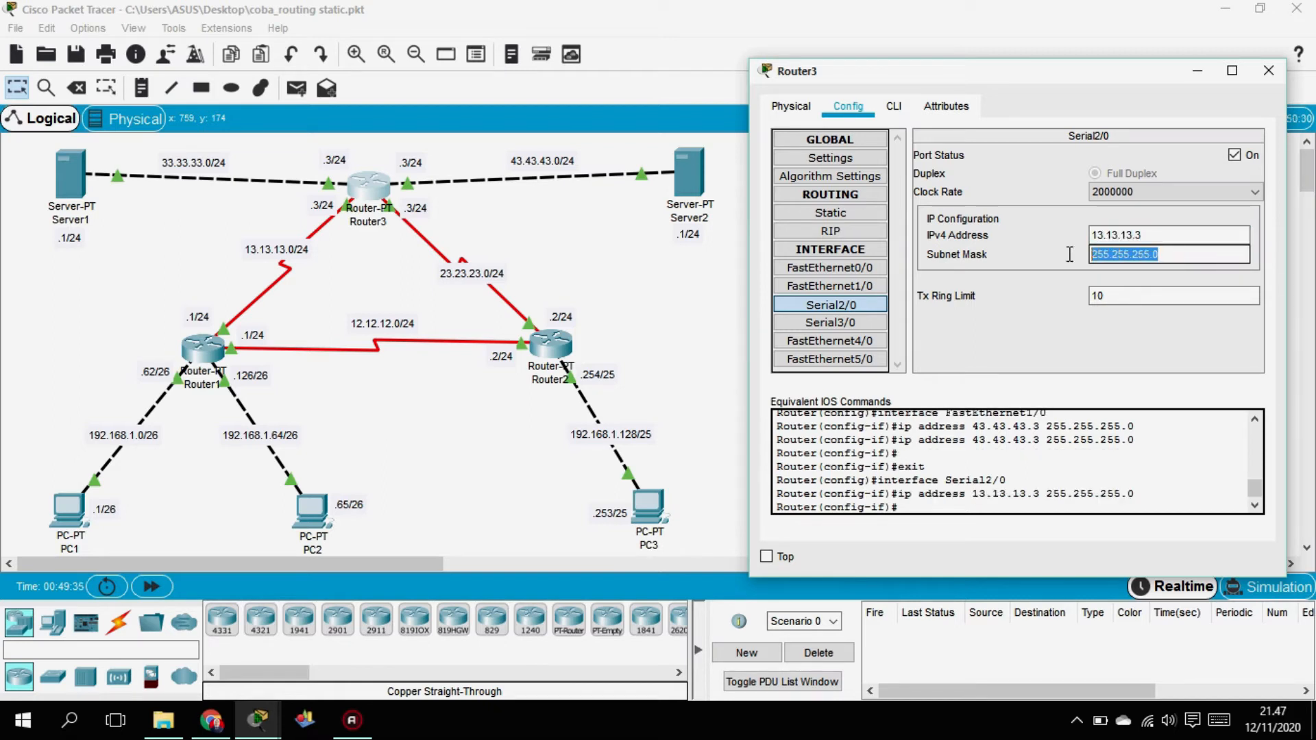
Check the IPv4 address and subnet mask of Router3's Serial3/0 interface and close Router3's configuration.
click(853, 323)
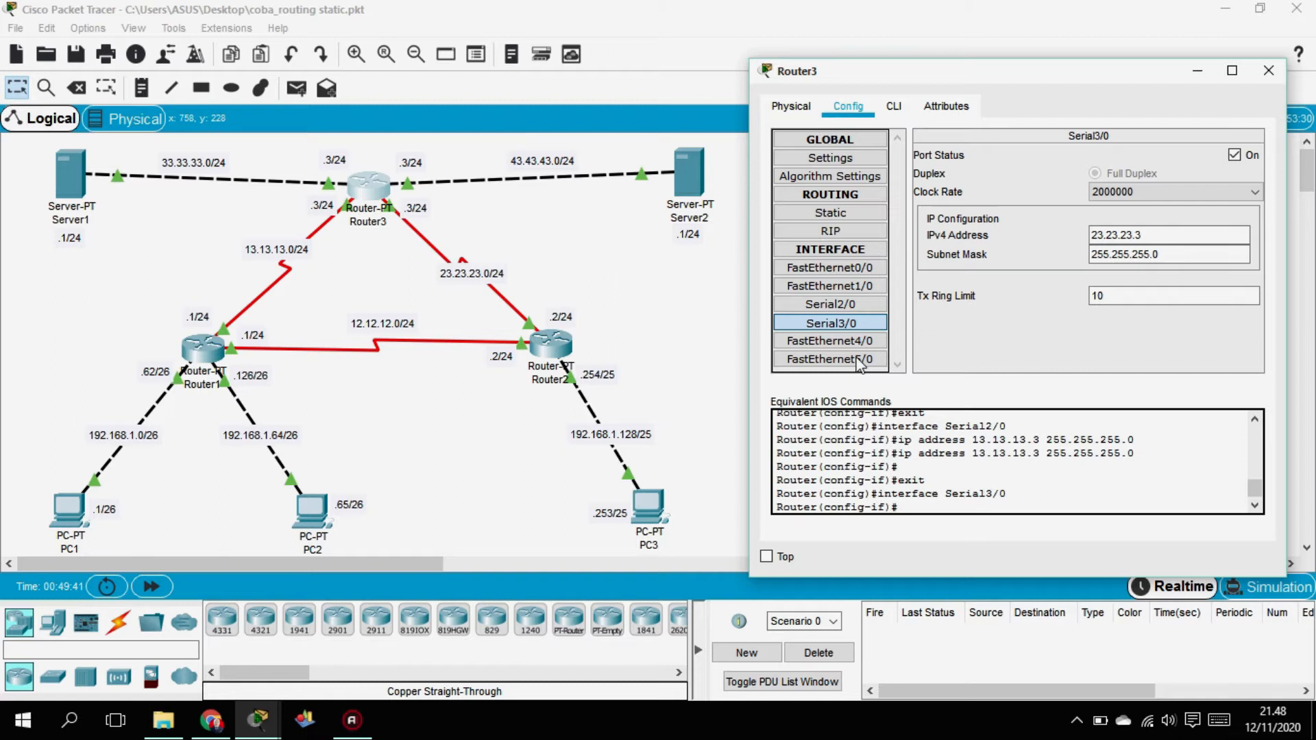
click(1160, 235)
drag(1160, 236, 1077, 234)
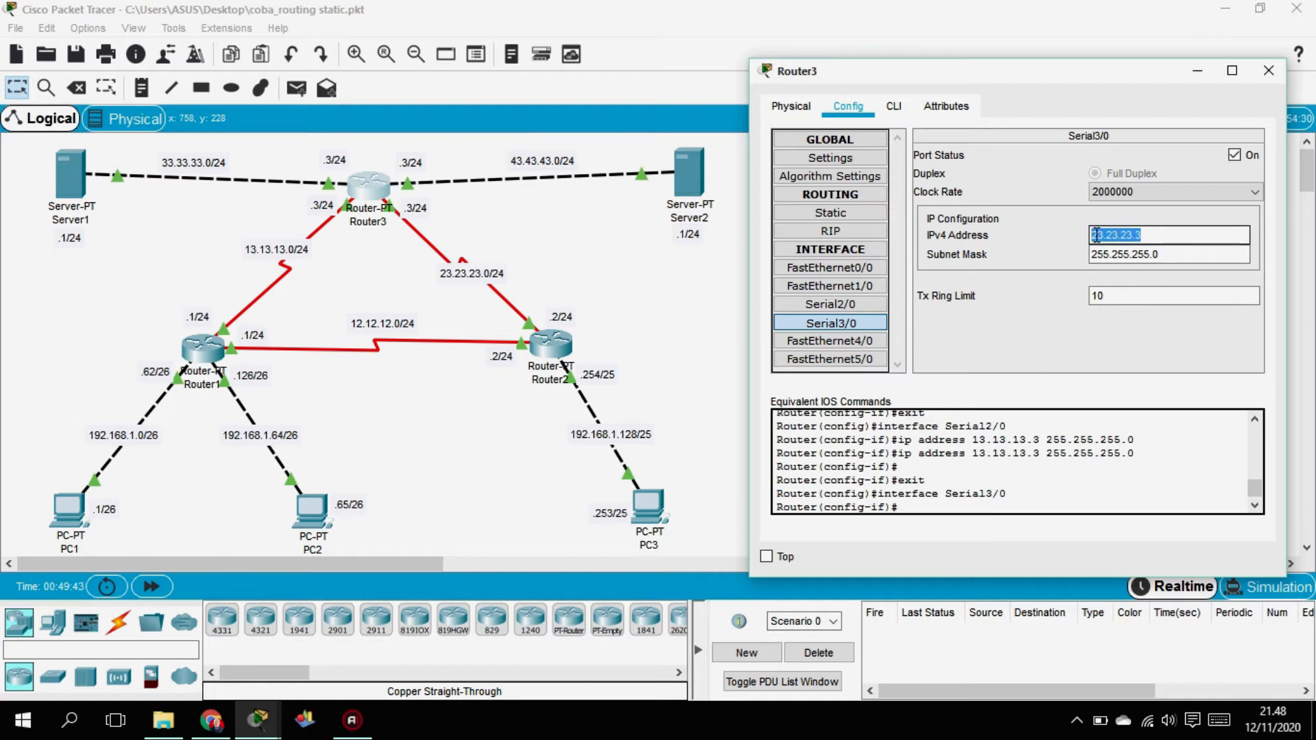
key(Tab)
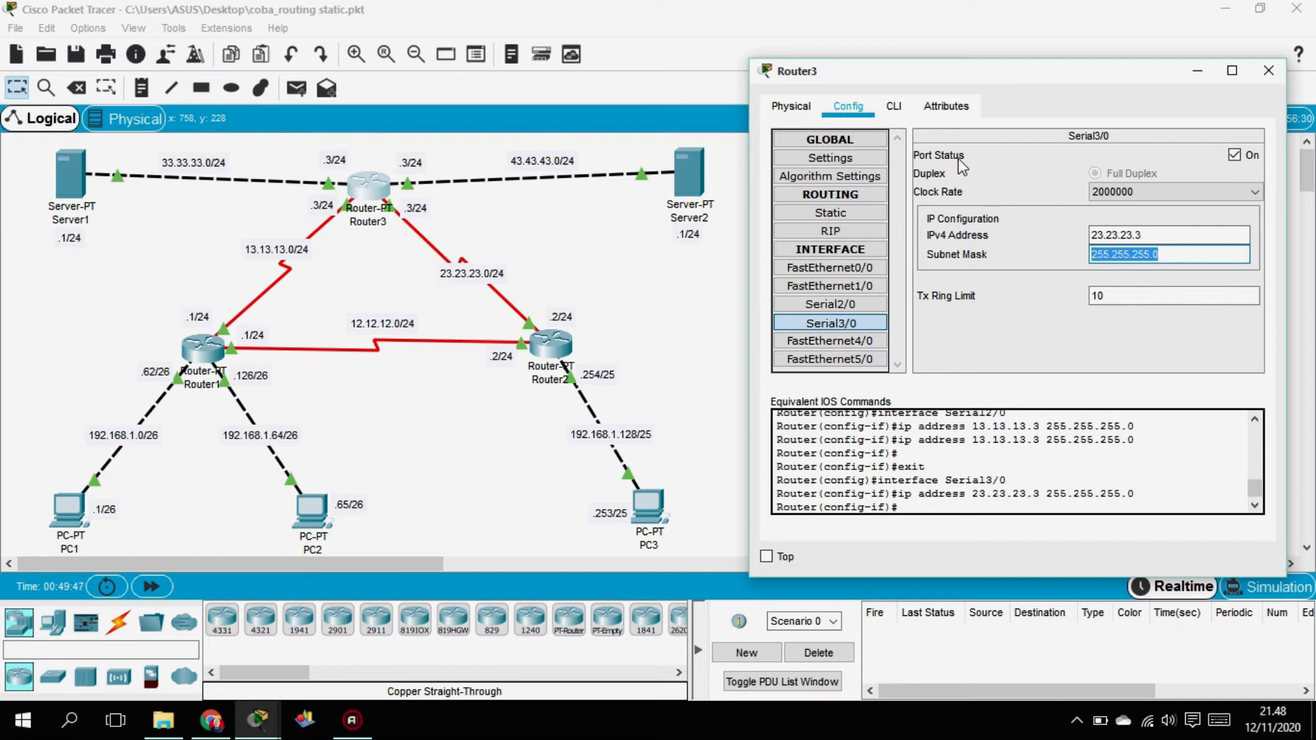
click(1268, 71)
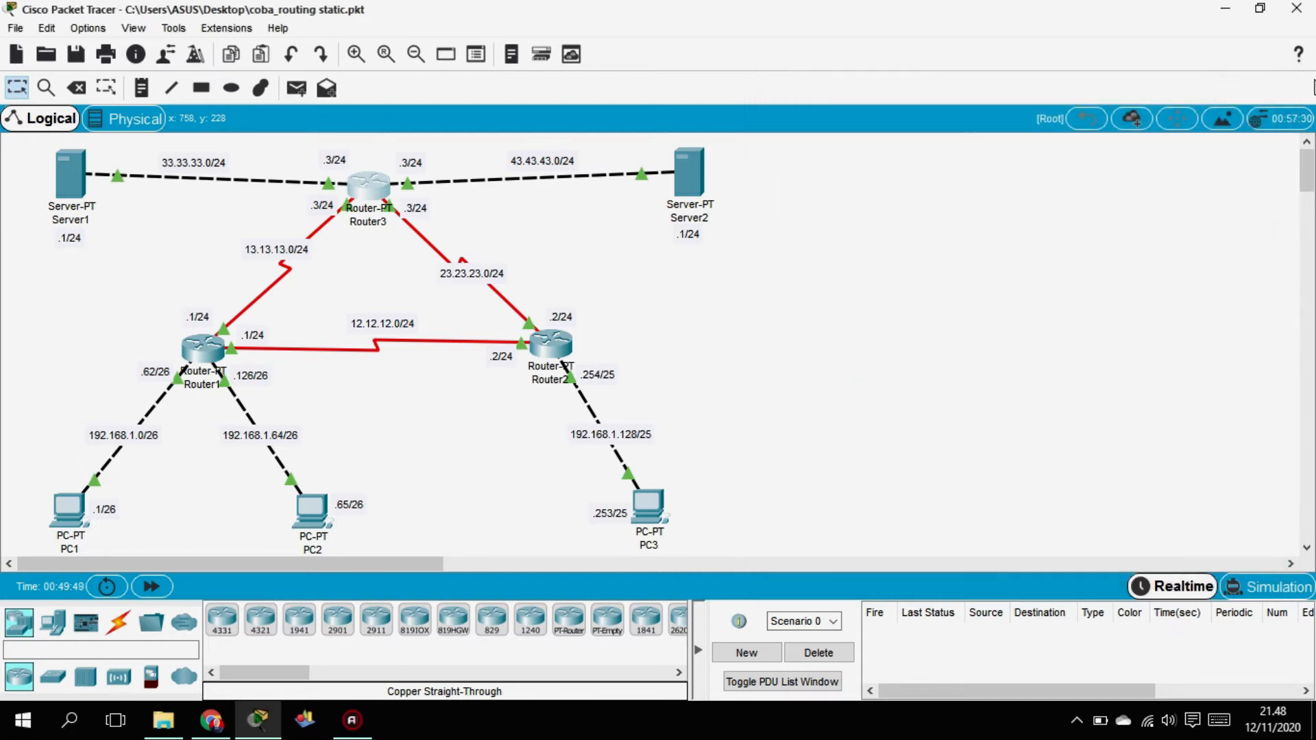
Open PC1's IP configuration and check its static IPv4 address against the topology labels.
click(71, 513)
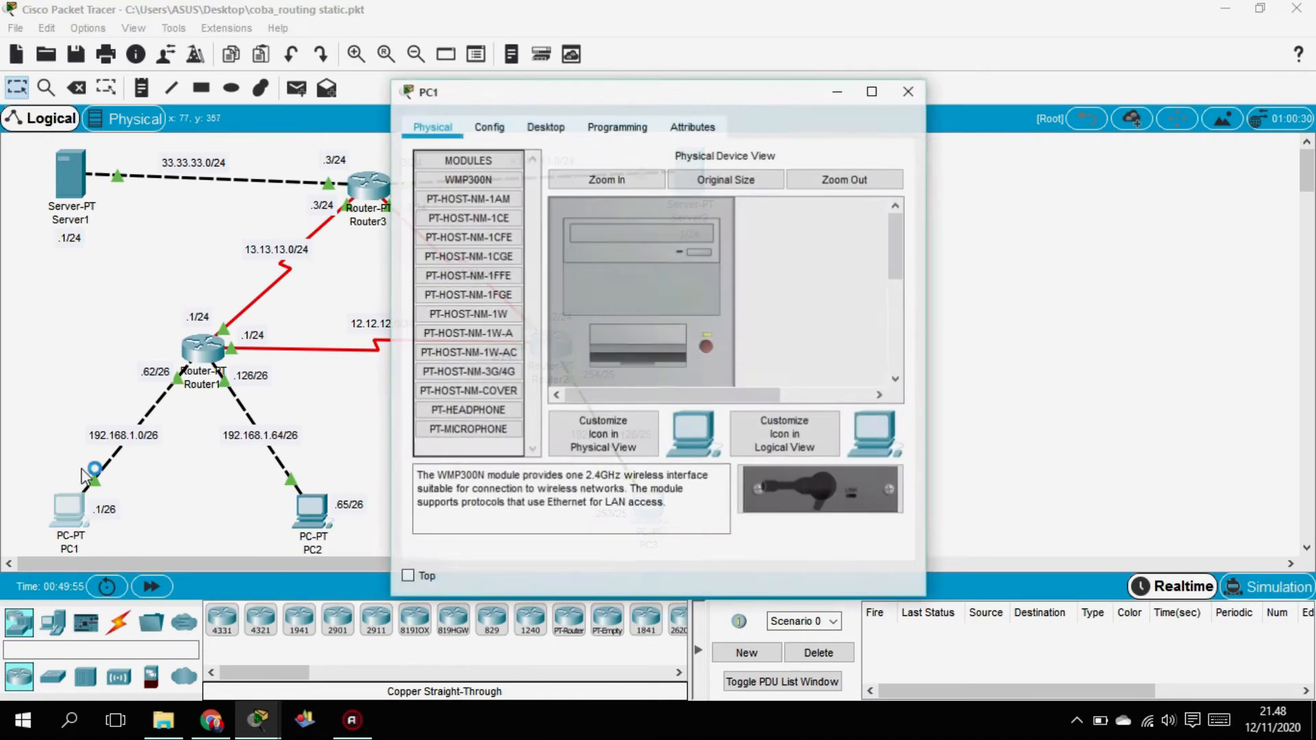
drag(656, 85, 1004, 87)
click(884, 122)
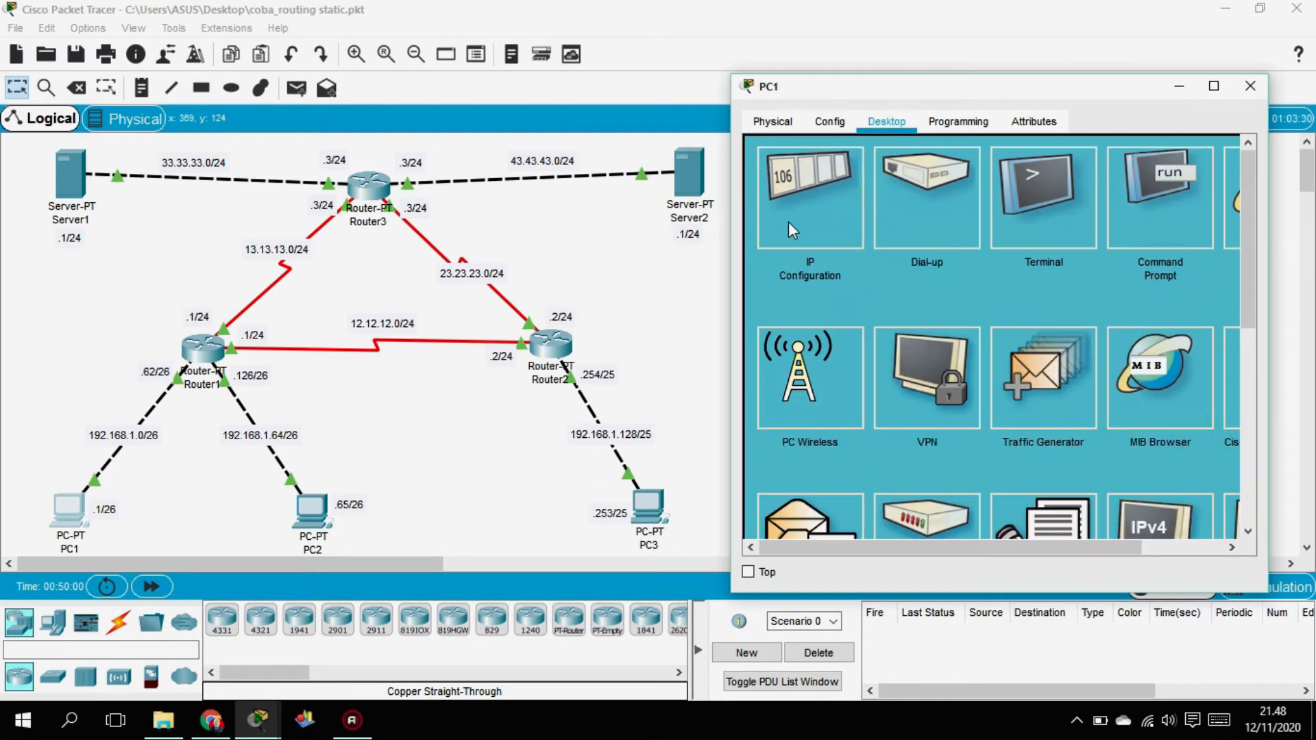
click(788, 223)
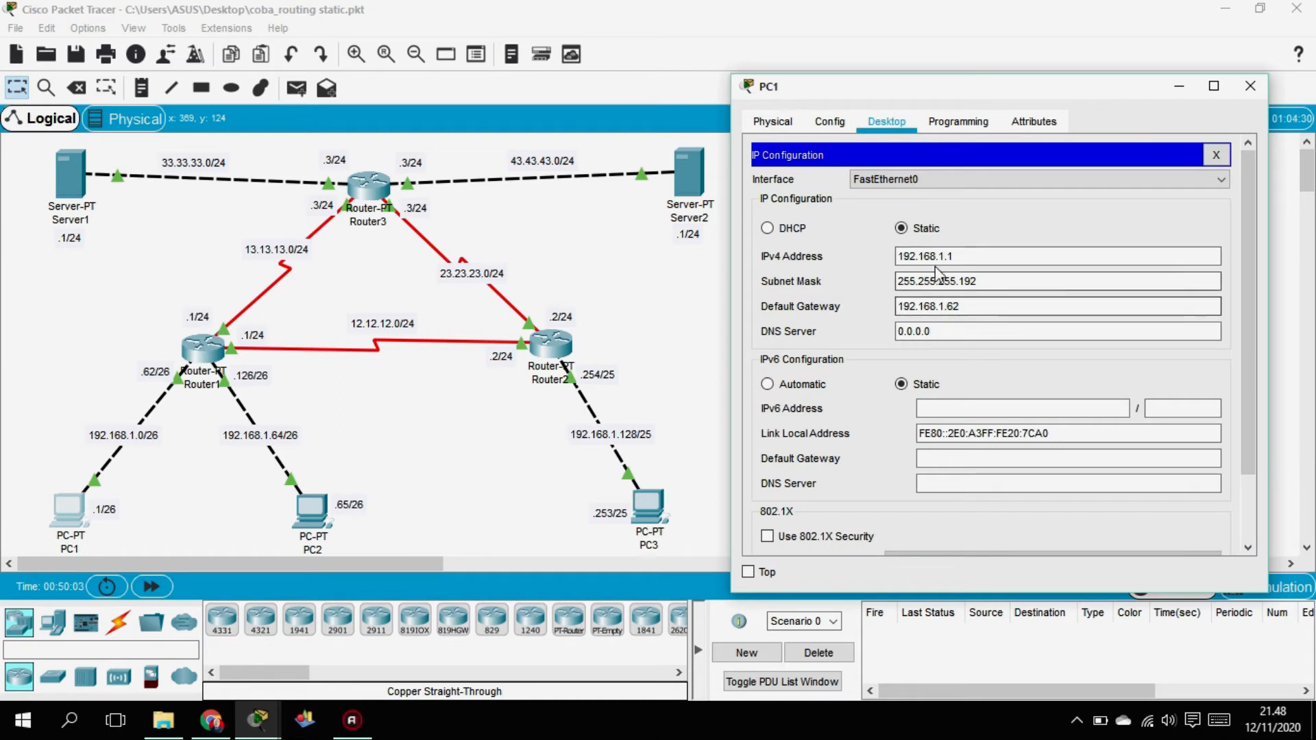
drag(1040, 87, 1041, 60)
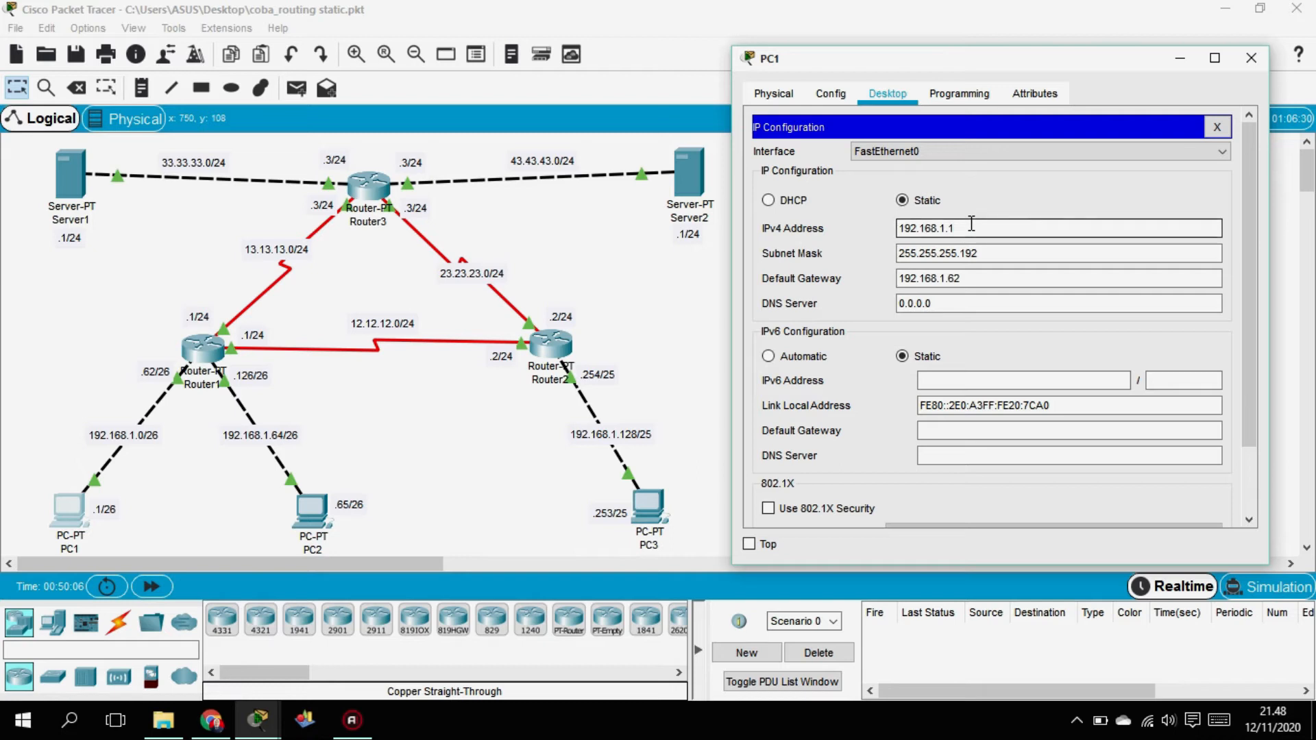
drag(969, 226, 898, 229)
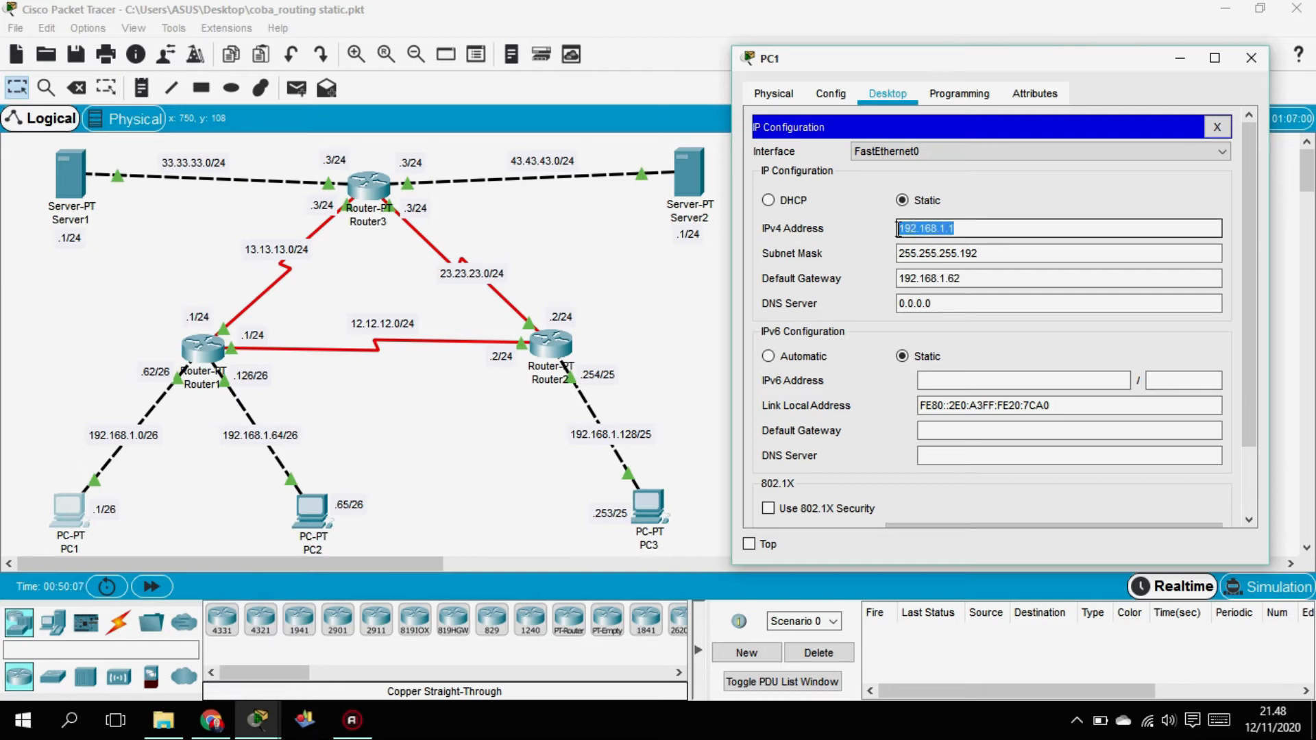
click(952, 231)
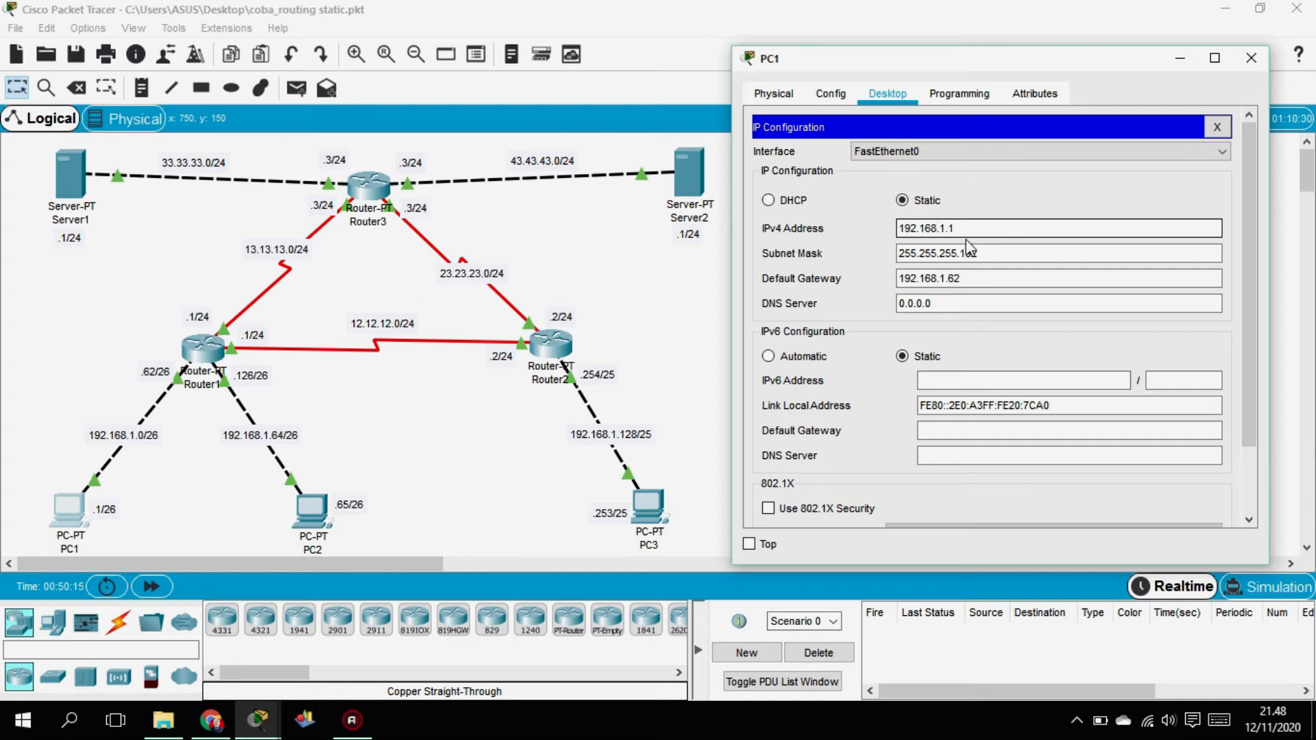
Check PC1's subnet mask, paying attention to its last octet.
drag(991, 251, 892, 253)
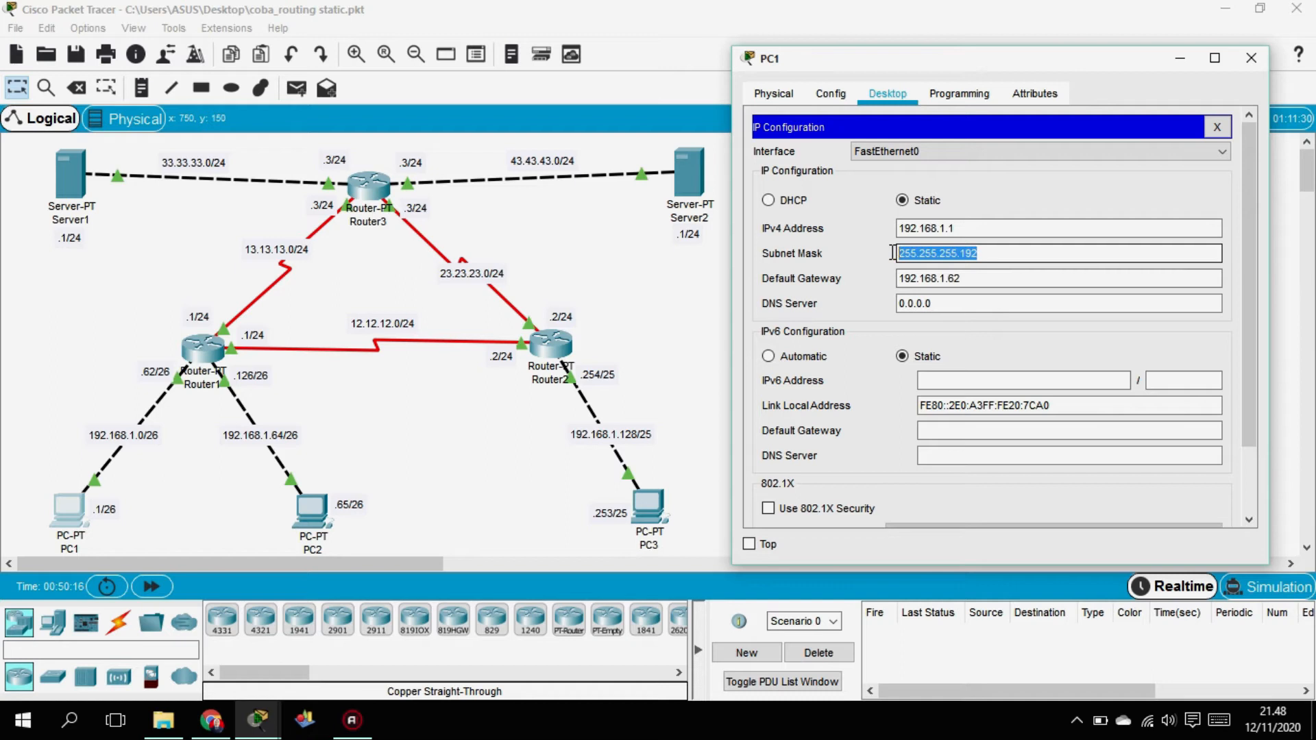
click(992, 253)
drag(992, 252, 963, 251)
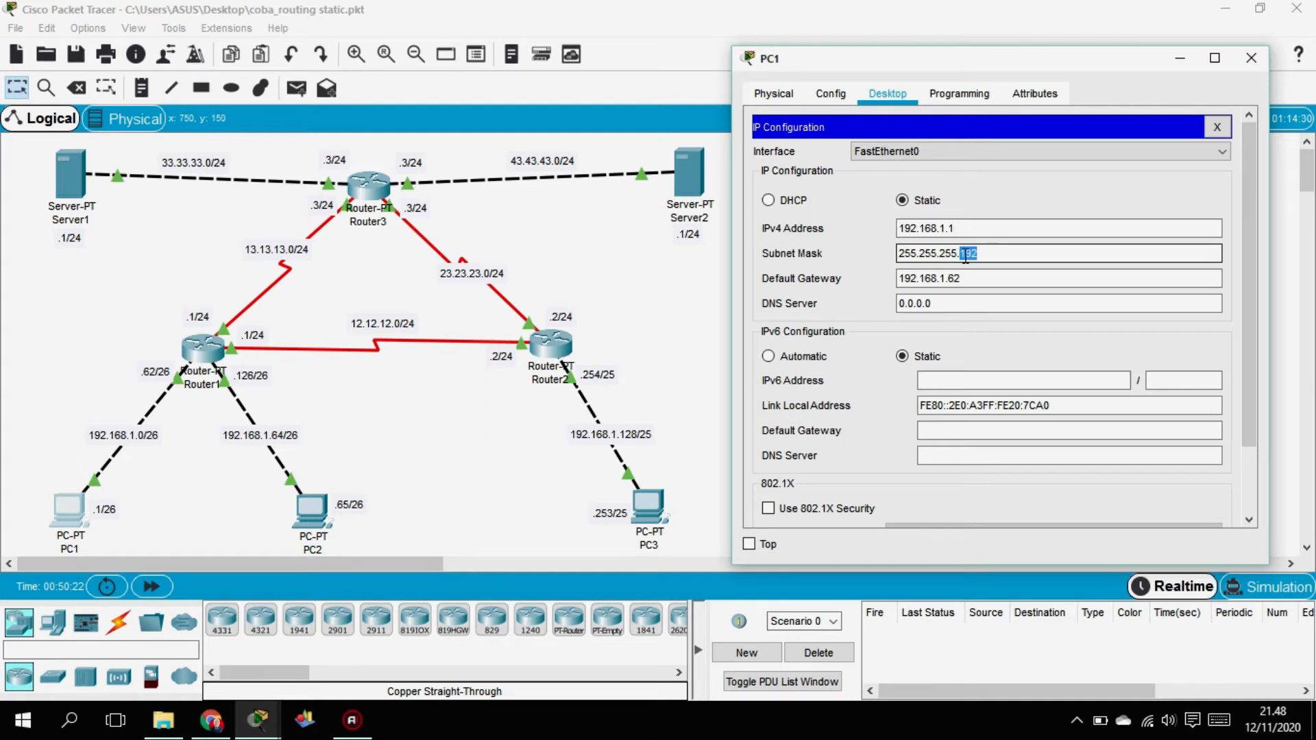
drag(964, 251, 961, 253)
click(987, 255)
Check PC1's default gateway against Router1's interface label and close PC1's configuration.
click(956, 281)
drag(973, 279, 894, 281)
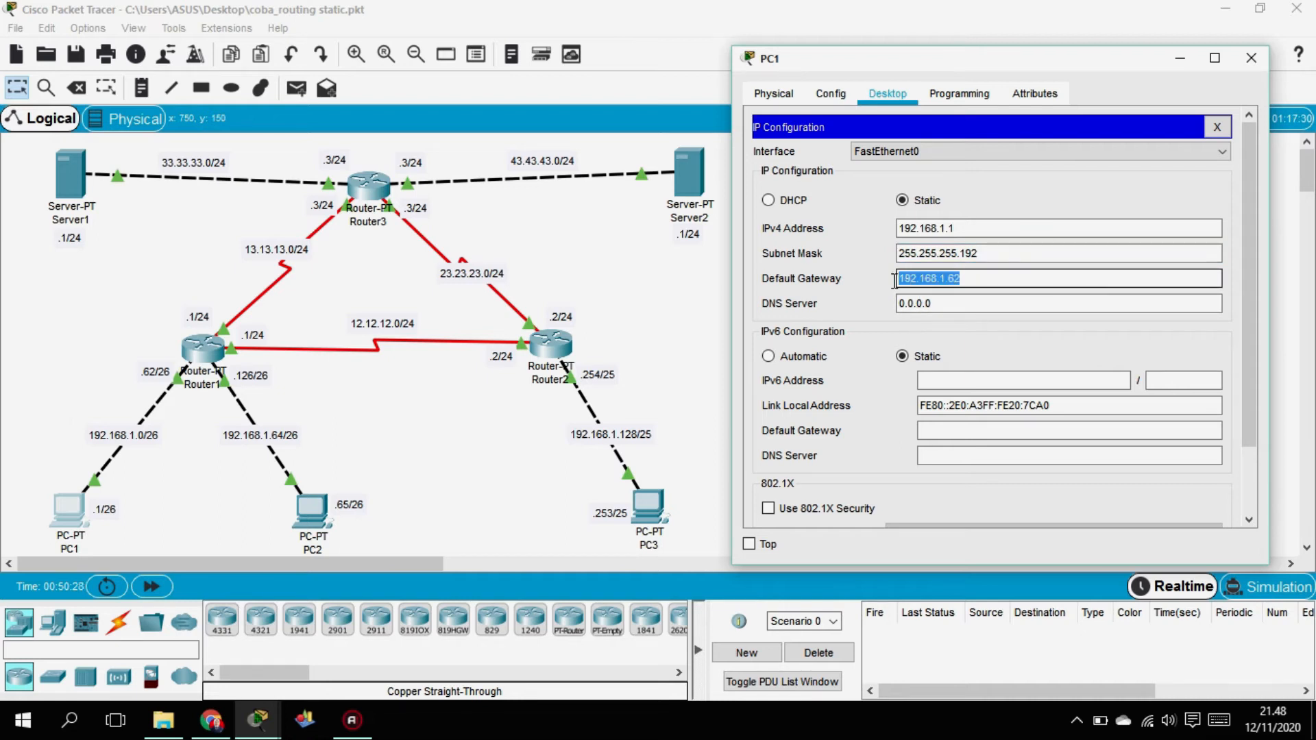
click(973, 279)
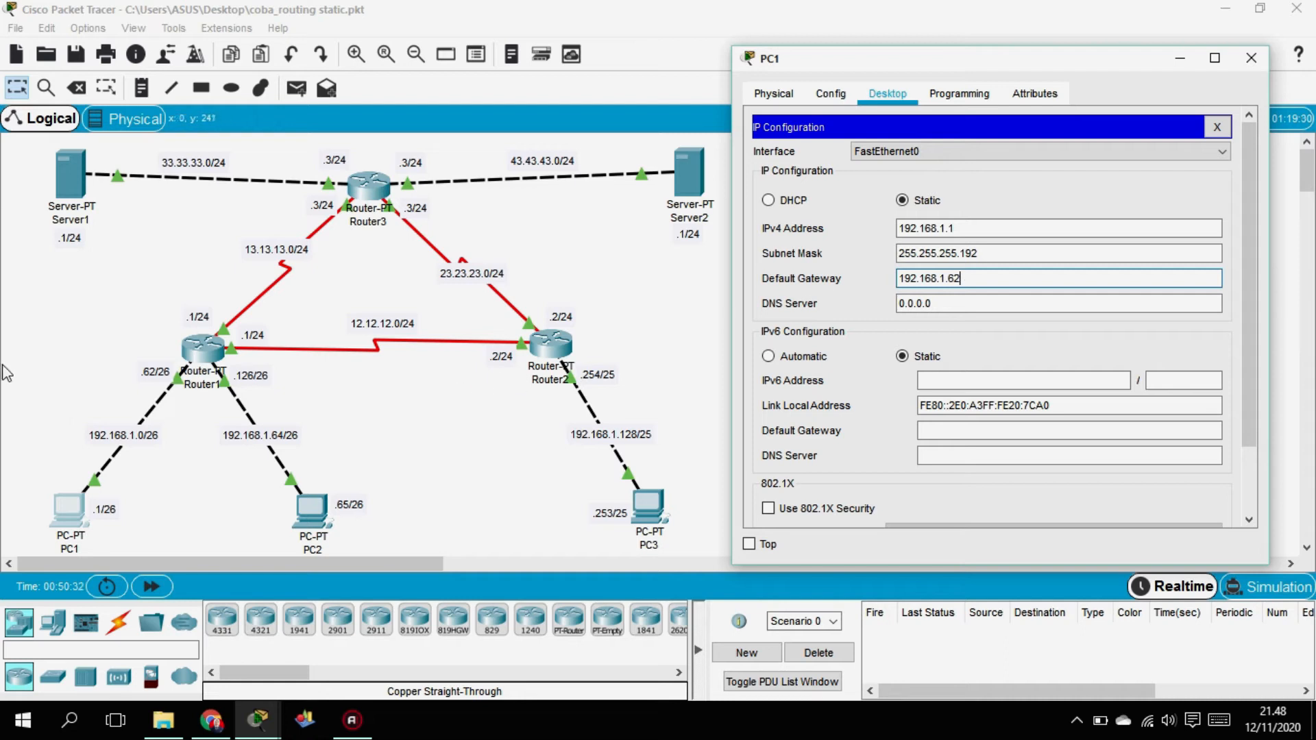
drag(975, 277, 942, 283)
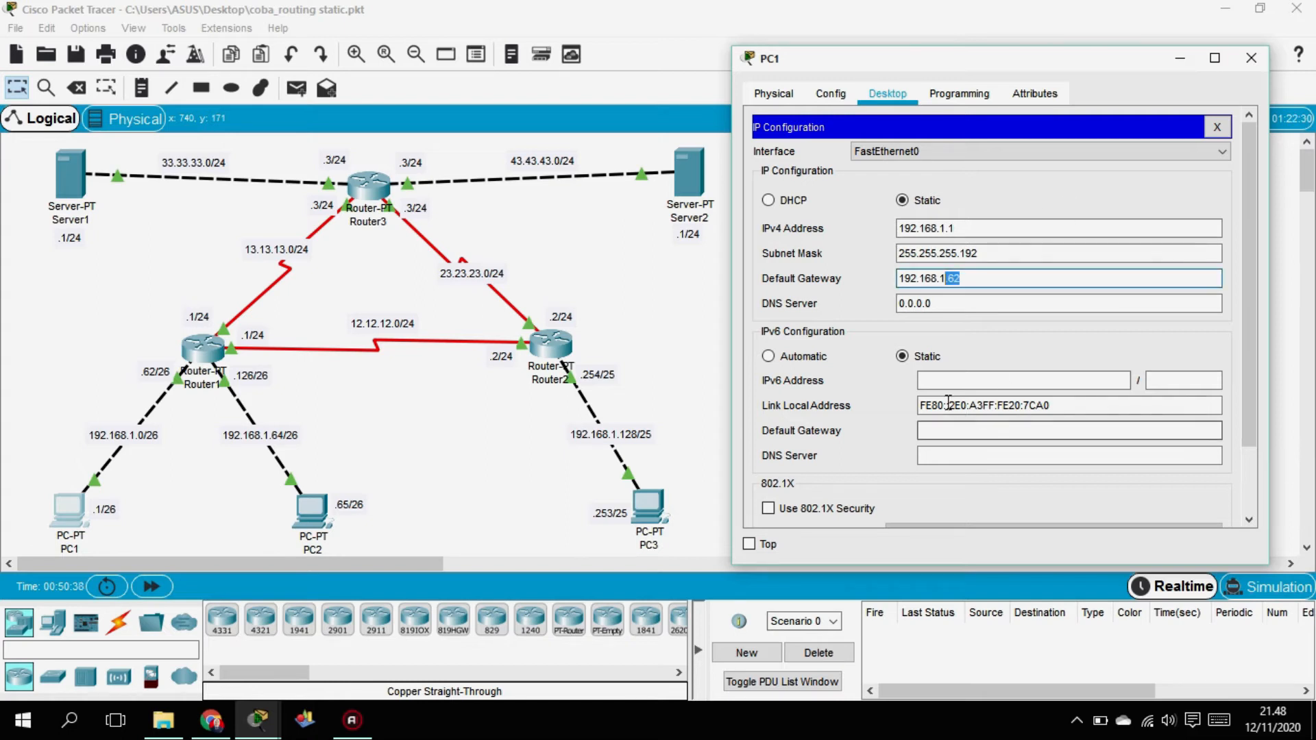
click(996, 286)
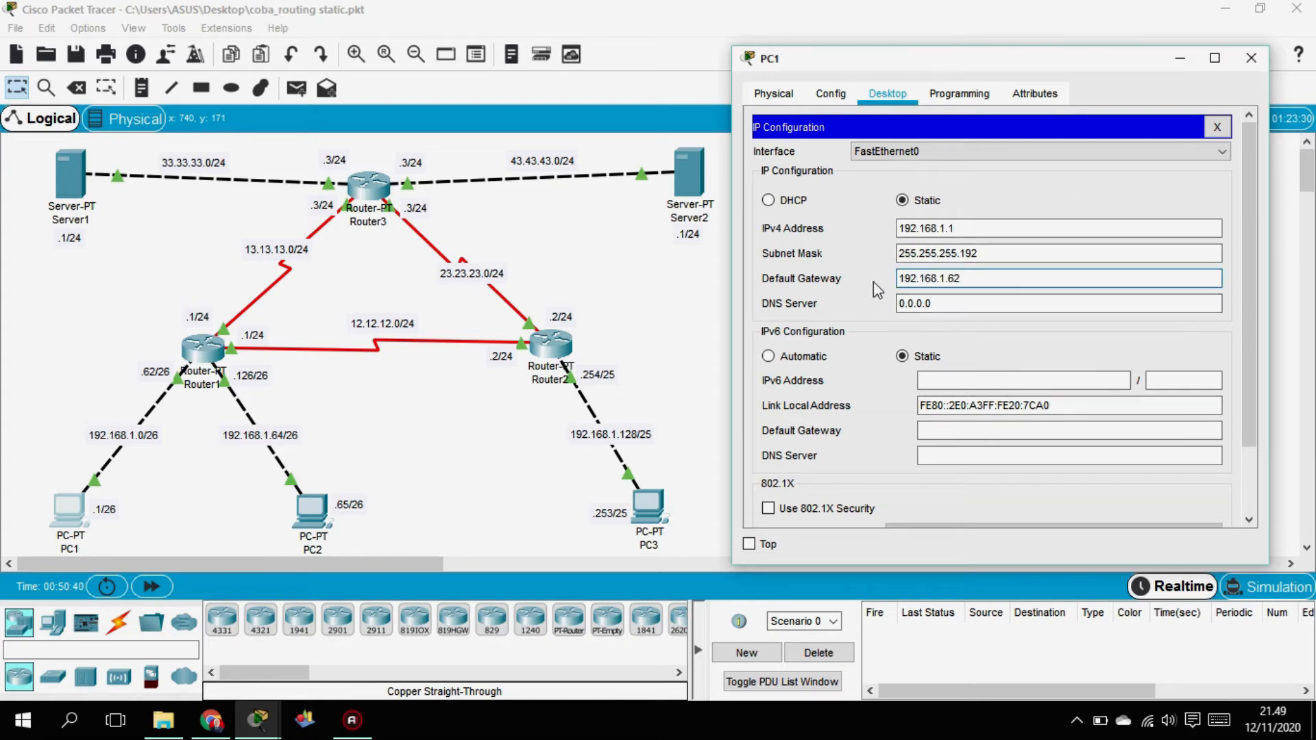
click(1252, 62)
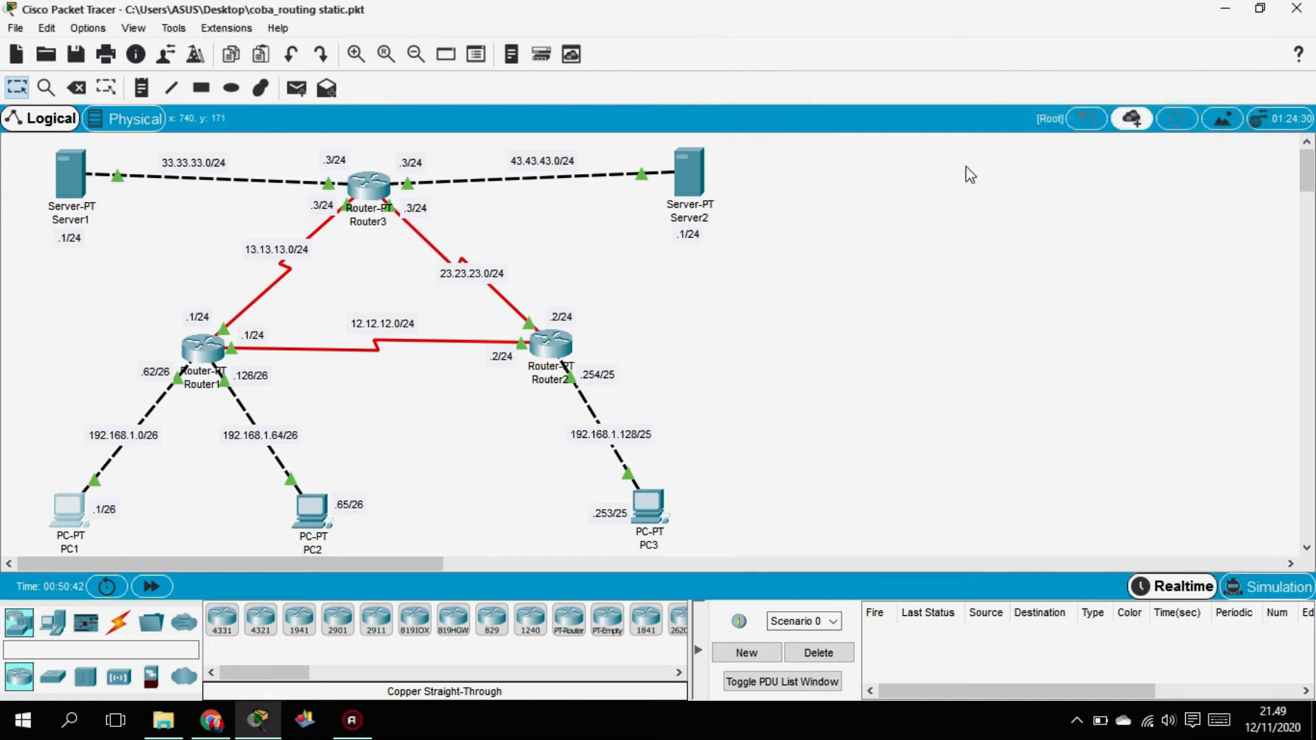
Open PC2's IP configuration, check its IPv4 address, subnet mask and default gateway, and close it.
click(325, 517)
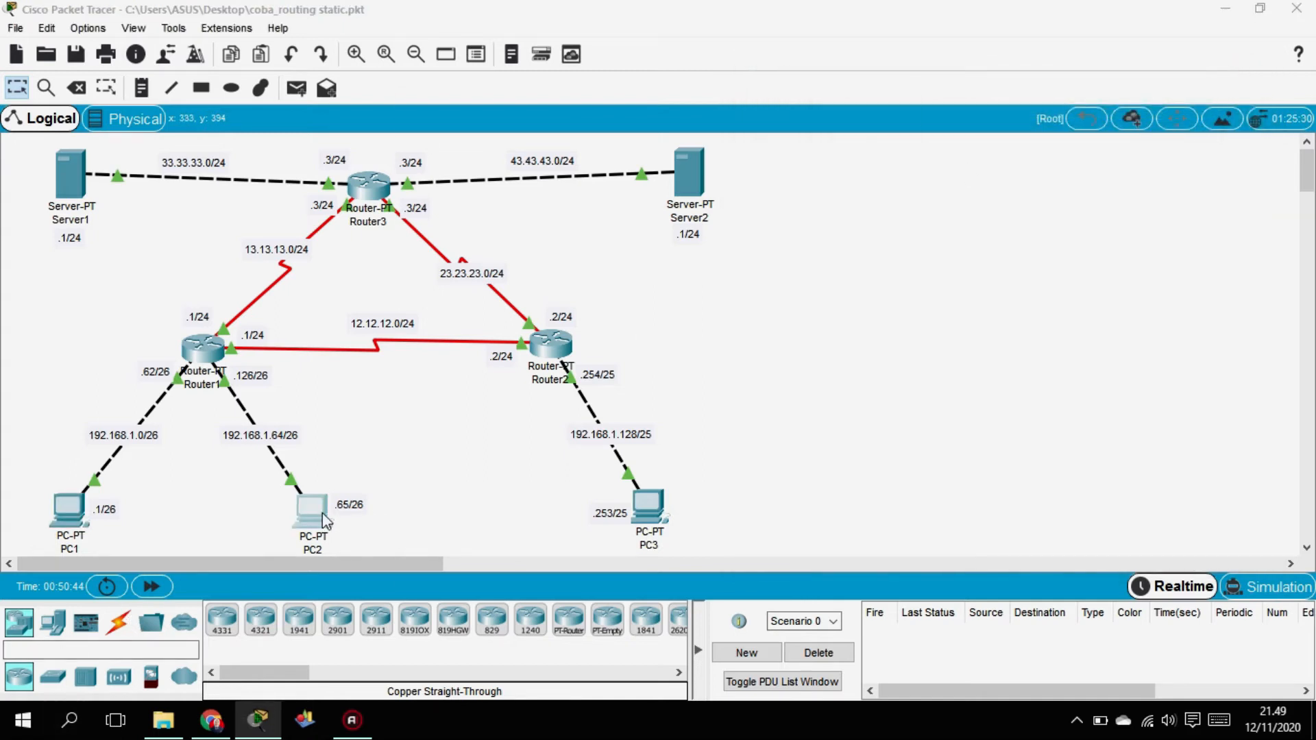
drag(649, 92, 992, 83)
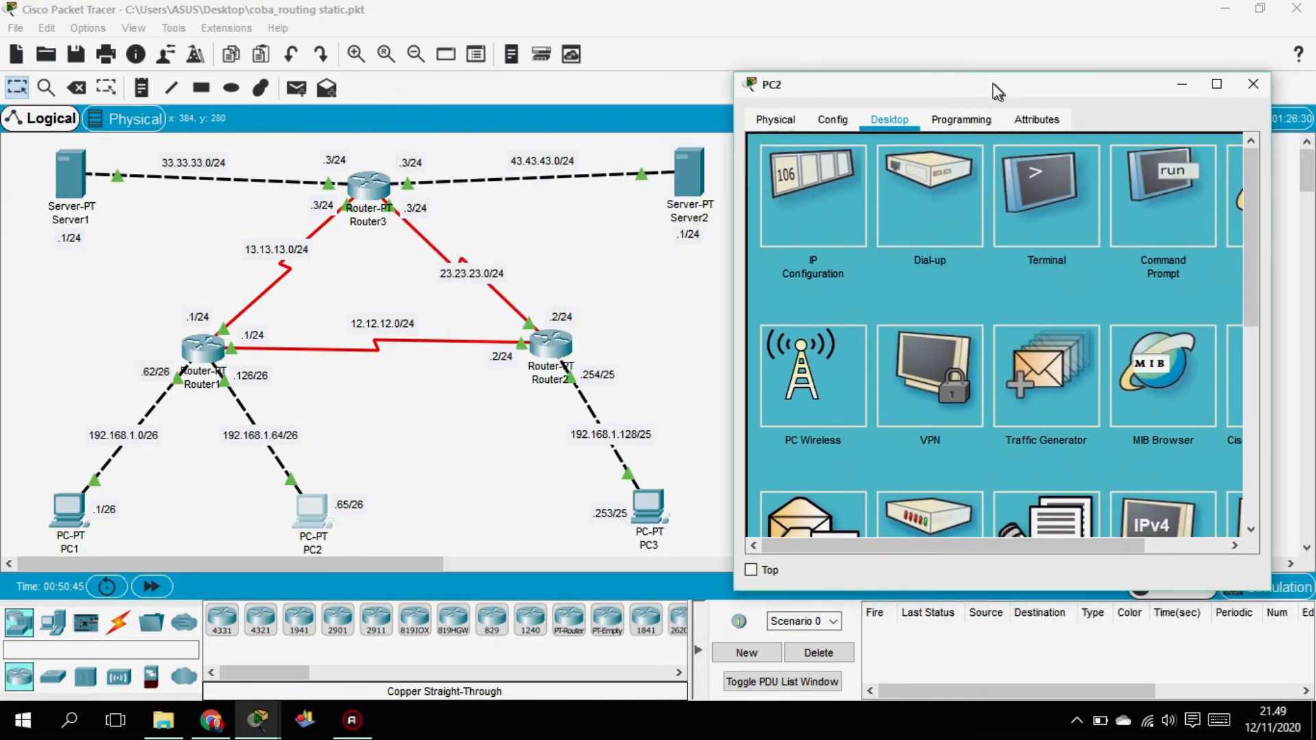
click(800, 233)
click(993, 255)
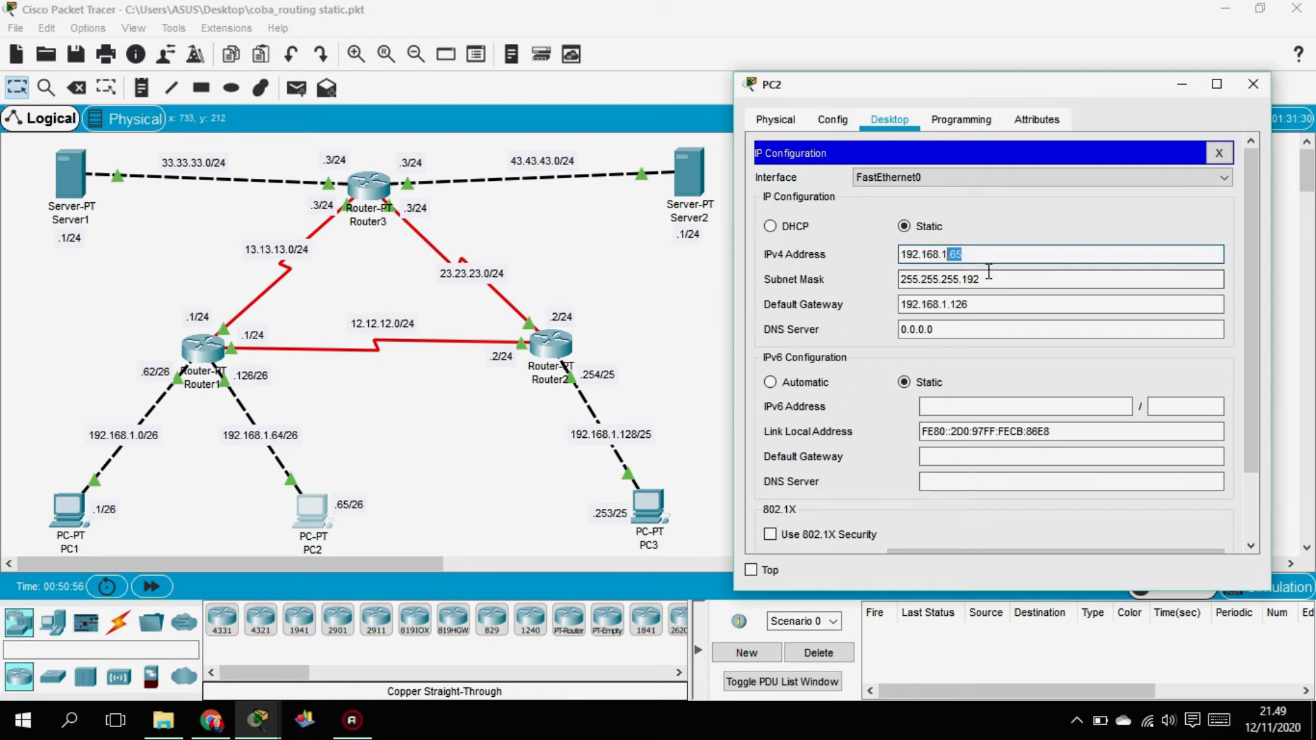
drag(981, 279, 892, 307)
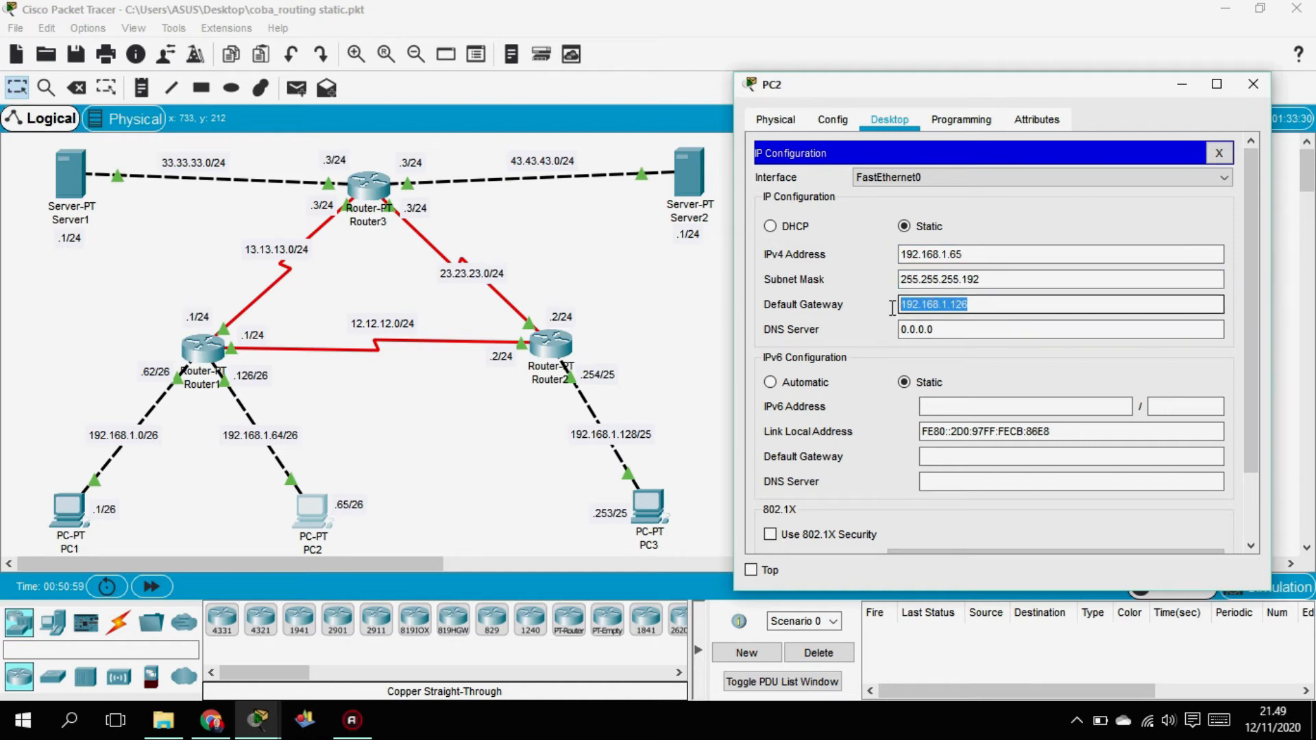
click(1252, 84)
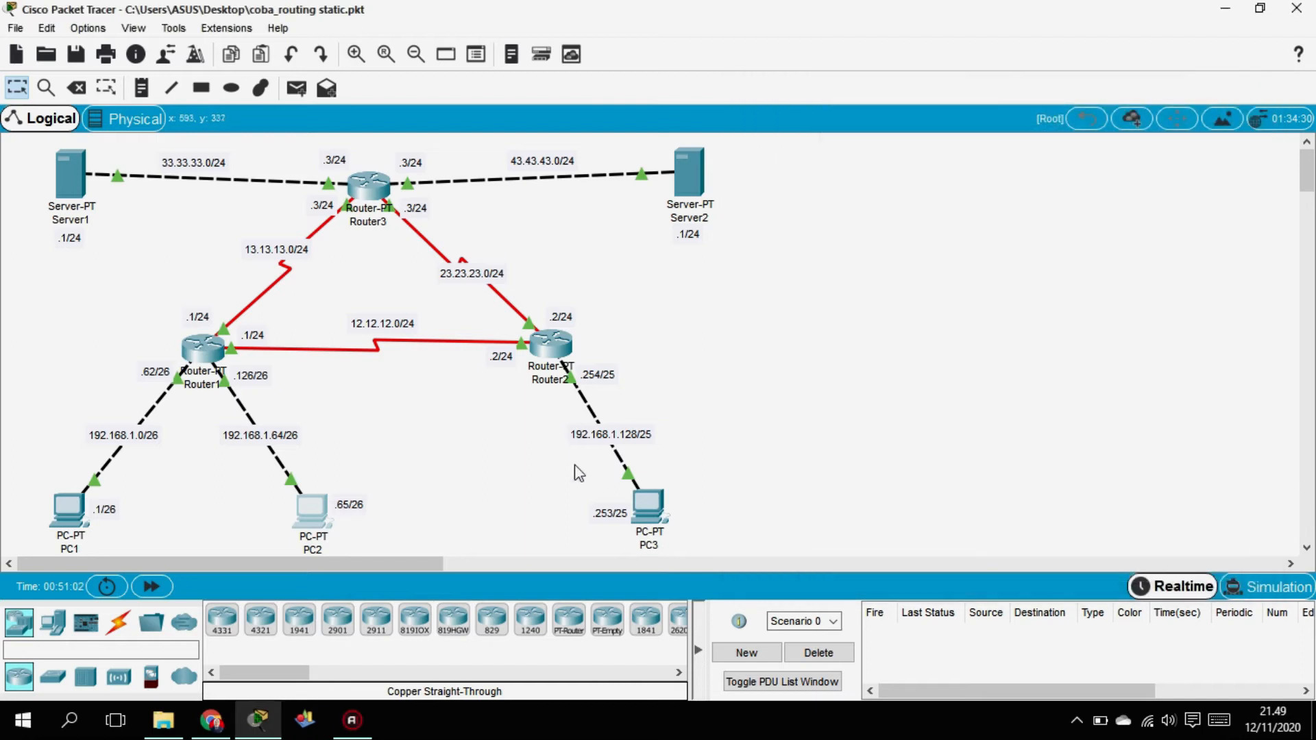
Open PC3's IP configuration and check its static IPv4 address, paying attention to the last octet.
click(651, 507)
drag(672, 101, 976, 108)
click(830, 135)
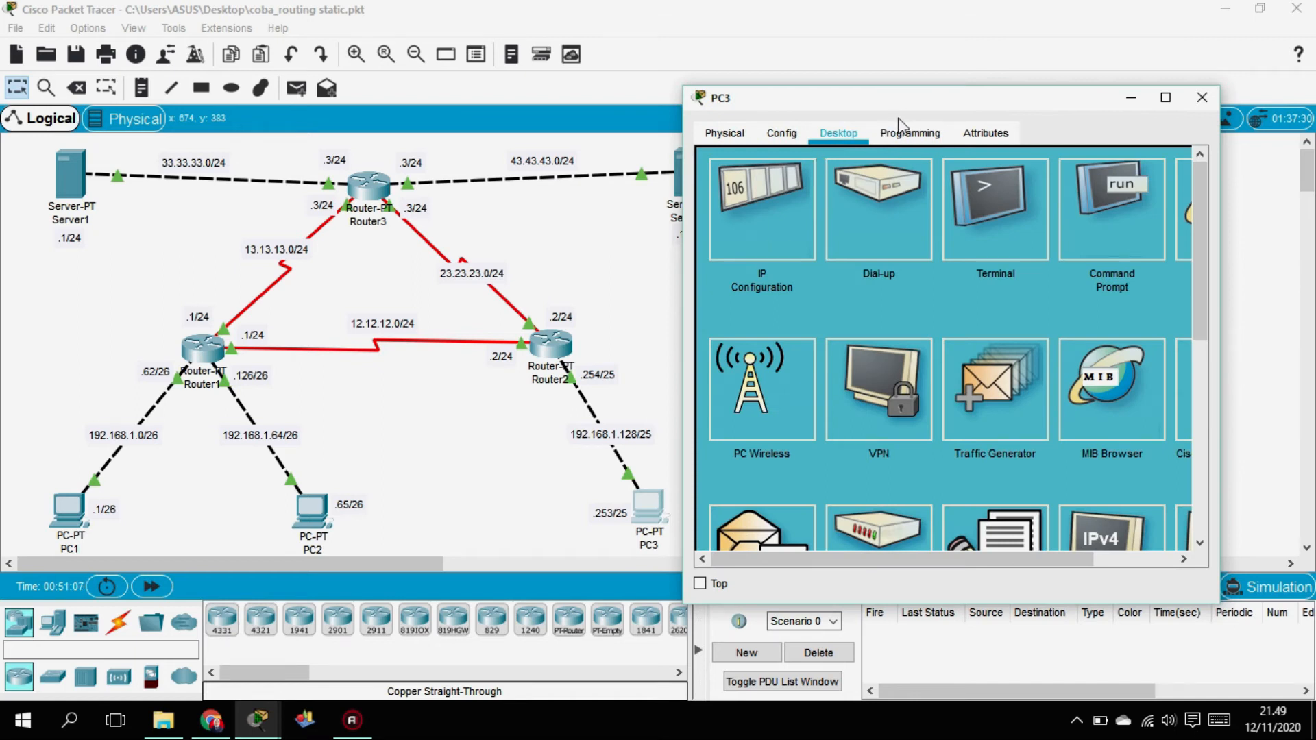
click(747, 236)
click(926, 267)
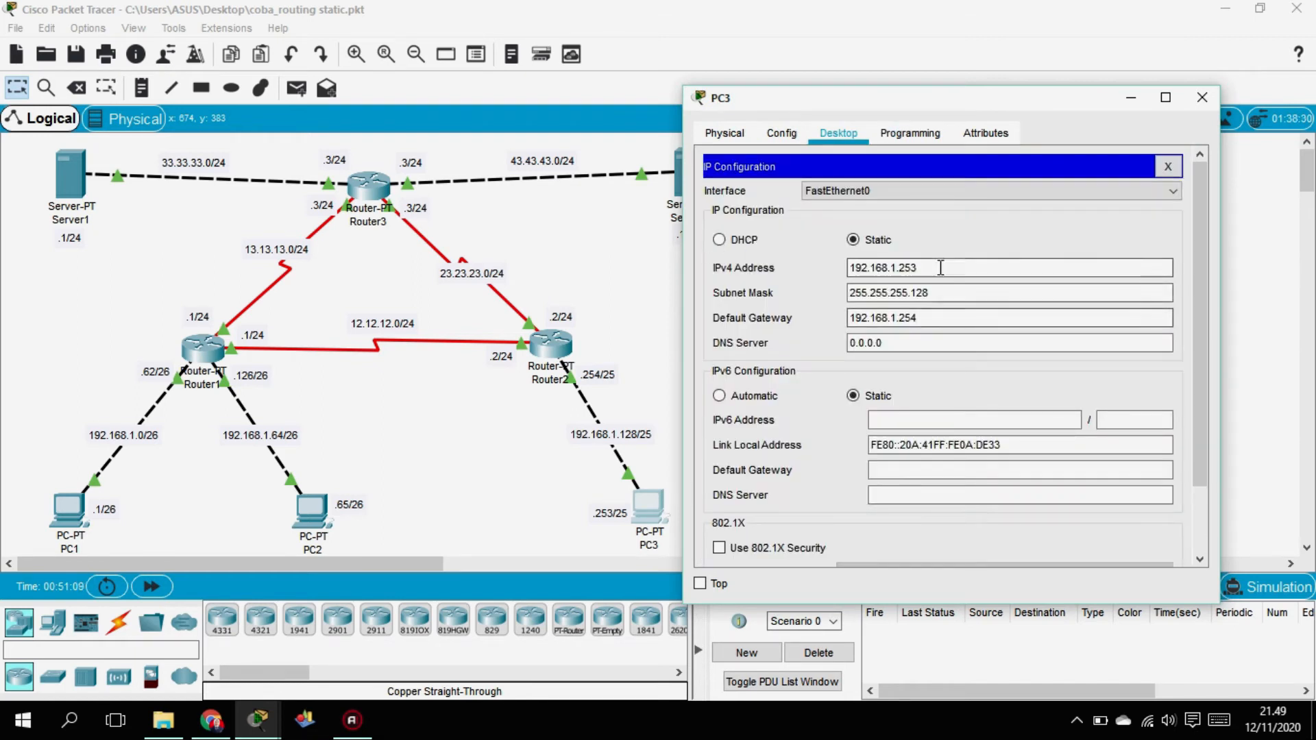
drag(926, 268, 898, 267)
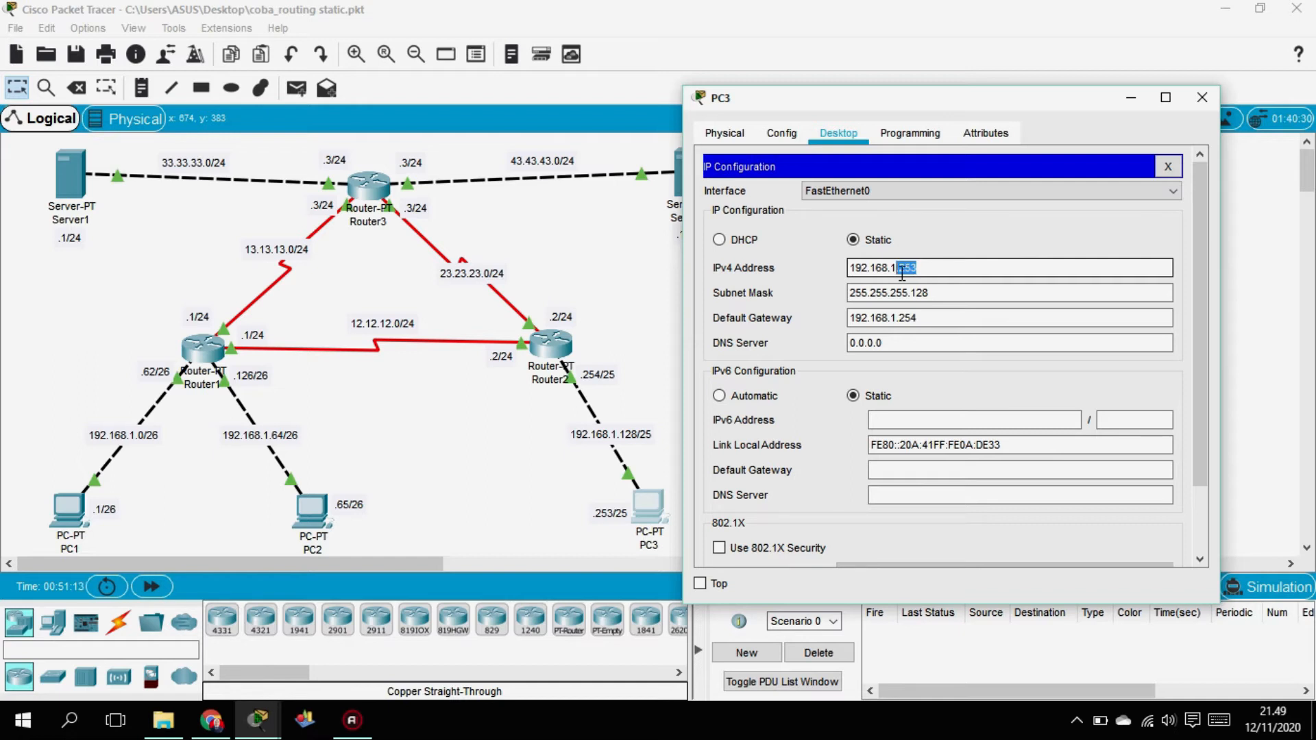
click(919, 271)
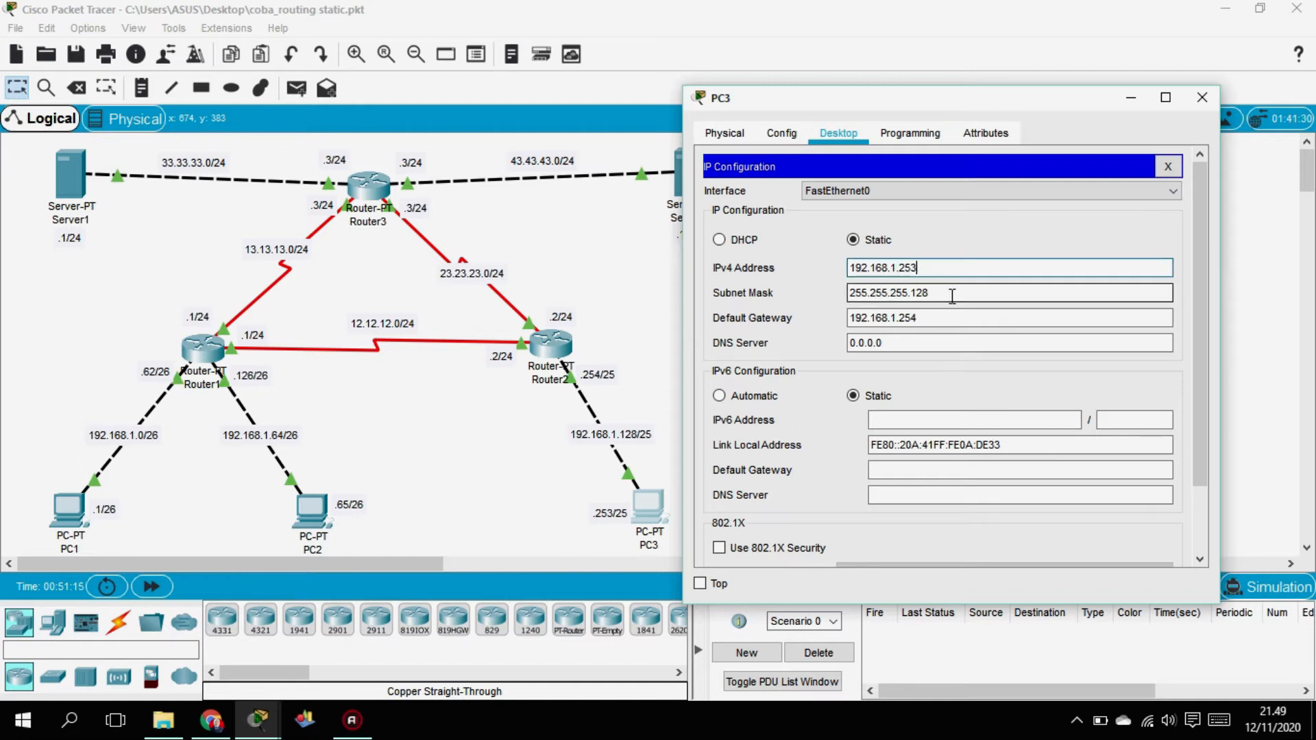
Check PC3's subnet mask and default gateway and close PC3's configuration.
drag(942, 296, 826, 294)
double_click(969, 288)
click(952, 294)
drag(952, 293, 856, 322)
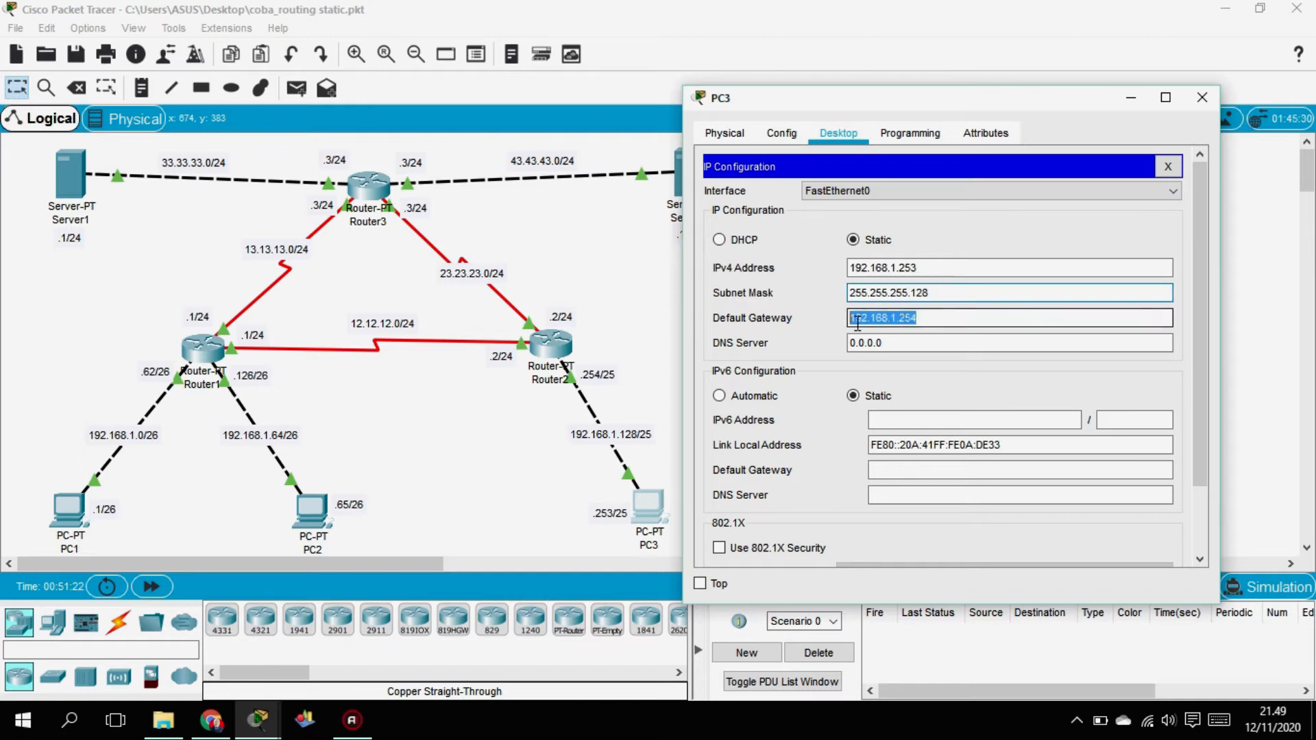
click(1202, 97)
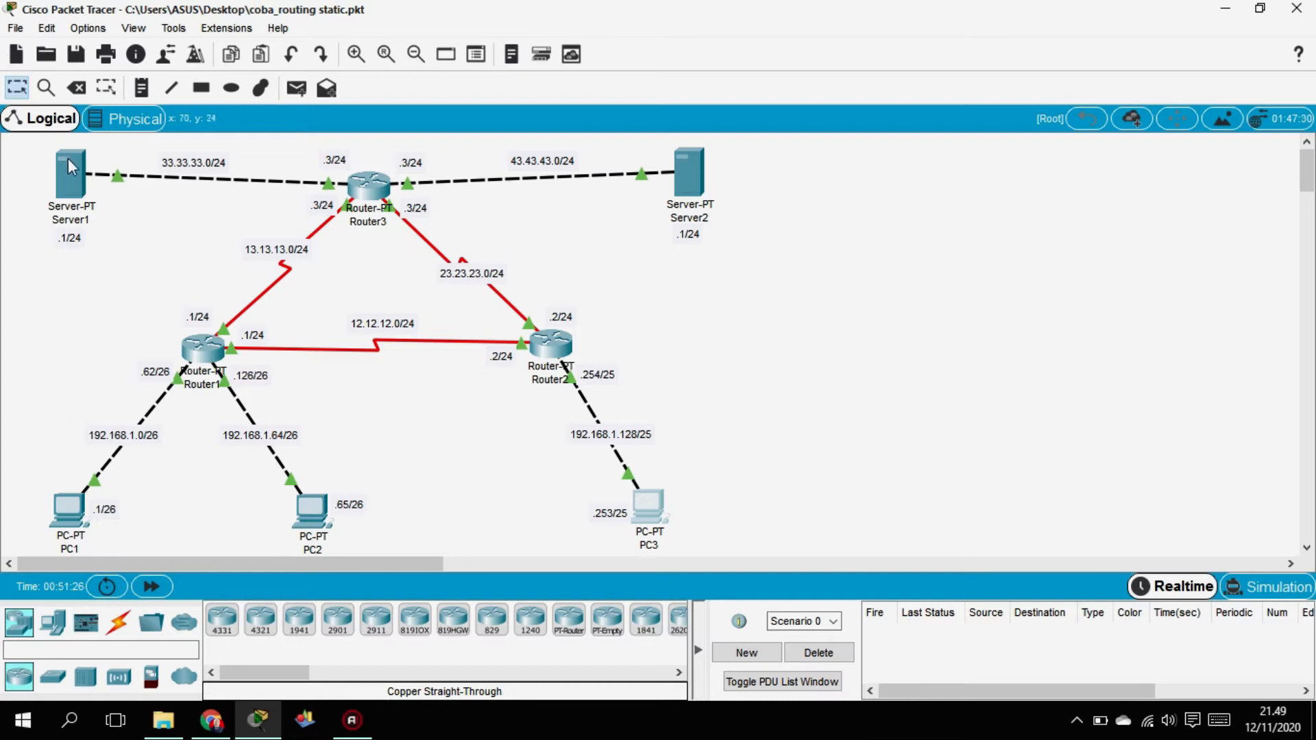
Open Server1's IP configuration and check its static IPv4 address.
click(74, 179)
drag(729, 85, 1069, 82)
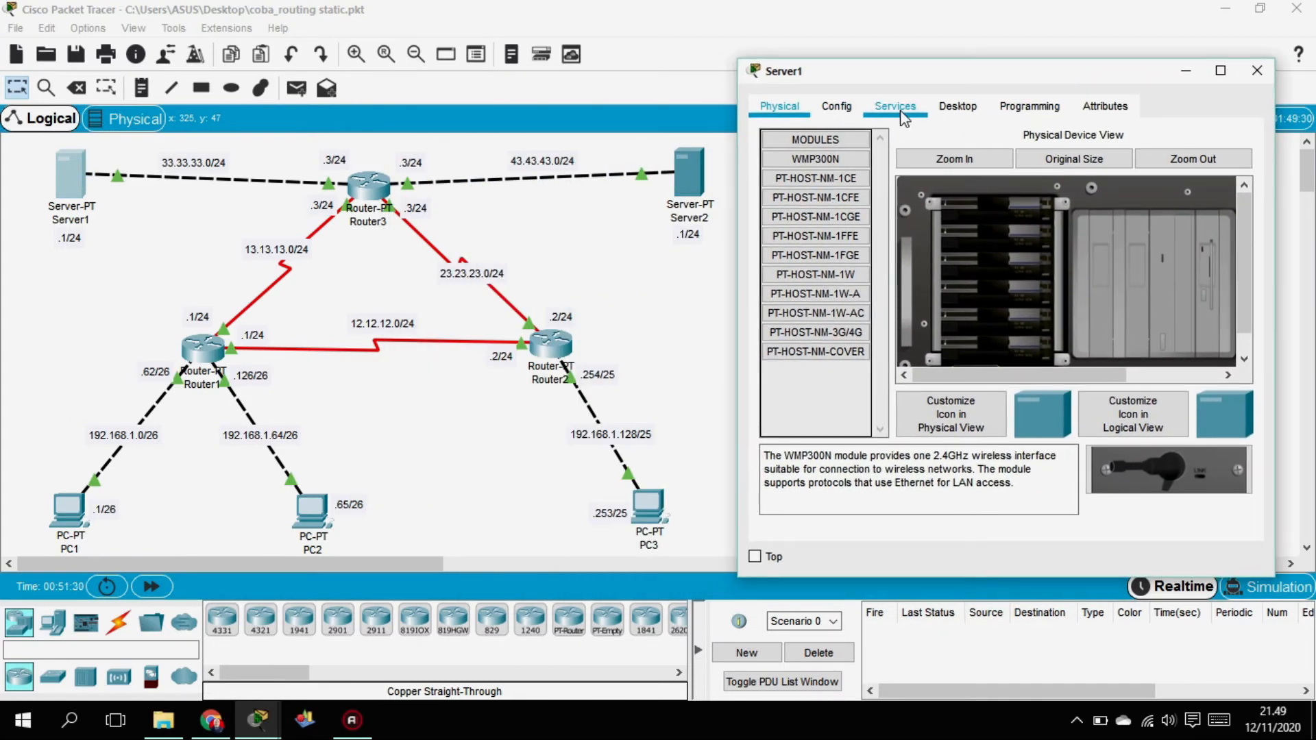
click(938, 111)
click(804, 166)
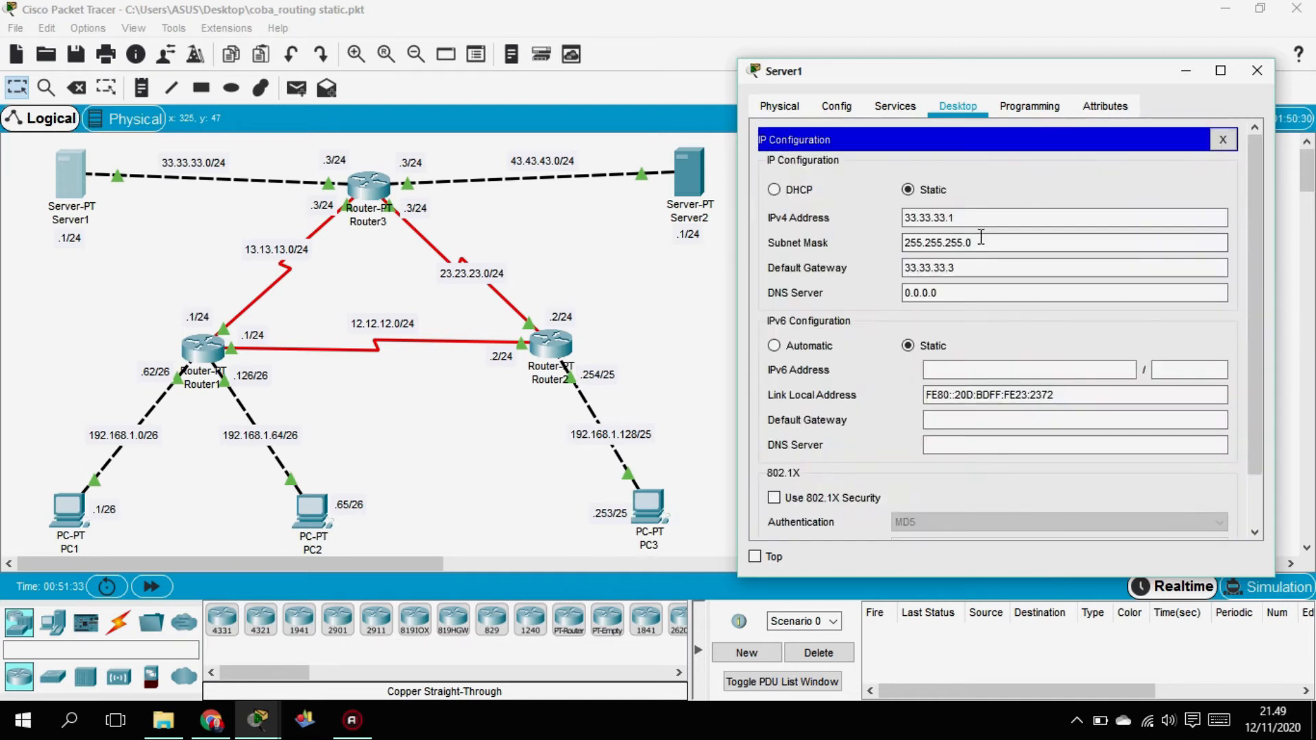
drag(961, 218, 900, 217)
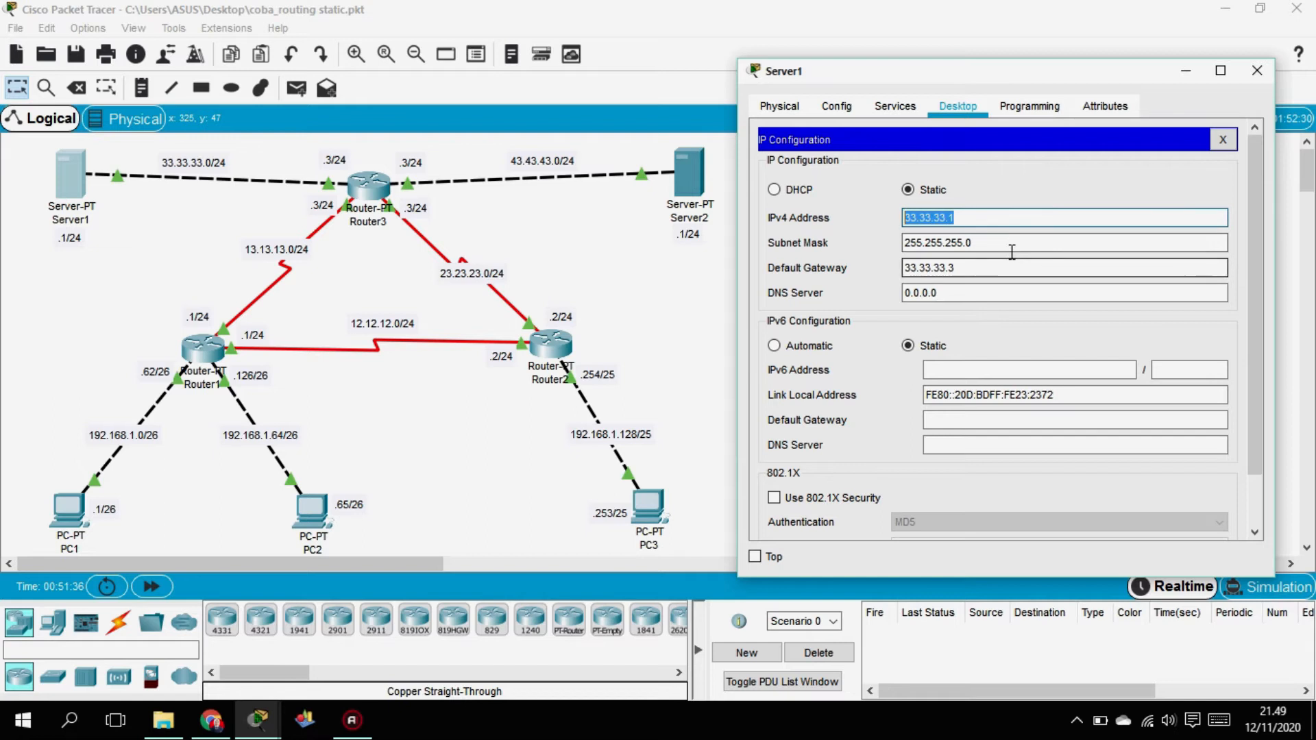
Check Server1's subnet mask and default gateway and close Server1's configuration.
drag(976, 243, 886, 244)
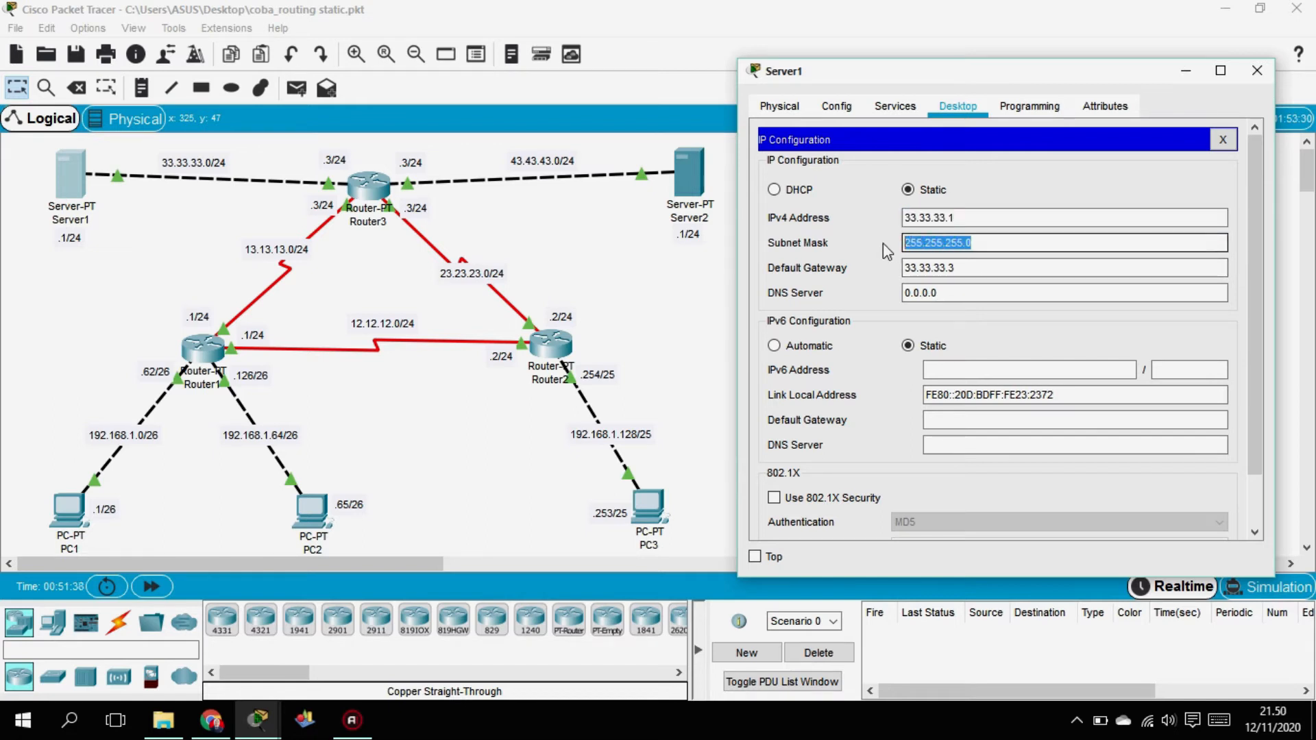
click(975, 243)
click(964, 269)
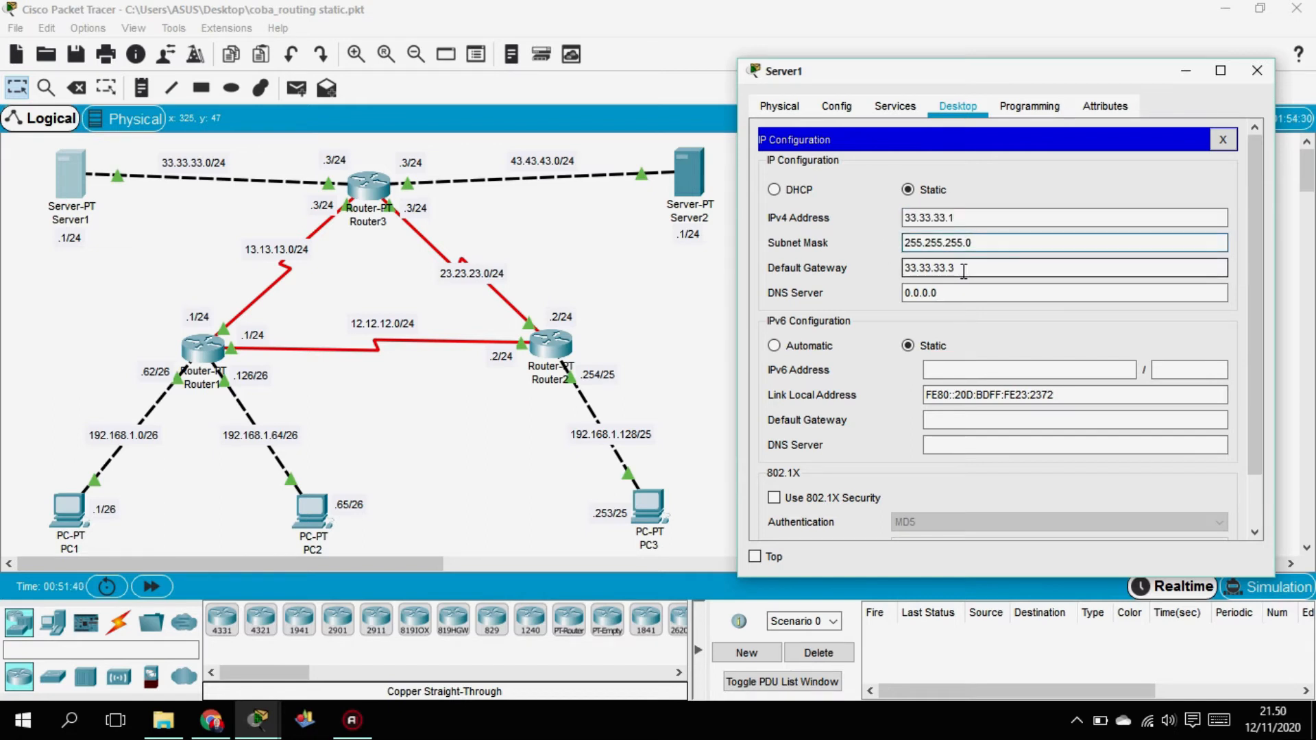
drag(964, 269, 889, 268)
click(975, 268)
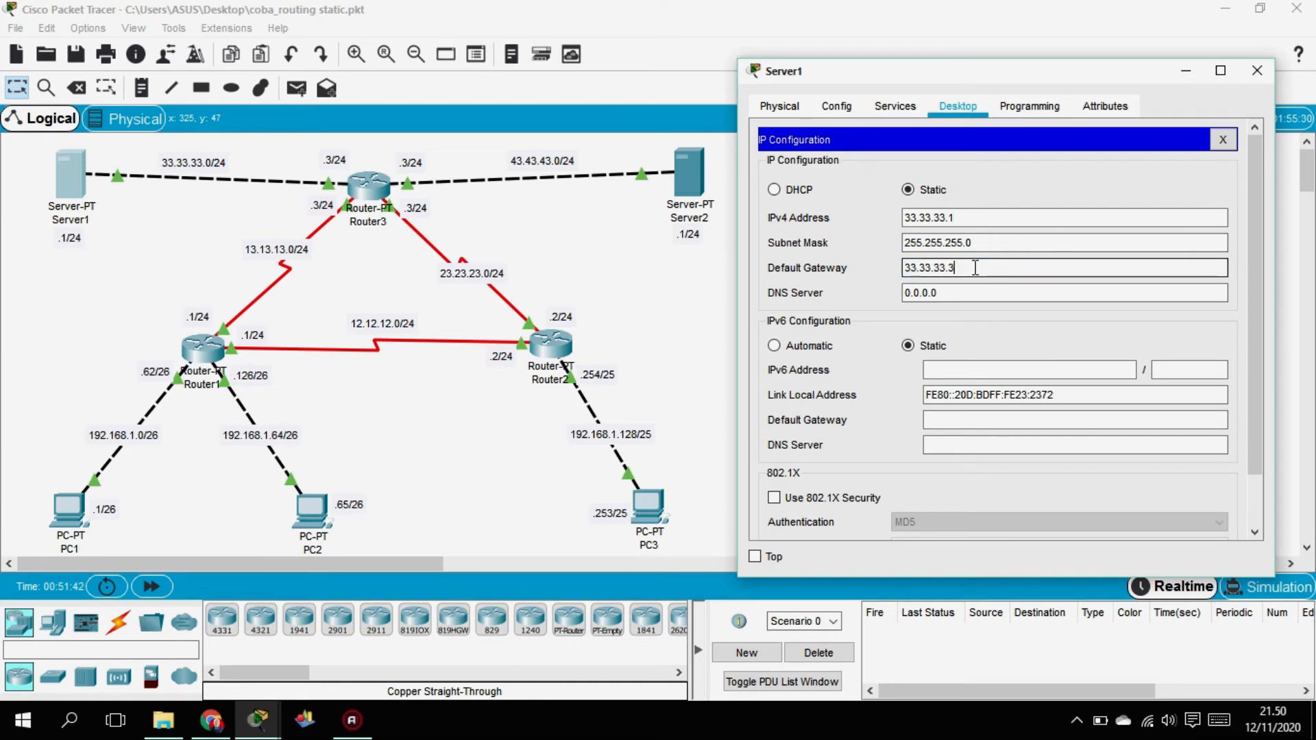
click(1257, 70)
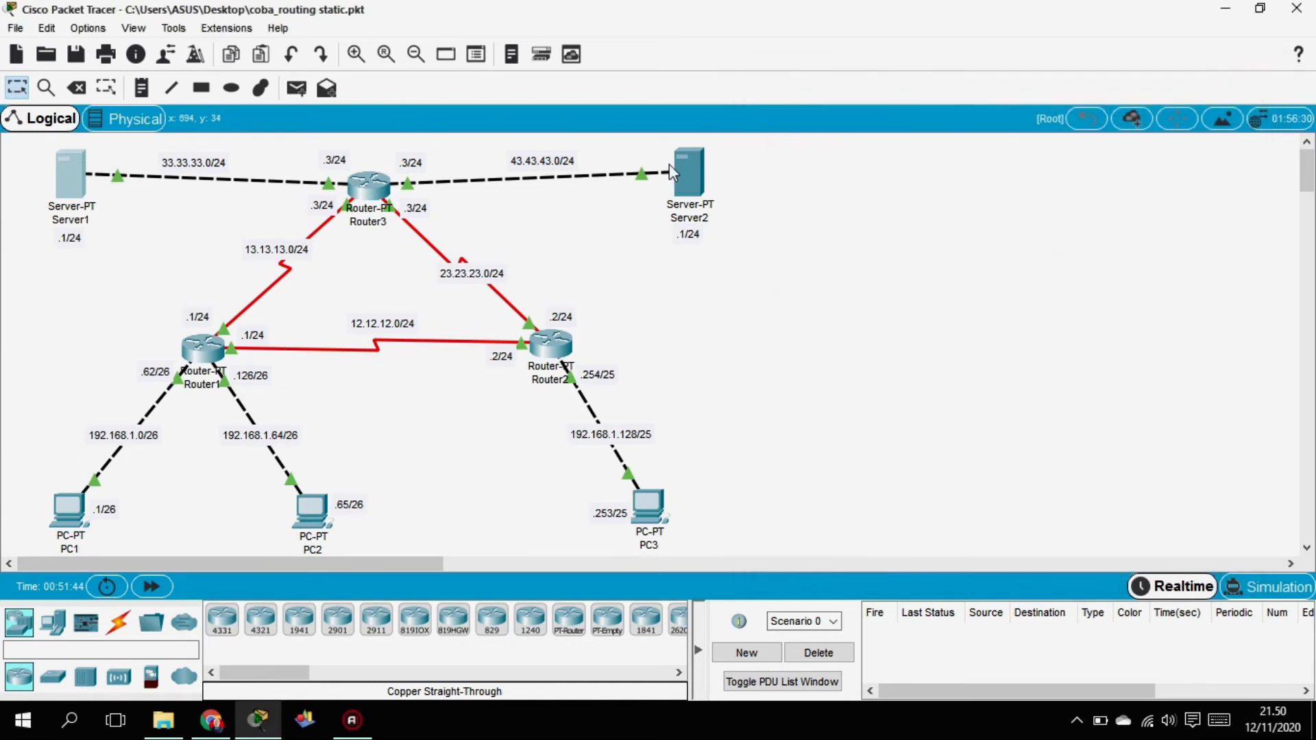
Open Server2's IP configuration and check its static IPv4 address.
double_click(692, 171)
drag(767, 97, 1113, 103)
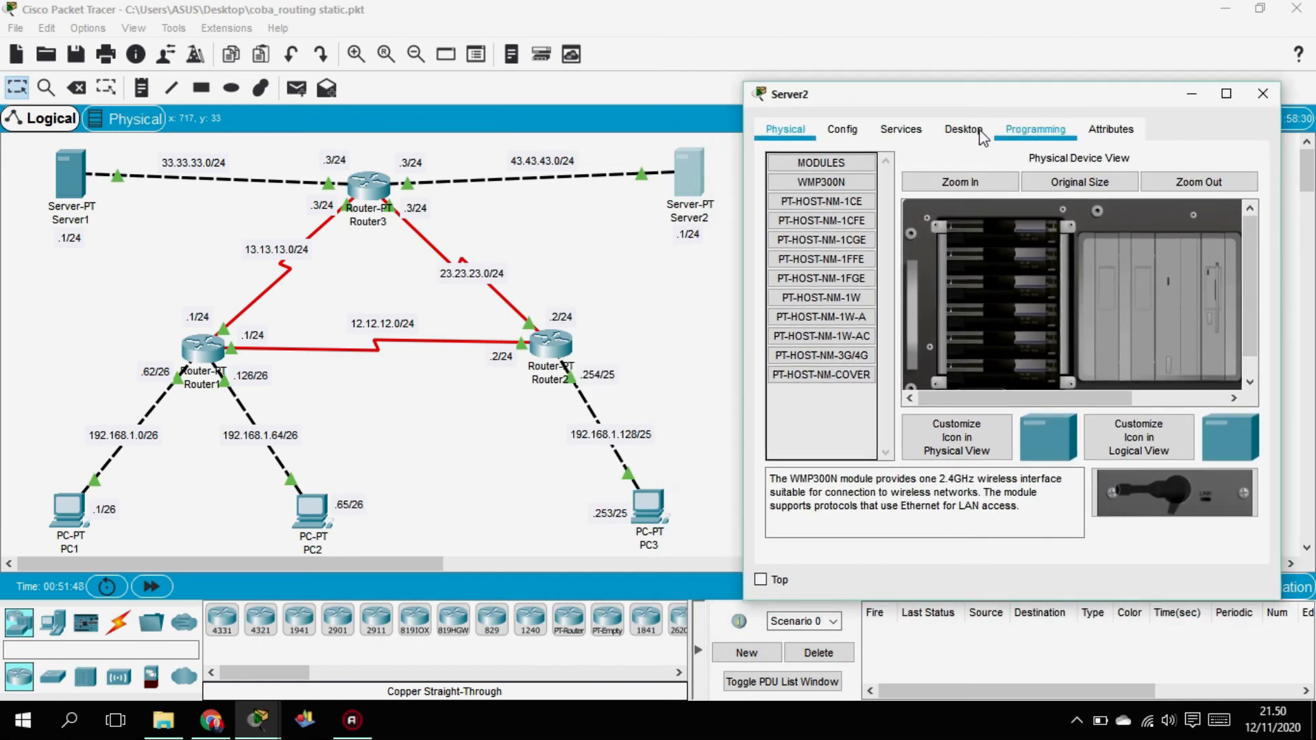
click(961, 129)
click(852, 209)
drag(961, 241, 885, 235)
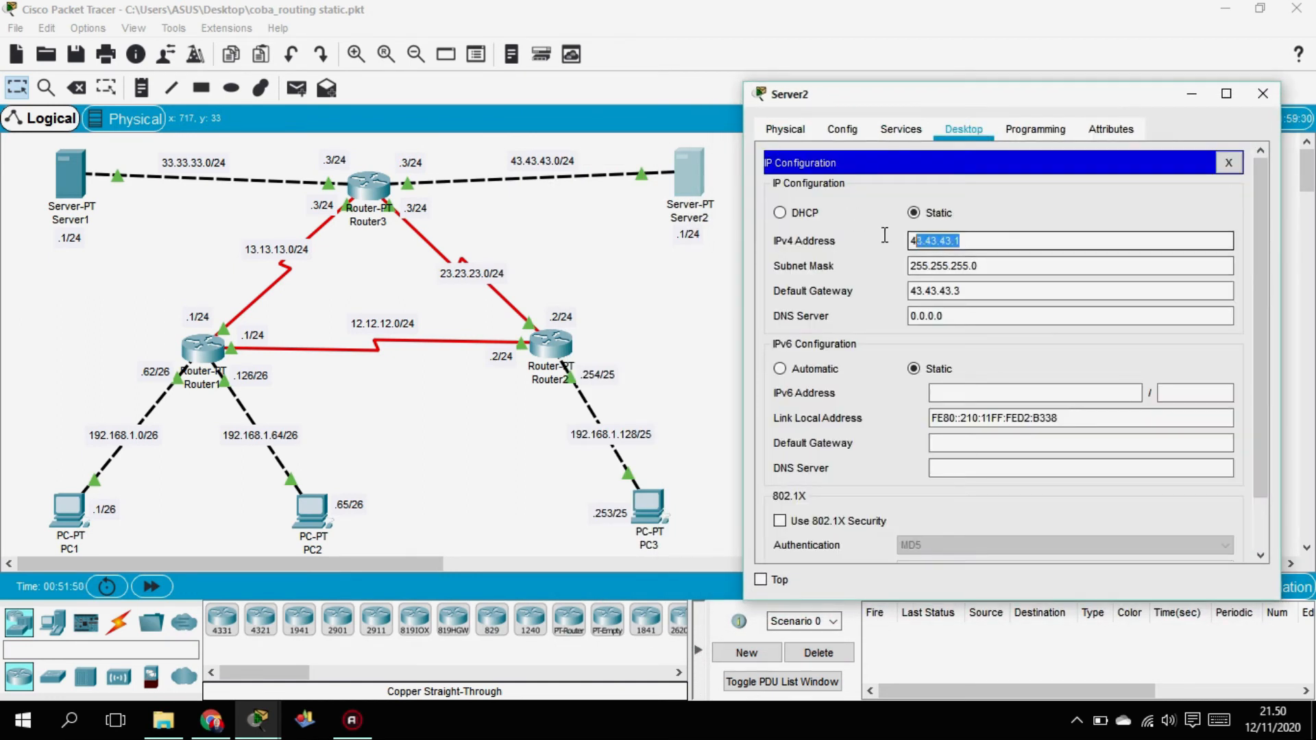
click(977, 239)
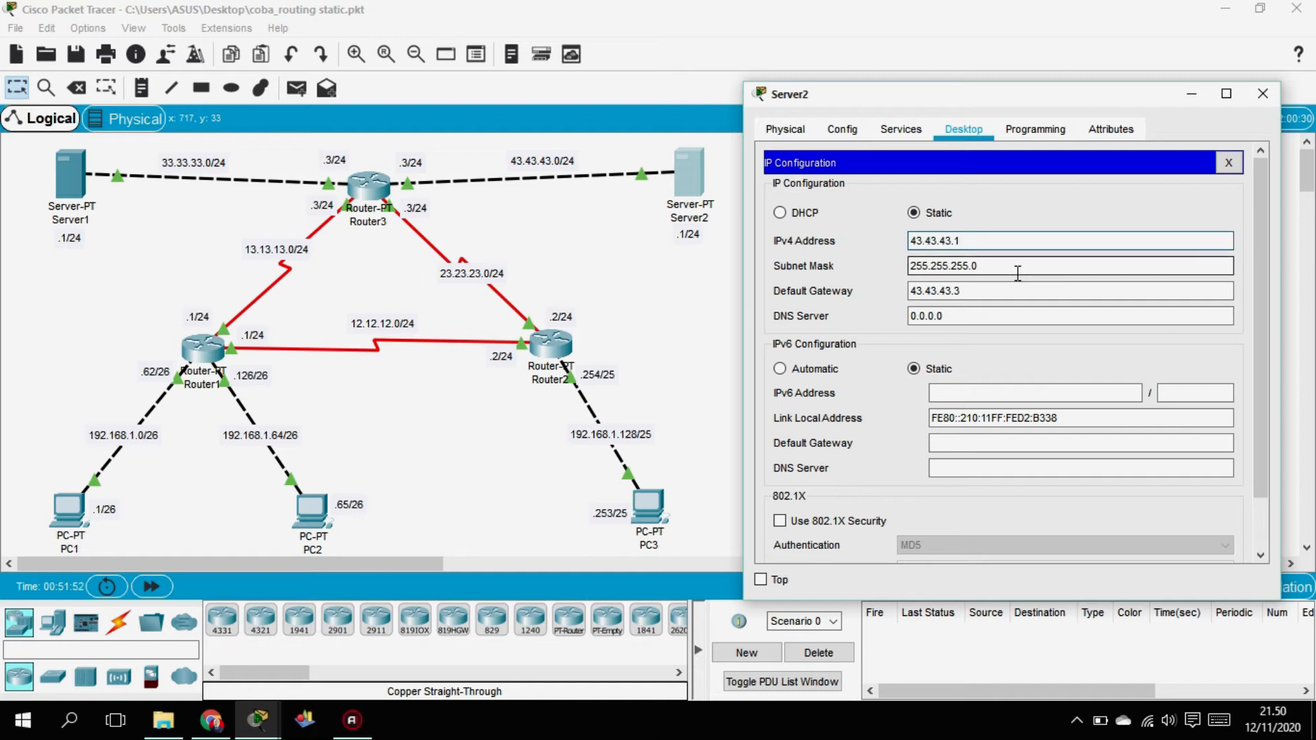
Check Server2's subnet mask and default gateway.
drag(1016, 273, 864, 262)
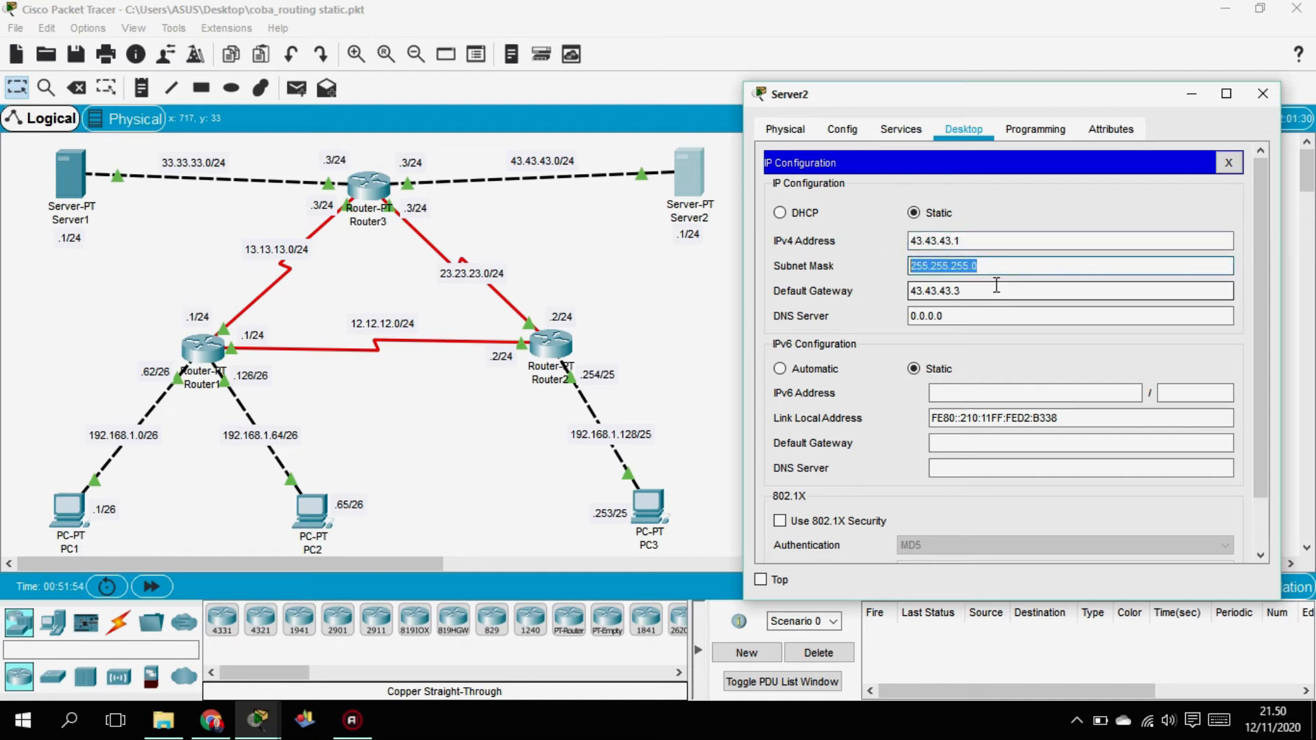
drag(971, 290, 883, 289)
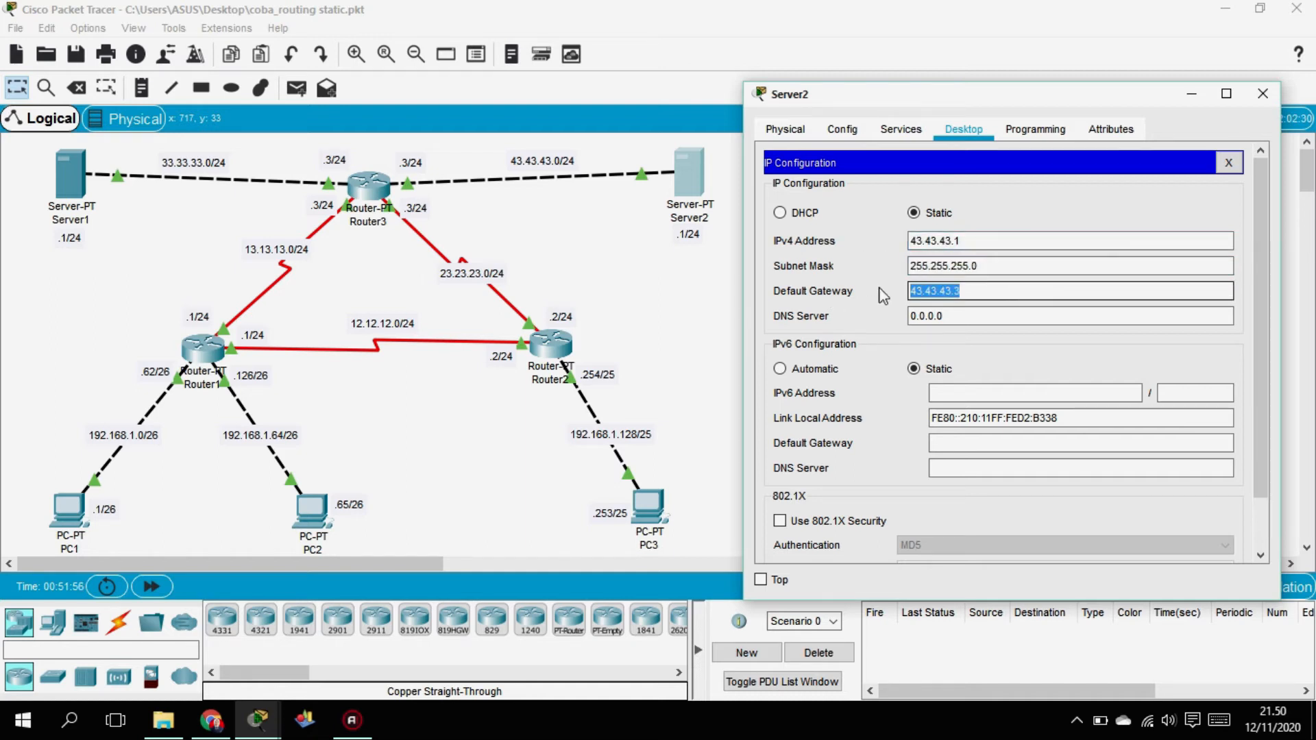
click(1014, 291)
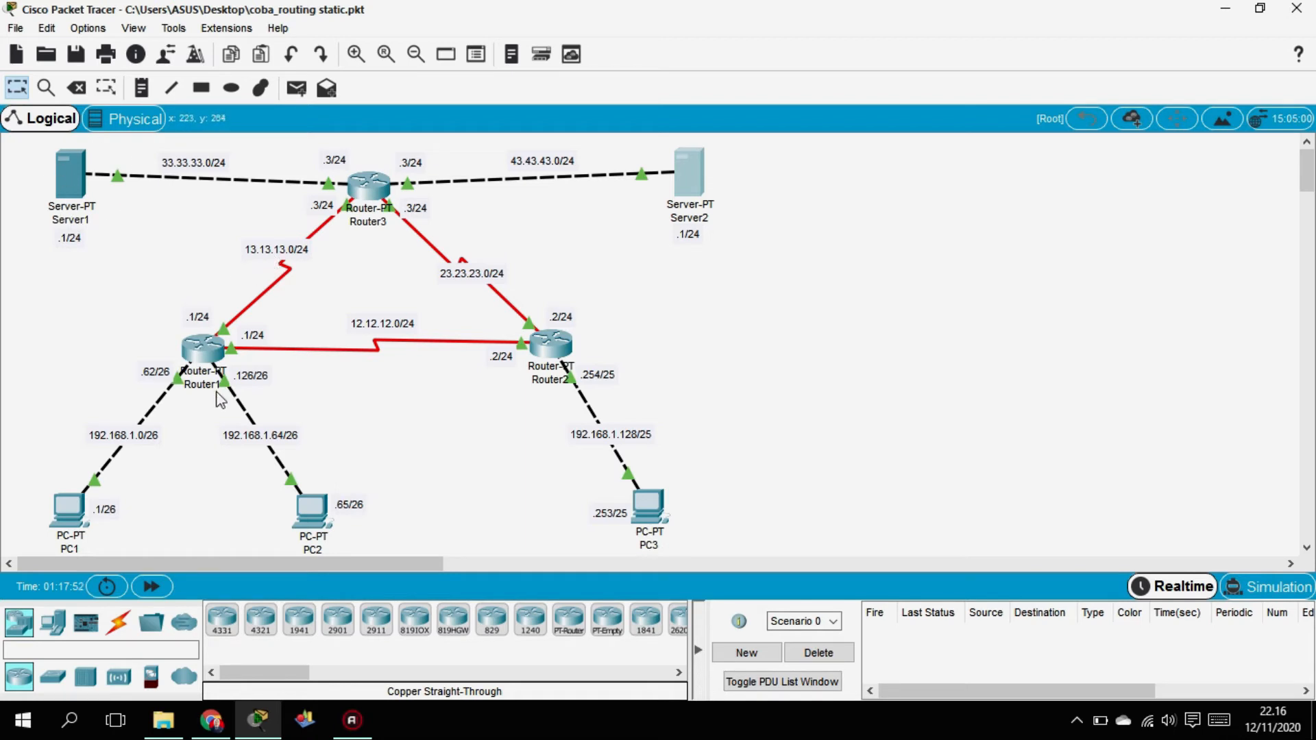
Switch to the static routing tutorial page in Chrome and compare Router 1's static route entries with the topology diagram.
click(211, 719)
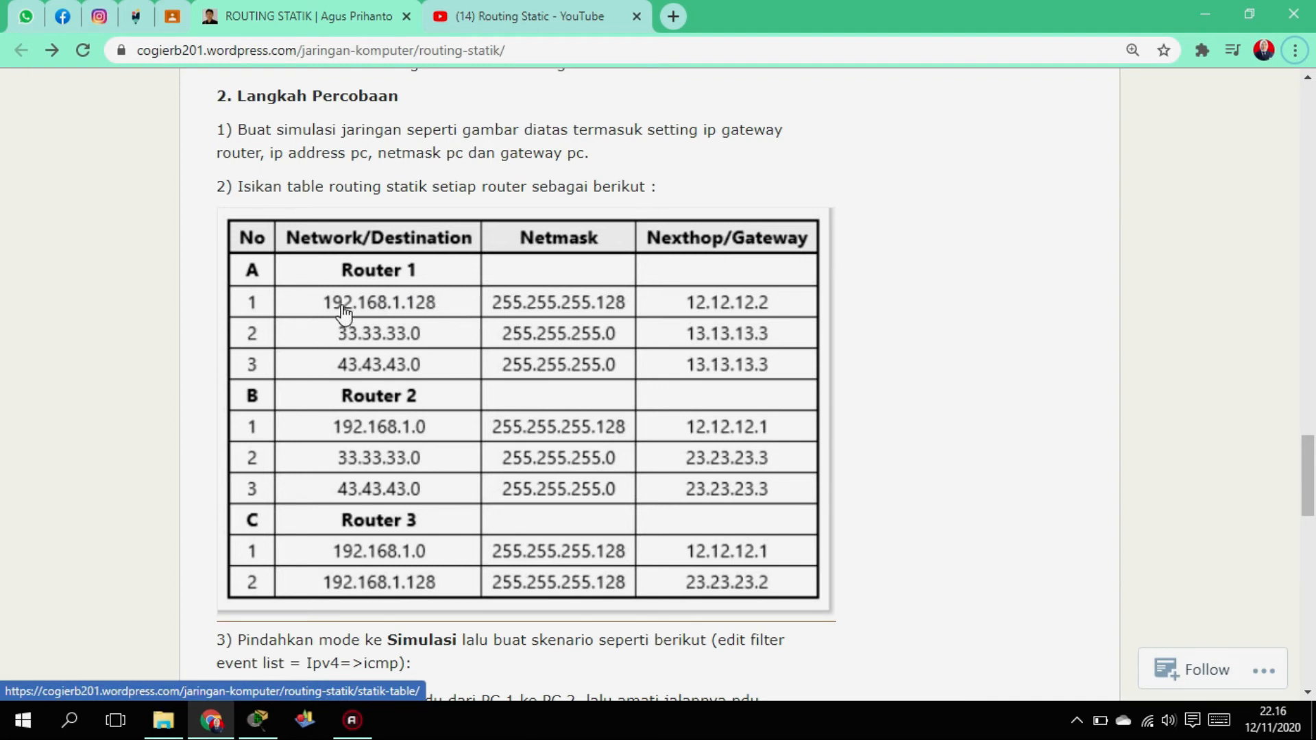
scroll(678, 215, up, 1)
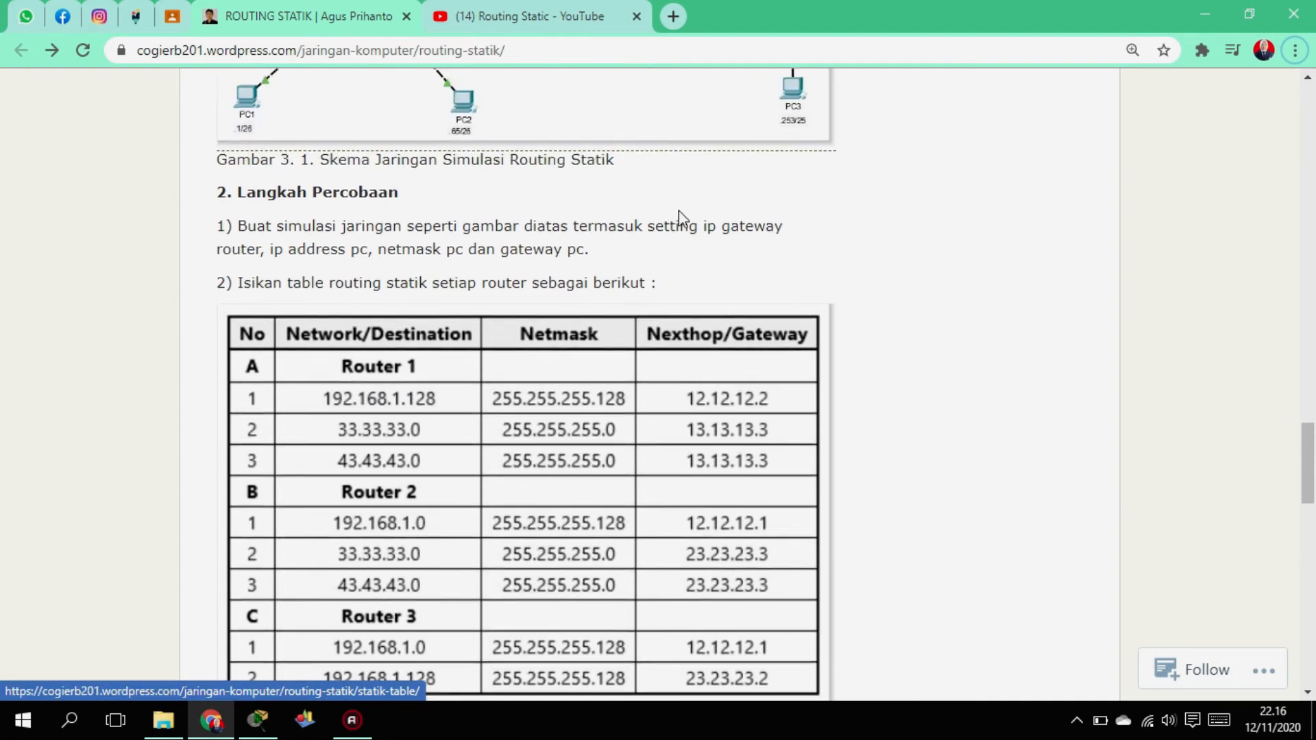
scroll(678, 216, up, 2)
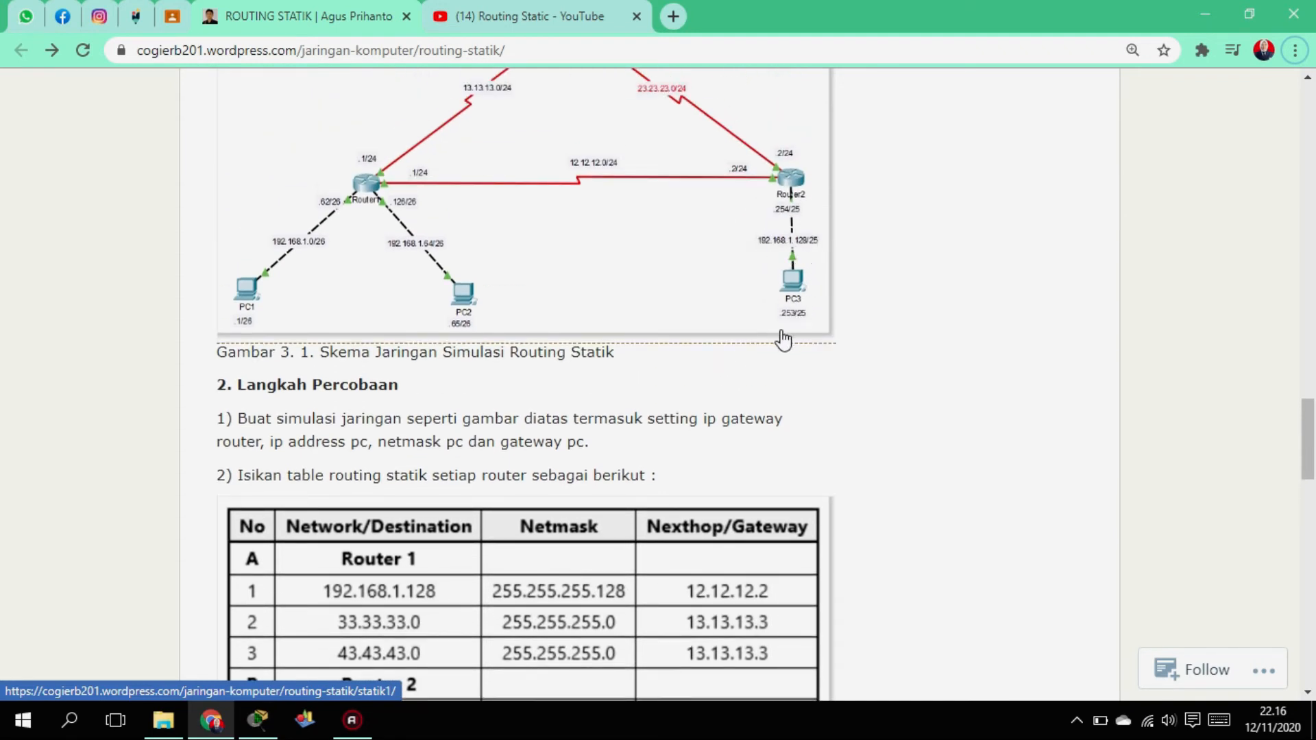
scroll(685, 380, down, 2)
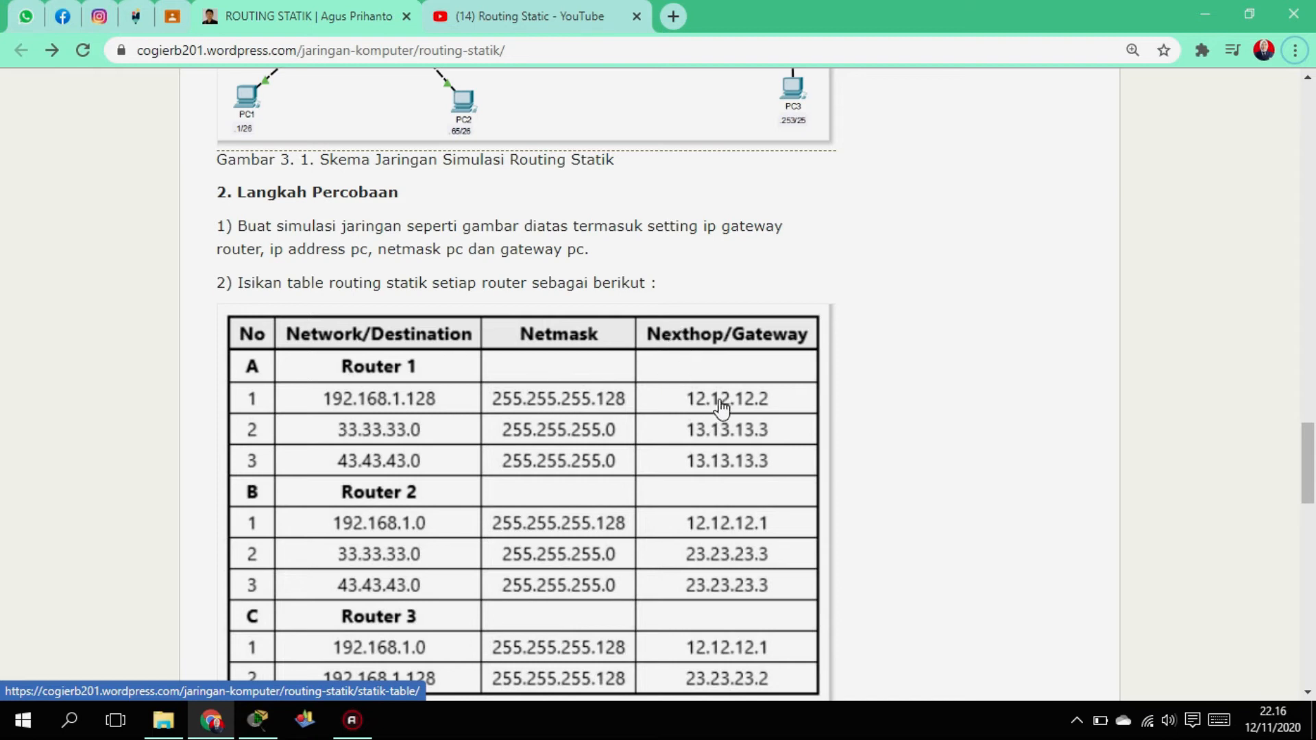
scroll(754, 394, up, 3)
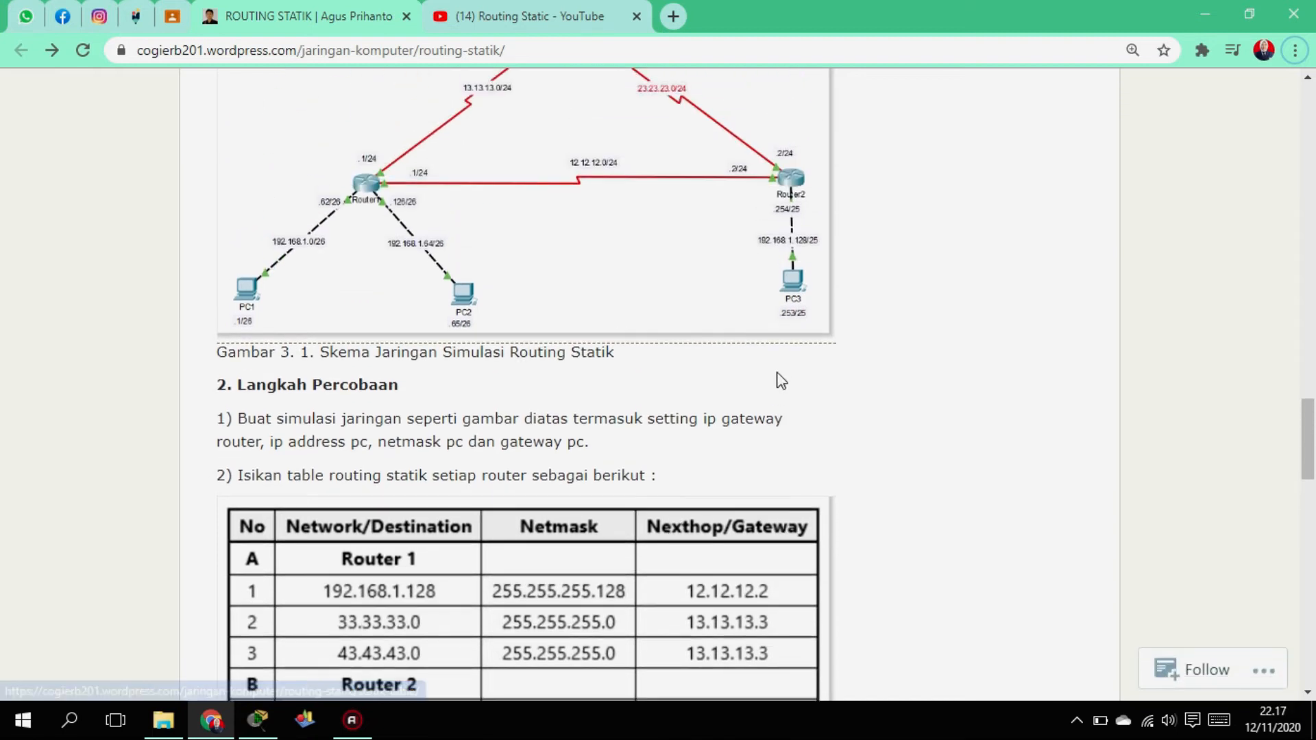
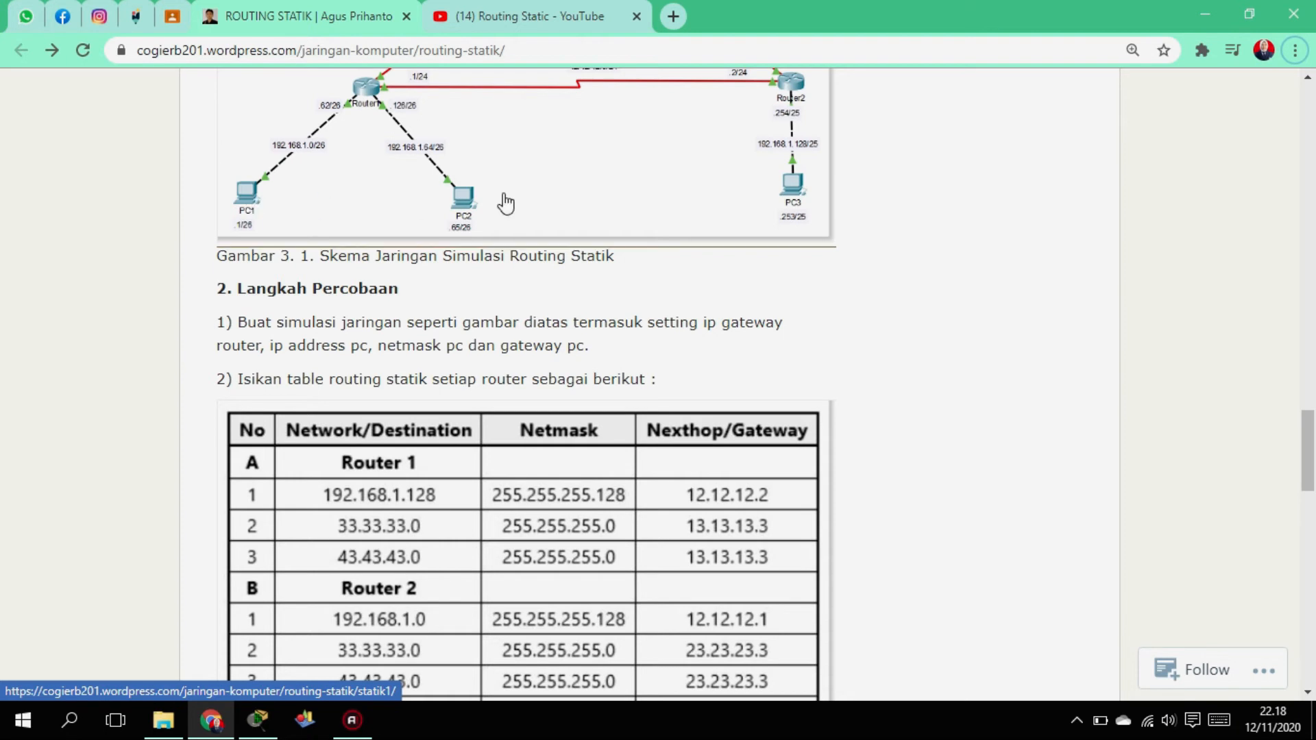
Compare Router 2's static route to 192.168.1.0, including netmask and next hop, with the PC networks behind Router 1 in the diagram.
scroll(435, 325, down, 4)
scroll(440, 374, down, 1)
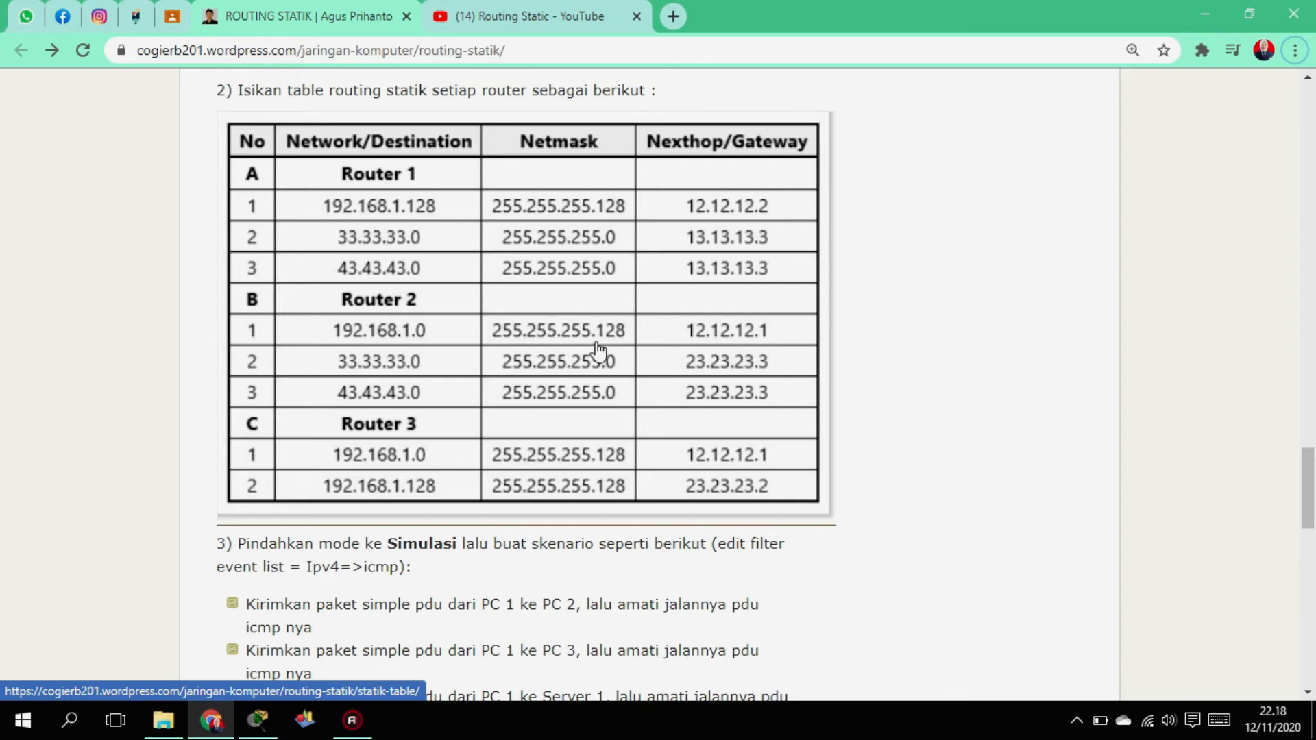
scroll(692, 267, up, 3)
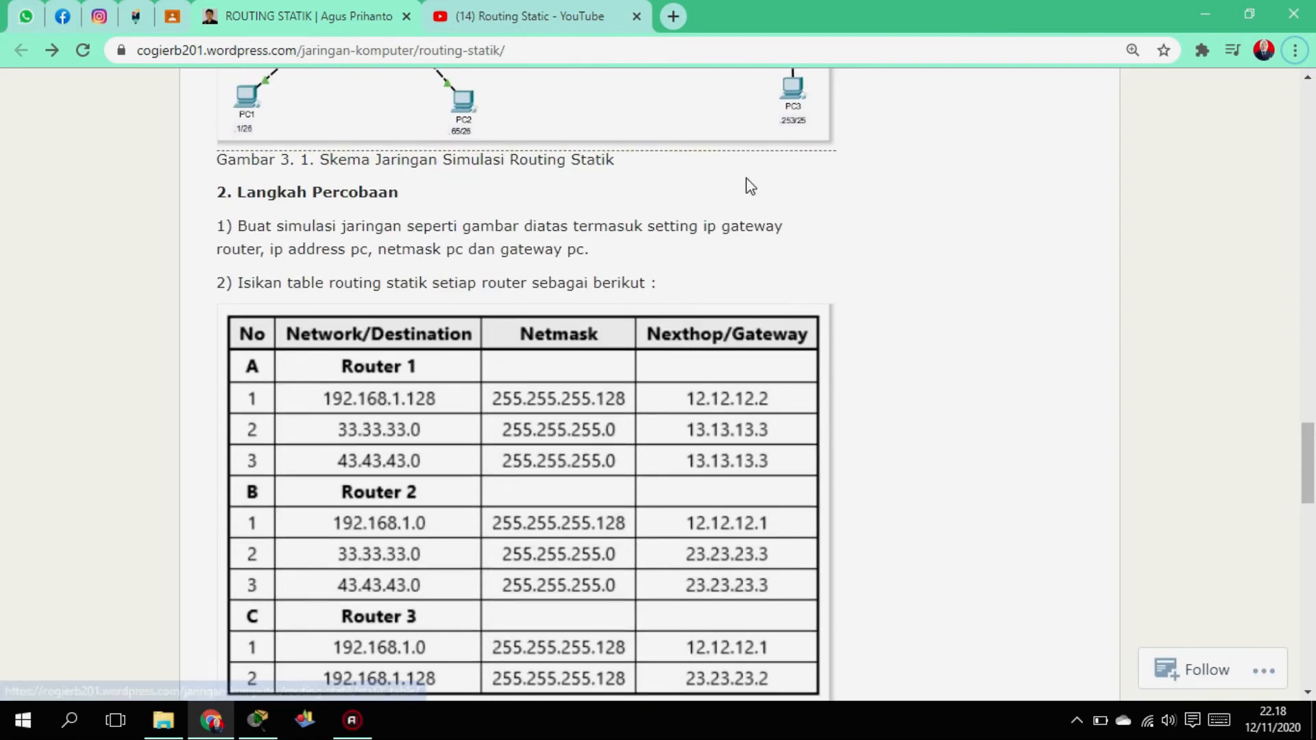
scroll(750, 187, up, 3)
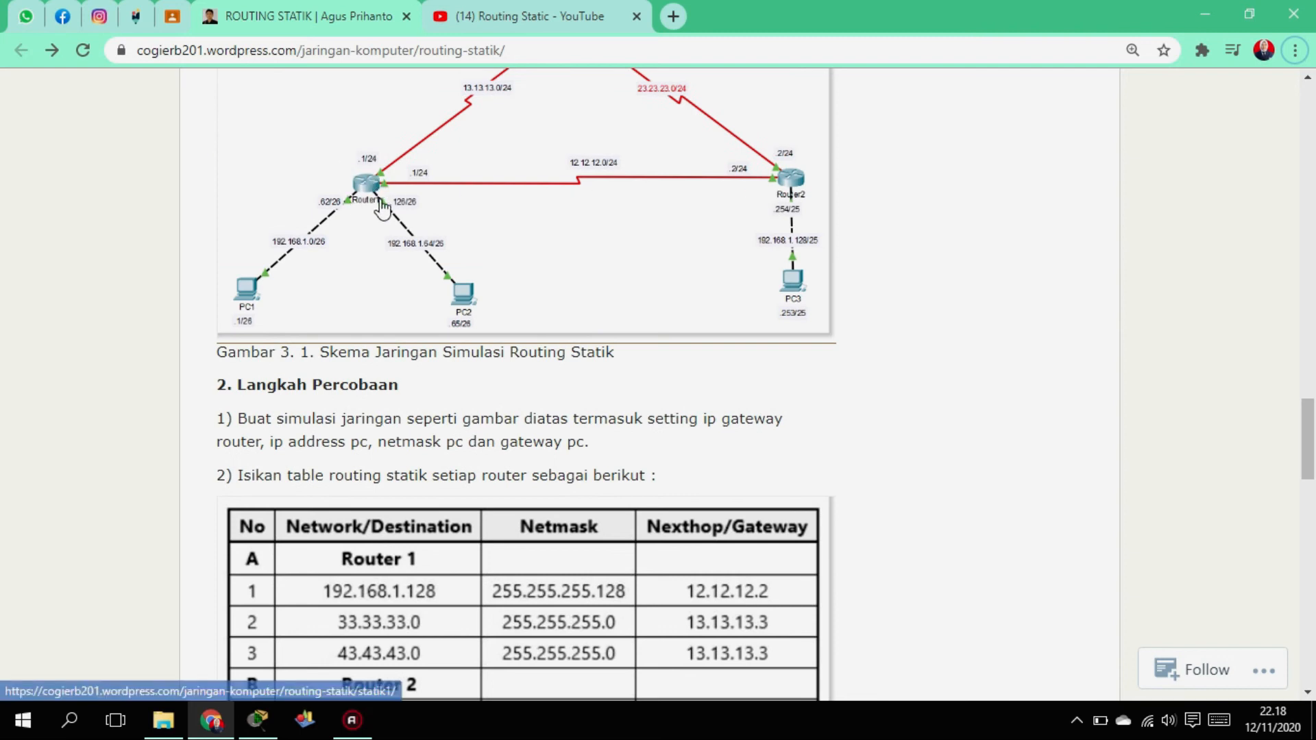
scroll(620, 344, down, 4)
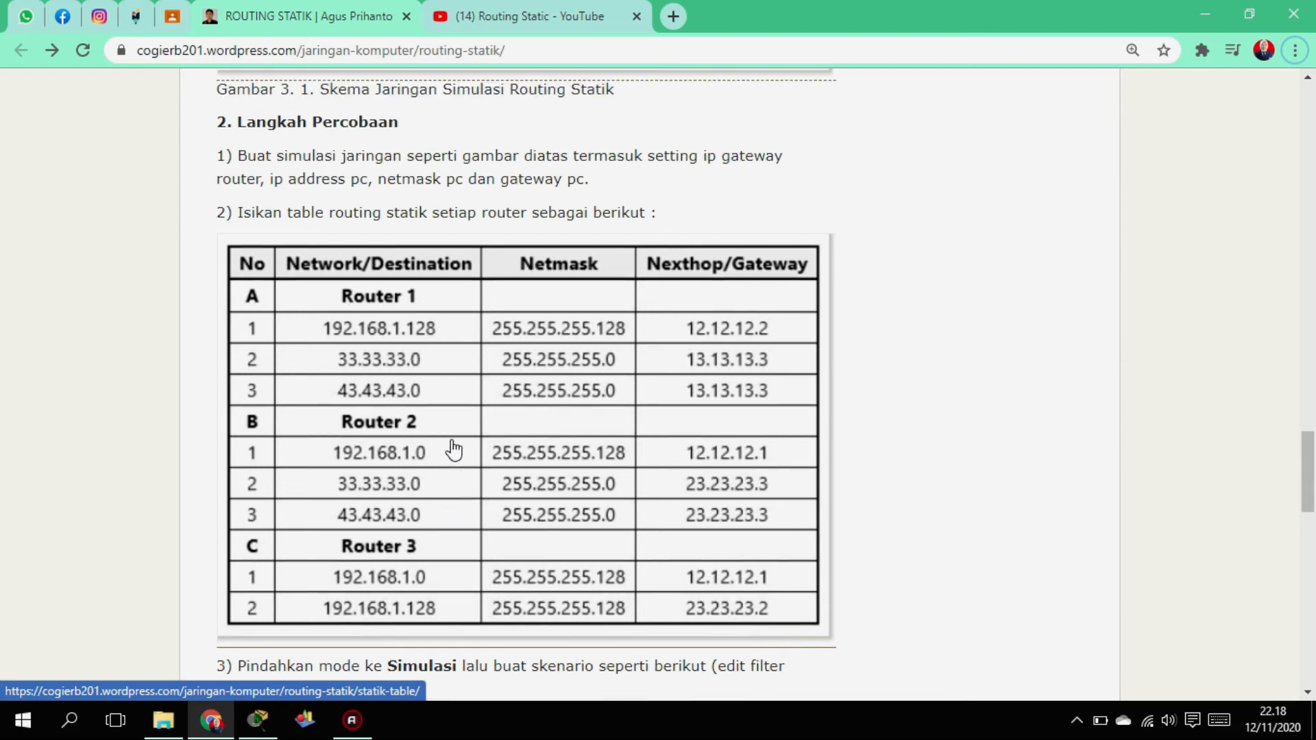
Trace Router 2's routes to the server networks 33.33.33.0 and 43.43.43.0 in the diagram and check their next hops in the table.
scroll(455, 450, up, 1)
scroll(457, 446, up, 6)
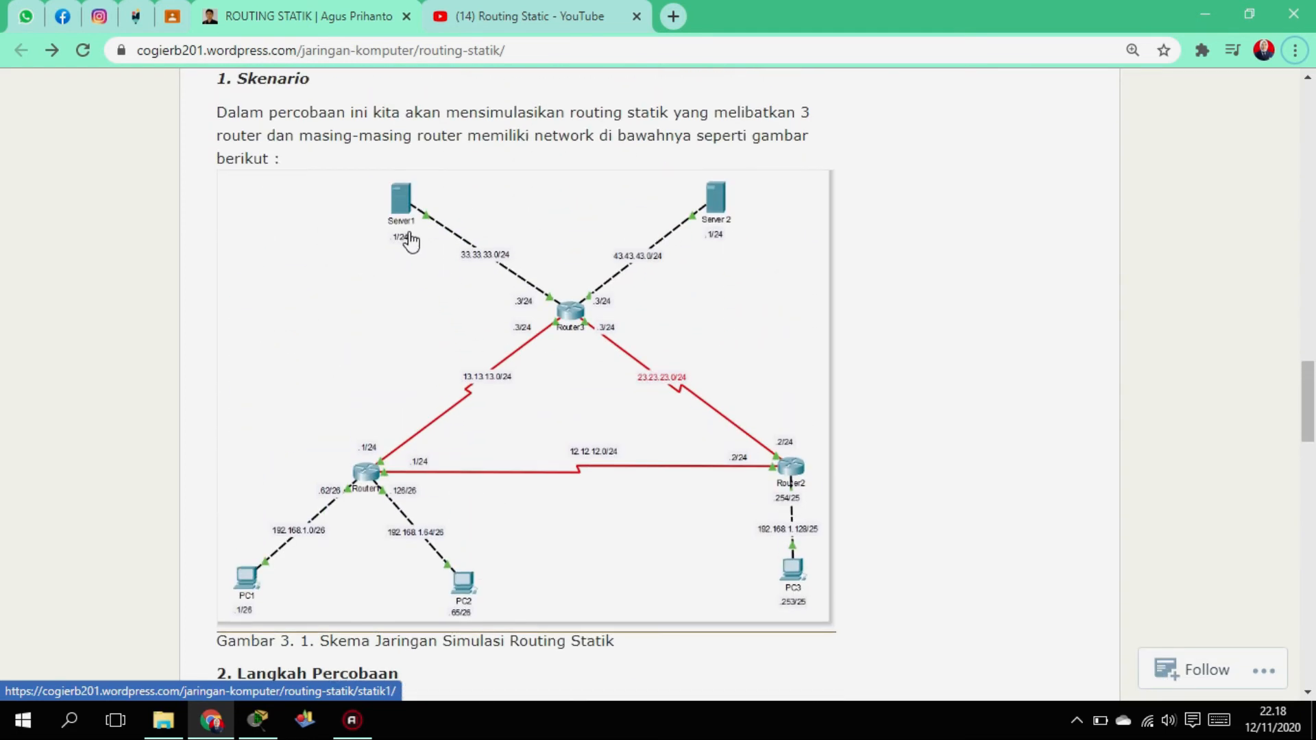
scroll(463, 394, down, 6)
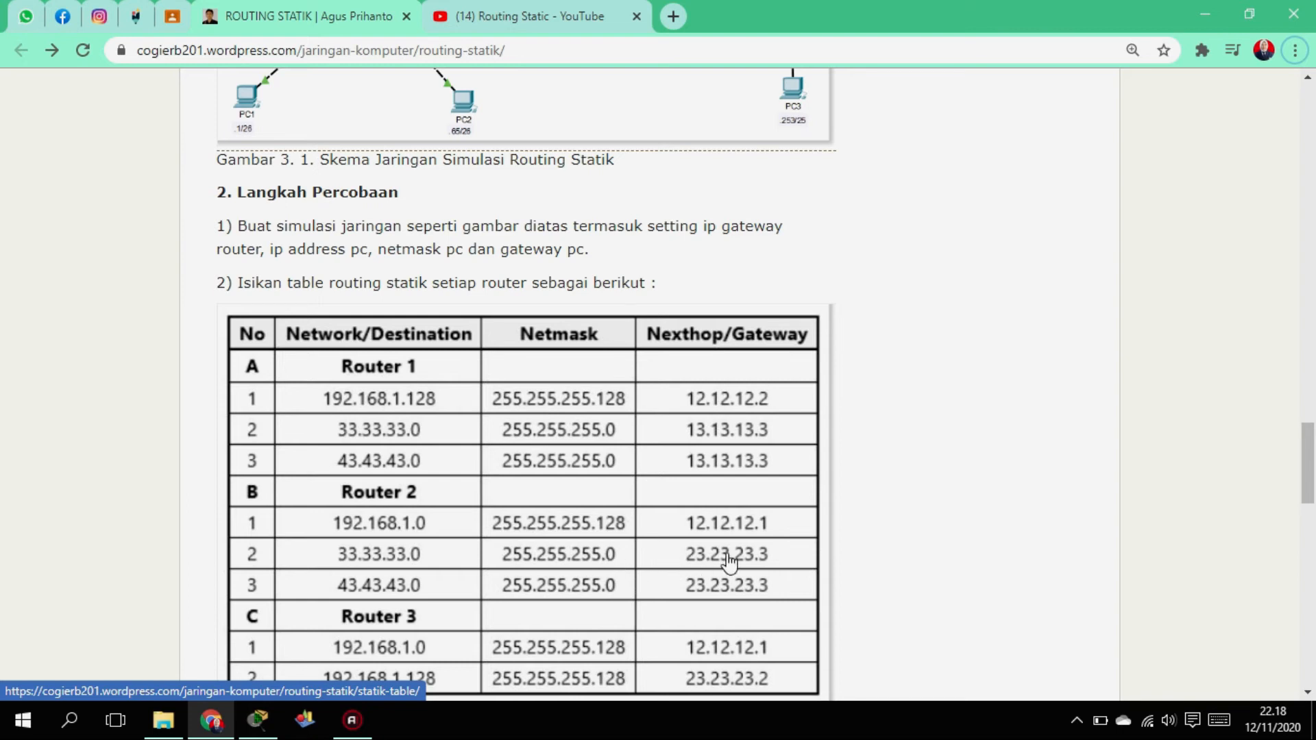
scroll(729, 559, up, 1)
scroll(740, 588, up, 3)
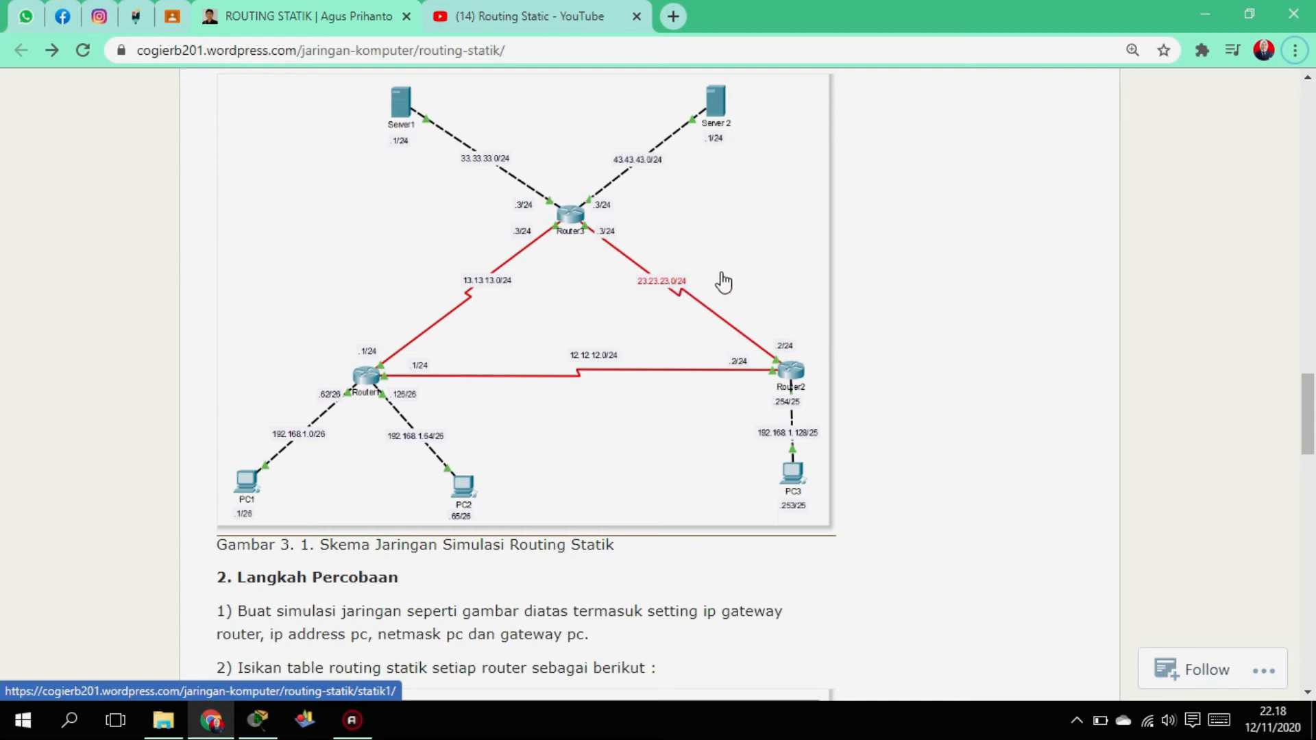
scroll(673, 296, down, 4)
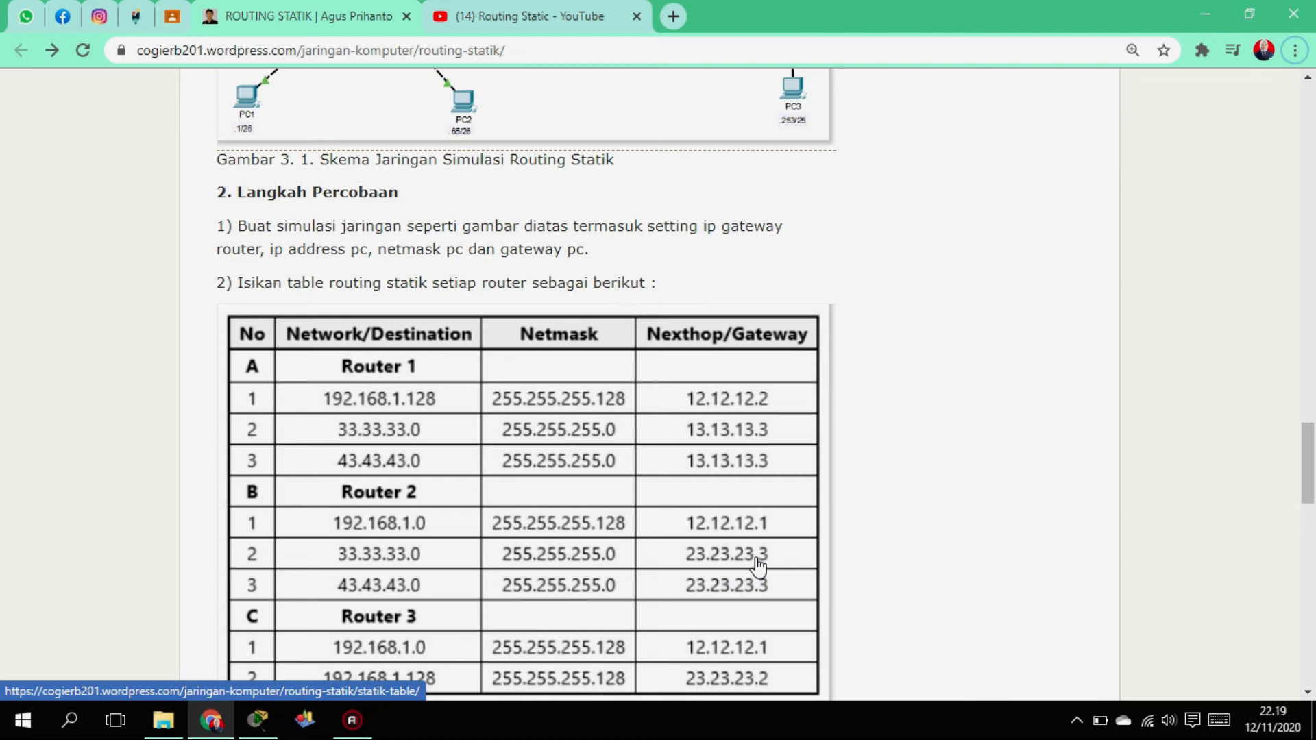
scroll(773, 566, down, 1)
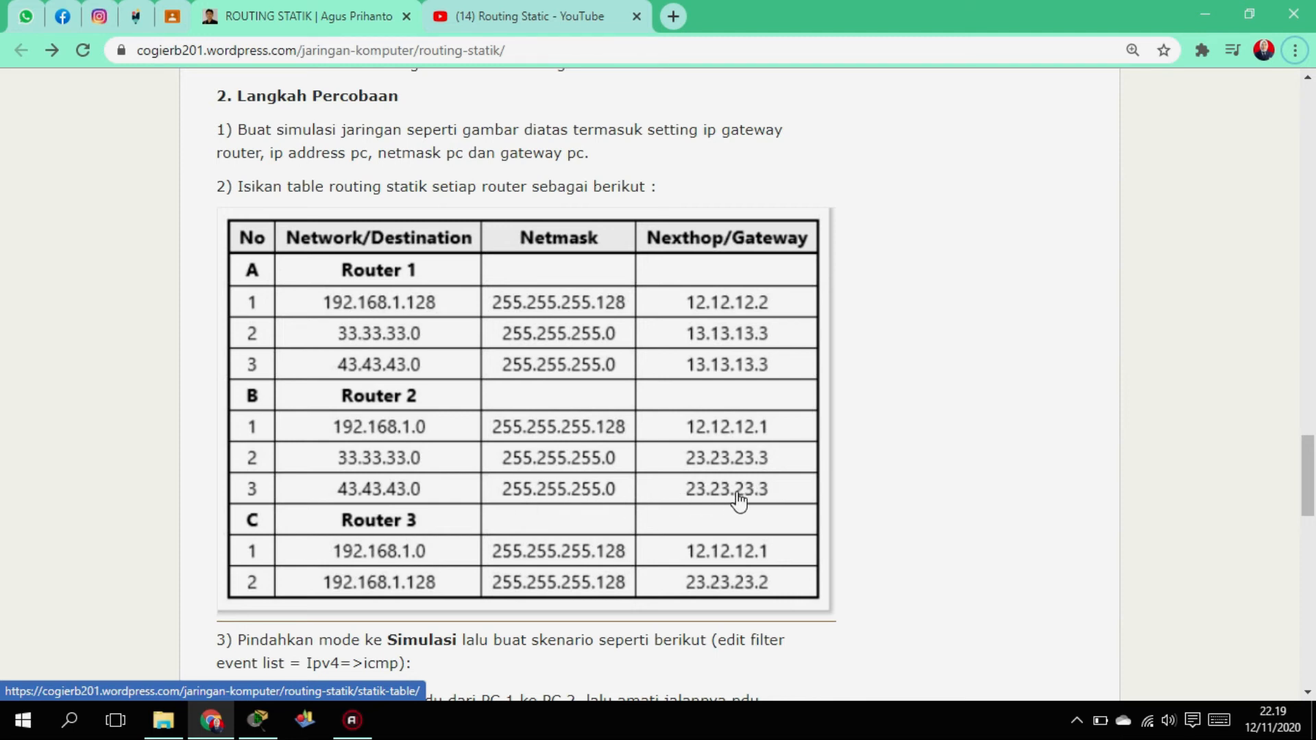
scroll(737, 504, up, 7)
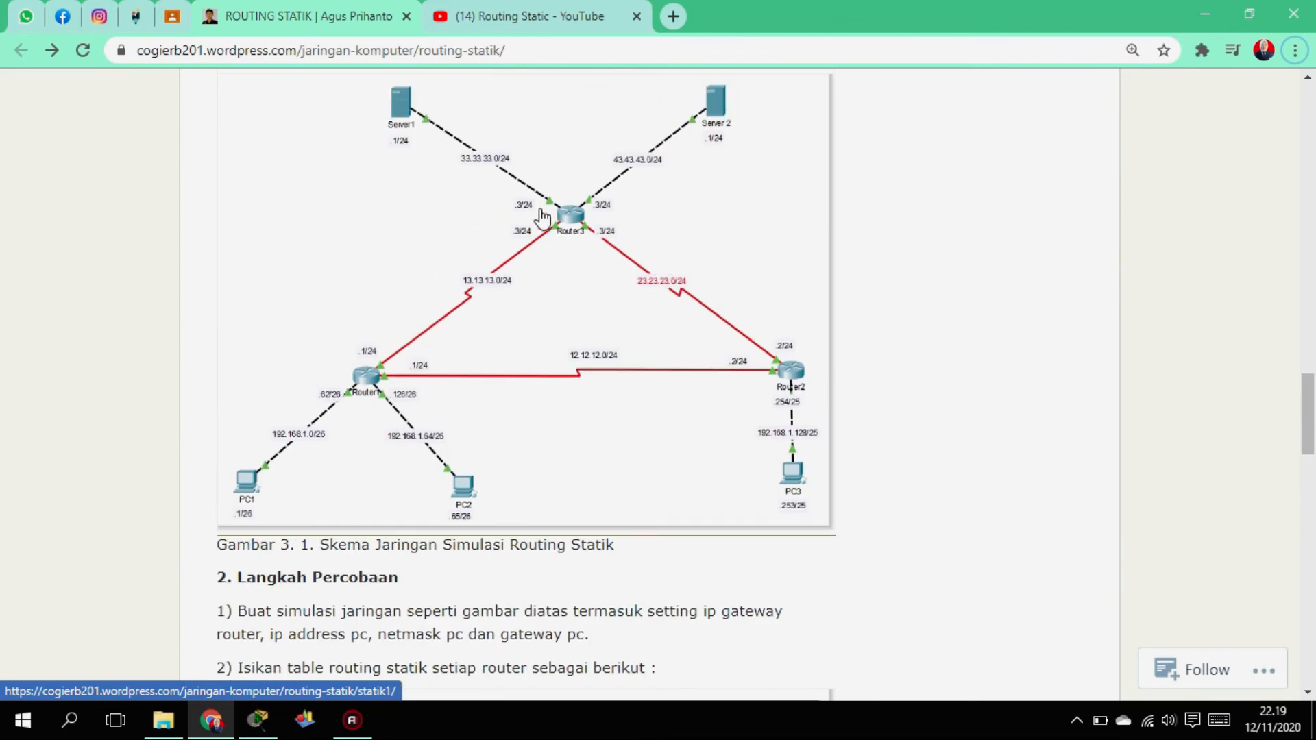
Compare Router 3's static route to 192.168.1.0, including its netmask and next hop, with the links shown in the topology diagram.
scroll(712, 337, down, 7)
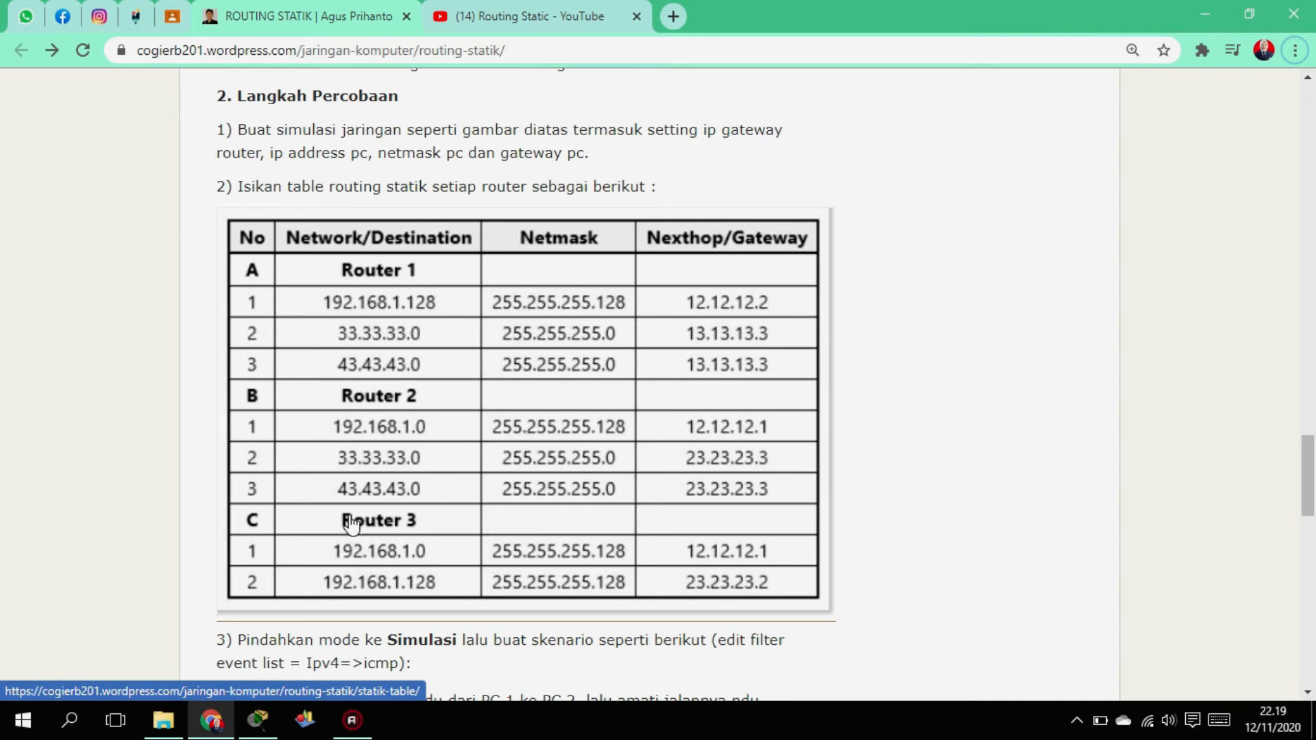
scroll(430, 528, down, 1)
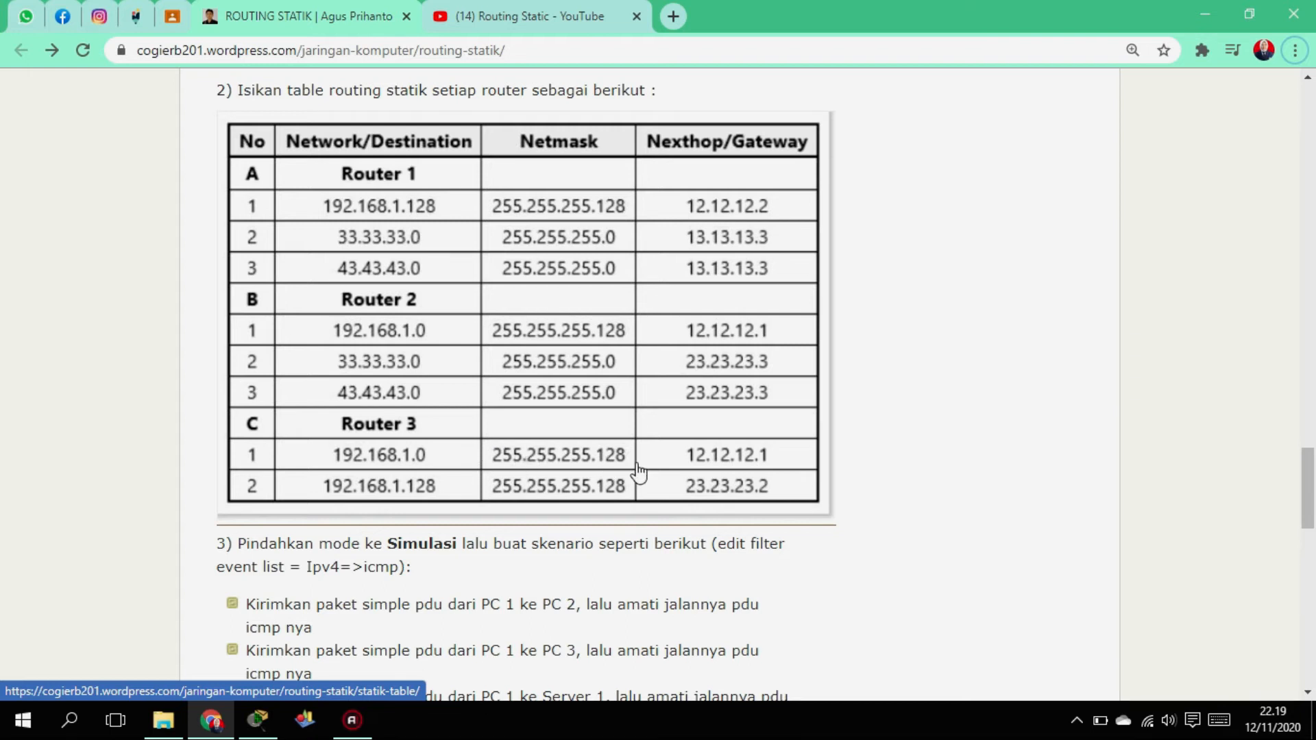
scroll(595, 404, up, 4)
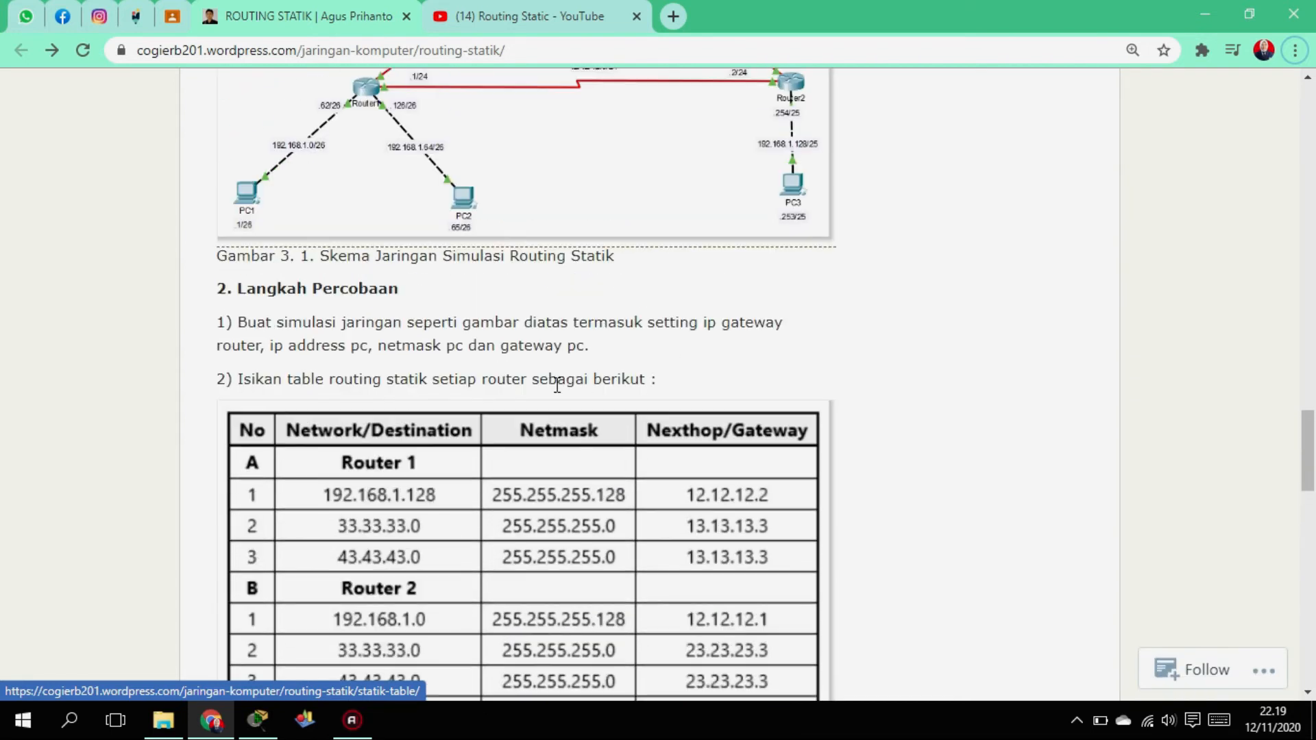
scroll(500, 305, down, 4)
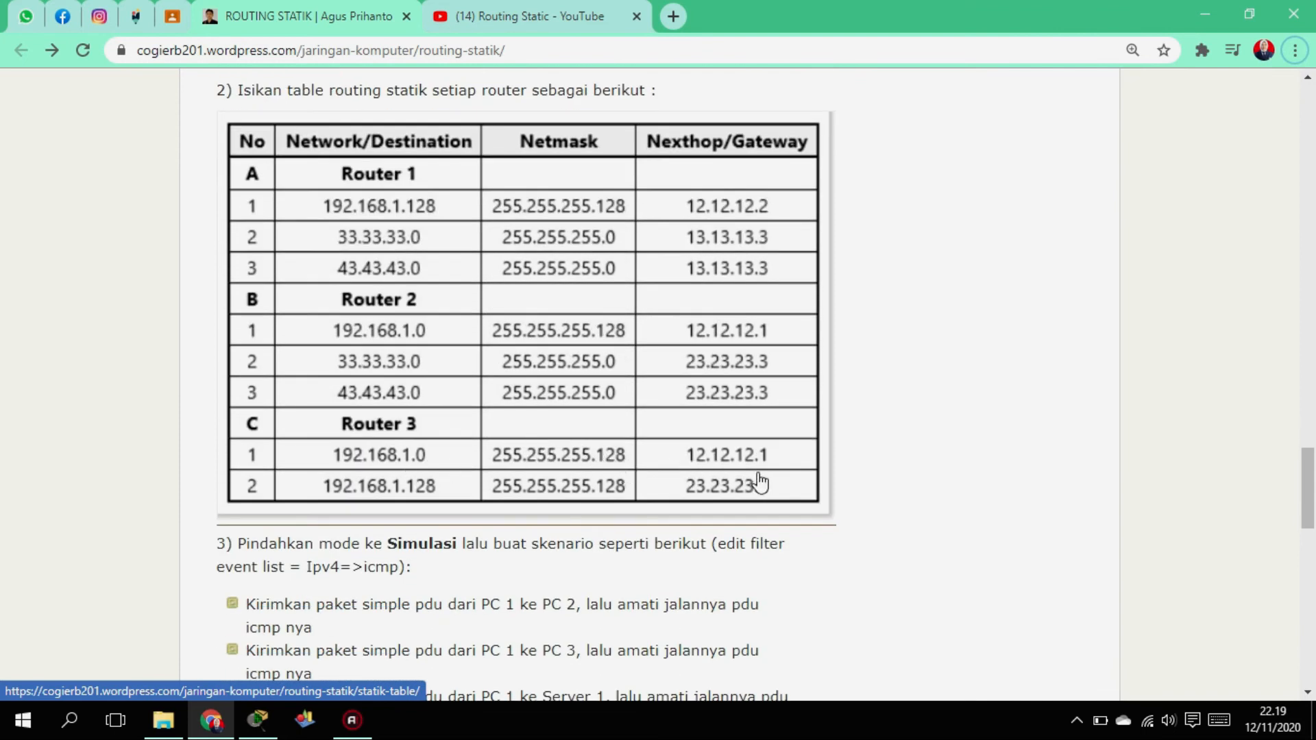
scroll(743, 384, up, 5)
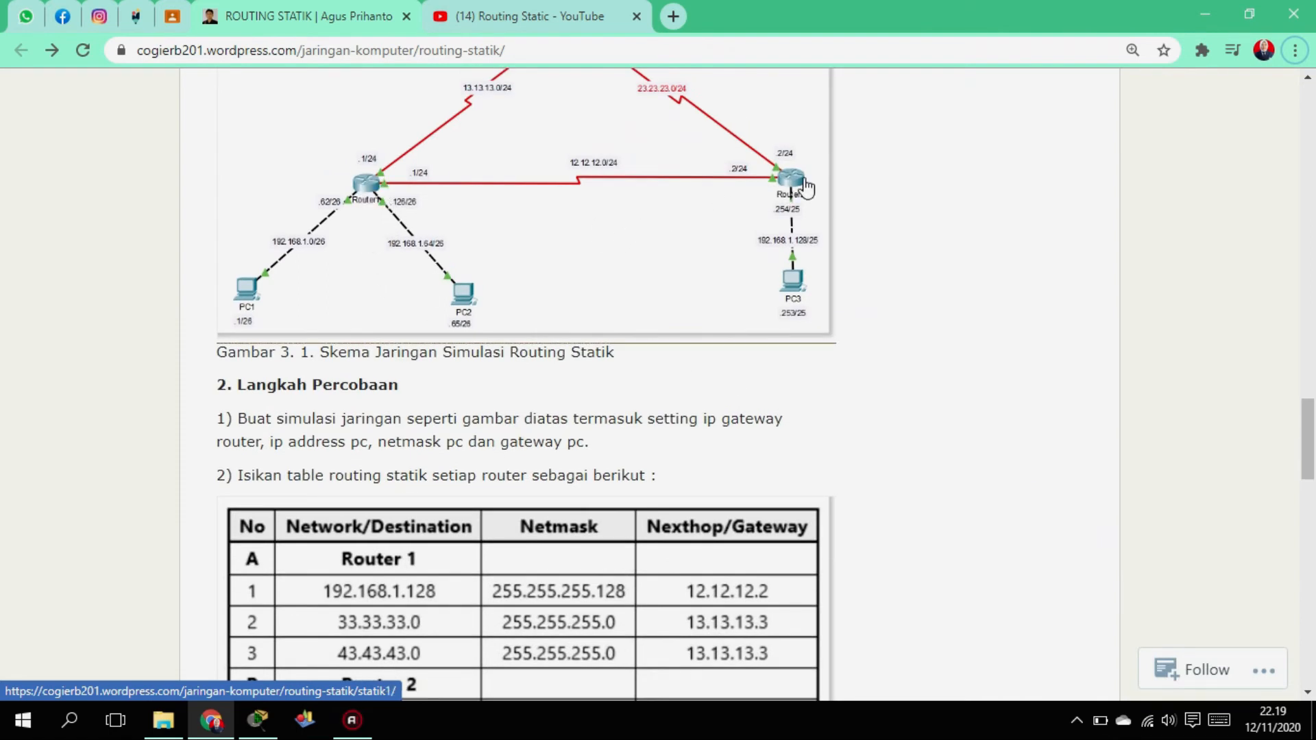
scroll(651, 144, up, 3)
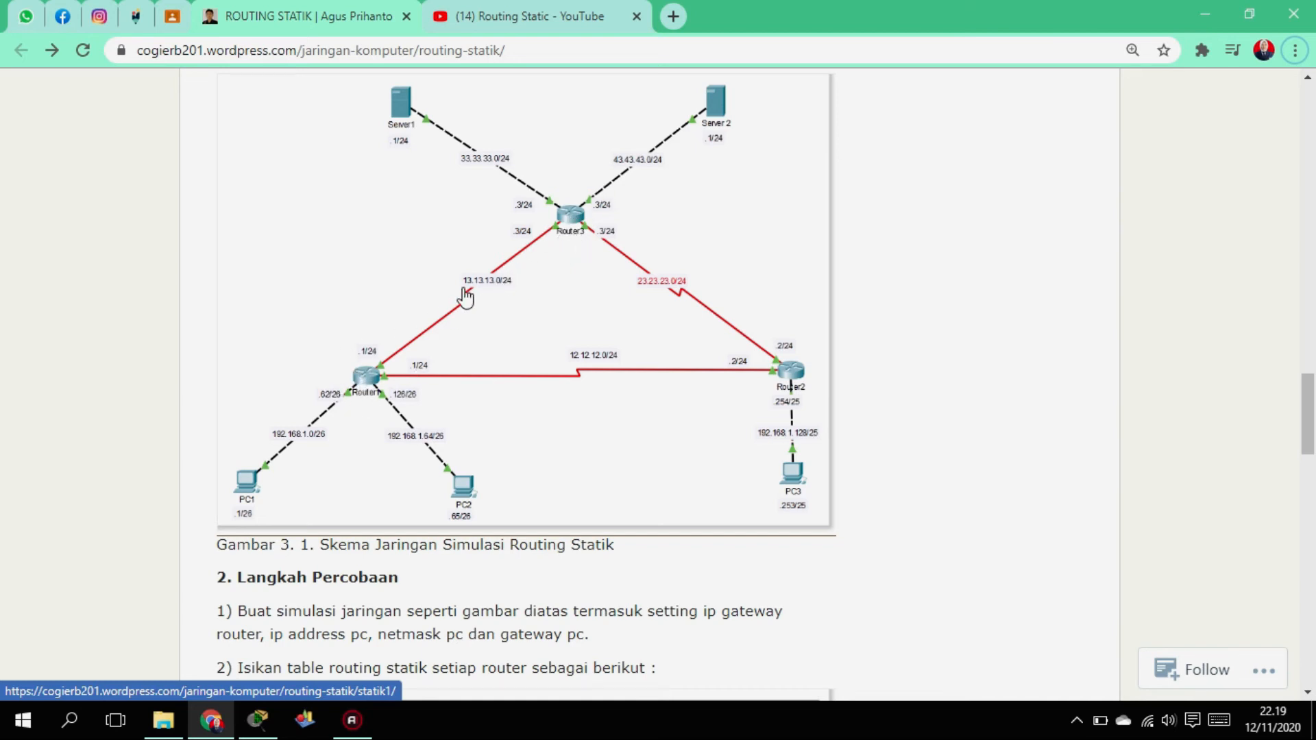
scroll(498, 293, down, 8)
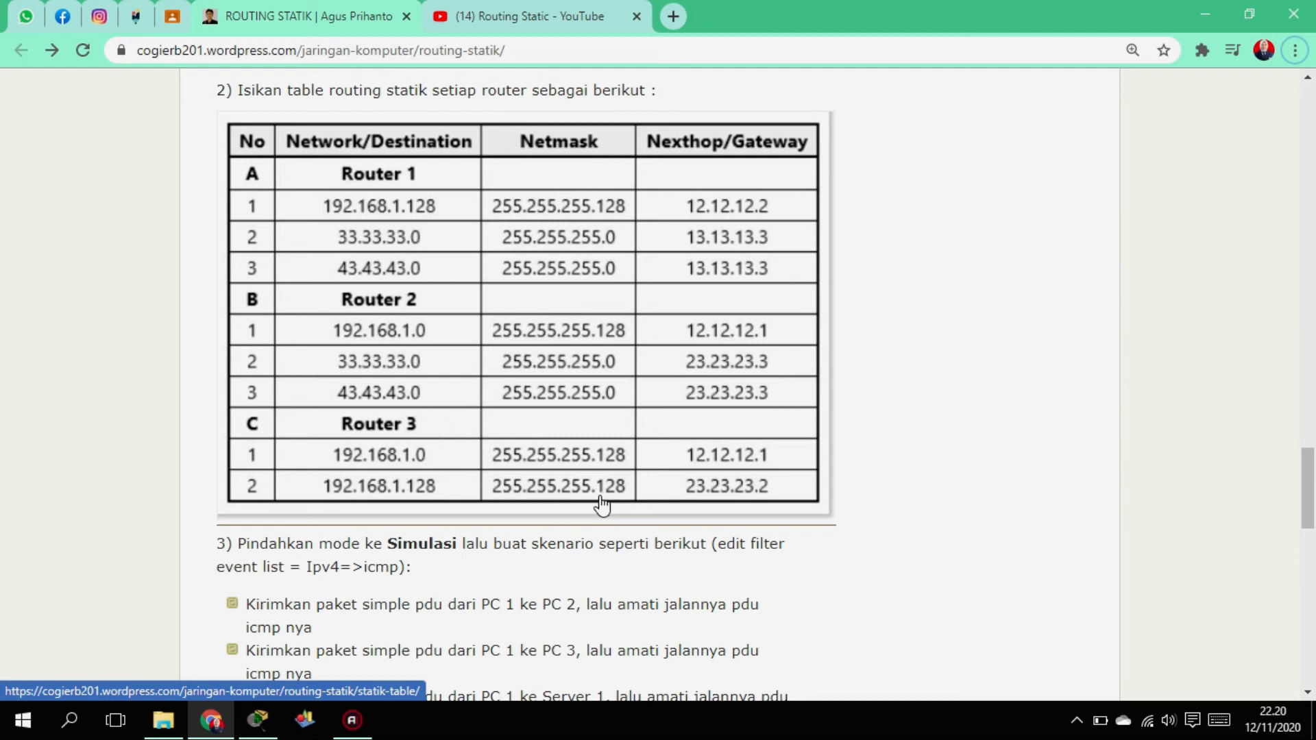
Check Router 3's route to 192.168.1.128 and its next hop against the diagram, and return to Packet Tracer.
scroll(696, 352, up, 6)
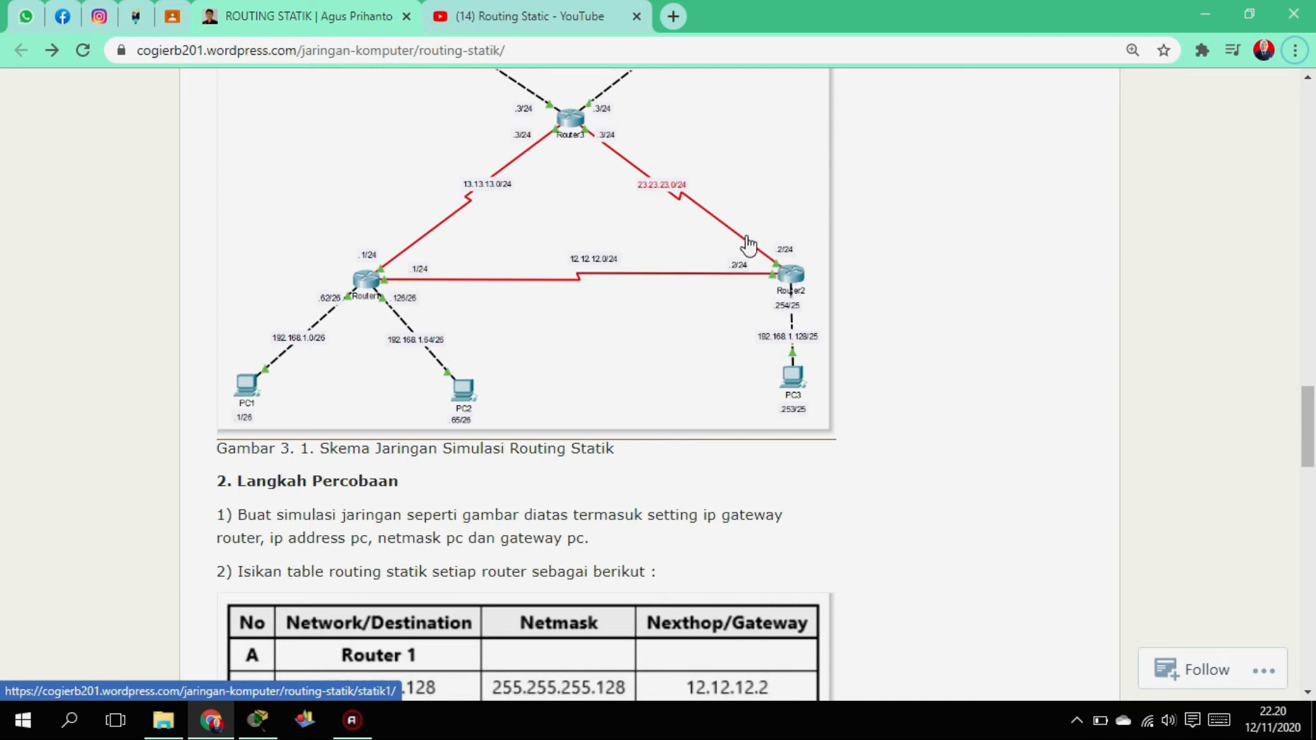
scroll(675, 213, down, 3)
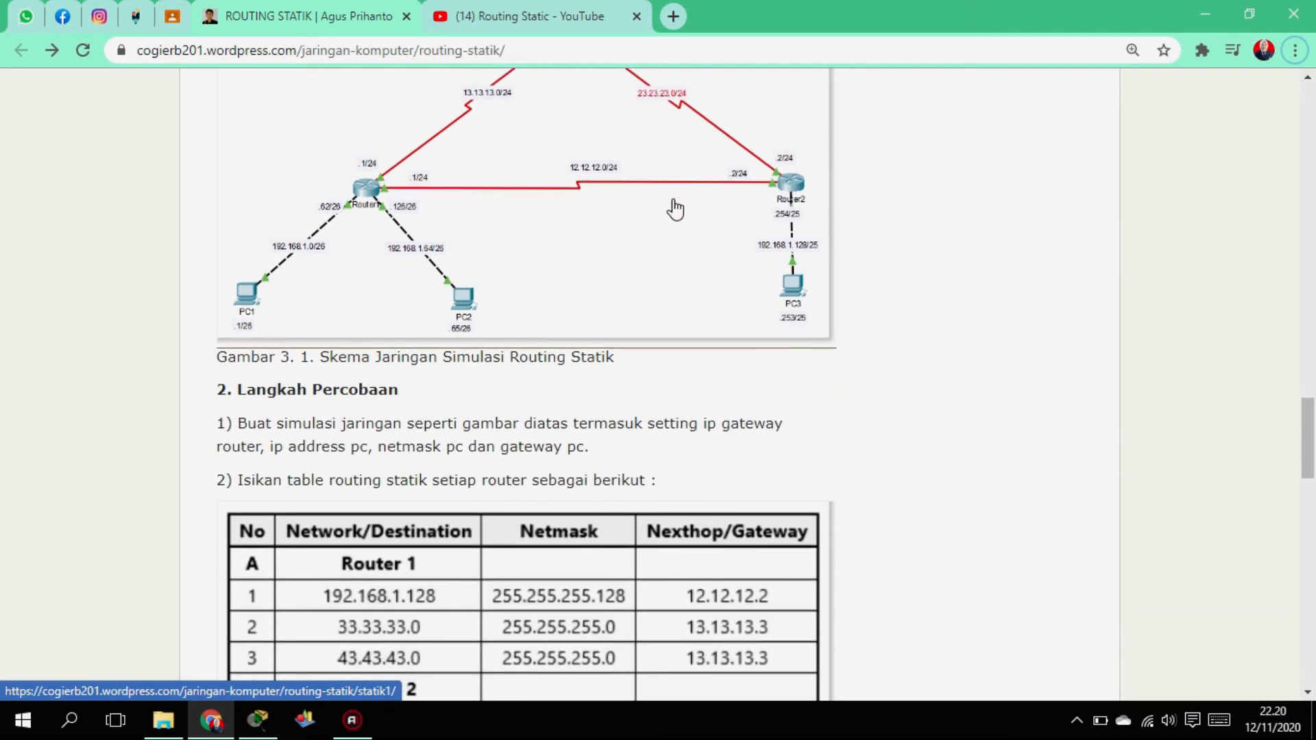
scroll(688, 206, down, 2)
scroll(688, 175, up, 5)
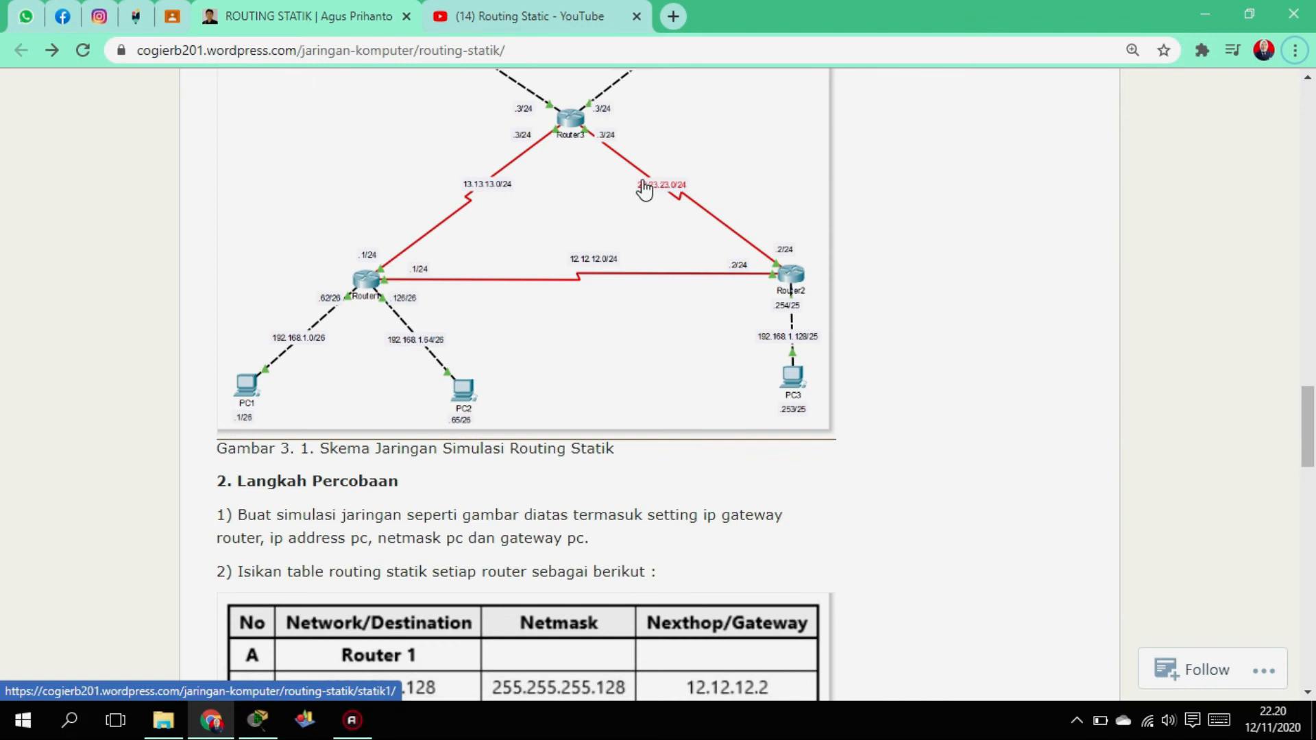
scroll(685, 373, down, 7)
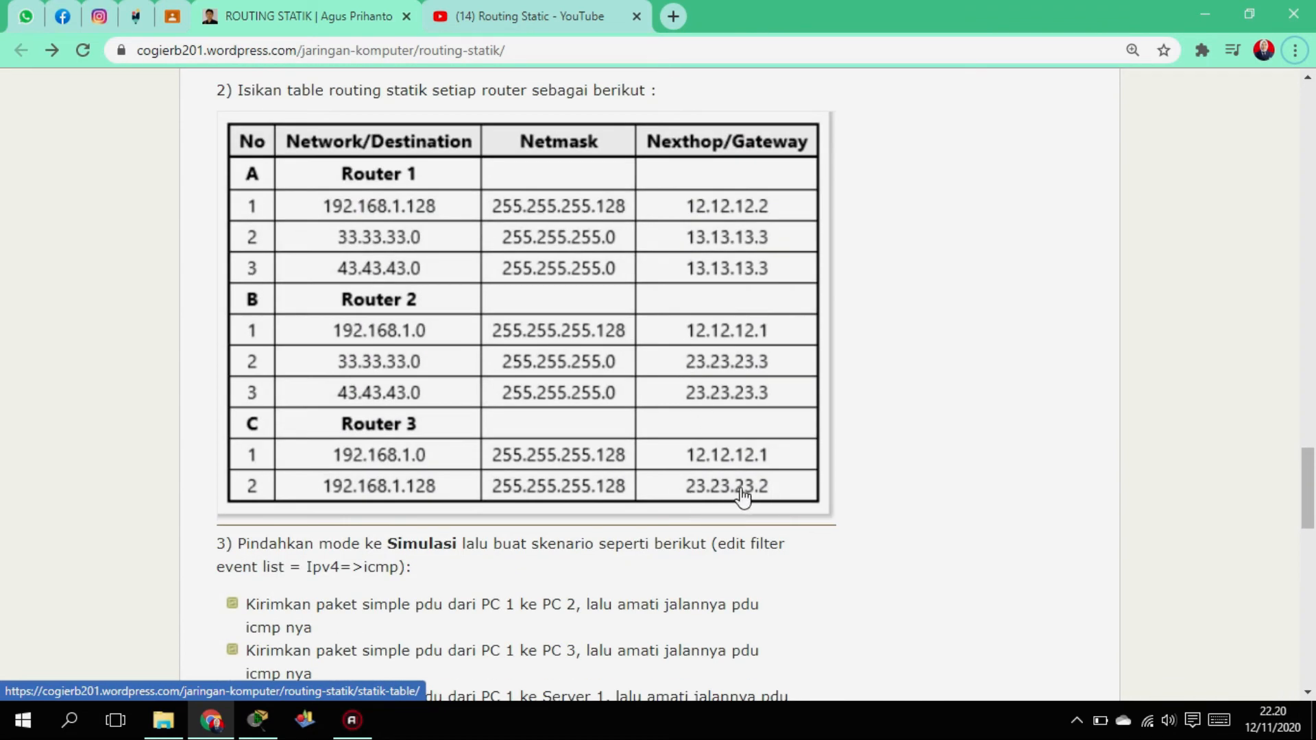
scroll(747, 497, down, 1)
scroll(743, 488, up, 1)
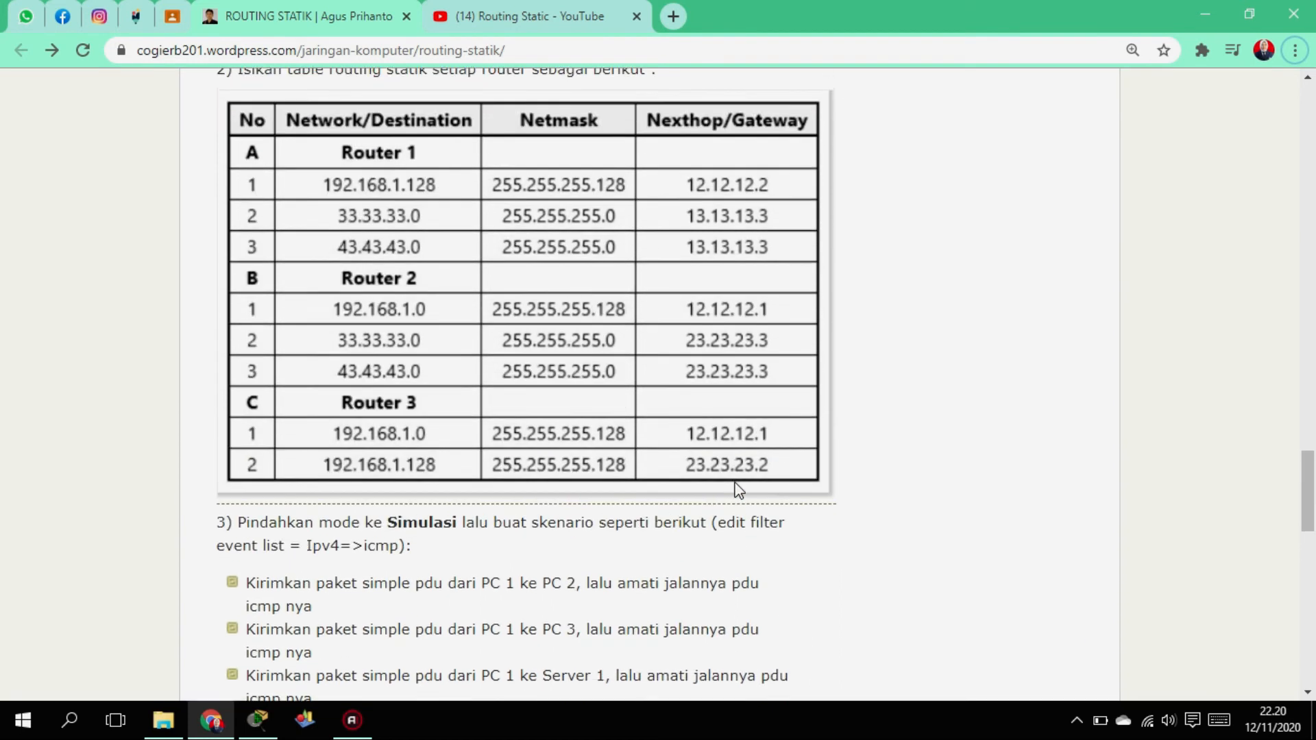
click(261, 720)
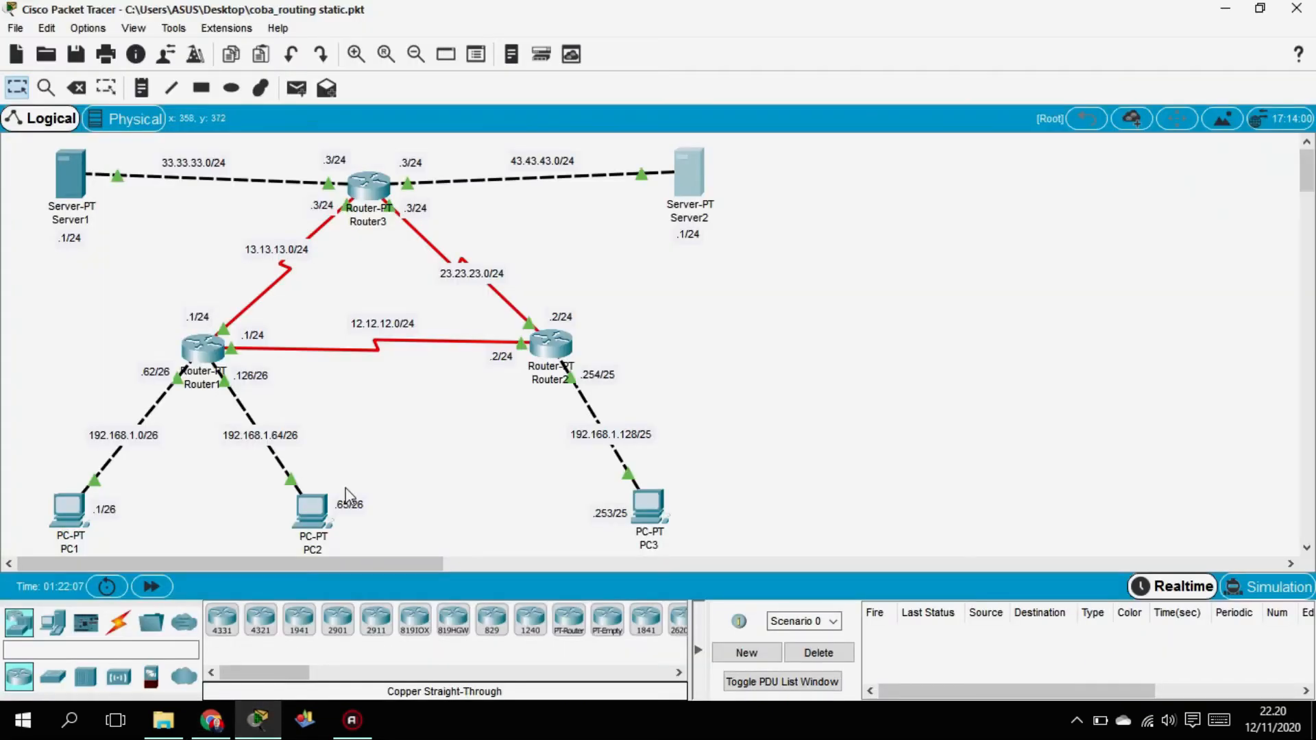
Open Router1's static routing configuration and review its routes to 192.168.1.128/25, 33.33.33.0/24 and 43.43.43.0/24.
click(200, 349)
drag(668, 91, 1006, 76)
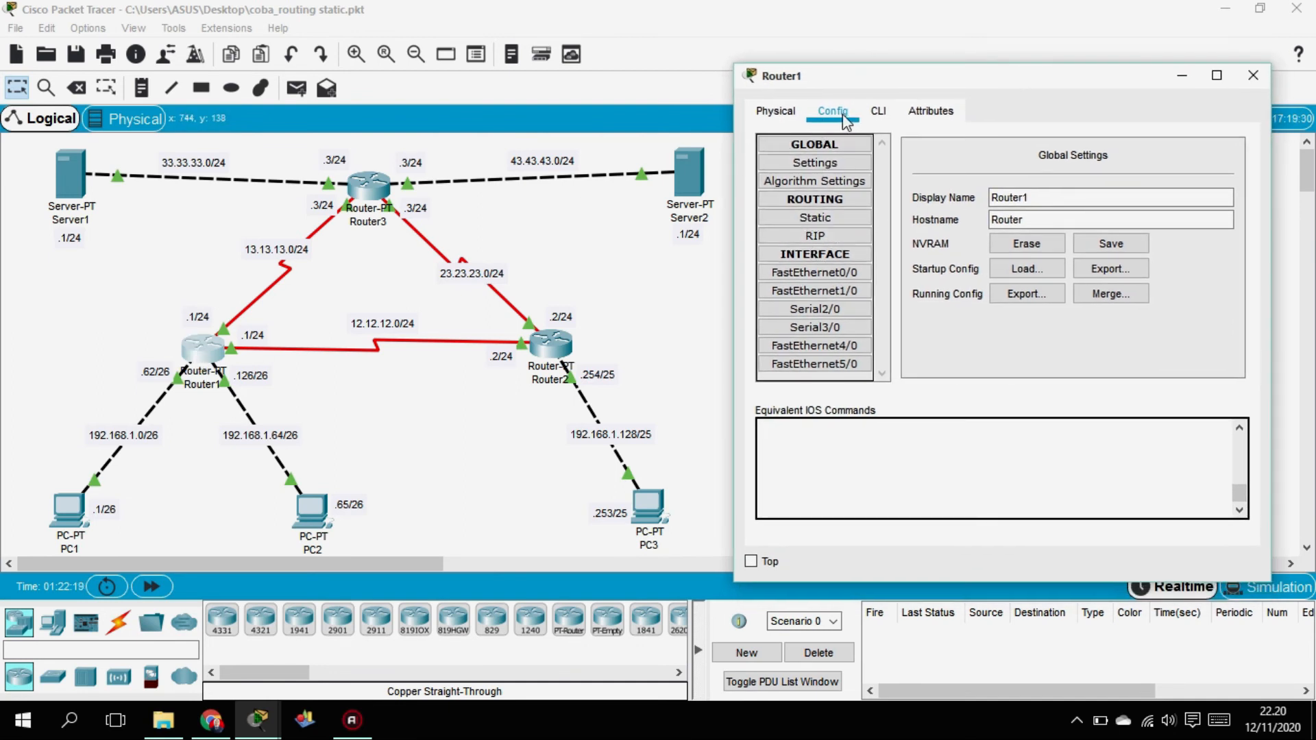
click(812, 221)
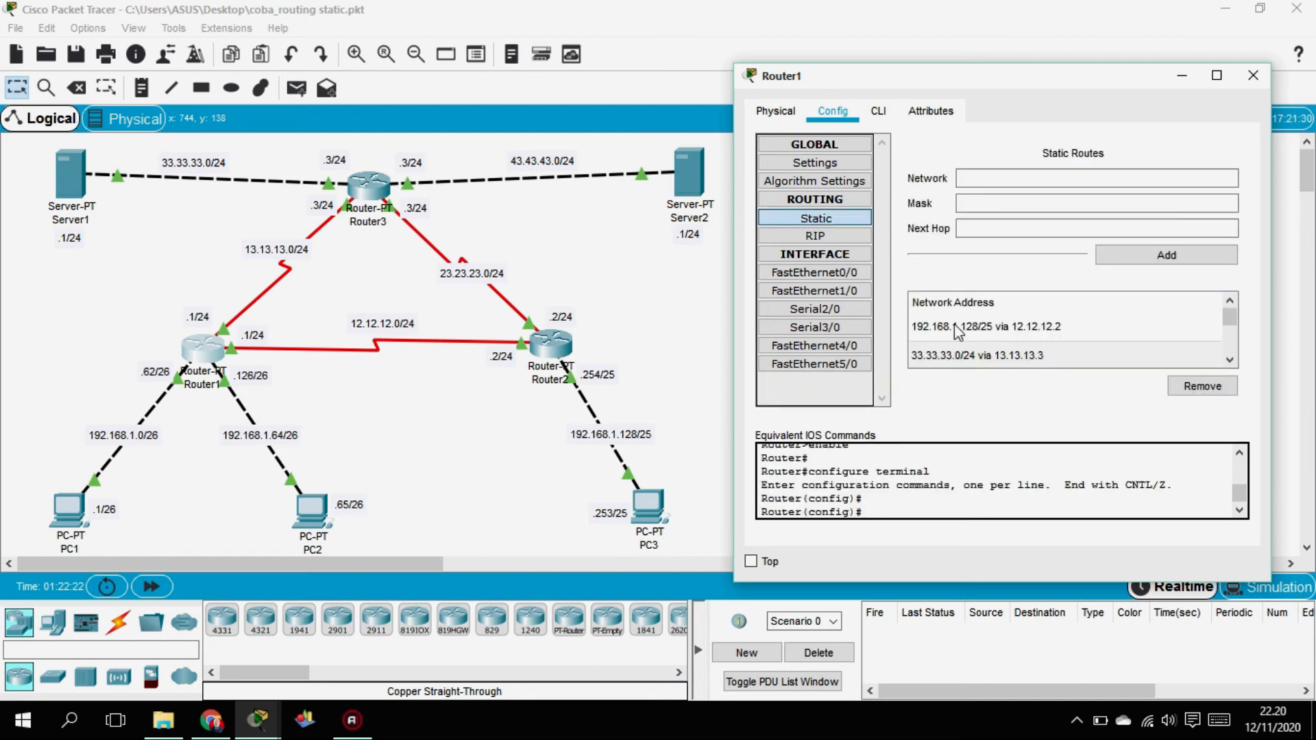
click(1025, 329)
click(1011, 355)
scroll(1008, 353, down, 1)
click(984, 356)
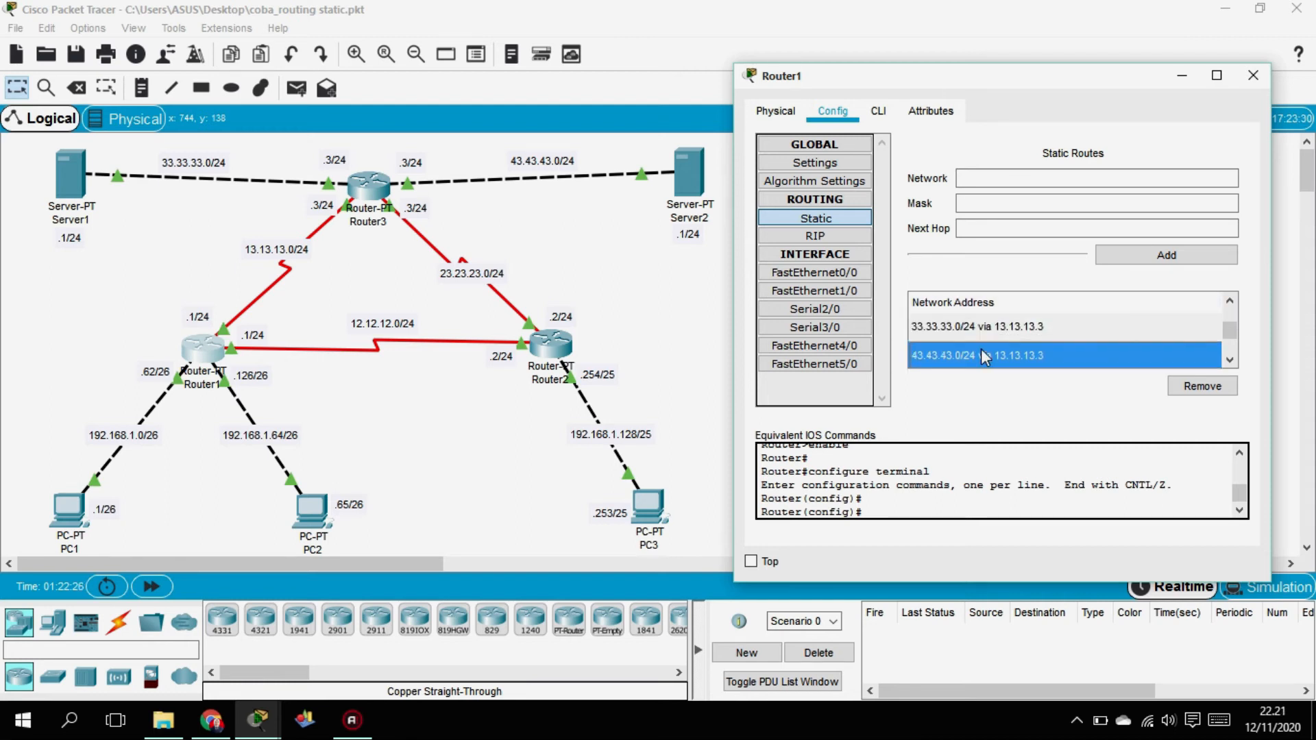
click(959, 327)
click(1230, 299)
click(959, 332)
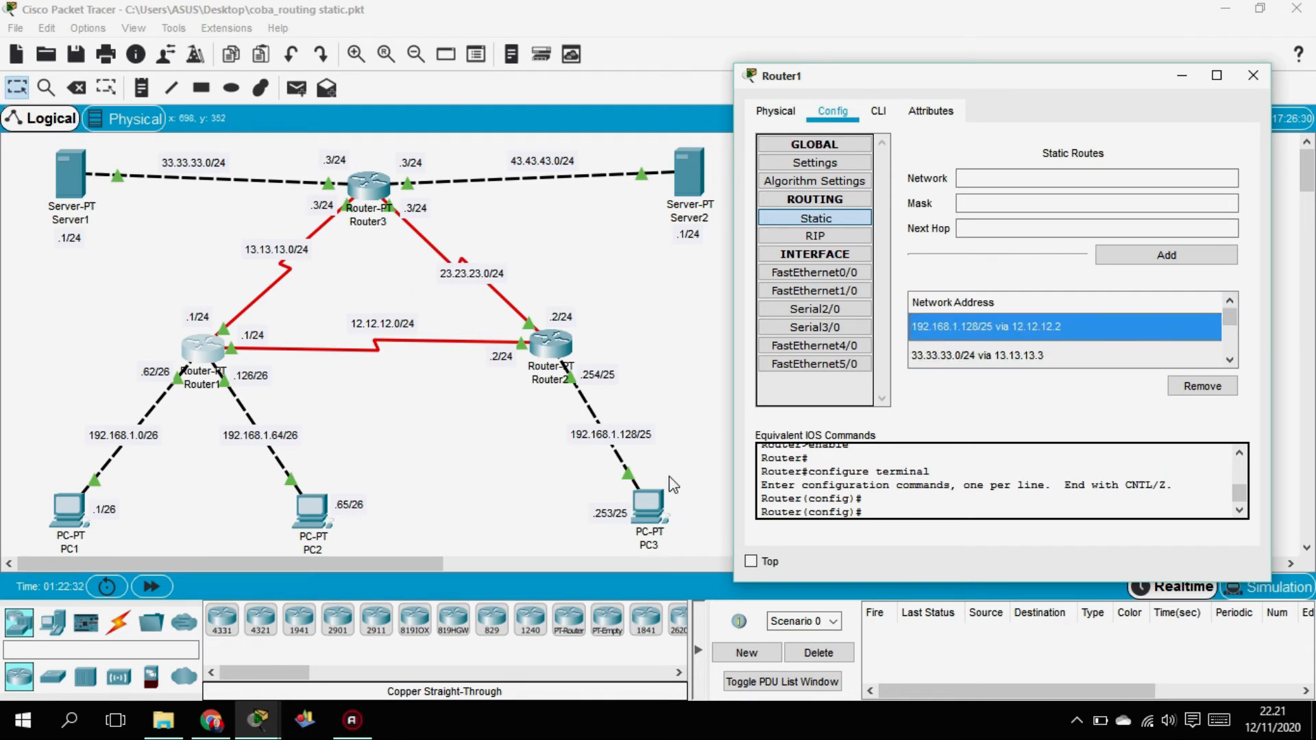
Fill in a static route on Router1 for network 192.168.1.128, mask 255.255.255.128, next hop 12.12.12.2.
click(971, 173)
click(970, 173)
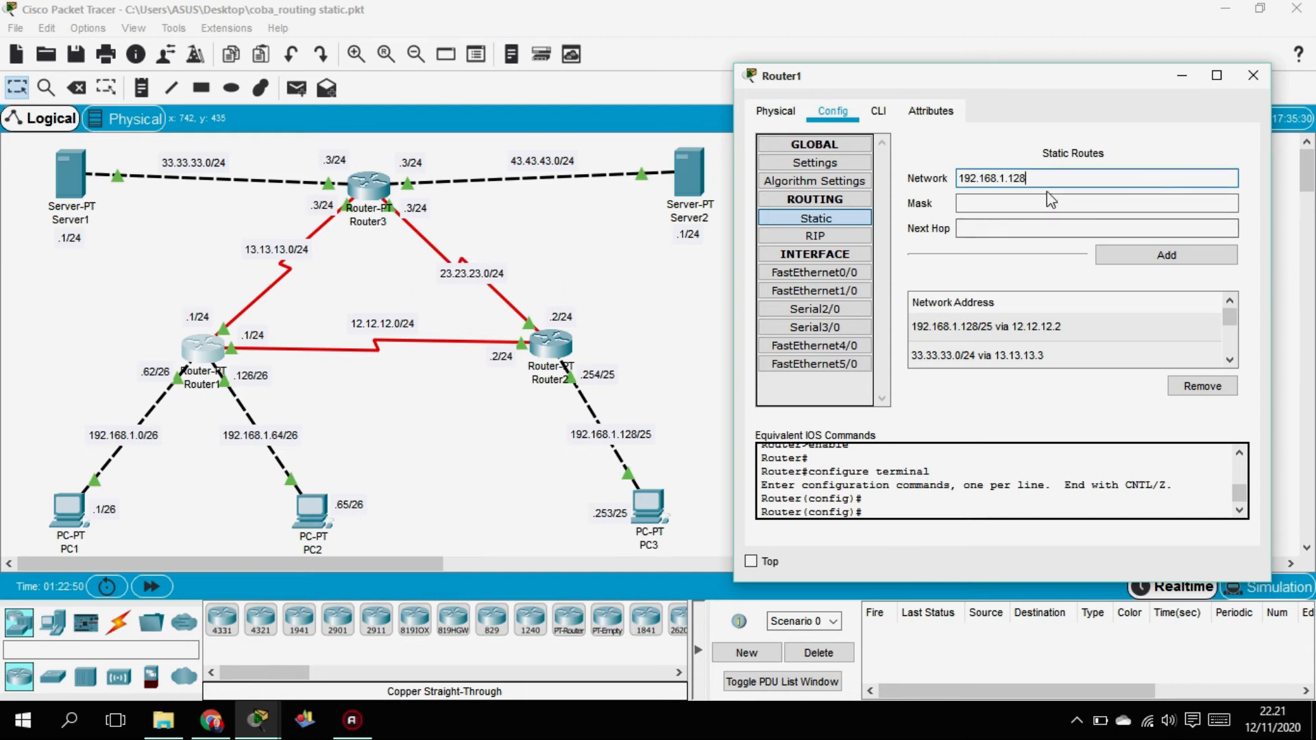
click(1036, 198)
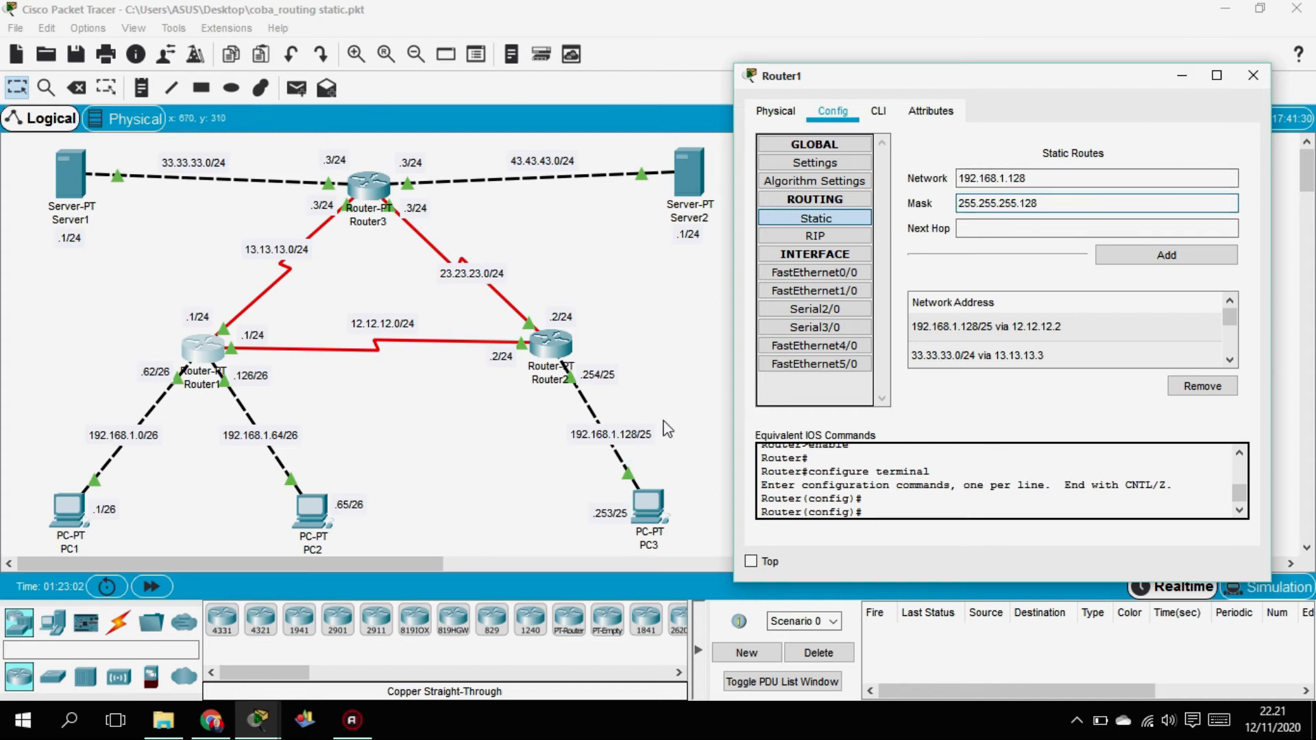
click(1012, 227)
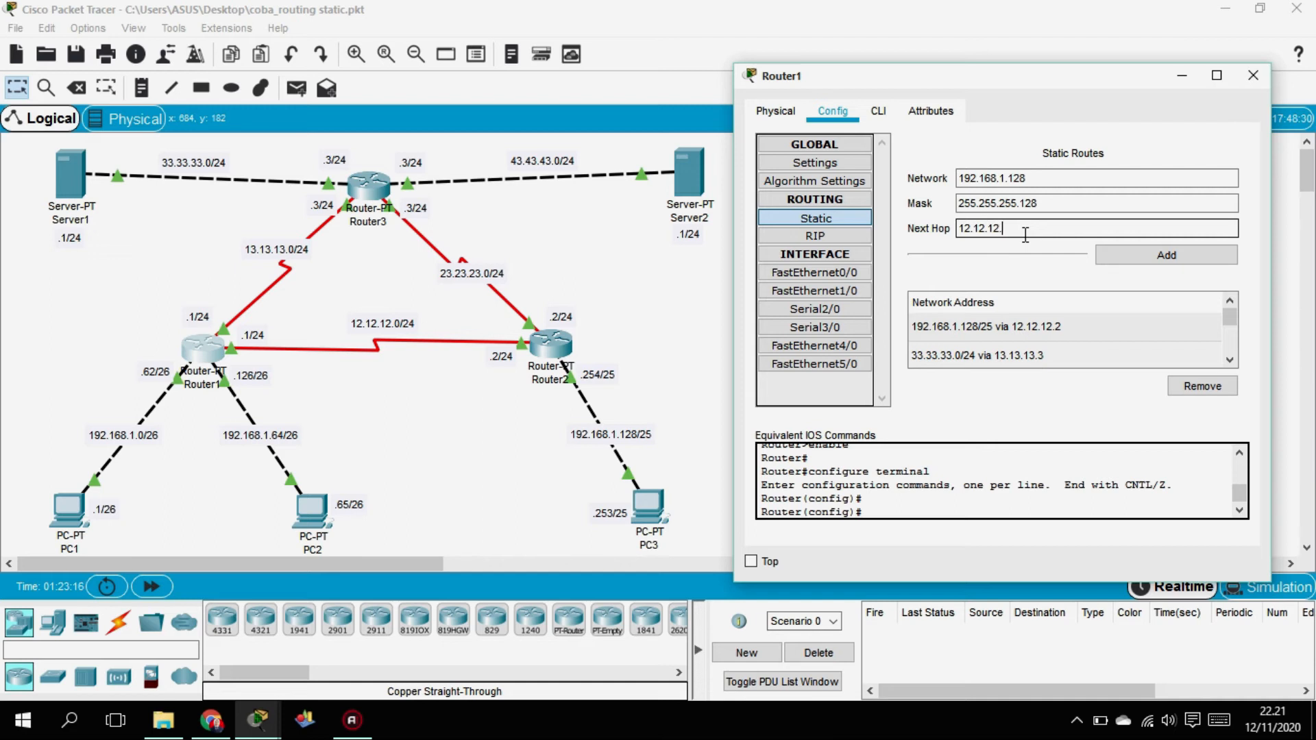
click(1162, 261)
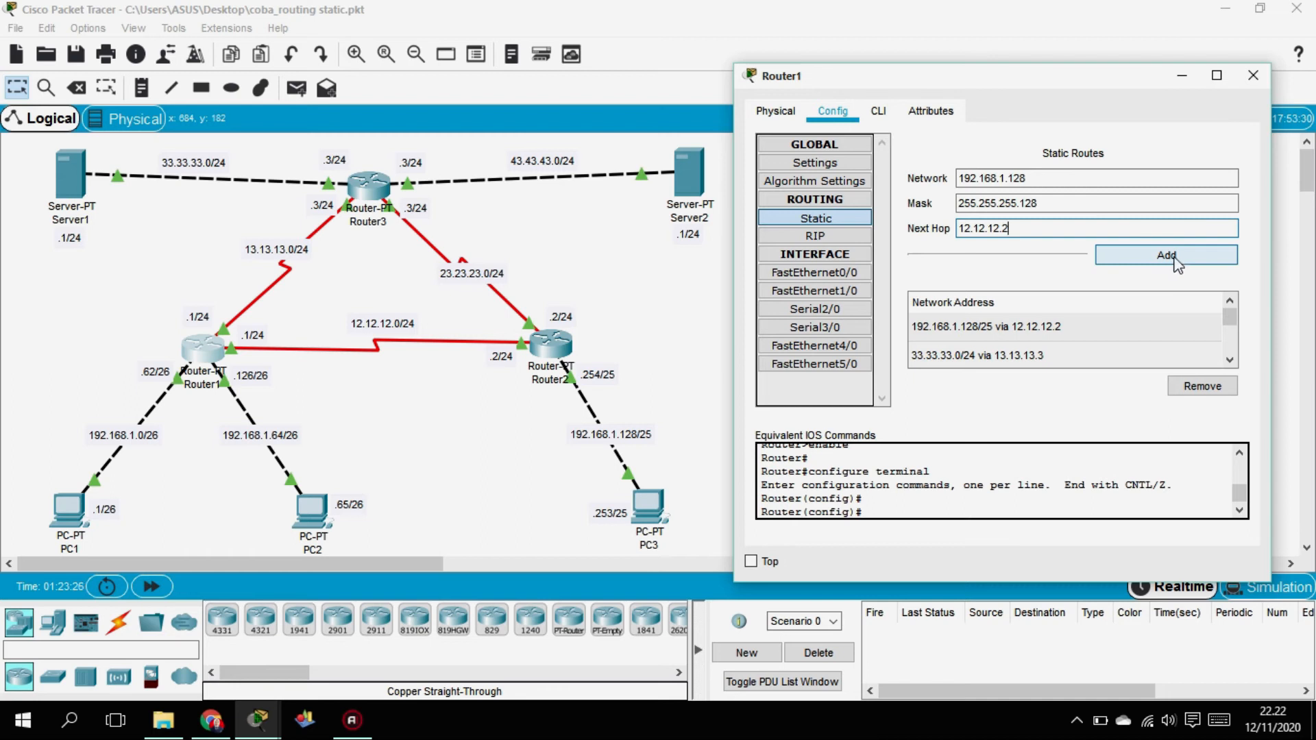
Clear the next hop, mask and network entered for Router1's static route.
drag(1028, 228, 940, 237)
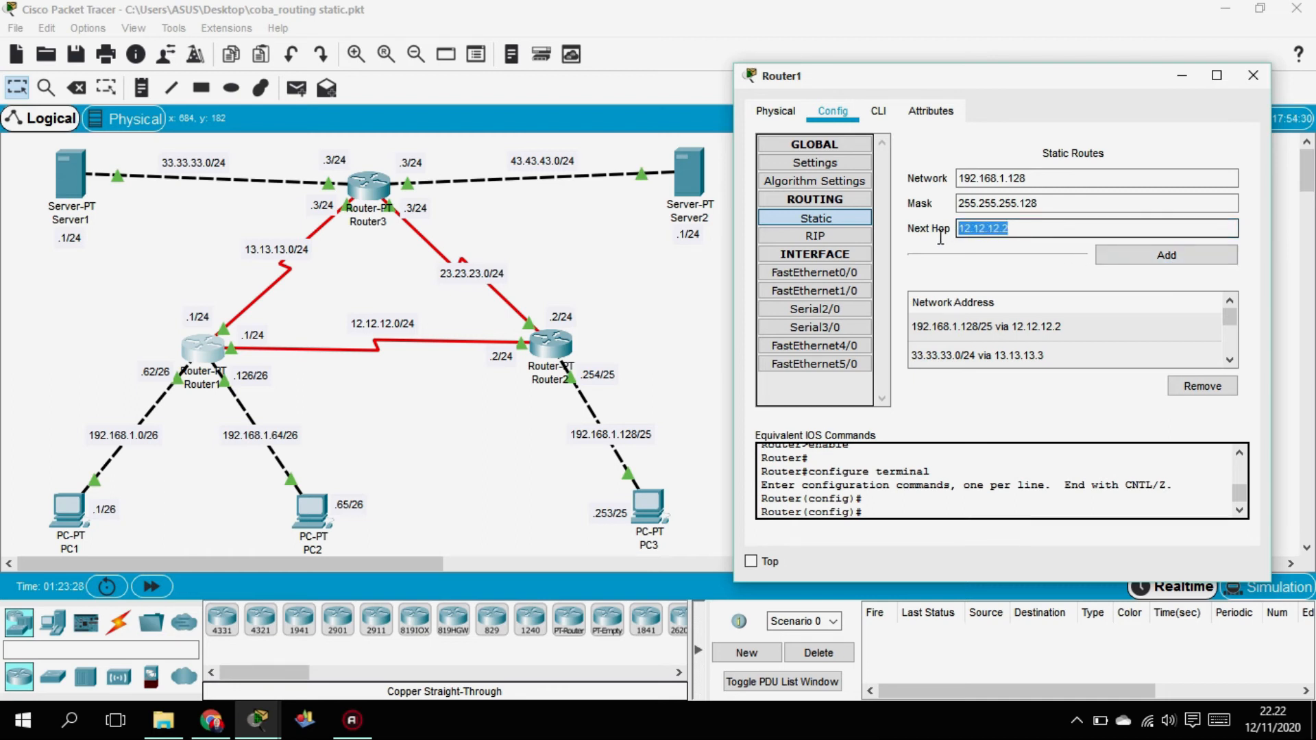
key(Delete)
key(shift+Tab)
key(shift+Tab)
key(Tab)
key(End)
key(shift+Home)
key(Delete)
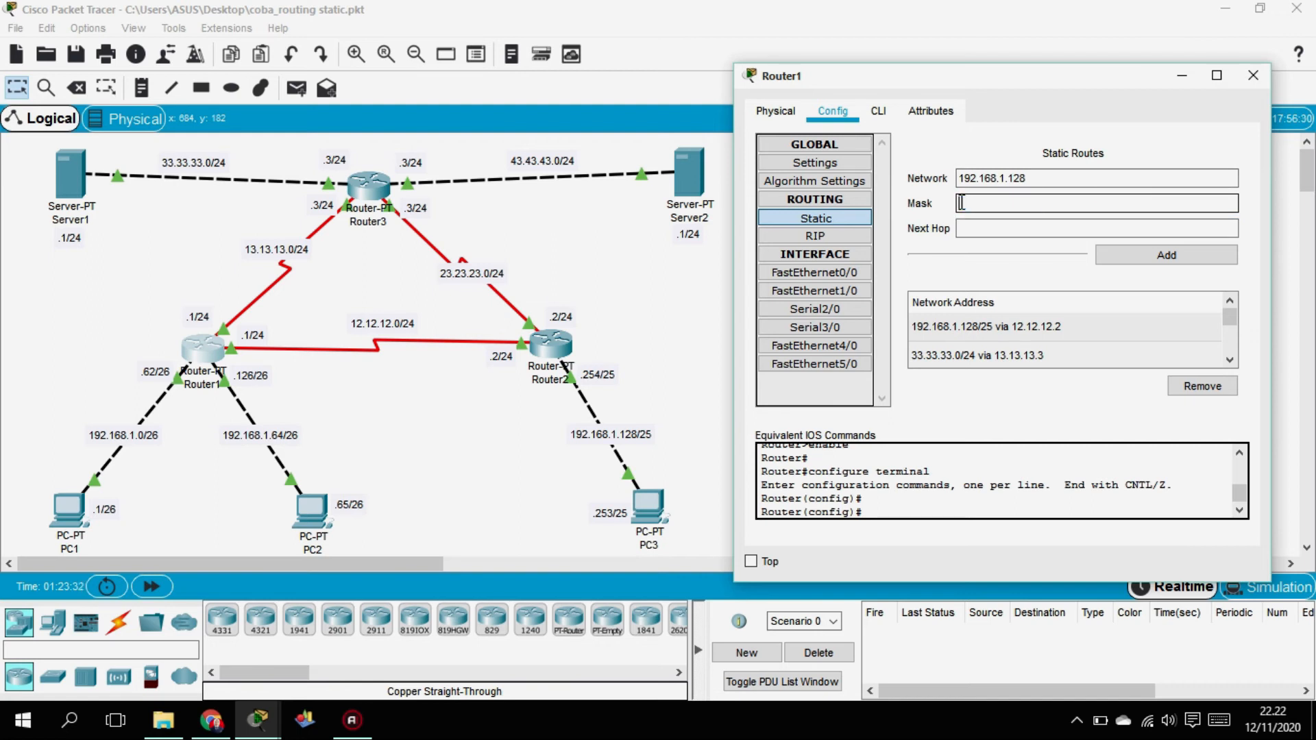
drag(1025, 177, 961, 152)
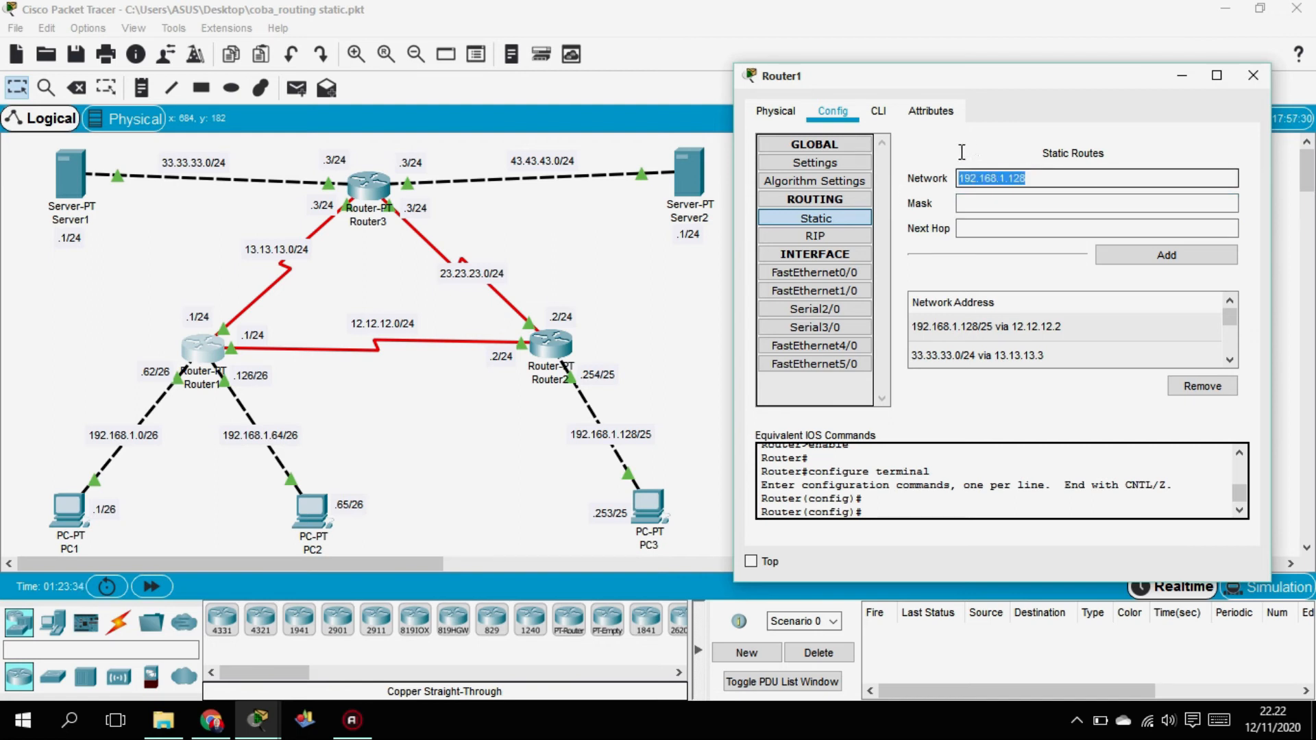
key(Delete)
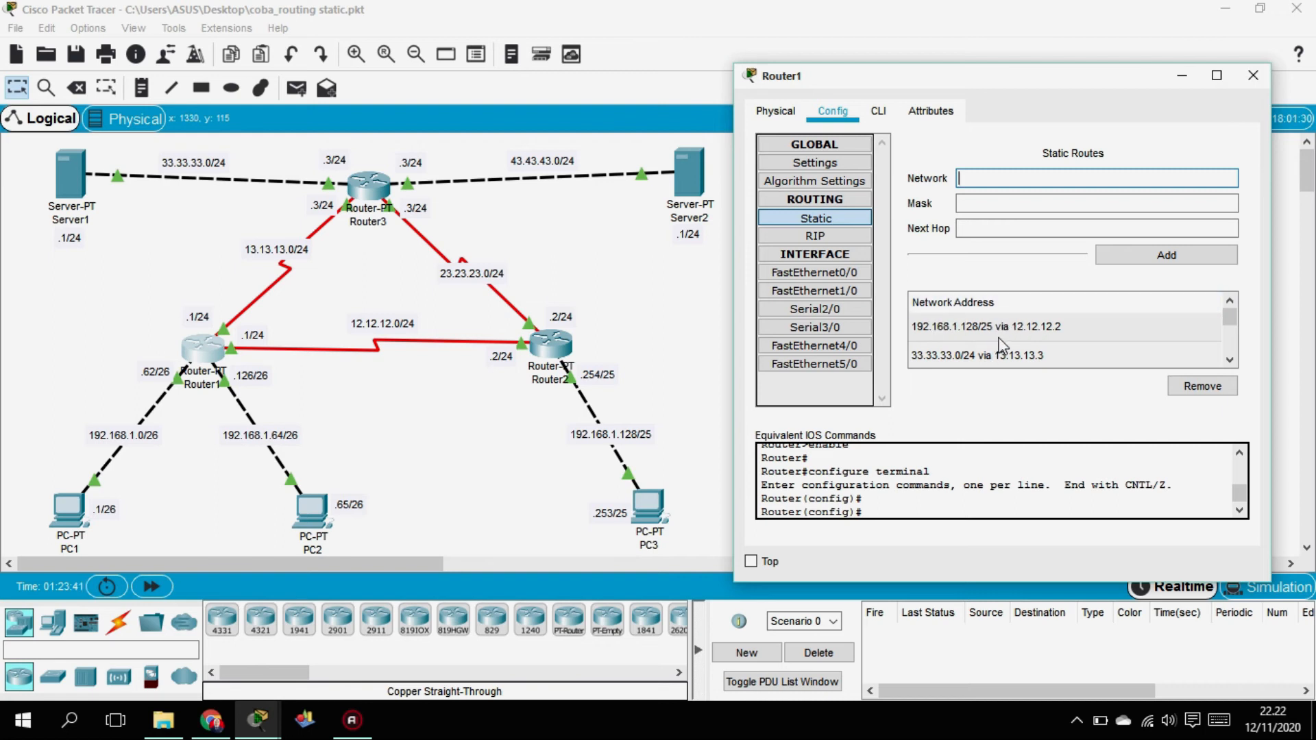
Go through Router1's three static route entries once more and close its configuration.
click(957, 330)
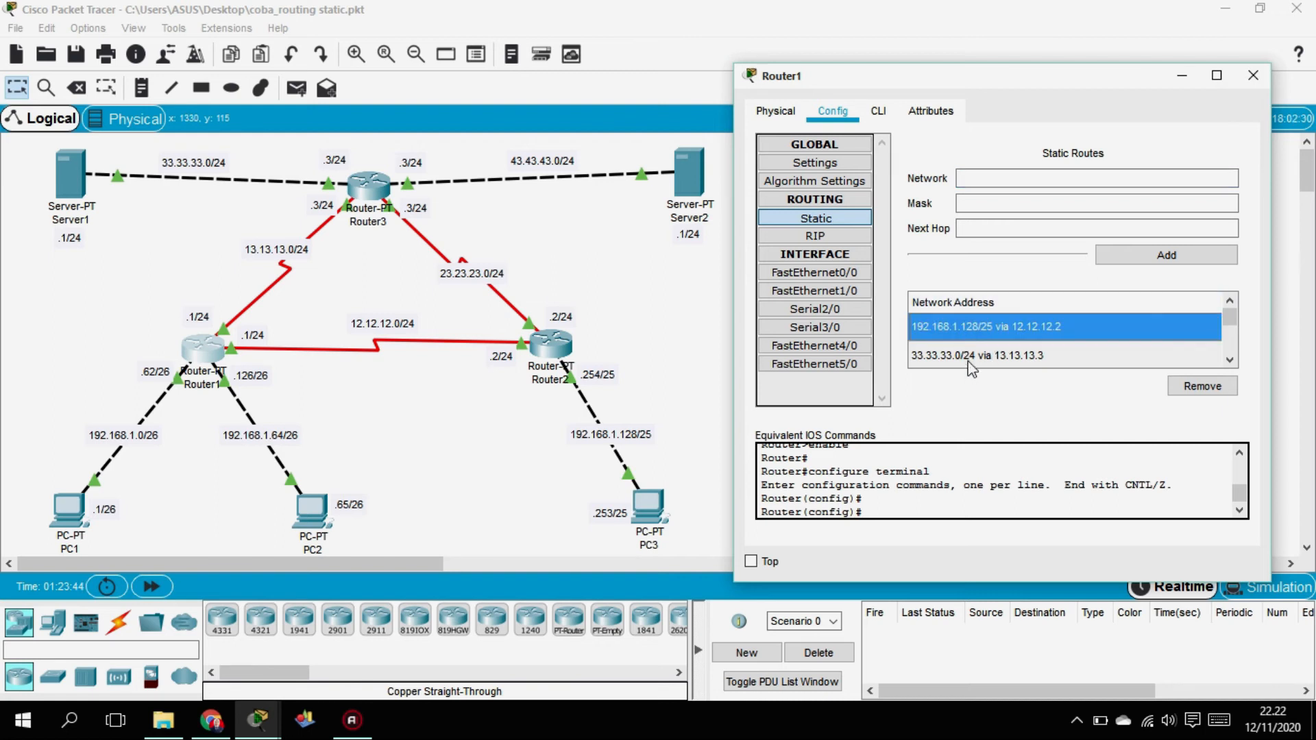
click(964, 356)
scroll(959, 362, down, 1)
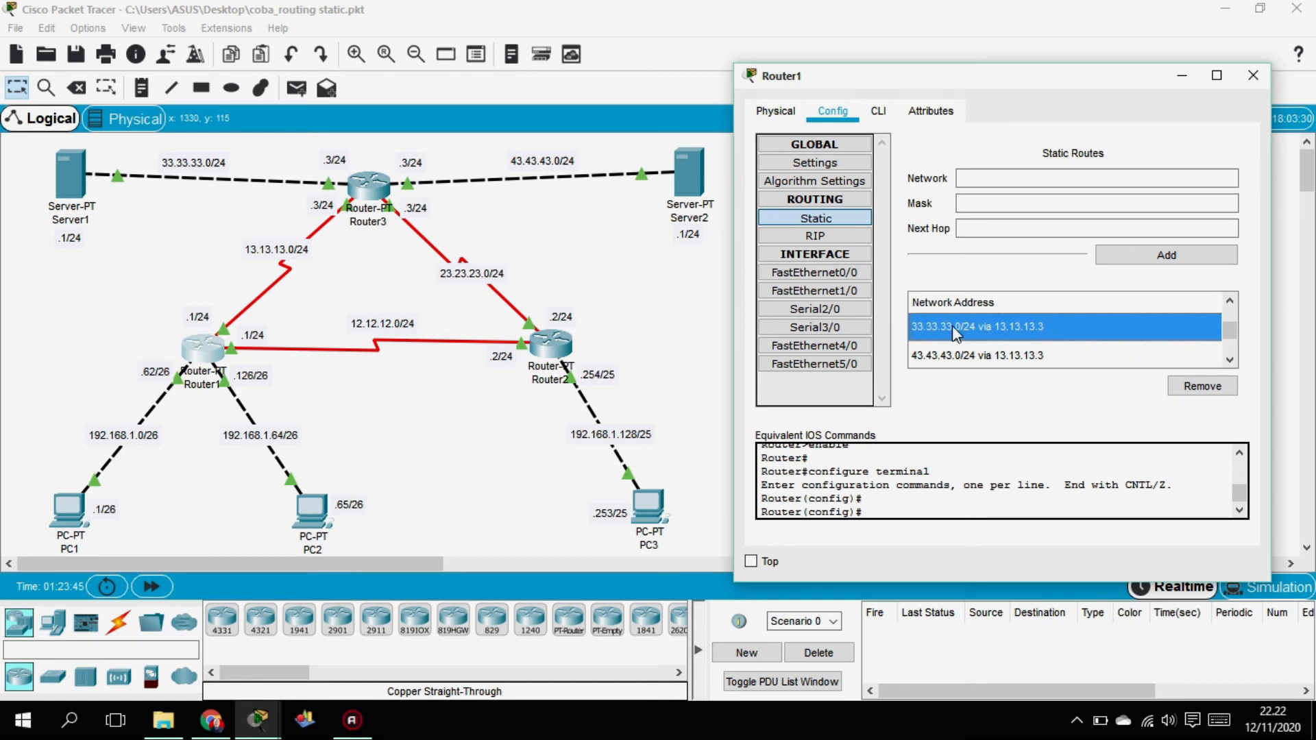
click(977, 355)
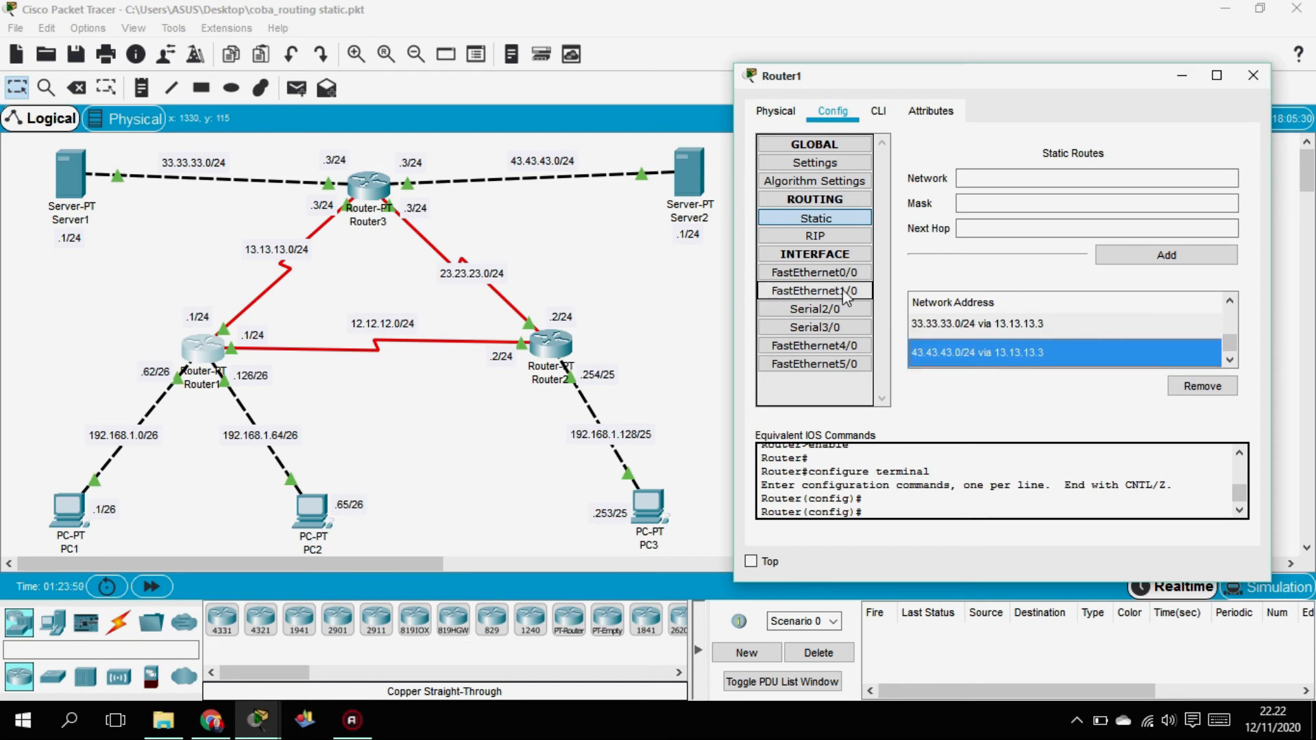
click(1250, 76)
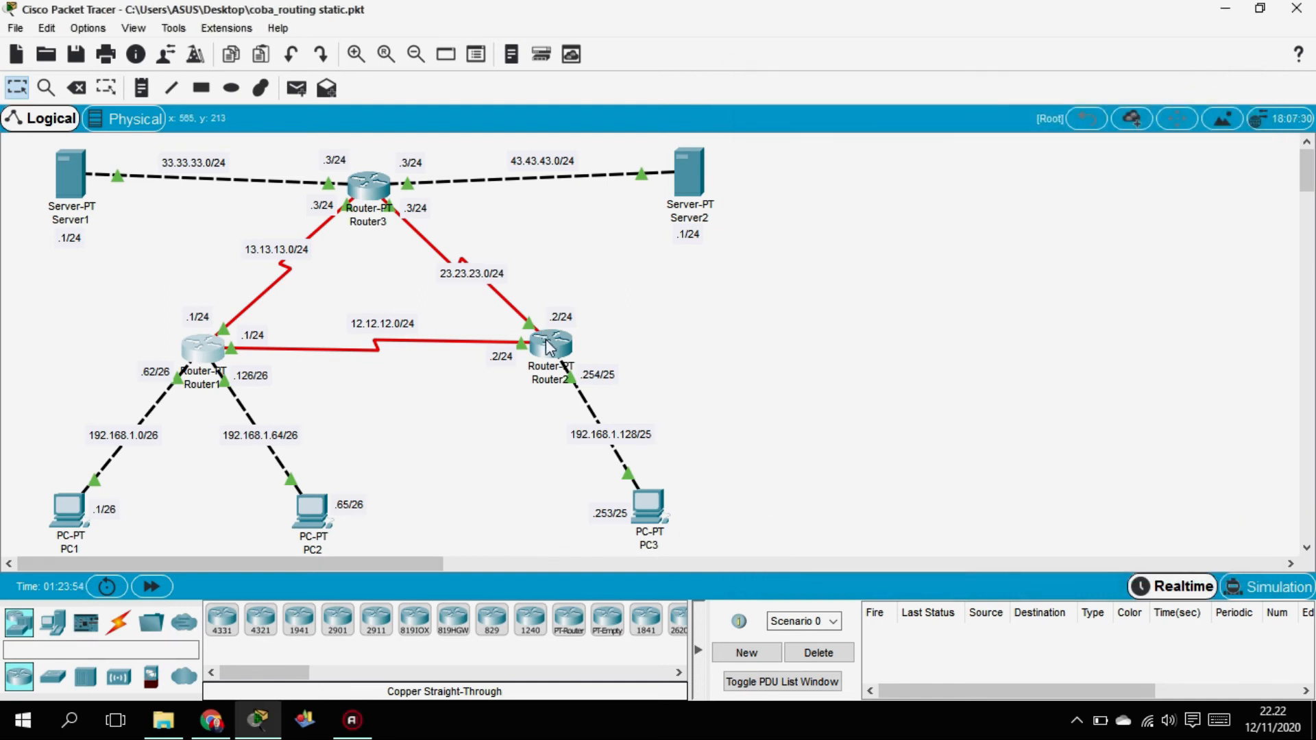
Review Router2's static routes to 192.168.1.0/25, 33.33.33.0/24 and 43.43.43.0/24 with their next hops, and close its configuration.
click(550, 347)
drag(655, 89, 1005, 68)
click(829, 213)
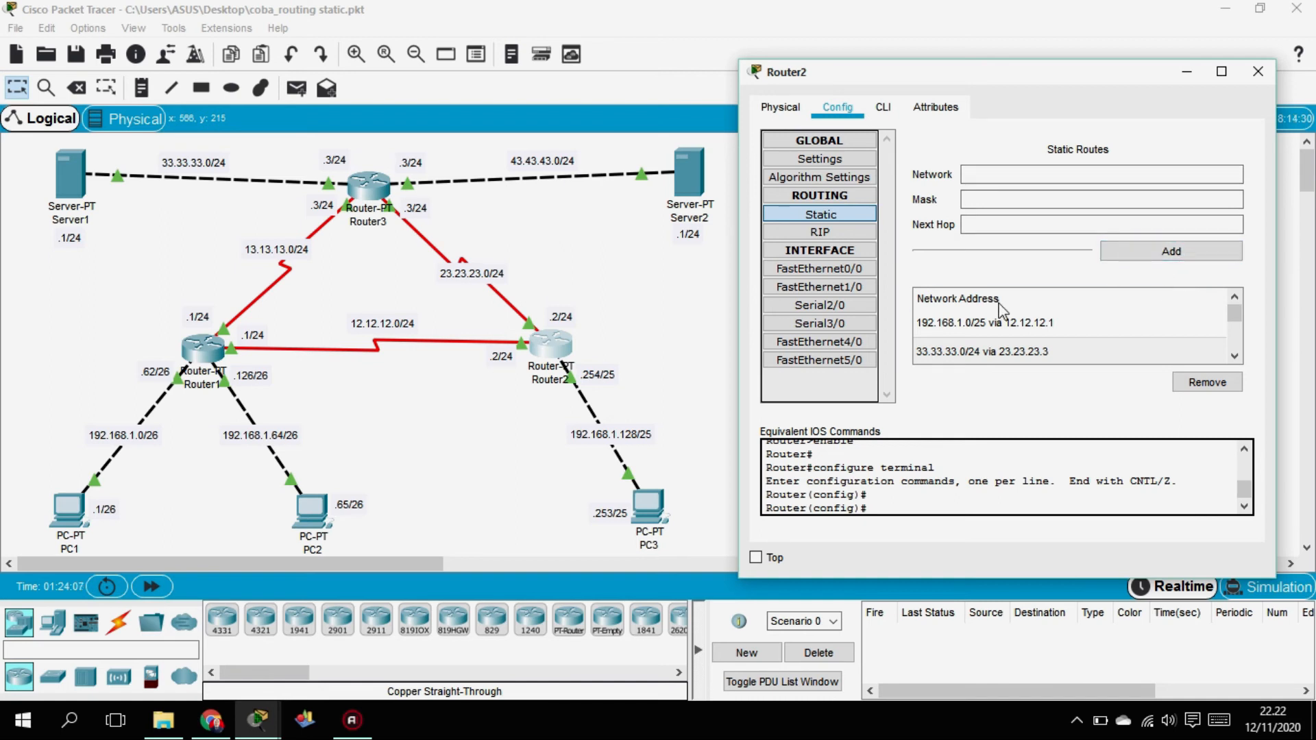
click(976, 322)
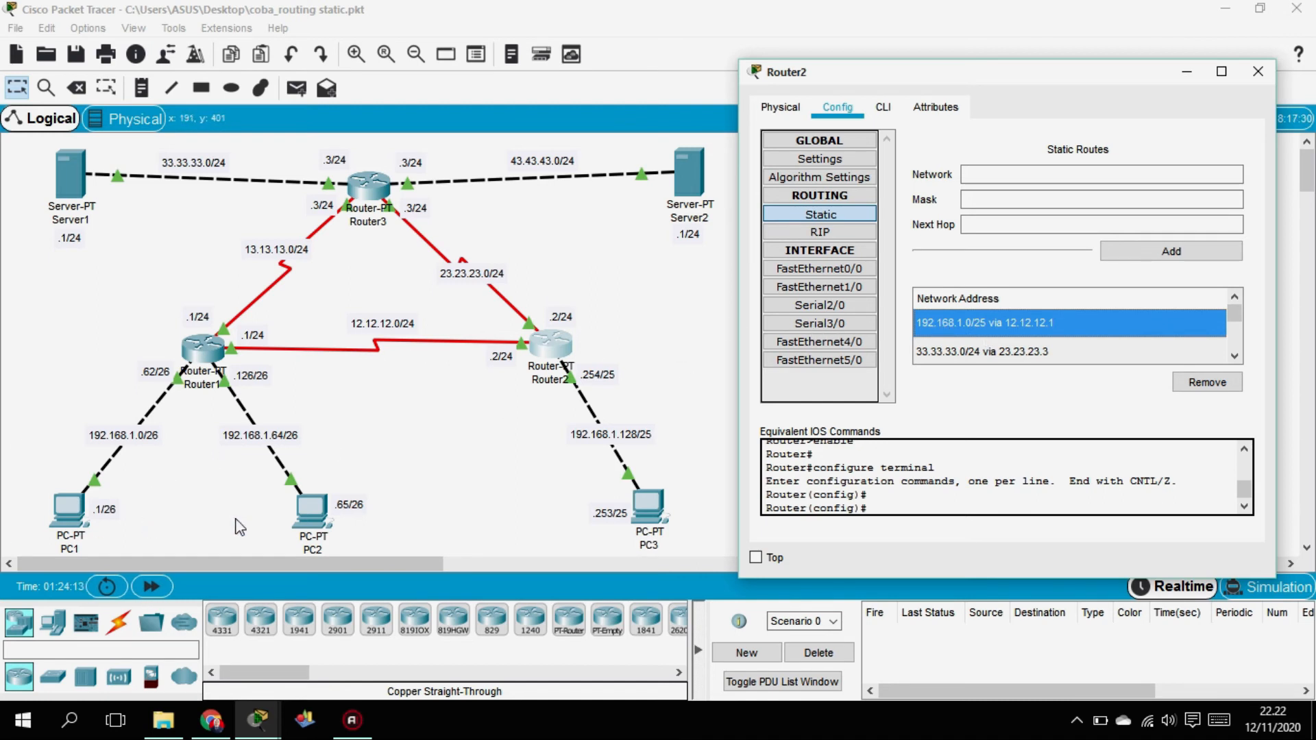
click(939, 351)
scroll(952, 353, down, 1)
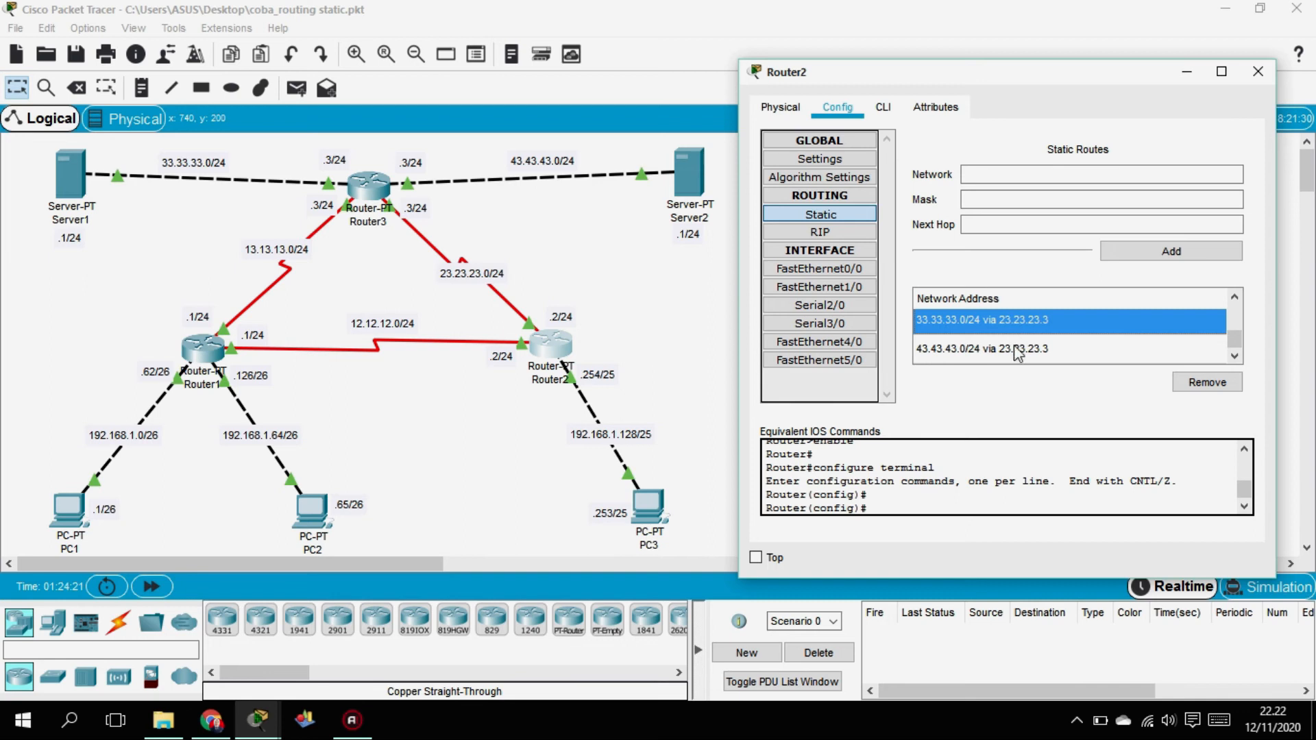
click(972, 346)
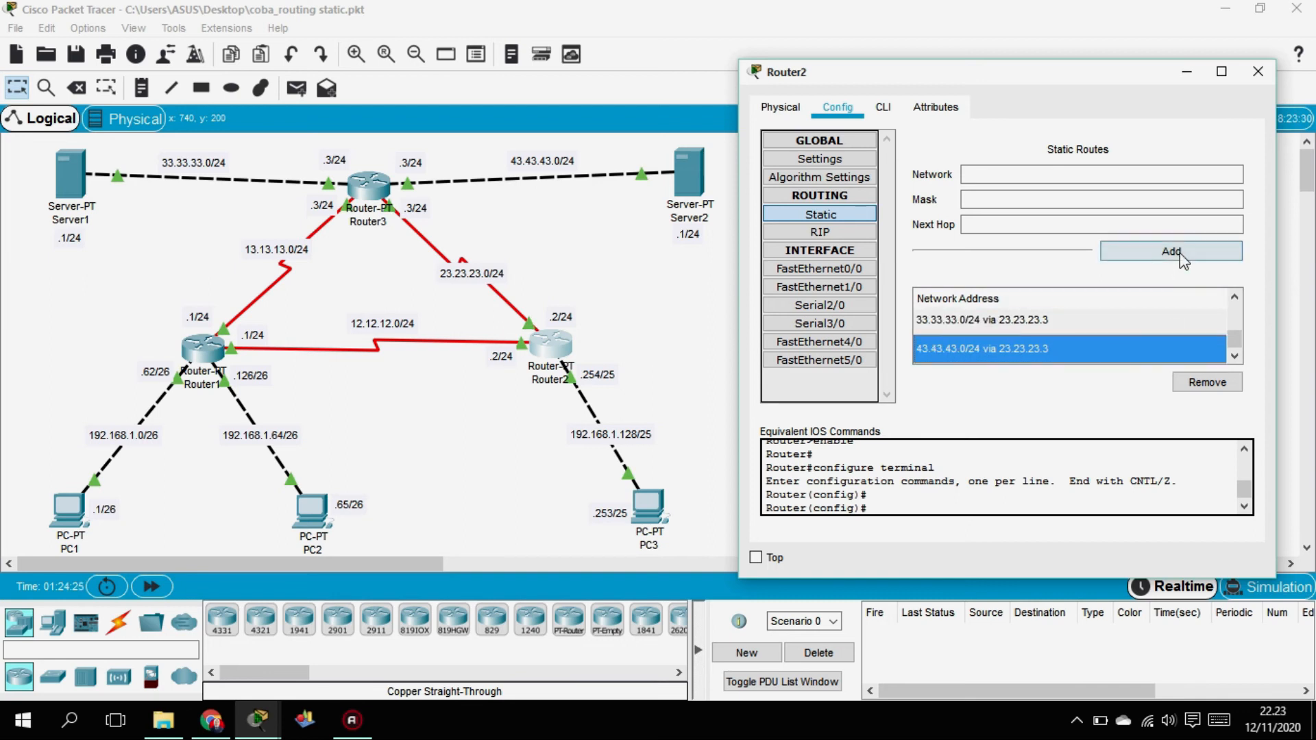
click(1258, 71)
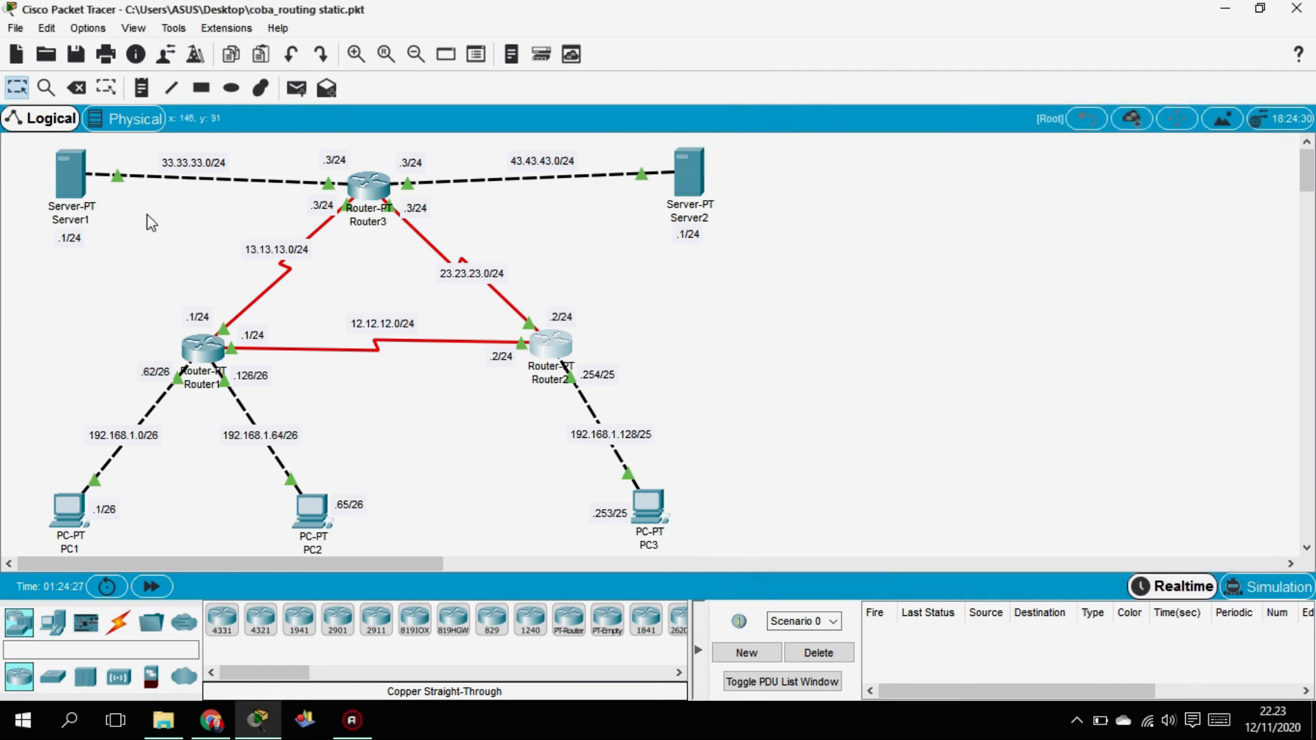
Review Router3's static routes to 192.168.1.128/25 and 192.168.1.0/25 with their next hops, and close its configuration.
click(363, 193)
drag(674, 97, 1099, 104)
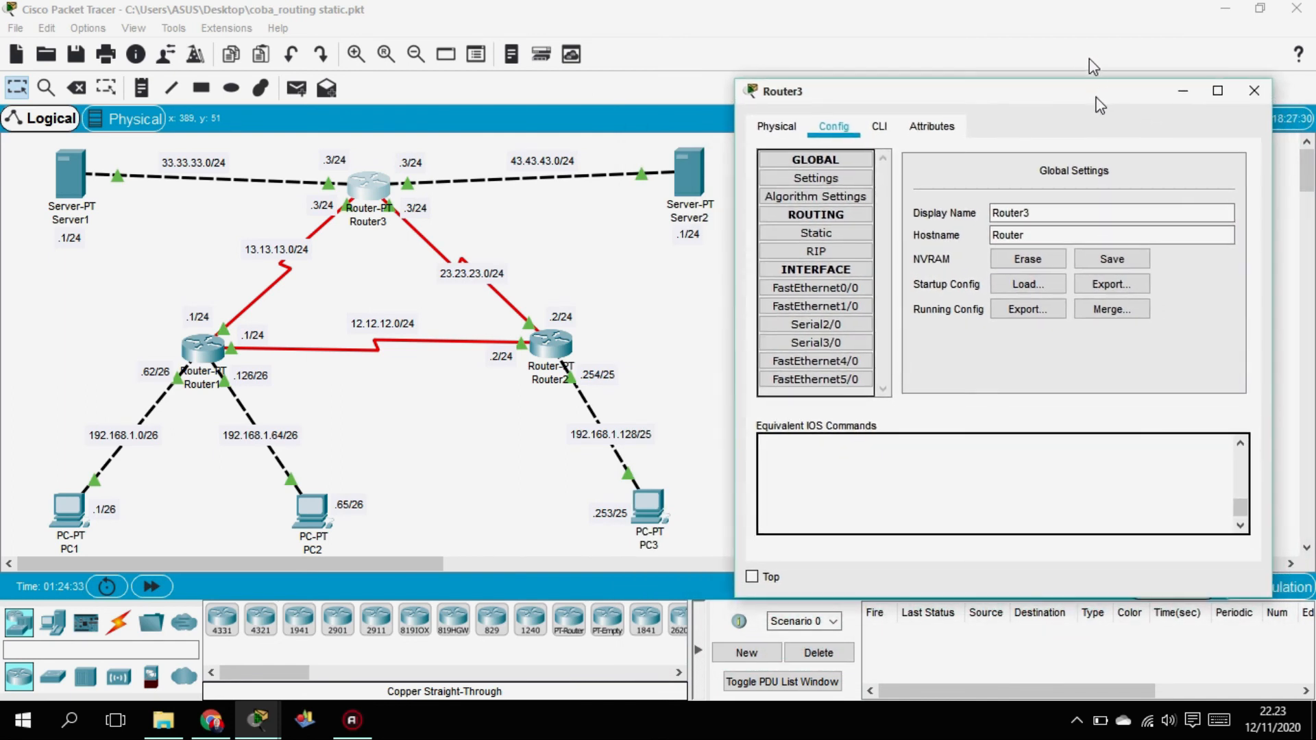
click(820, 234)
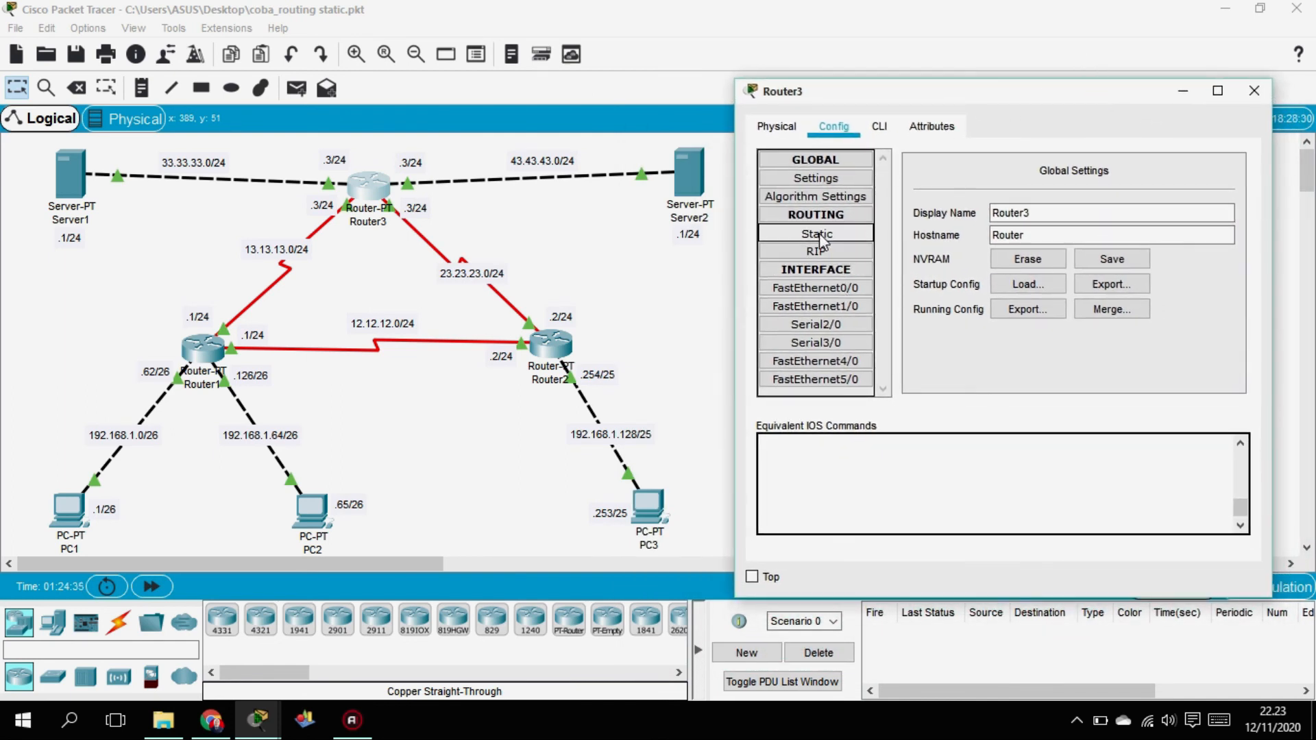
click(1027, 341)
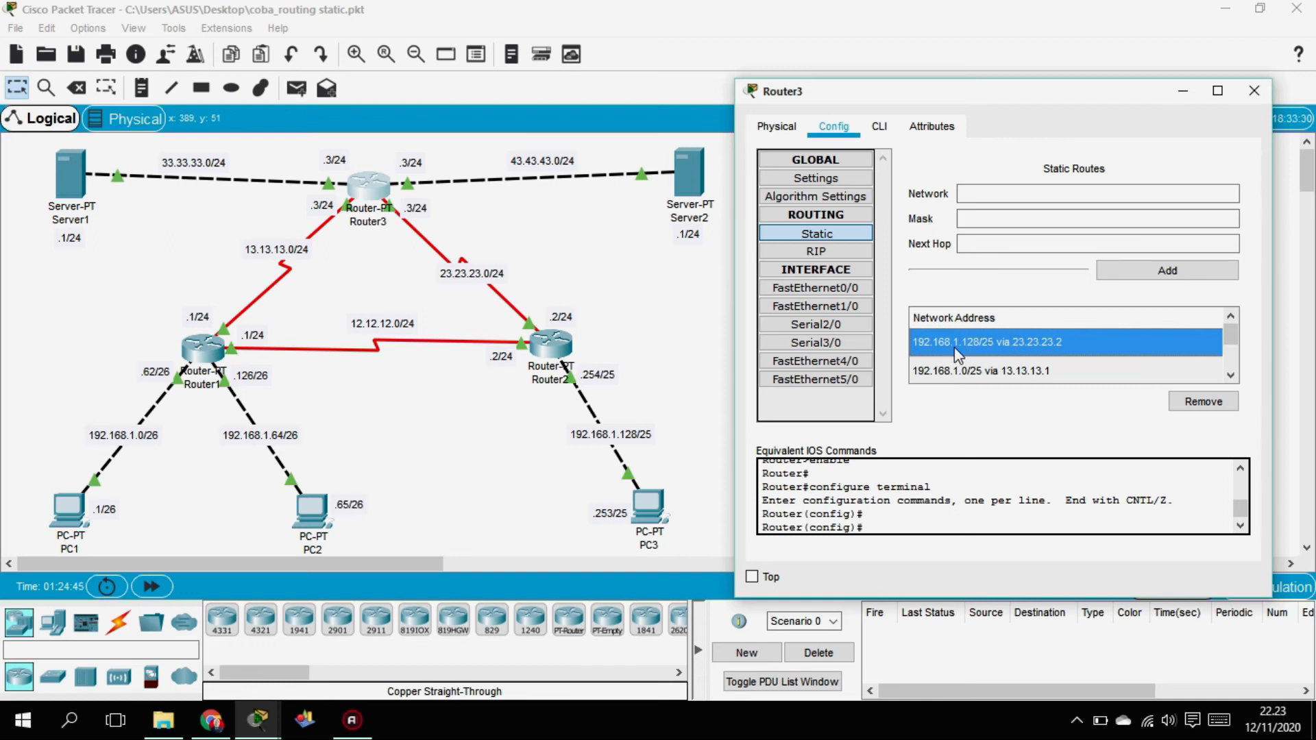
click(990, 374)
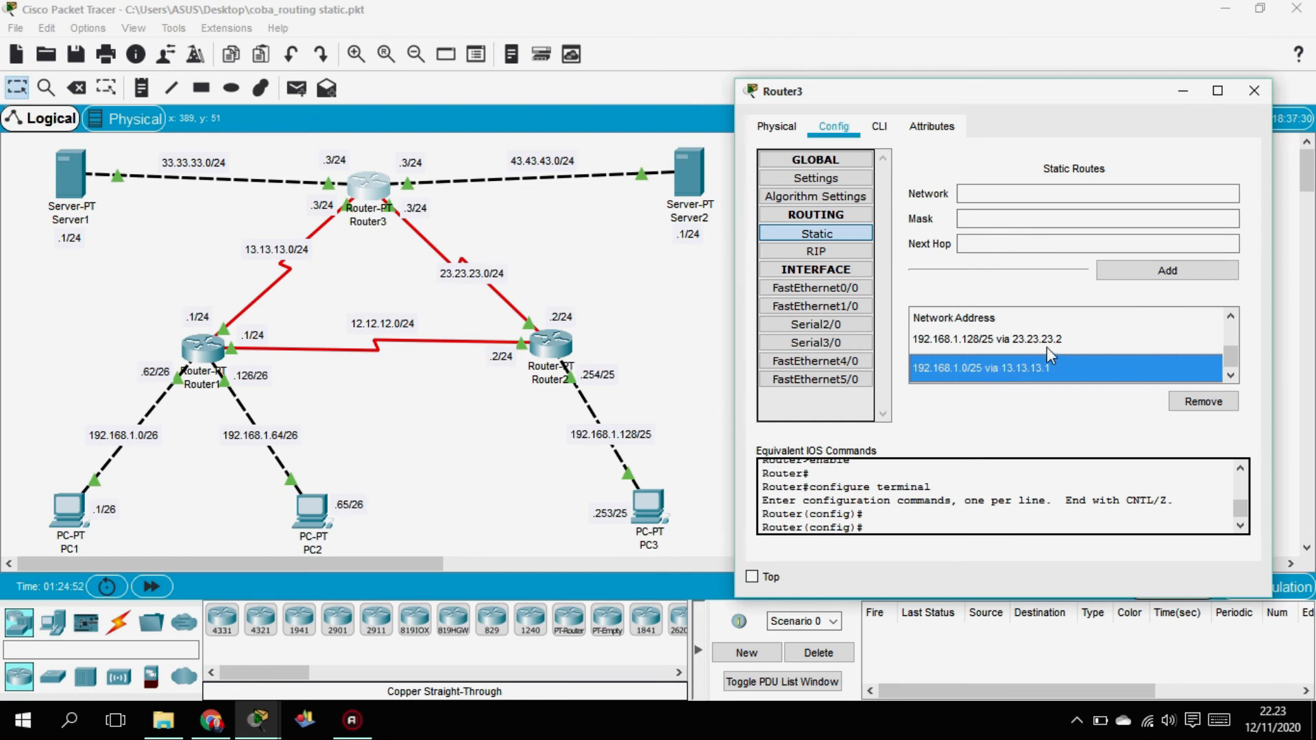
click(1253, 91)
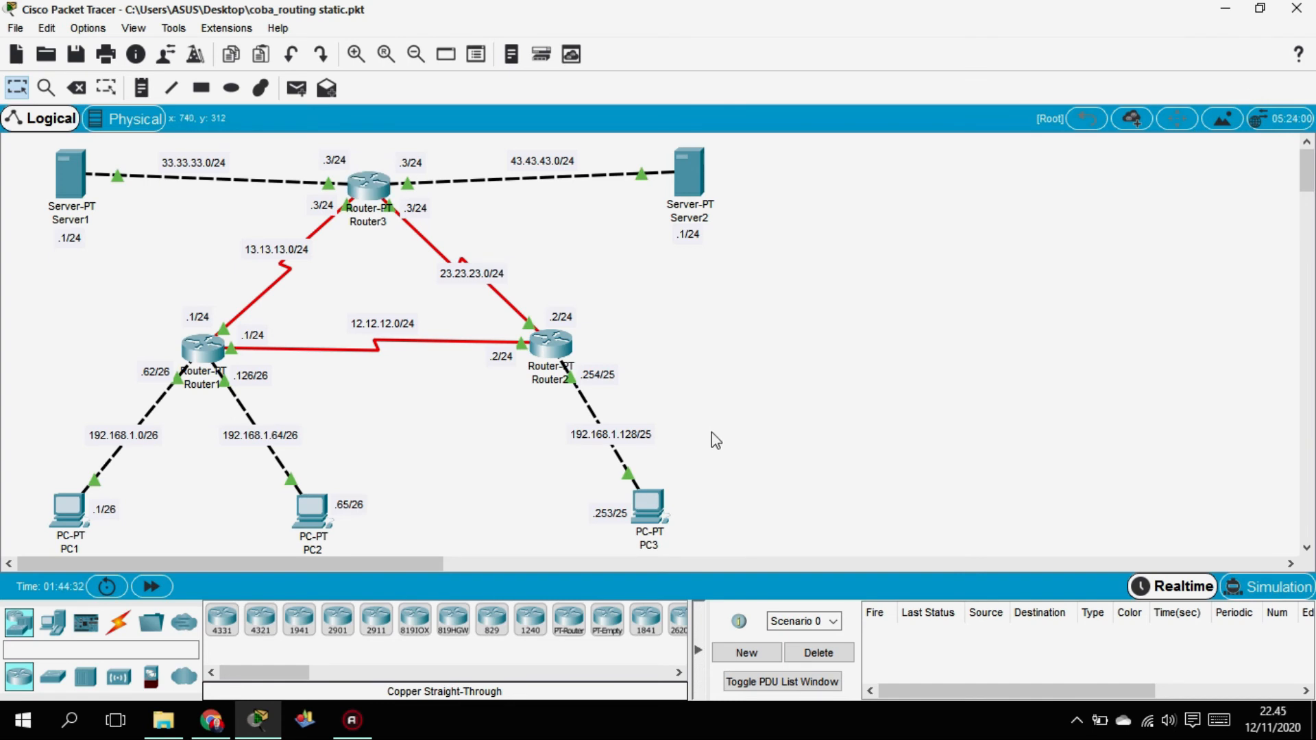
Switch to Chrome, read the simulation task list of PDU transfers between PCs and servers, and return to Packet Tracer.
click(208, 730)
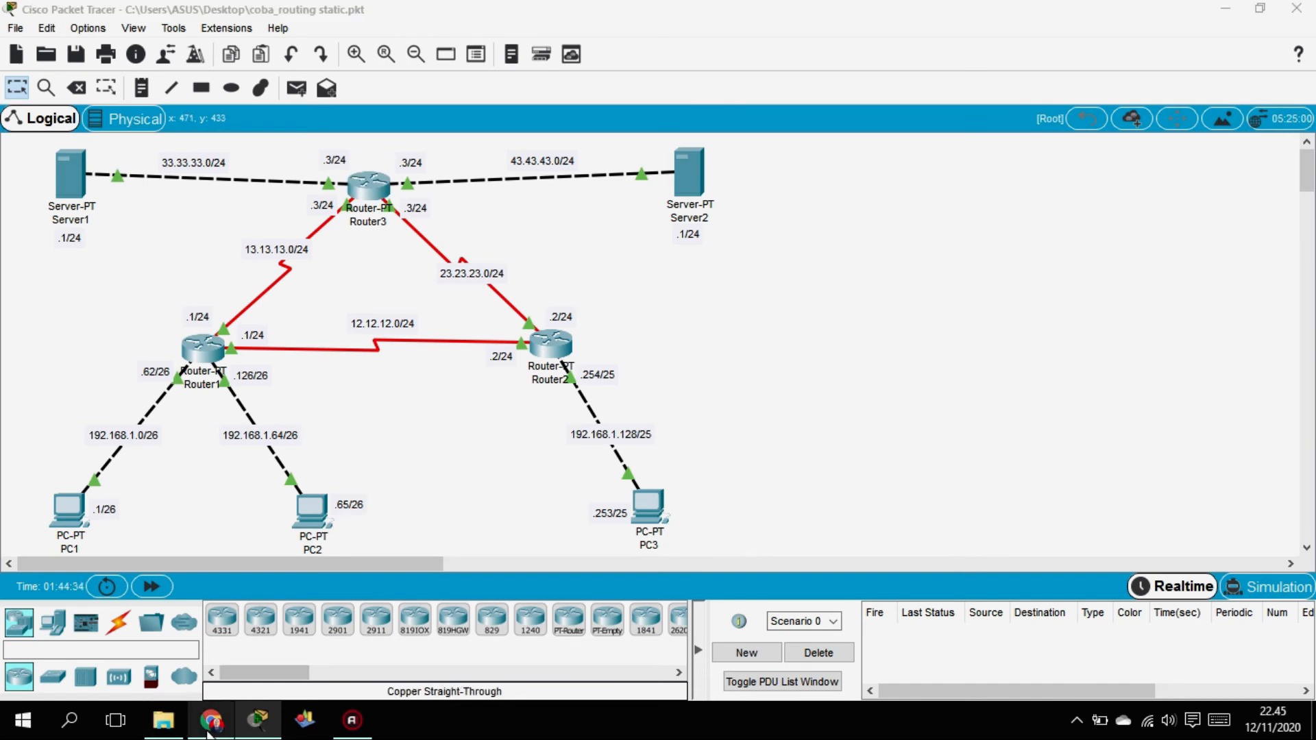
scroll(274, 464, down, 3)
key(ctrl+minus)
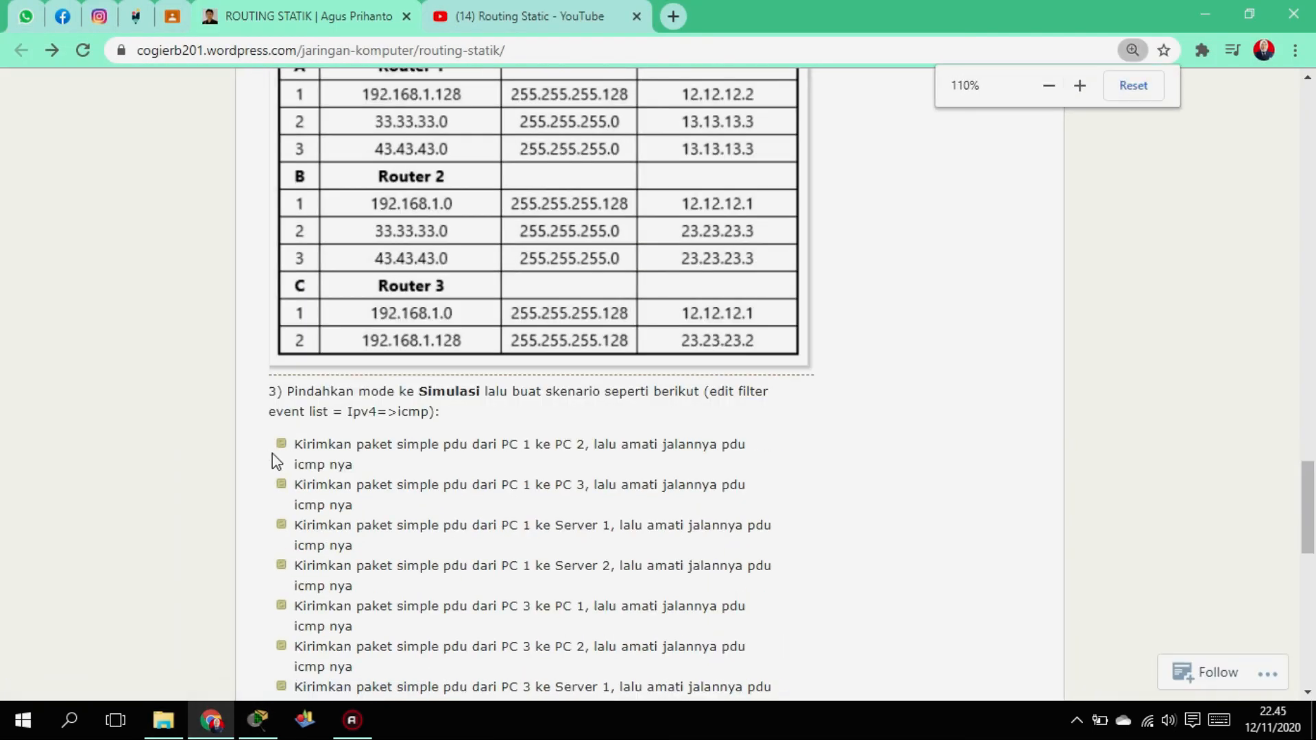
scroll(384, 458, down, 4)
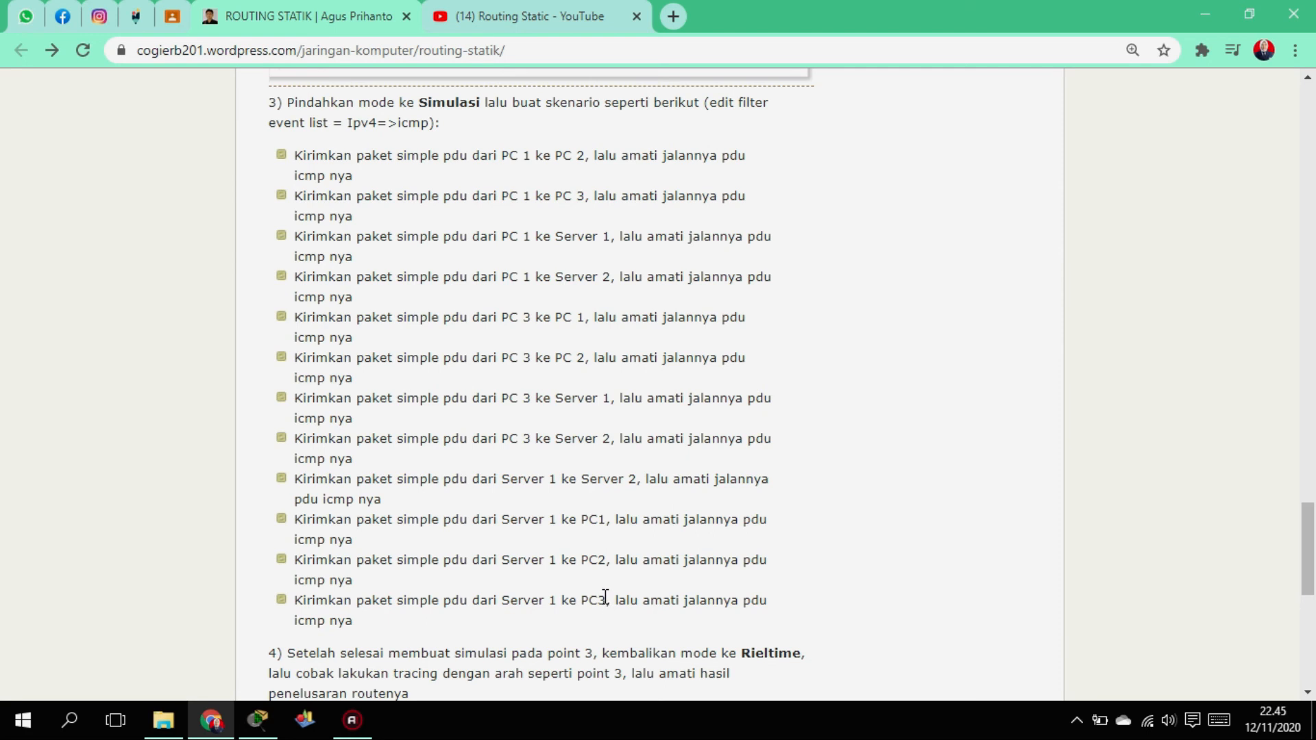
click(256, 723)
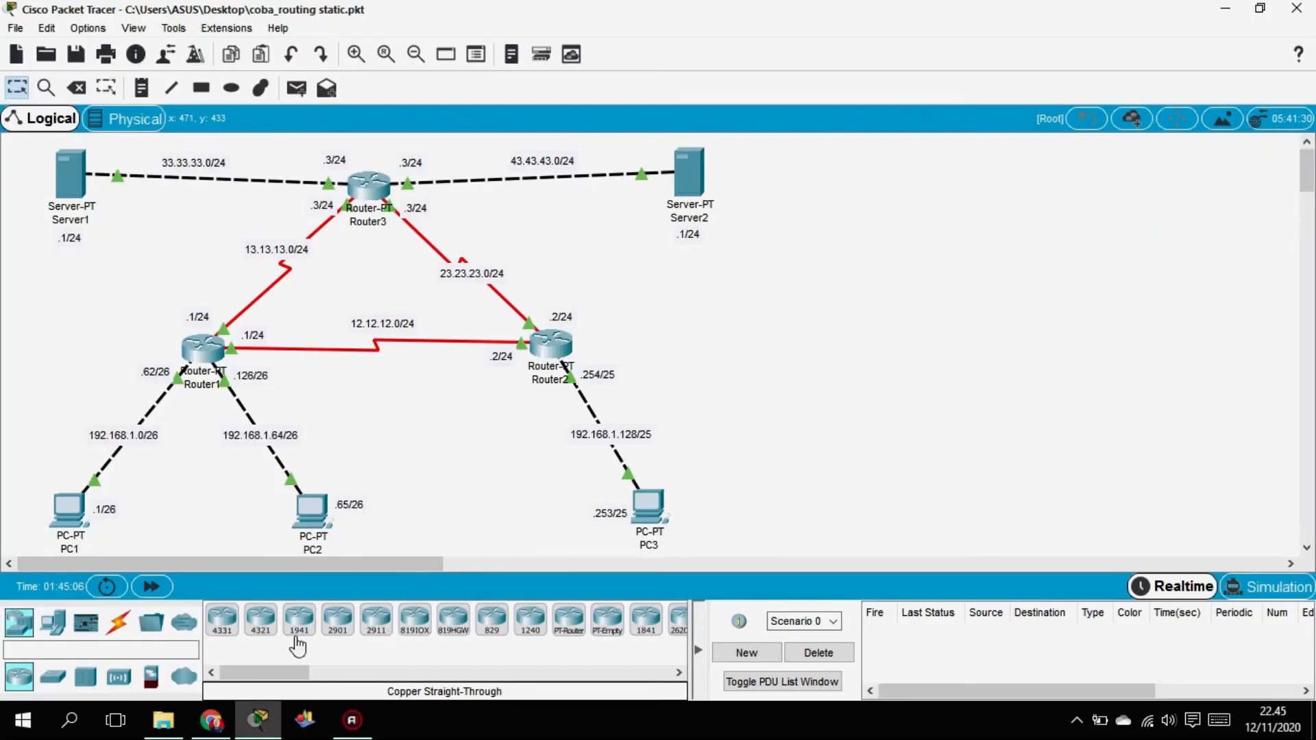
Switch to Simulation mode and check that ICMP is enabled in the IPv4 event filters.
click(1294, 590)
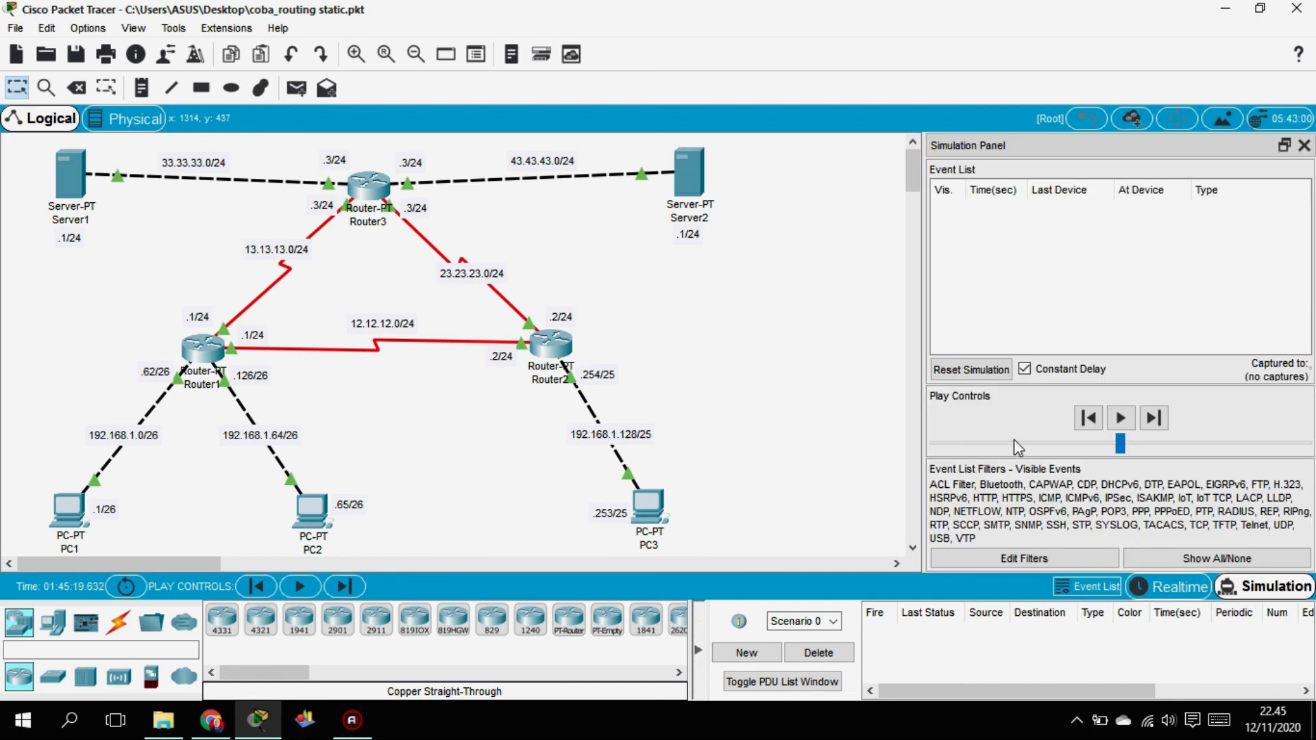
click(1071, 558)
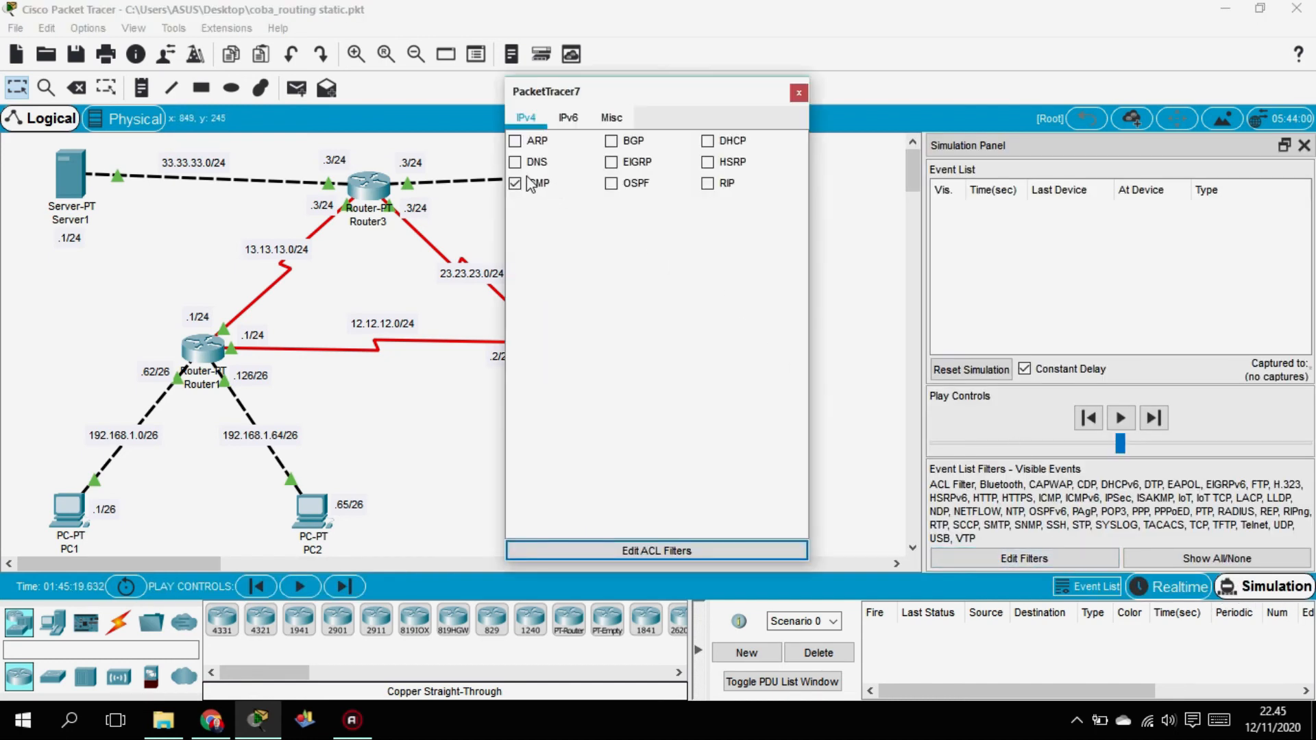
click(798, 93)
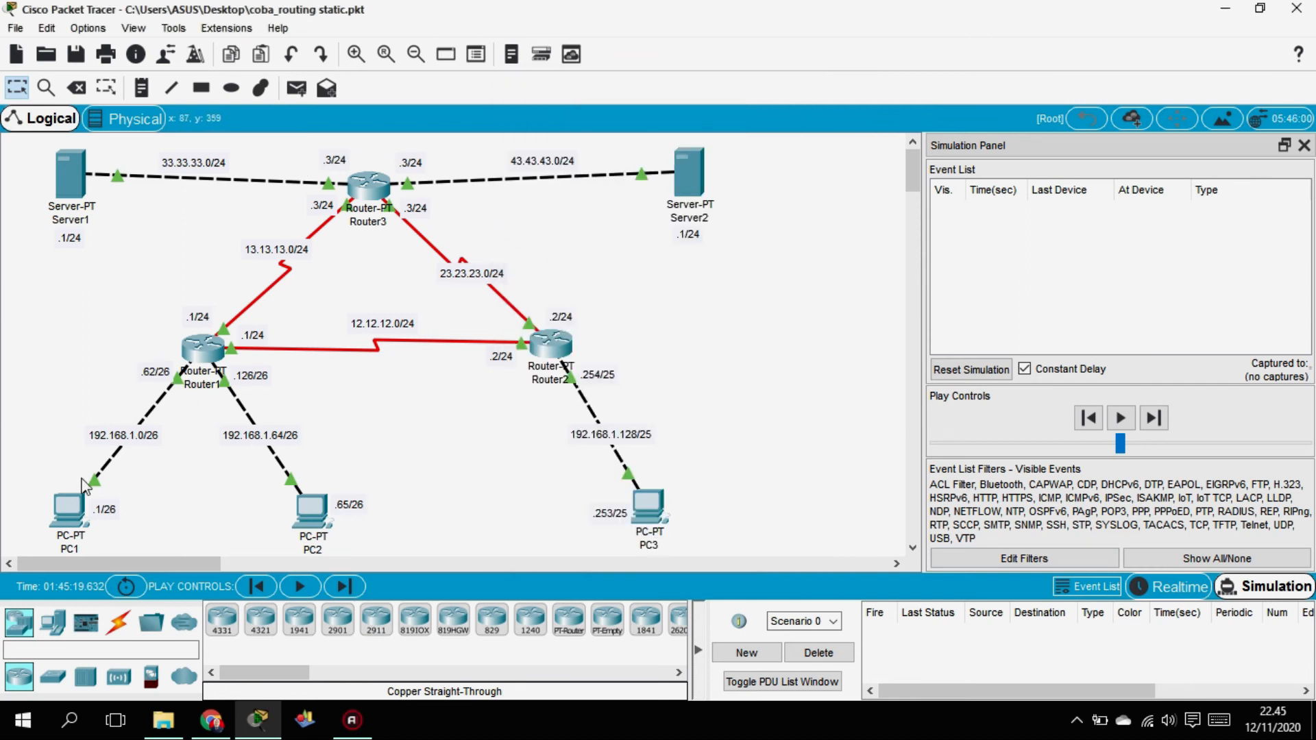
Simulate a simple PDU from PC1 to PC2 one event at a time through its return to PC1, and delete the scenario.
click(296, 88)
click(69, 505)
click(312, 507)
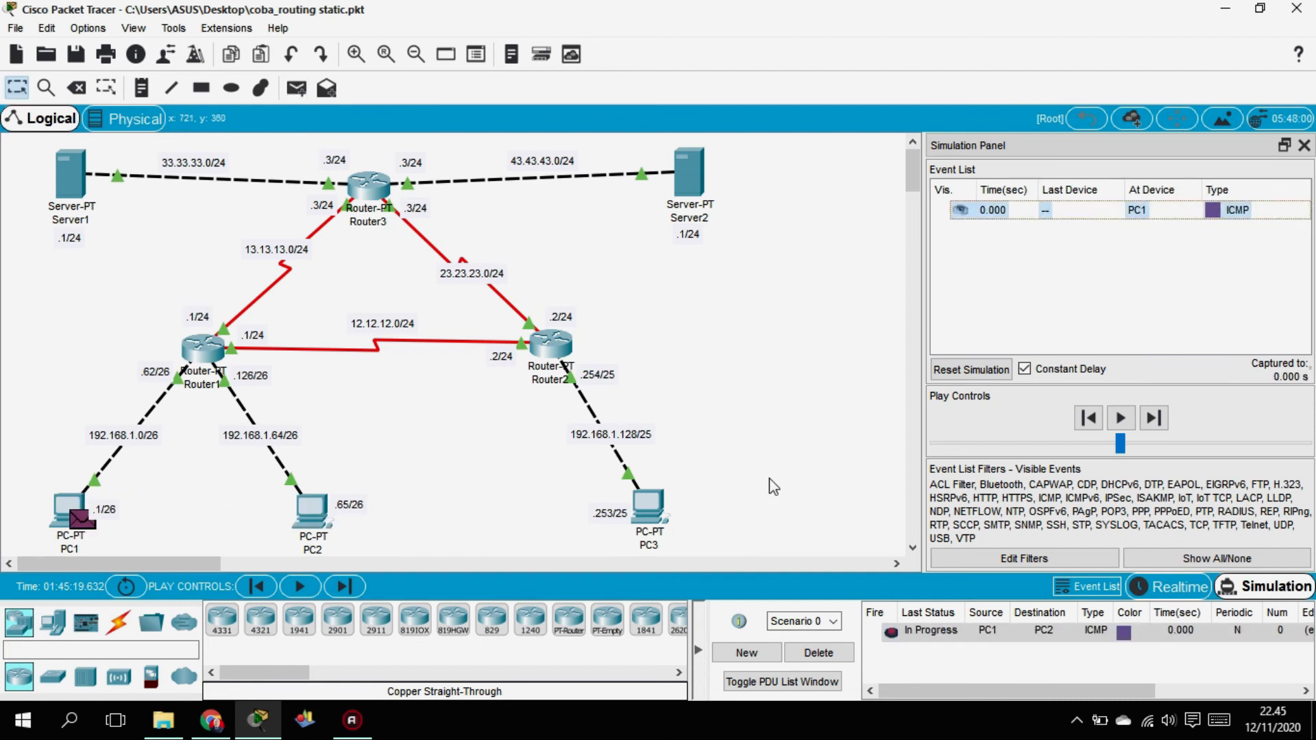
click(1153, 418)
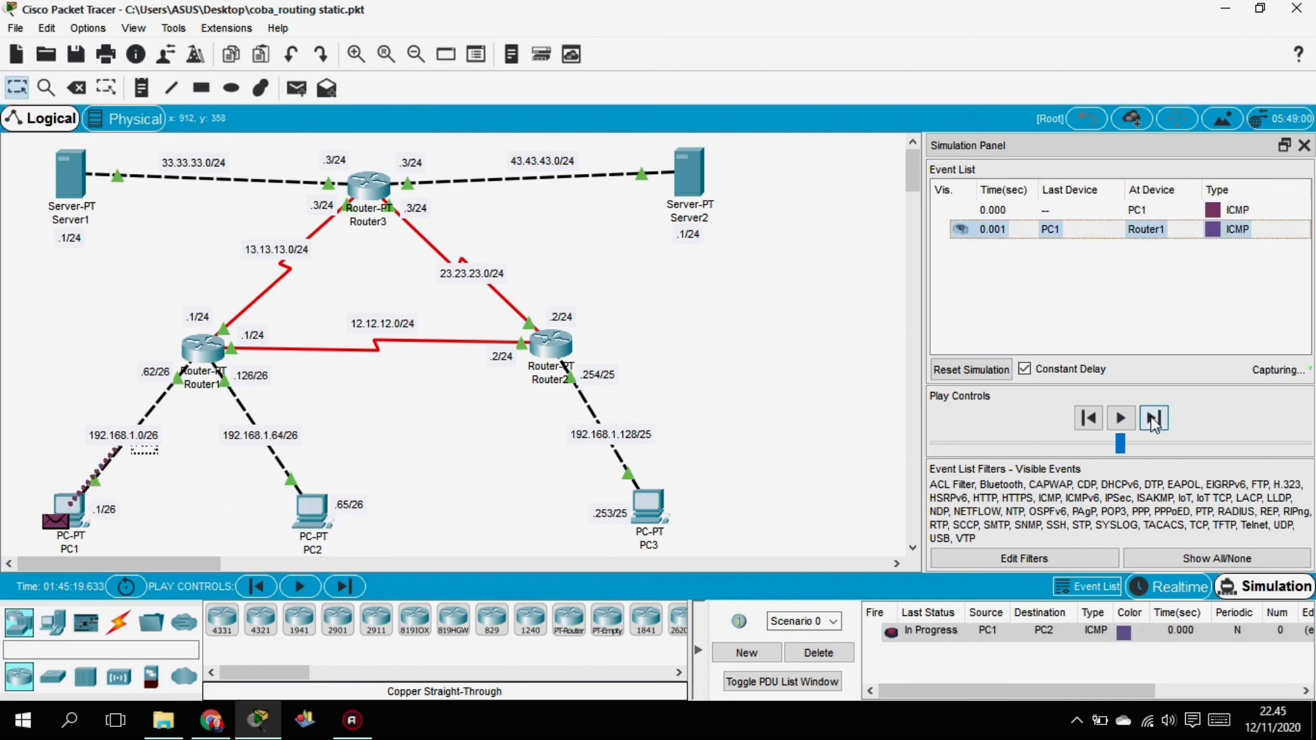
click(1153, 418)
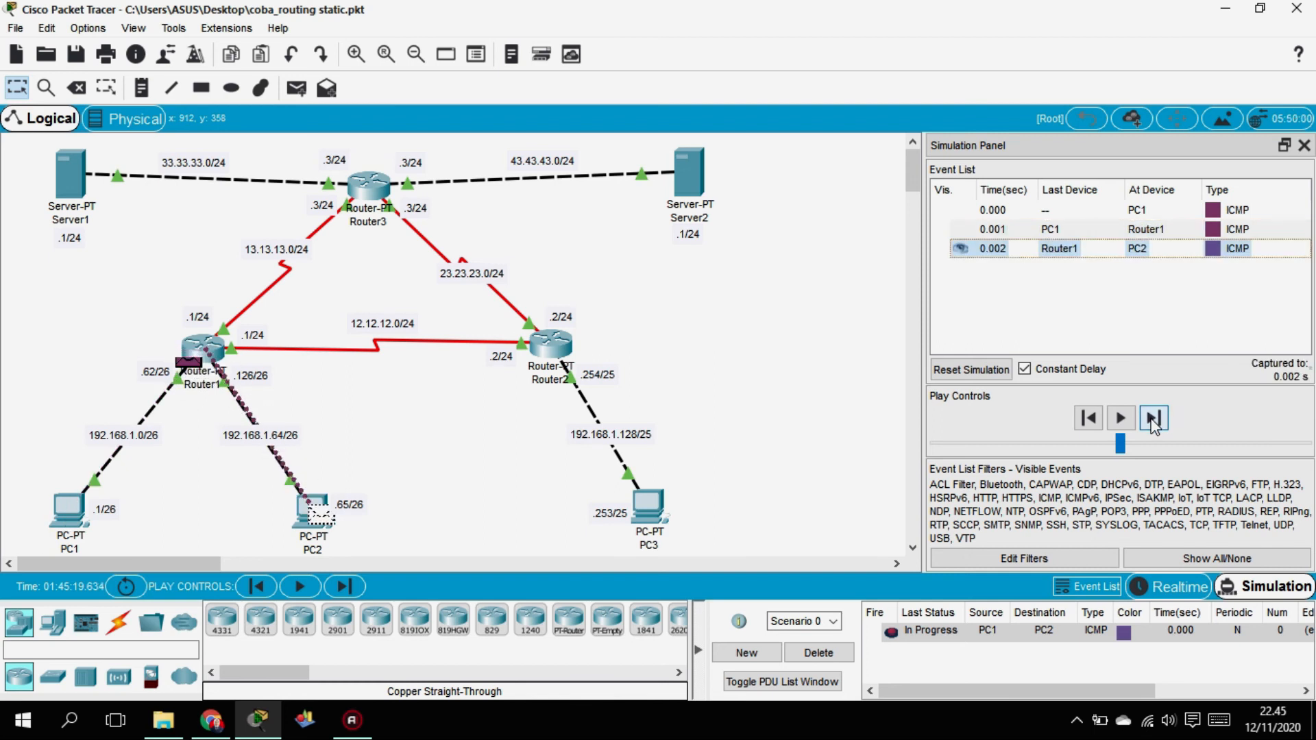
click(1154, 419)
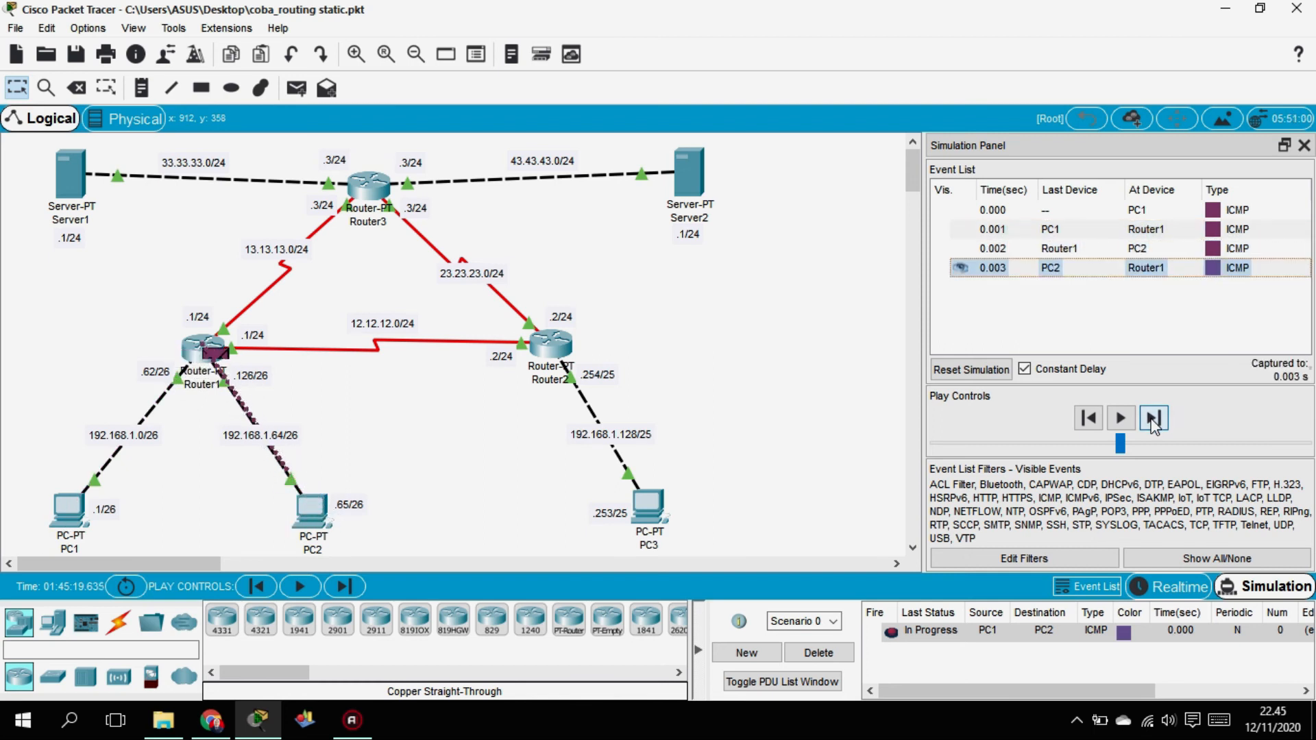
click(1153, 418)
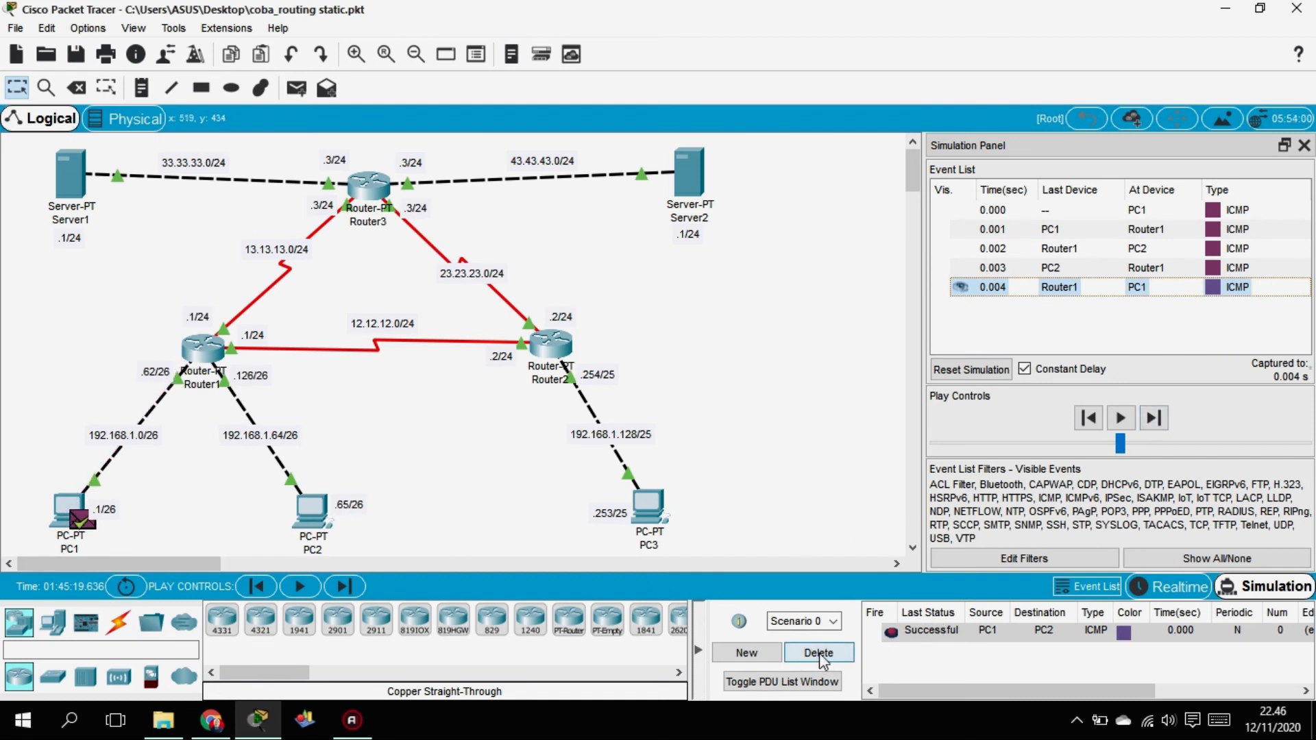
click(818, 653)
Simulate a simple PDU from PC1 to PC3 one event at a time through its return to PC1, and delete the scenario.
click(298, 87)
click(68, 509)
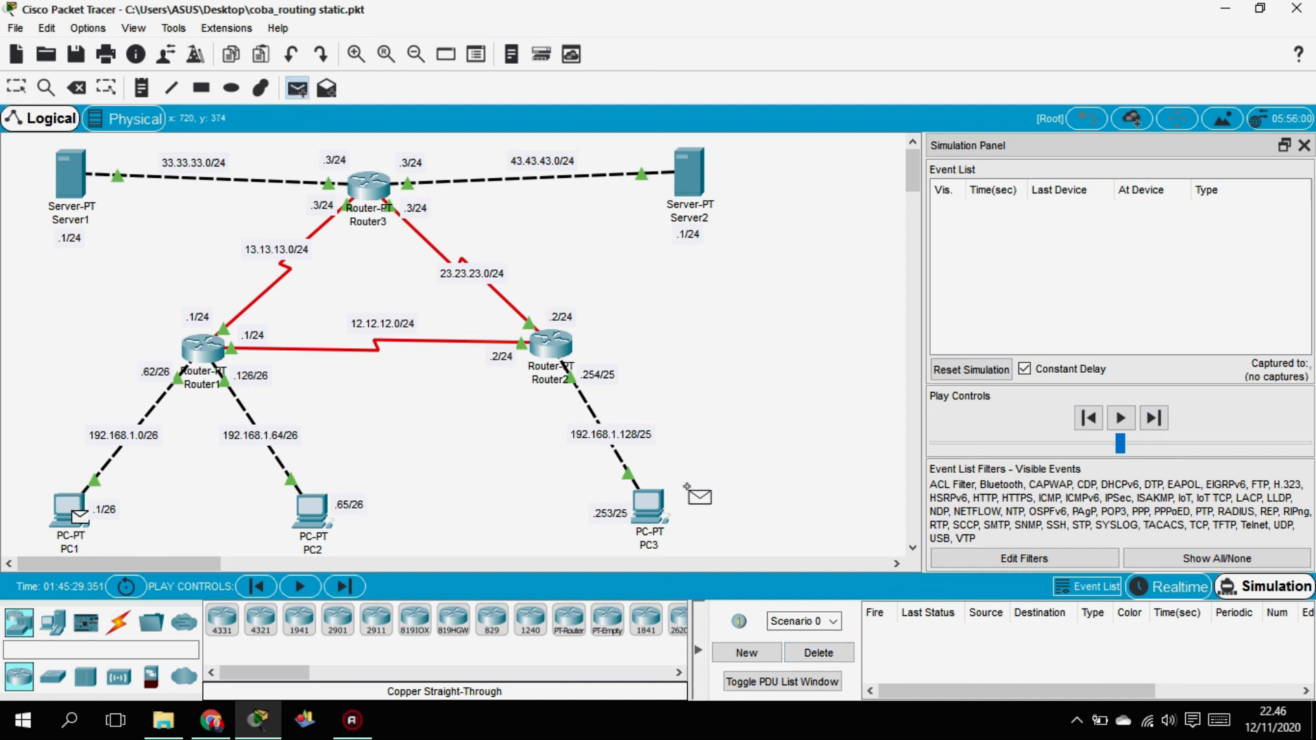
click(647, 507)
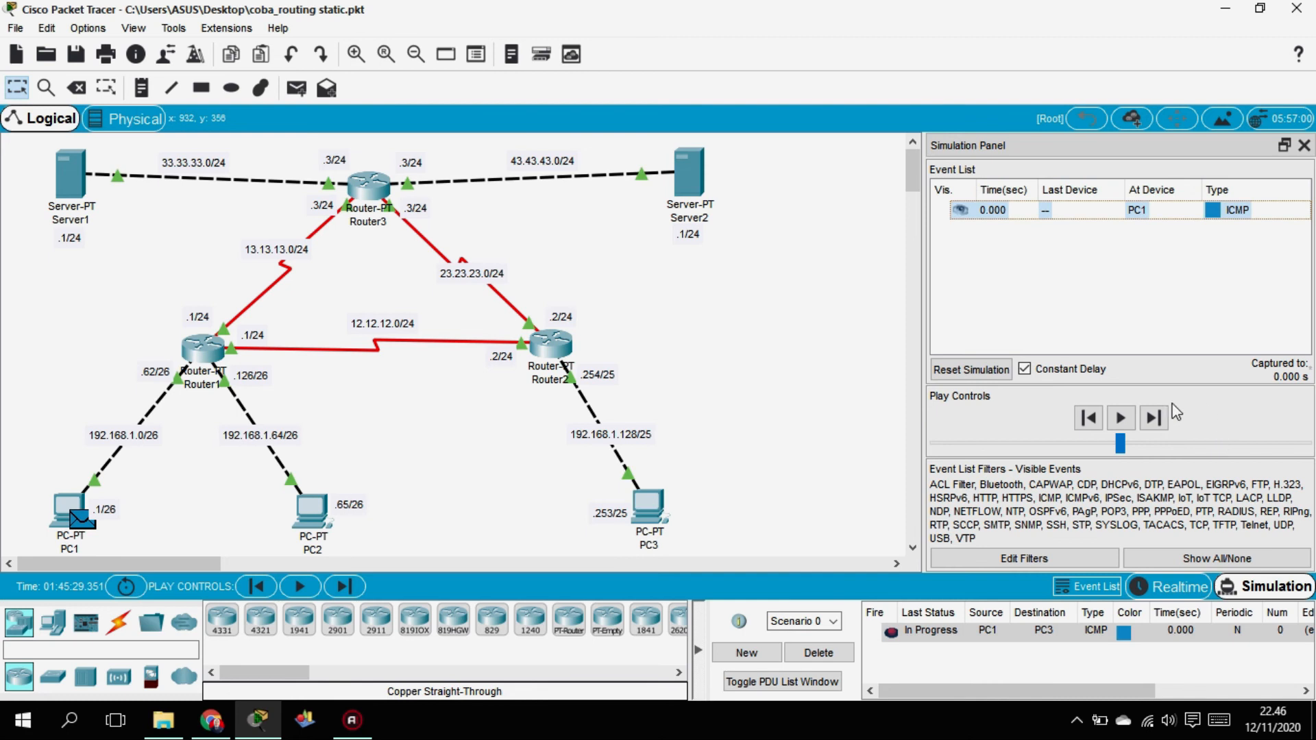
click(1163, 419)
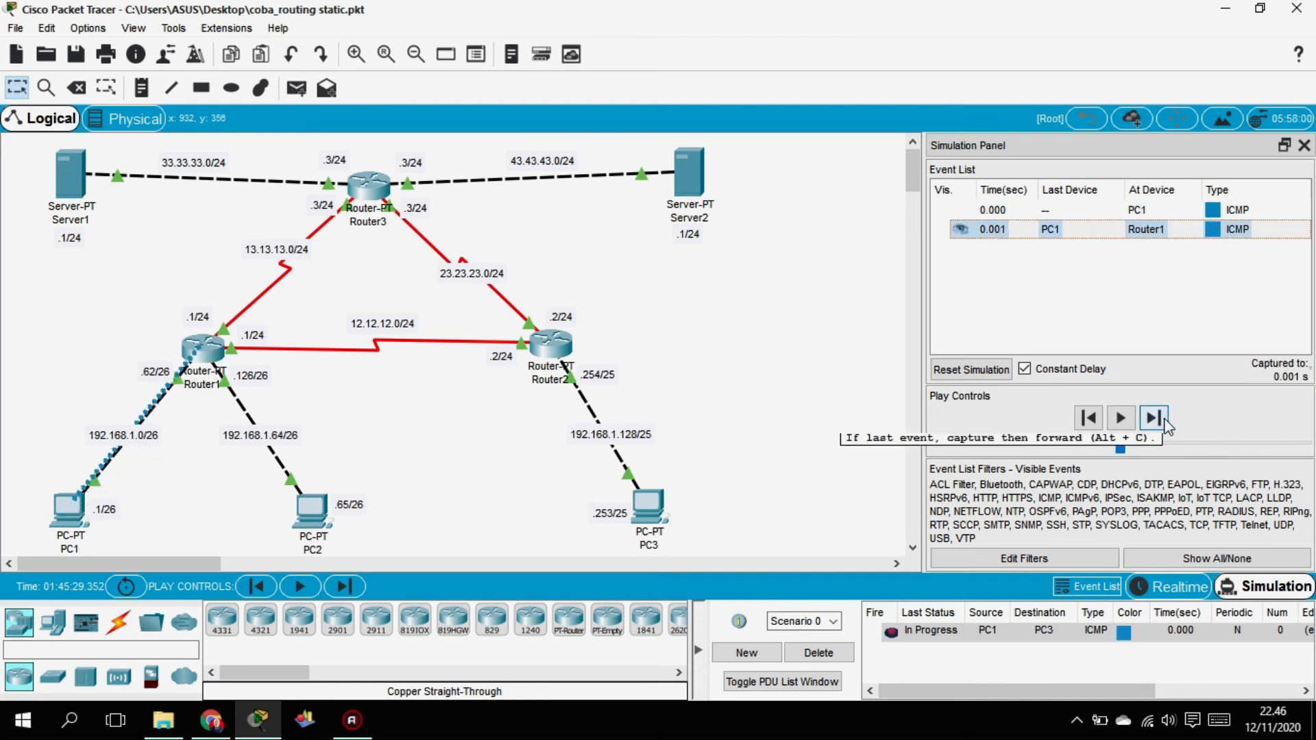
click(1164, 418)
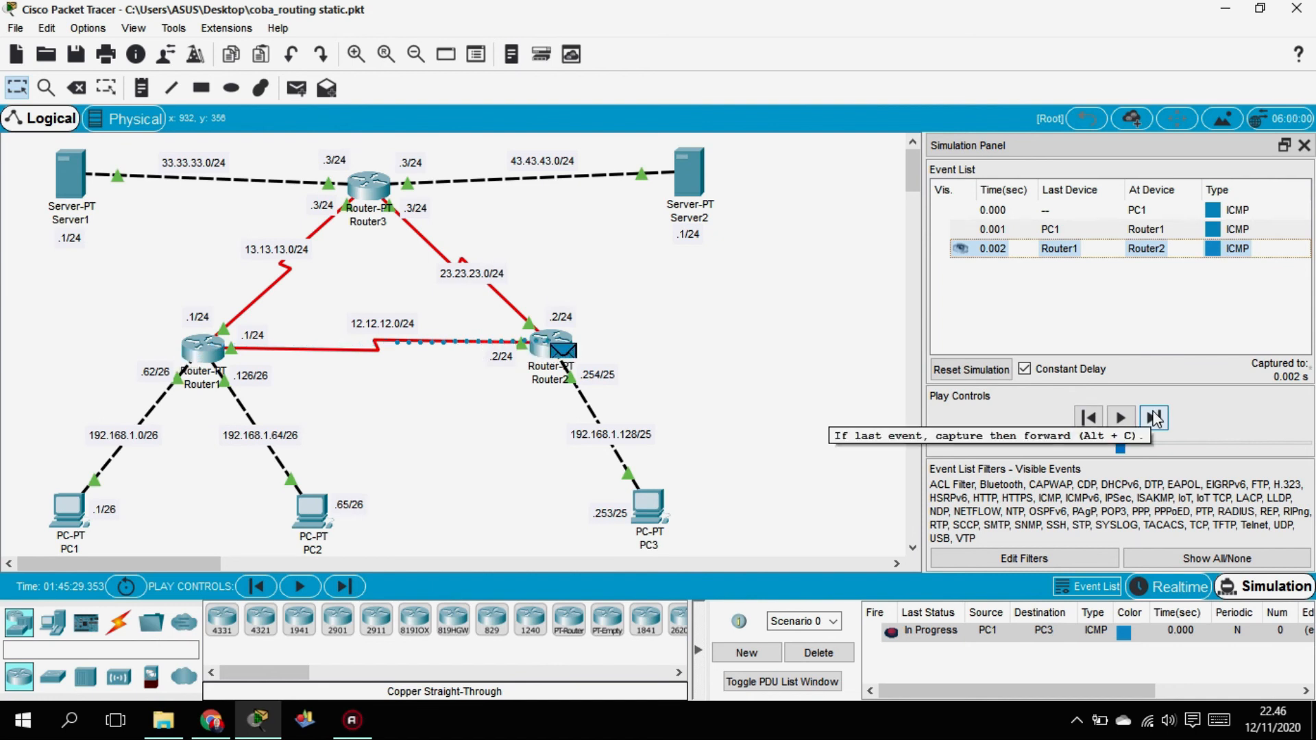
click(1154, 418)
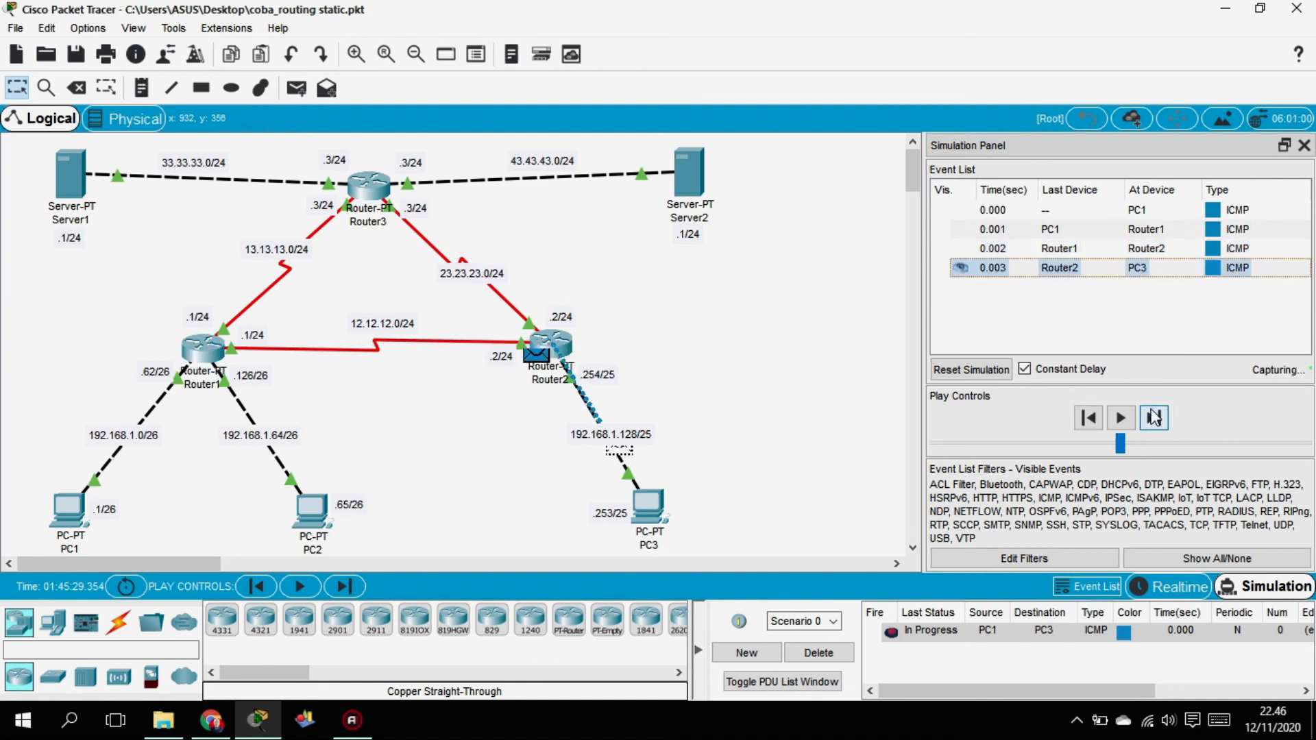
click(1154, 418)
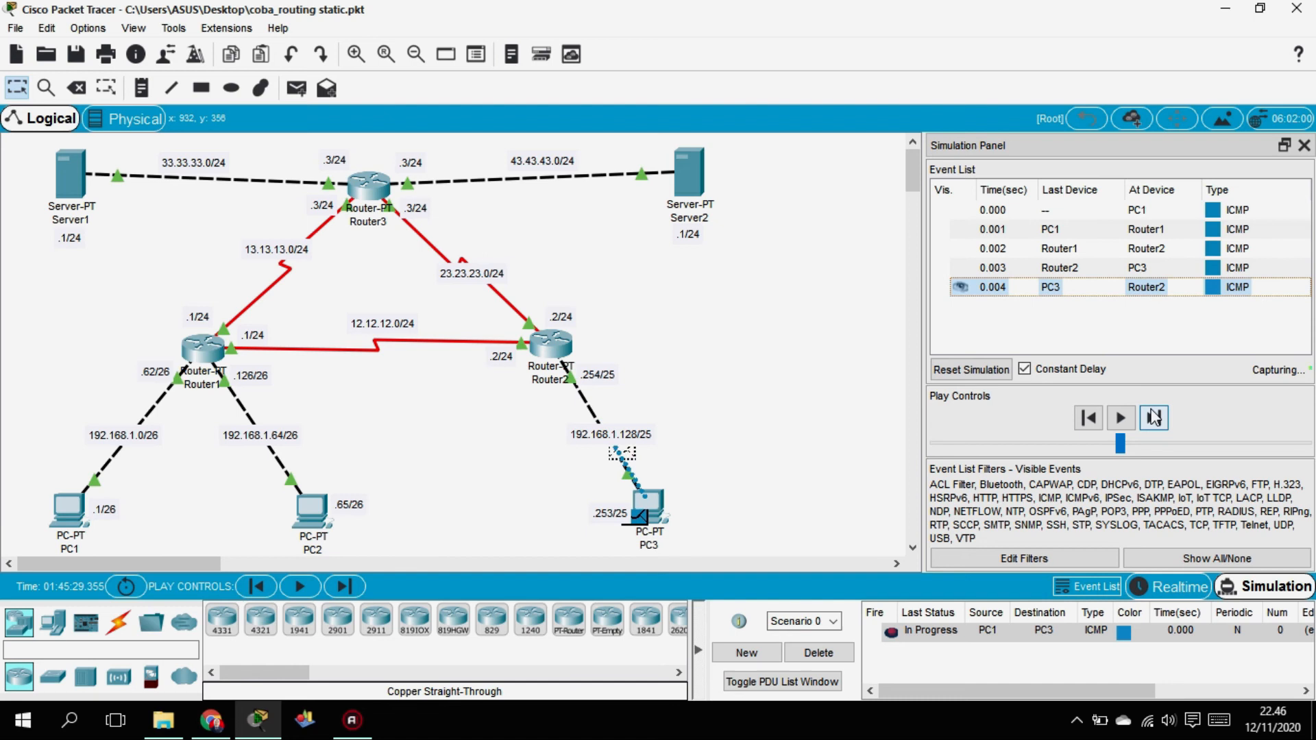
click(1152, 414)
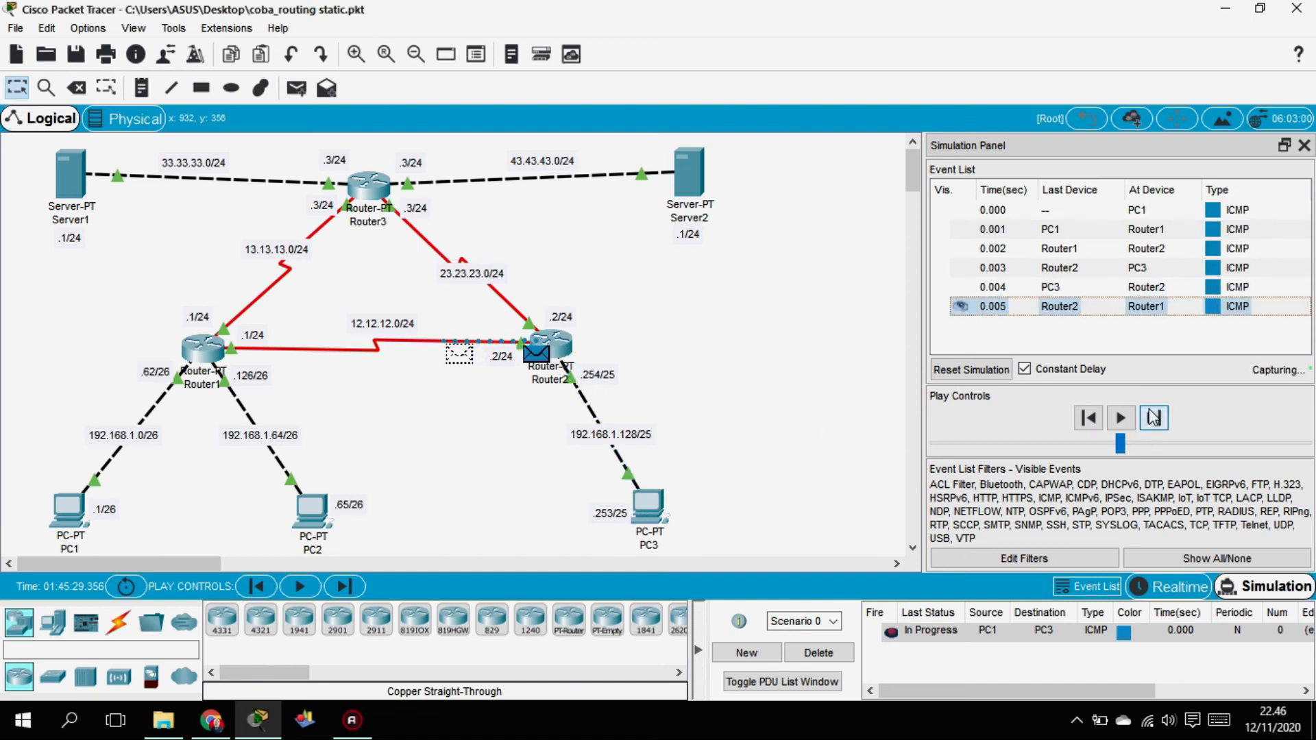
click(1154, 416)
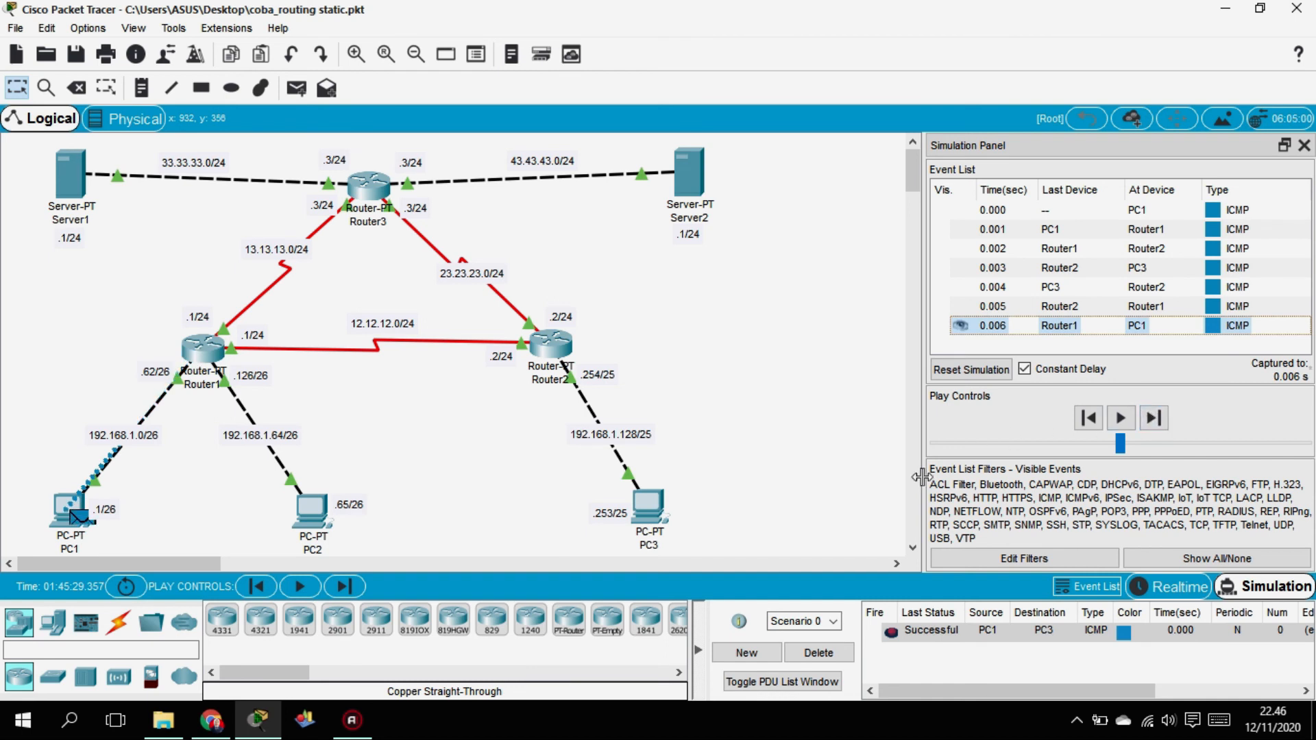
click(818, 652)
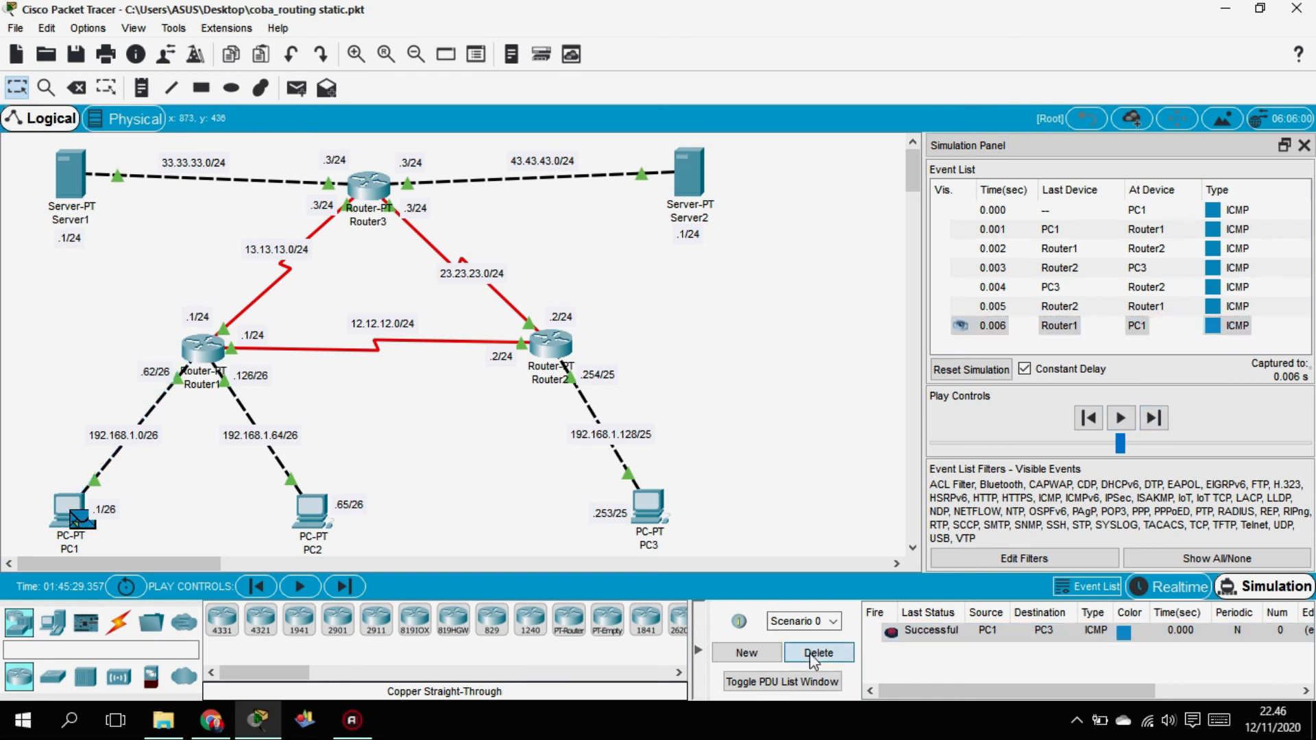
Simulate a simple PDU from PC1 to Server1 one event at a time through its return to PC1, and delete the scenario.
key(p)
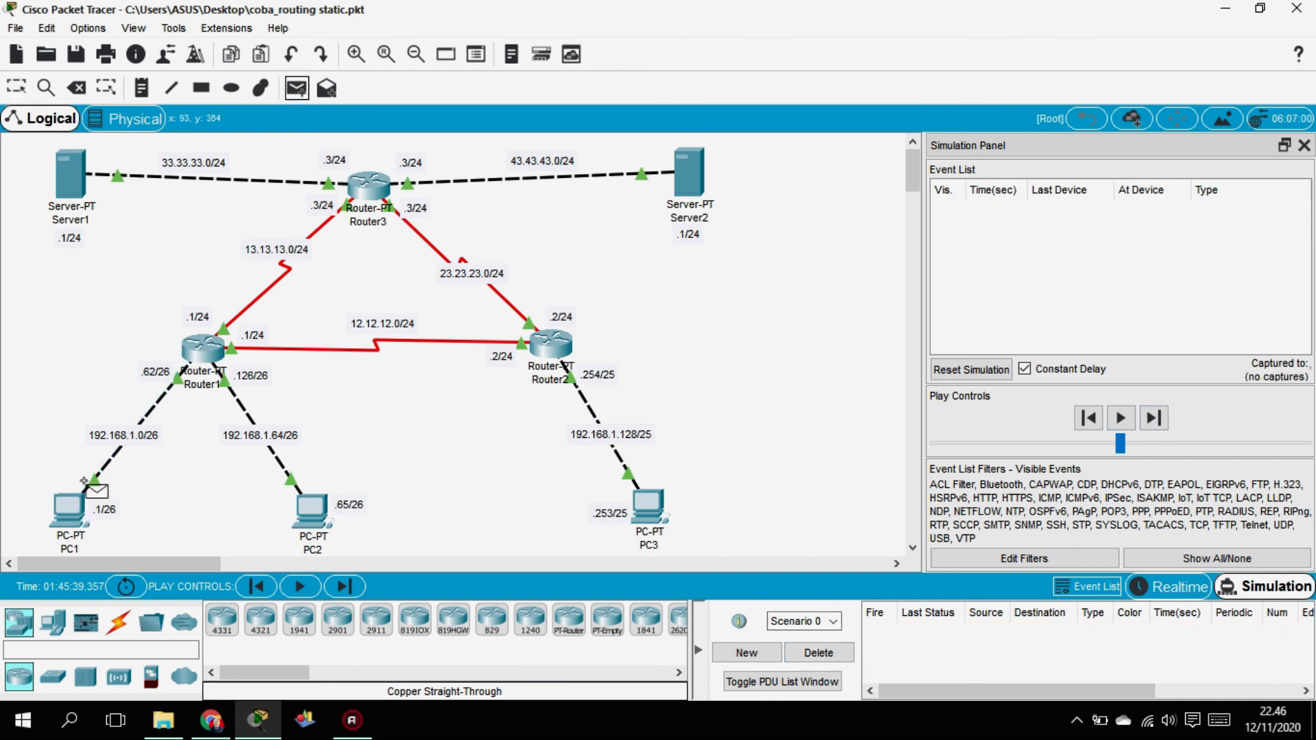
click(70, 511)
click(83, 175)
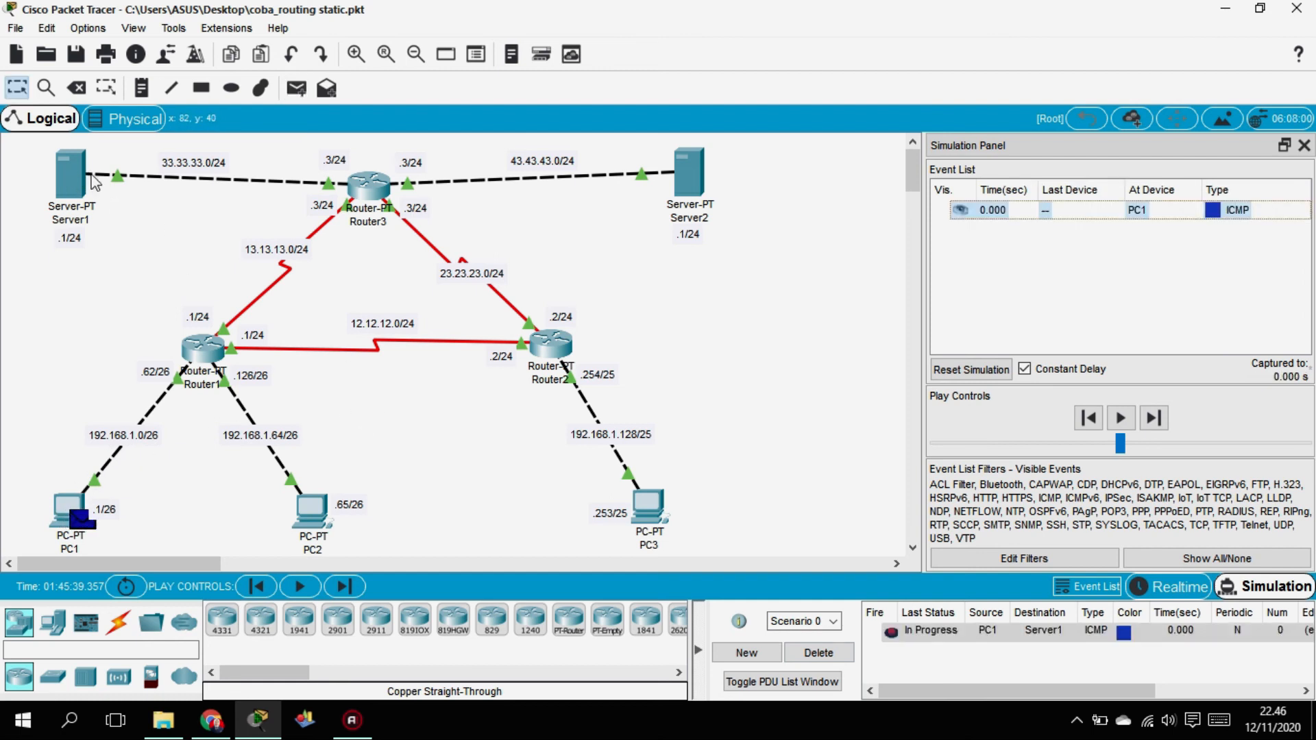
click(1155, 416)
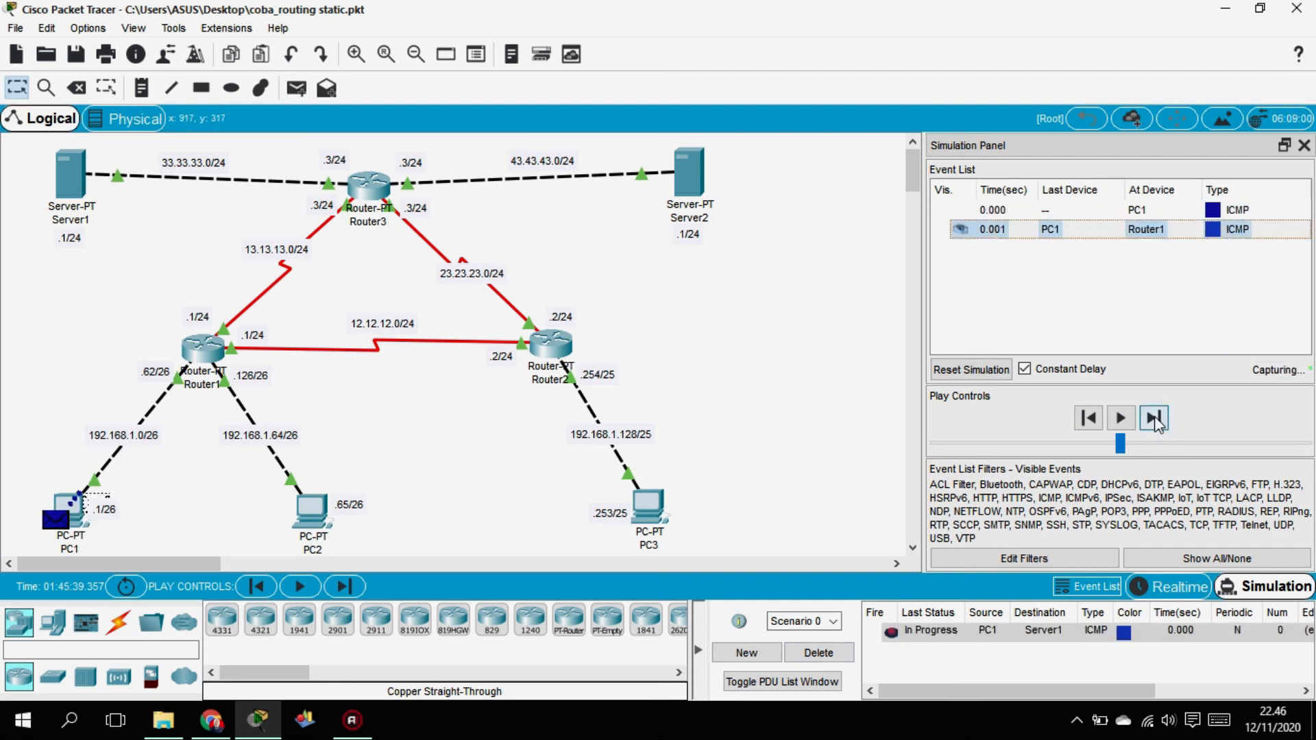
click(1154, 417)
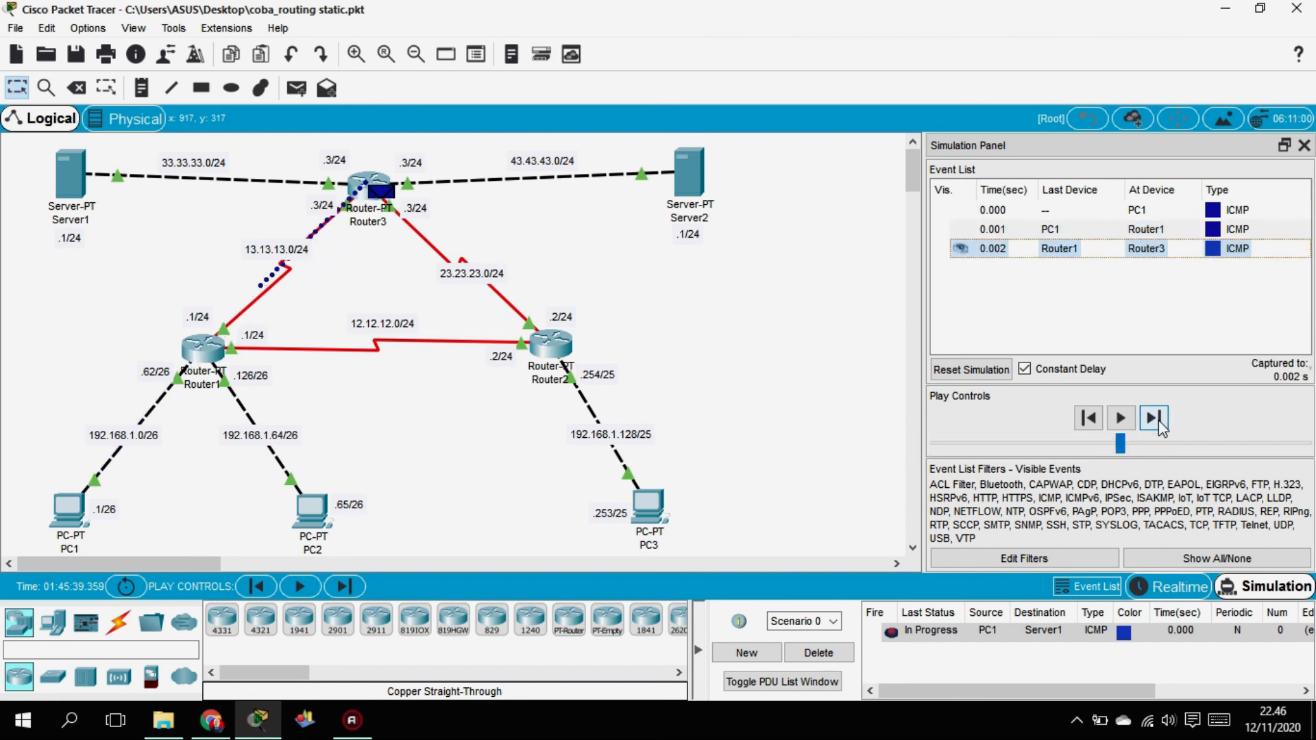
click(1158, 421)
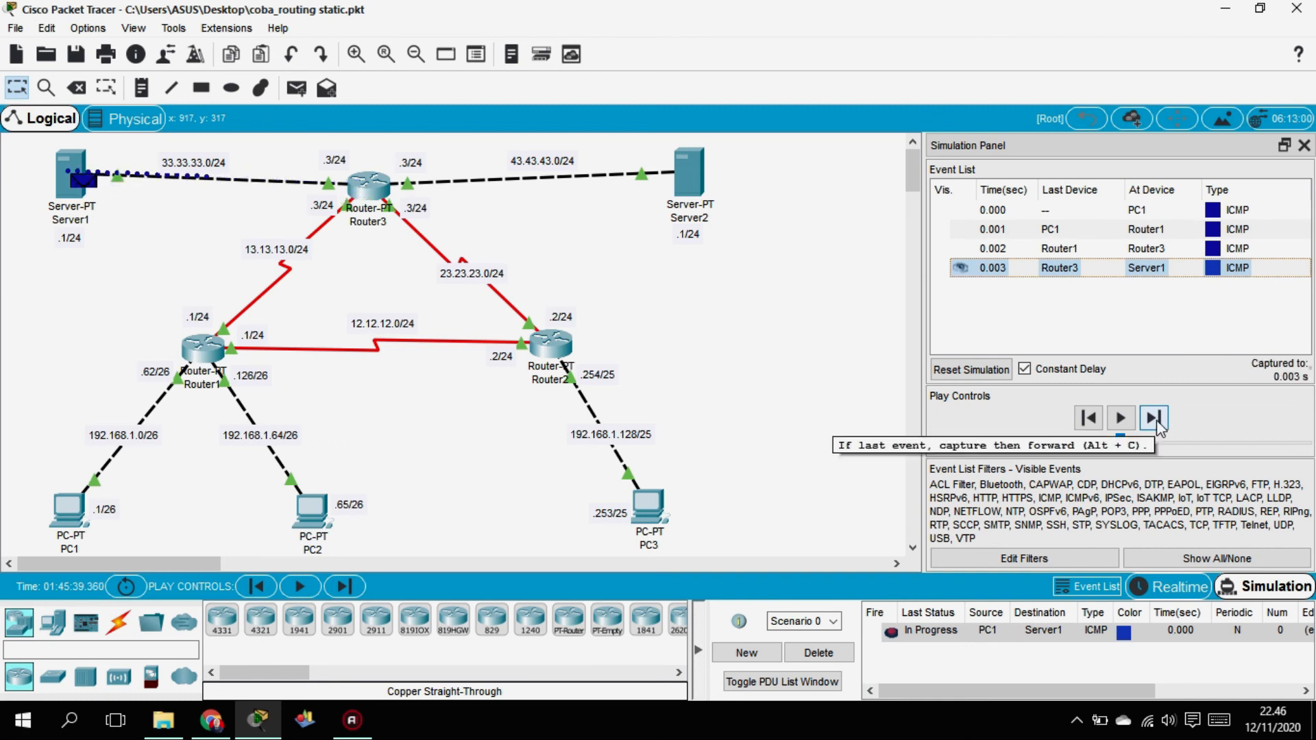
click(1157, 421)
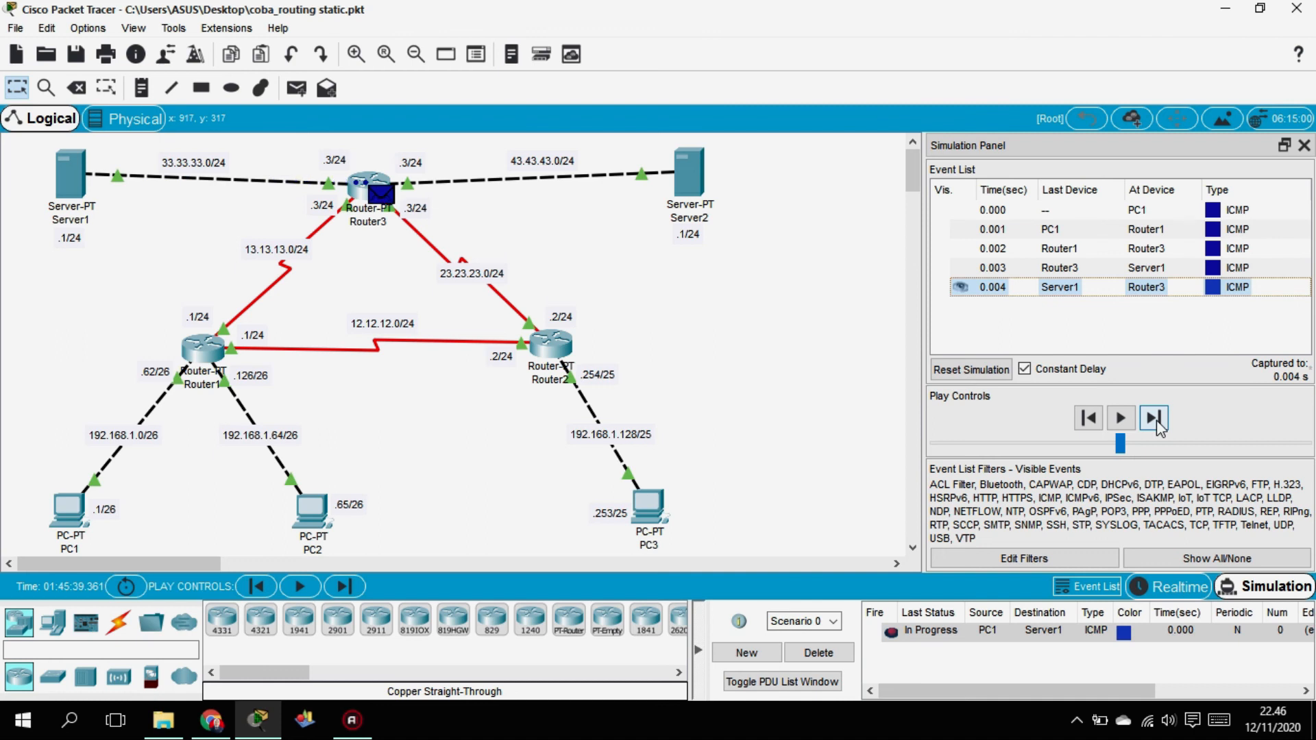
click(1154, 419)
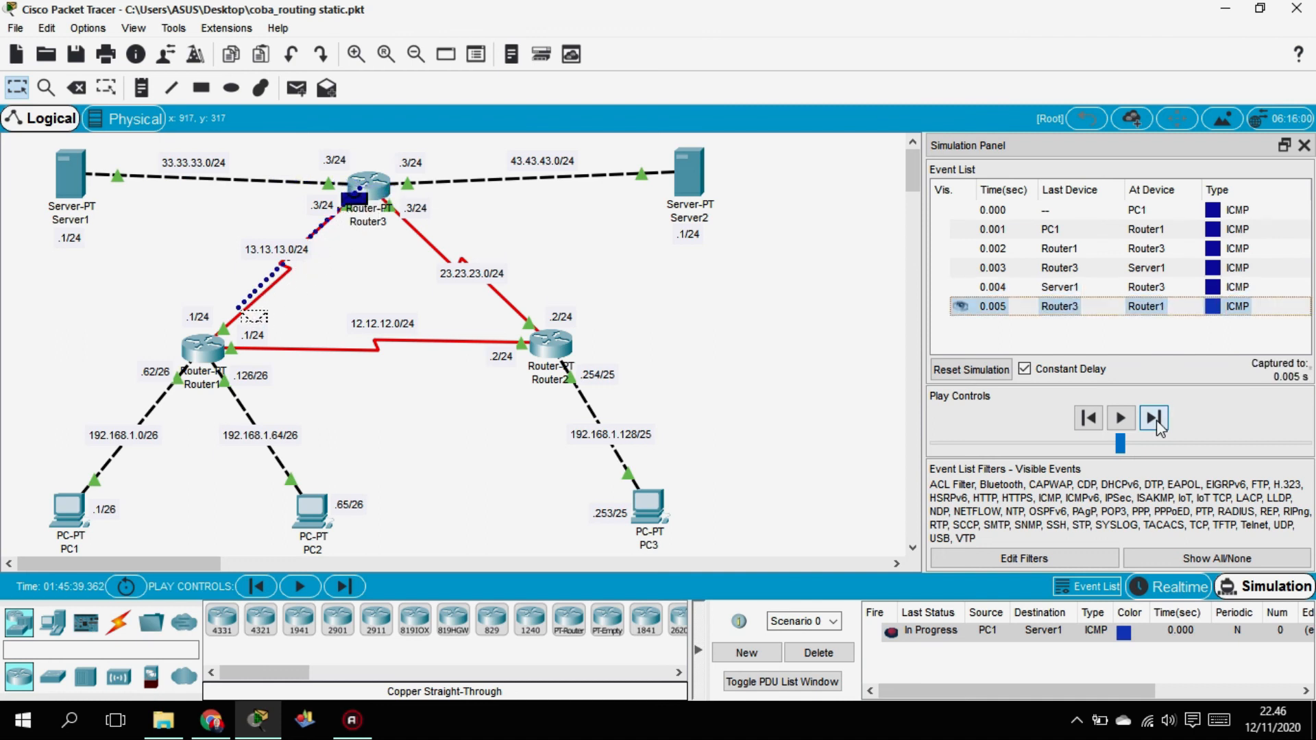
click(1156, 419)
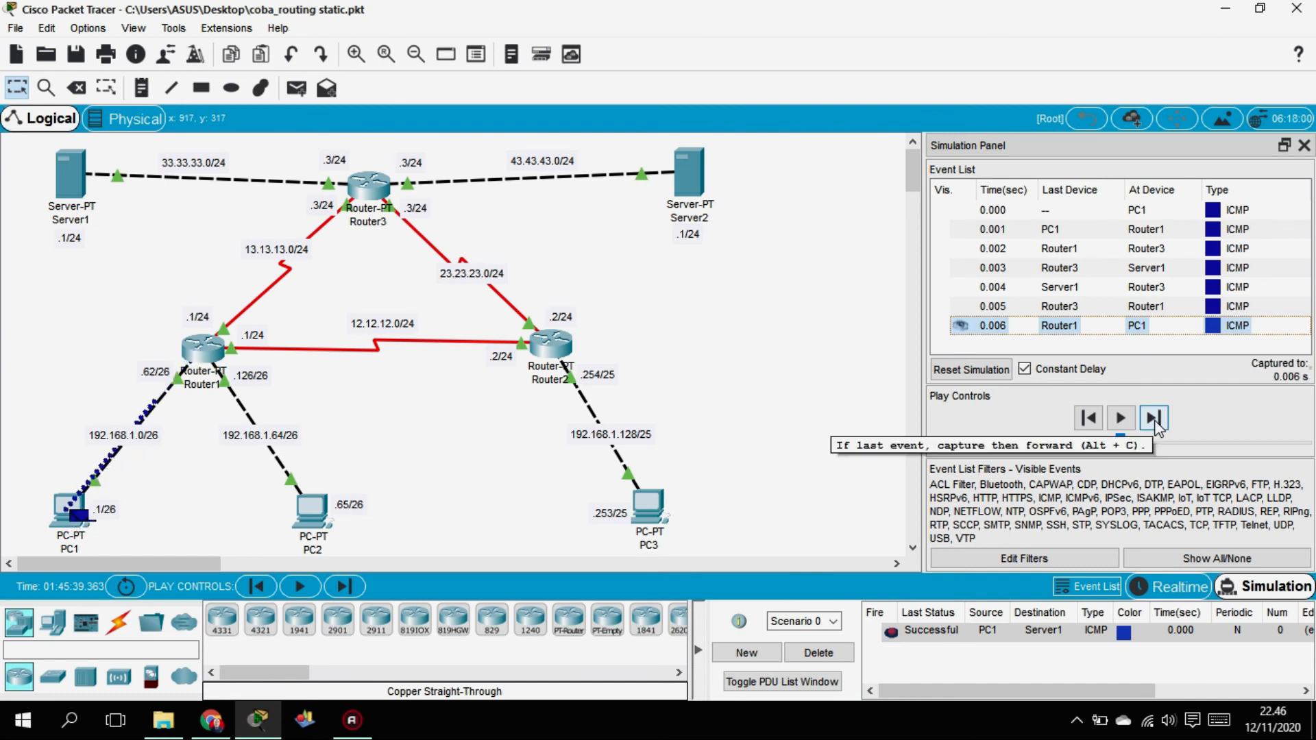
click(819, 653)
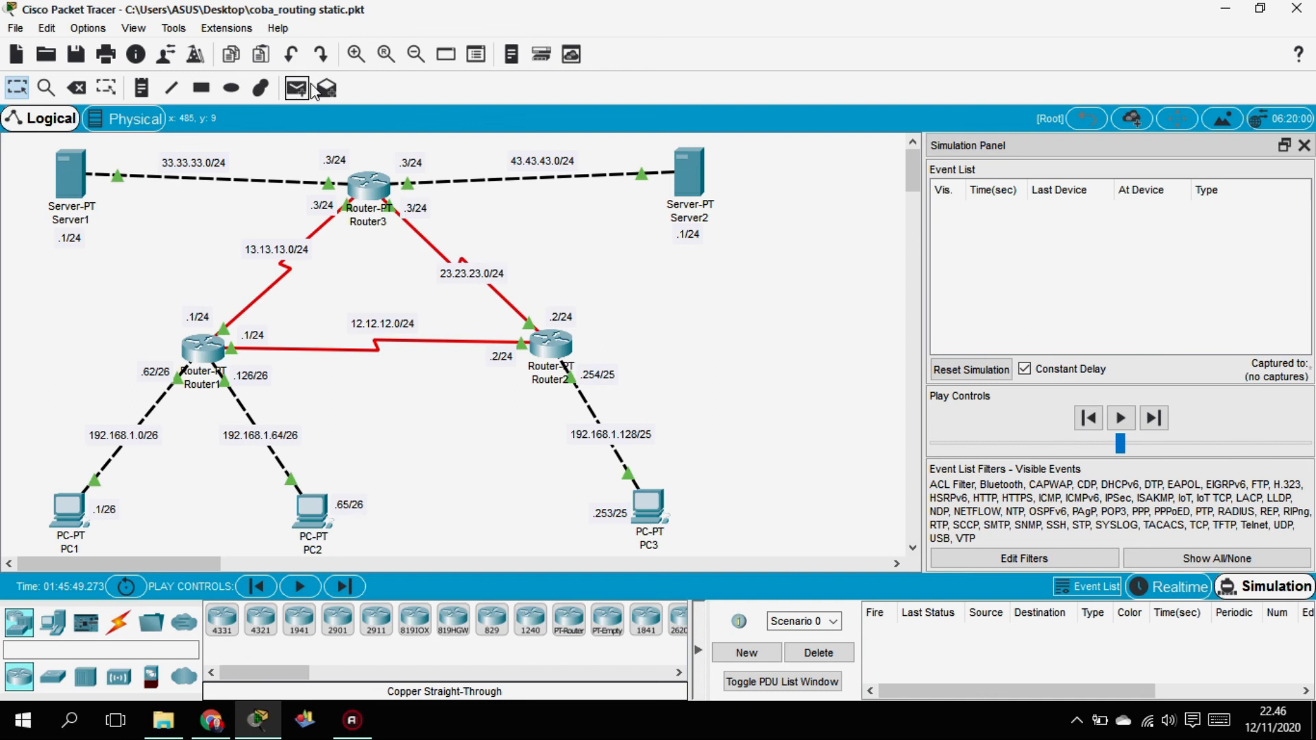
Simulate a simple PDU from PC1 to Server2 one event at a time through its return to PC1, and delete the scenario.
click(297, 88)
click(68, 507)
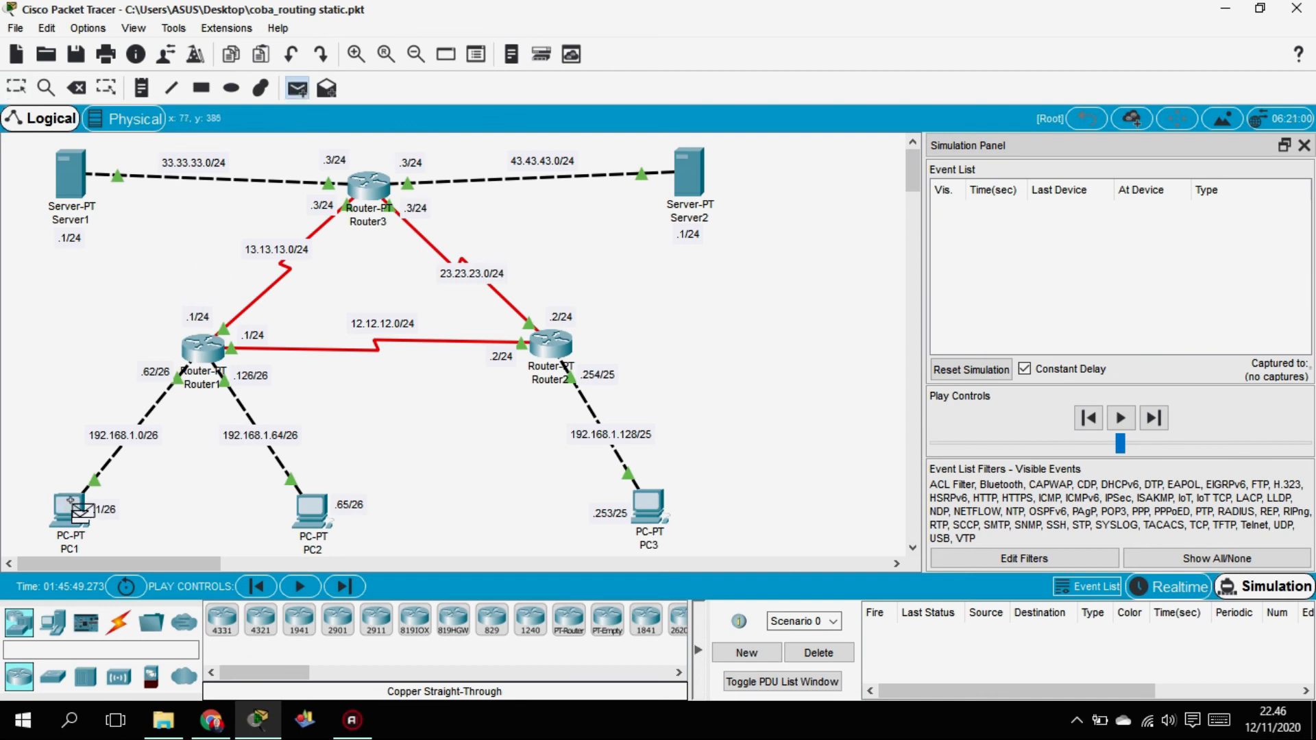
click(688, 172)
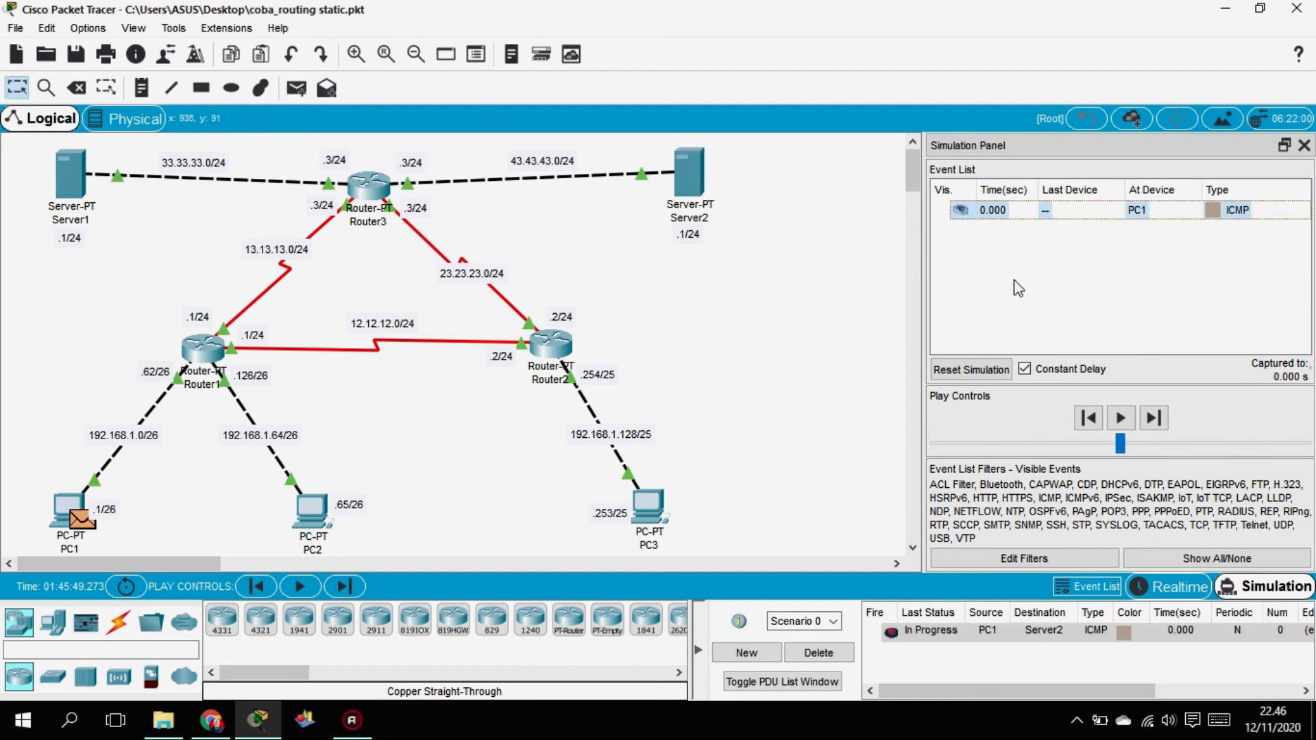
click(1154, 418)
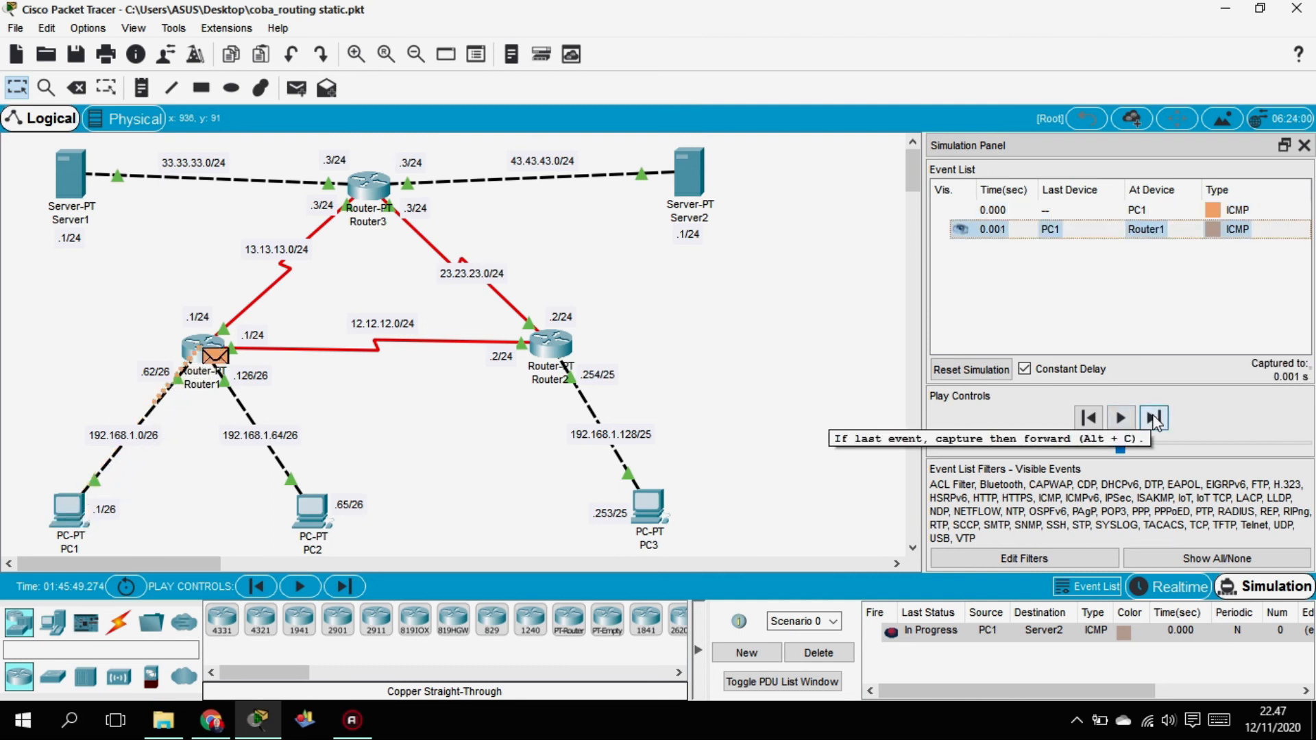
click(1154, 418)
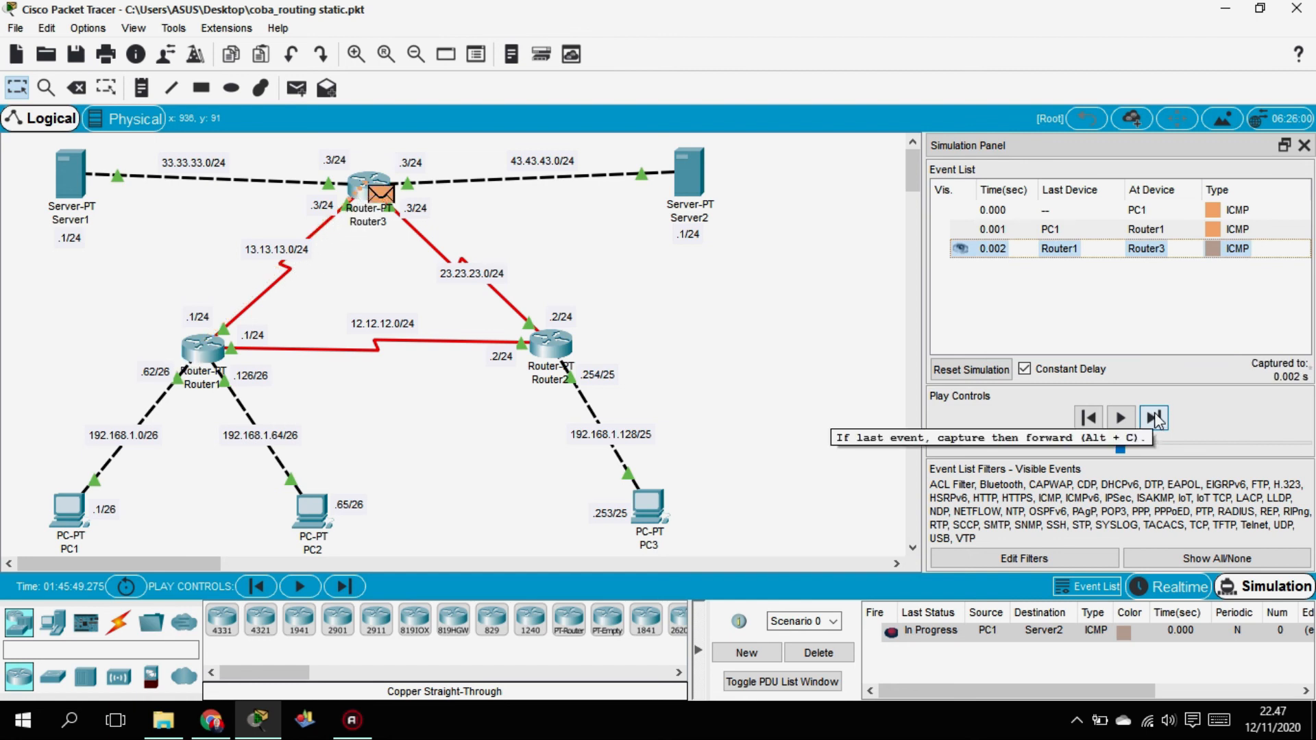
click(1154, 418)
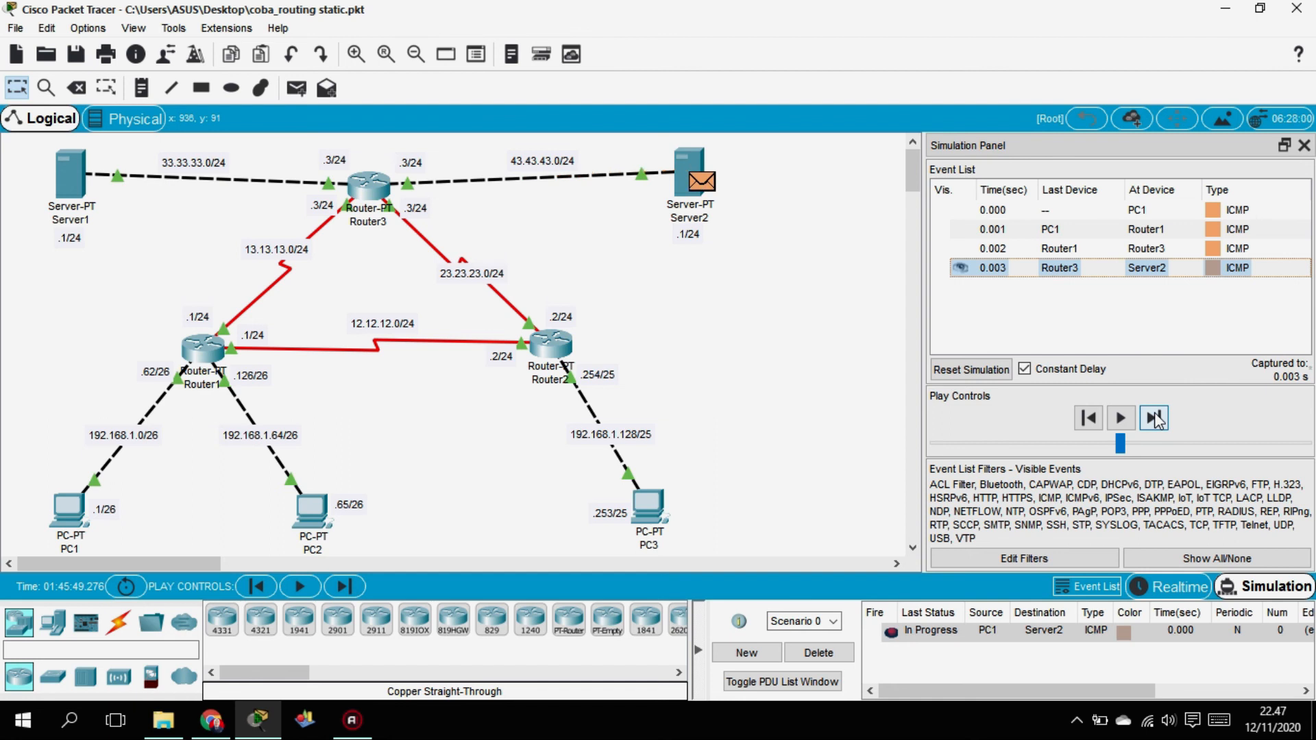
click(1154, 418)
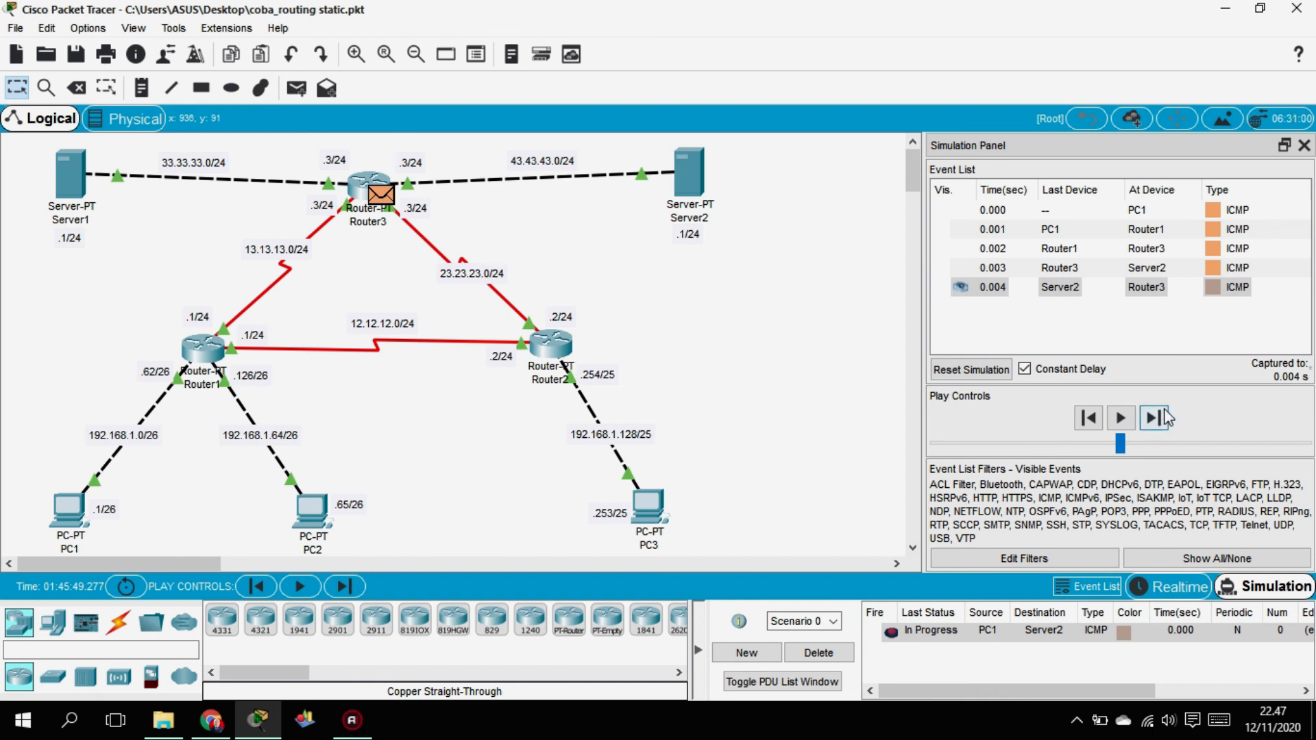
click(1158, 420)
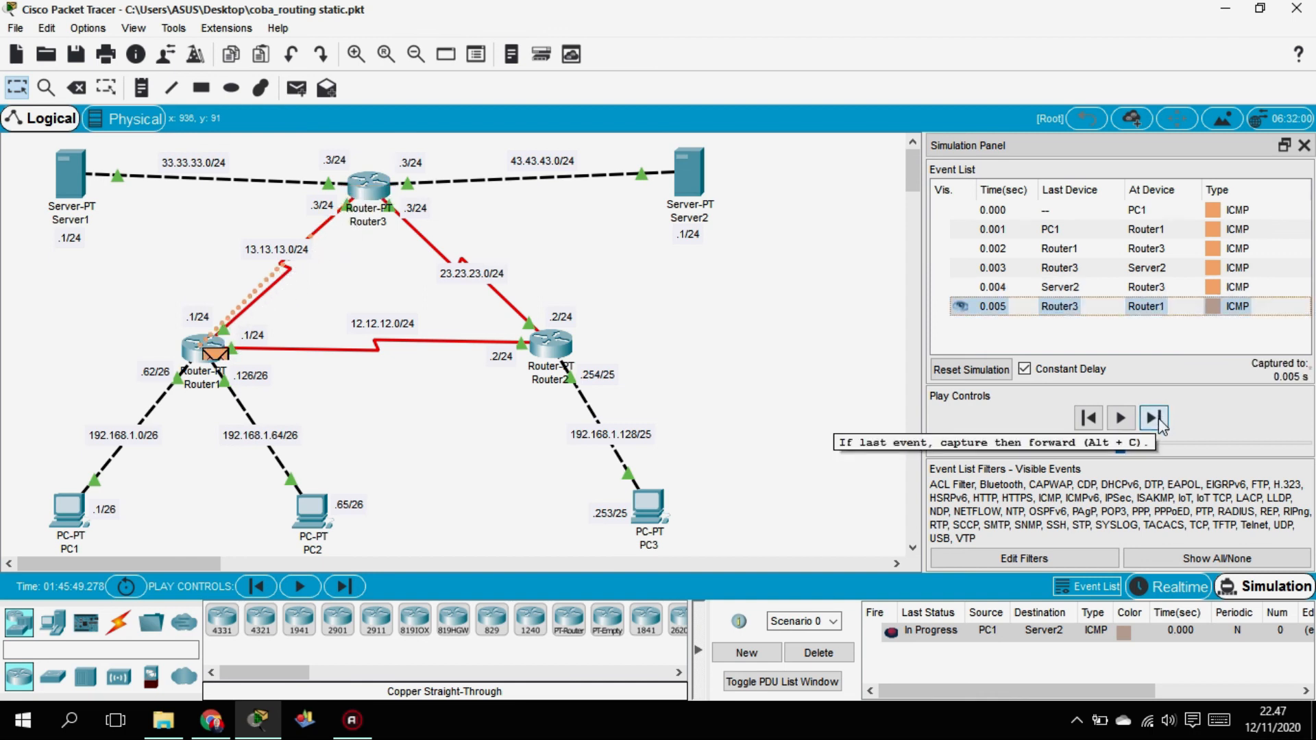
click(1158, 421)
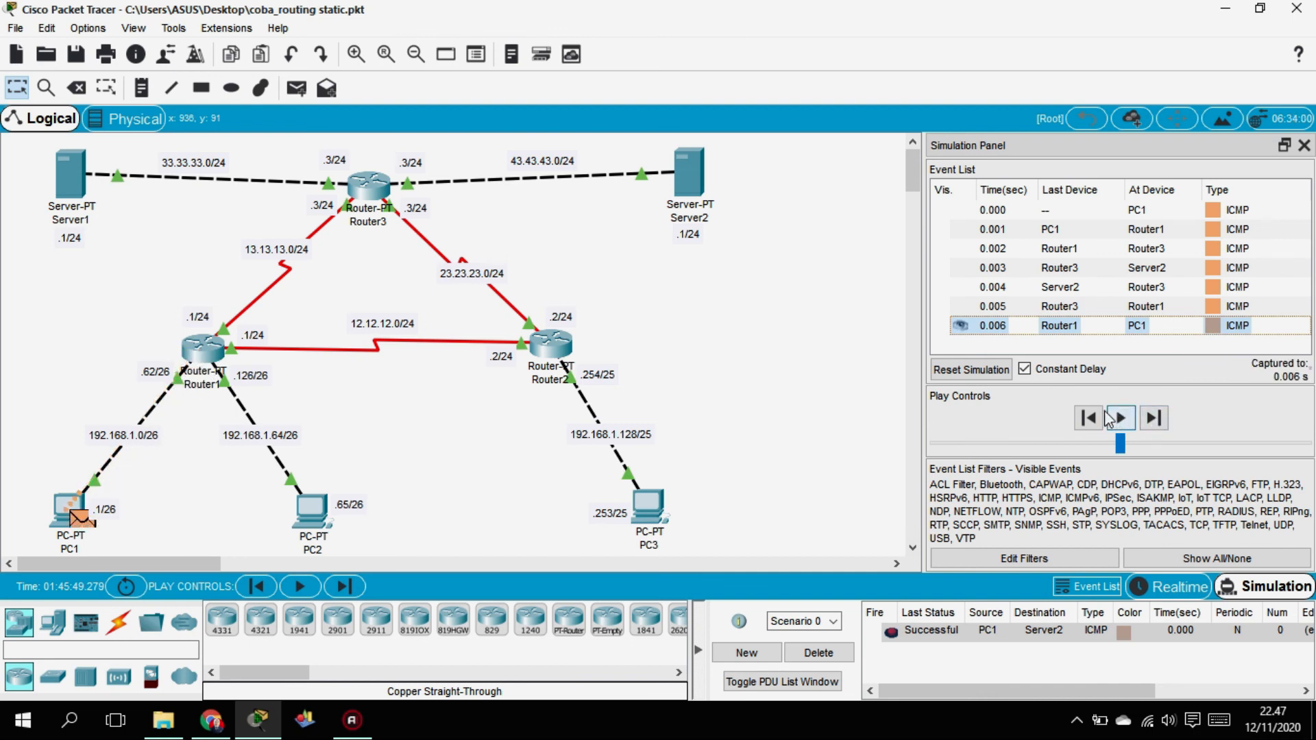
click(818, 652)
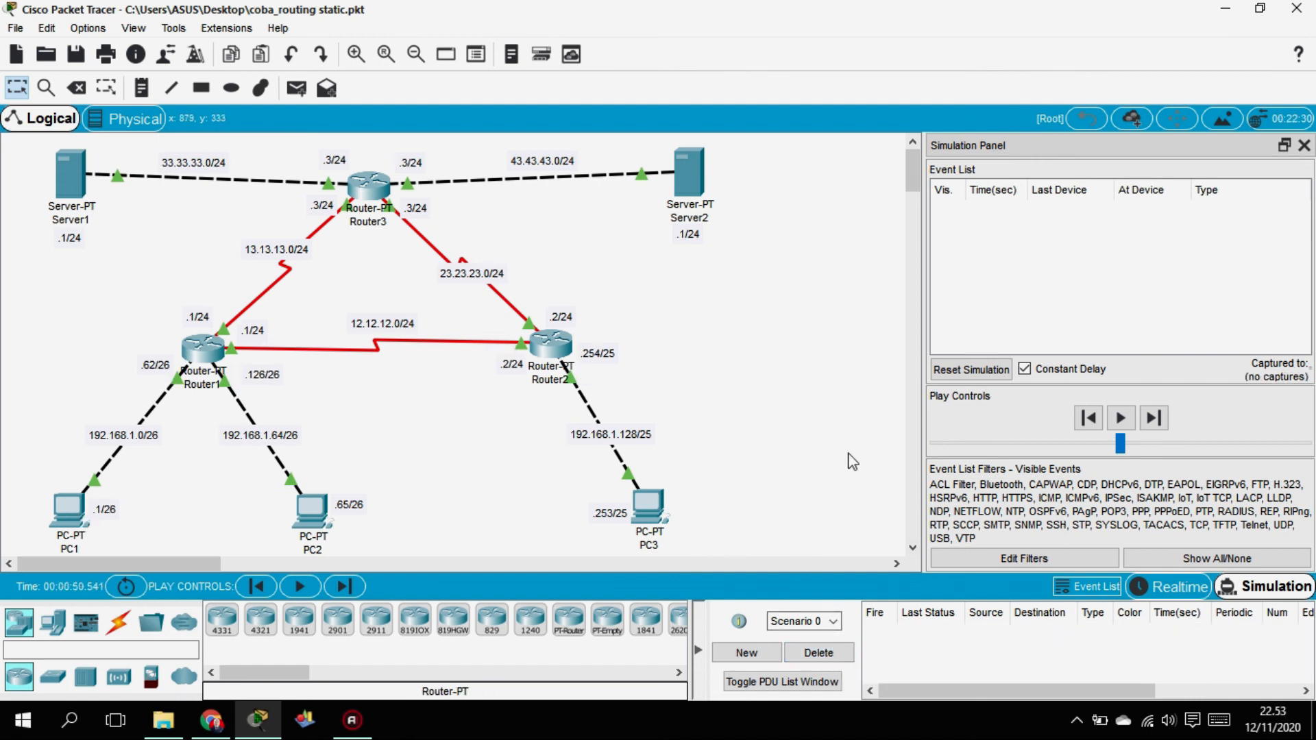
Switch to Chrome, read task point 4 about tracing routes in Realtime mode, and return to Packet Tracer.
click(211, 719)
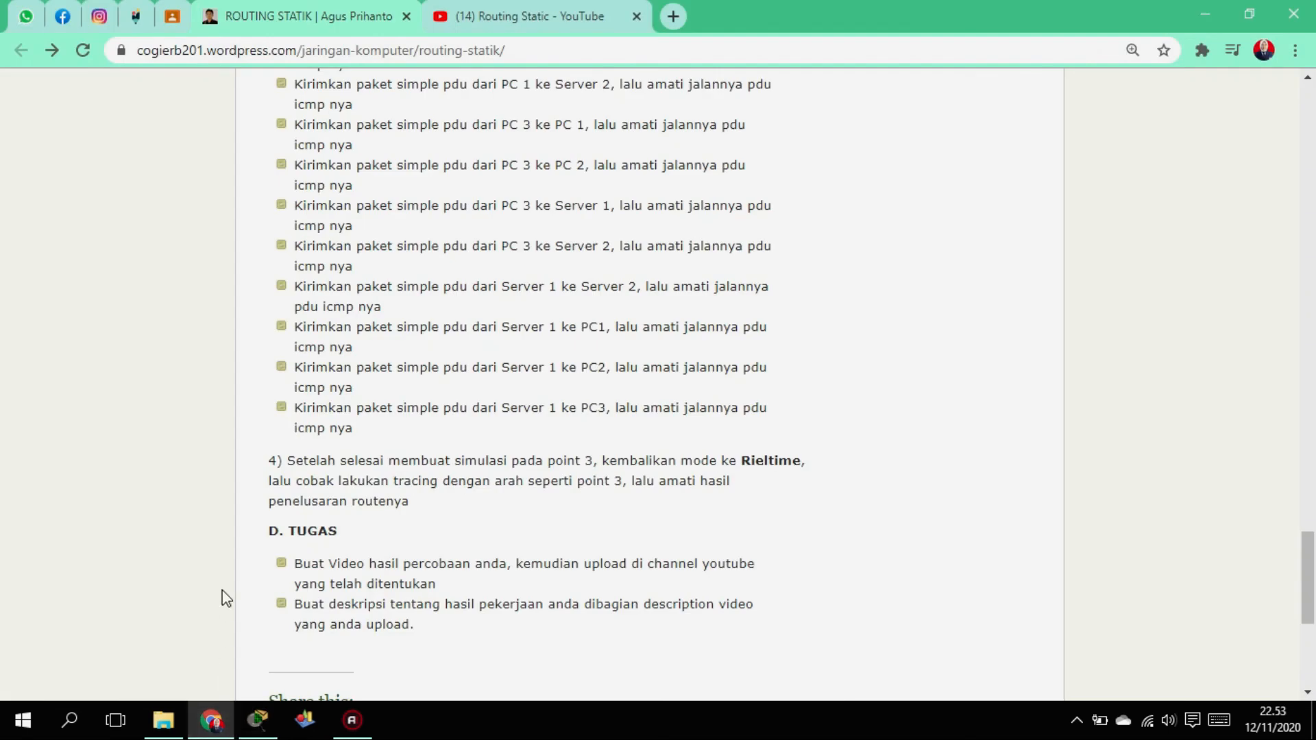
scroll(392, 499, down, 1)
scroll(388, 465, down, 1)
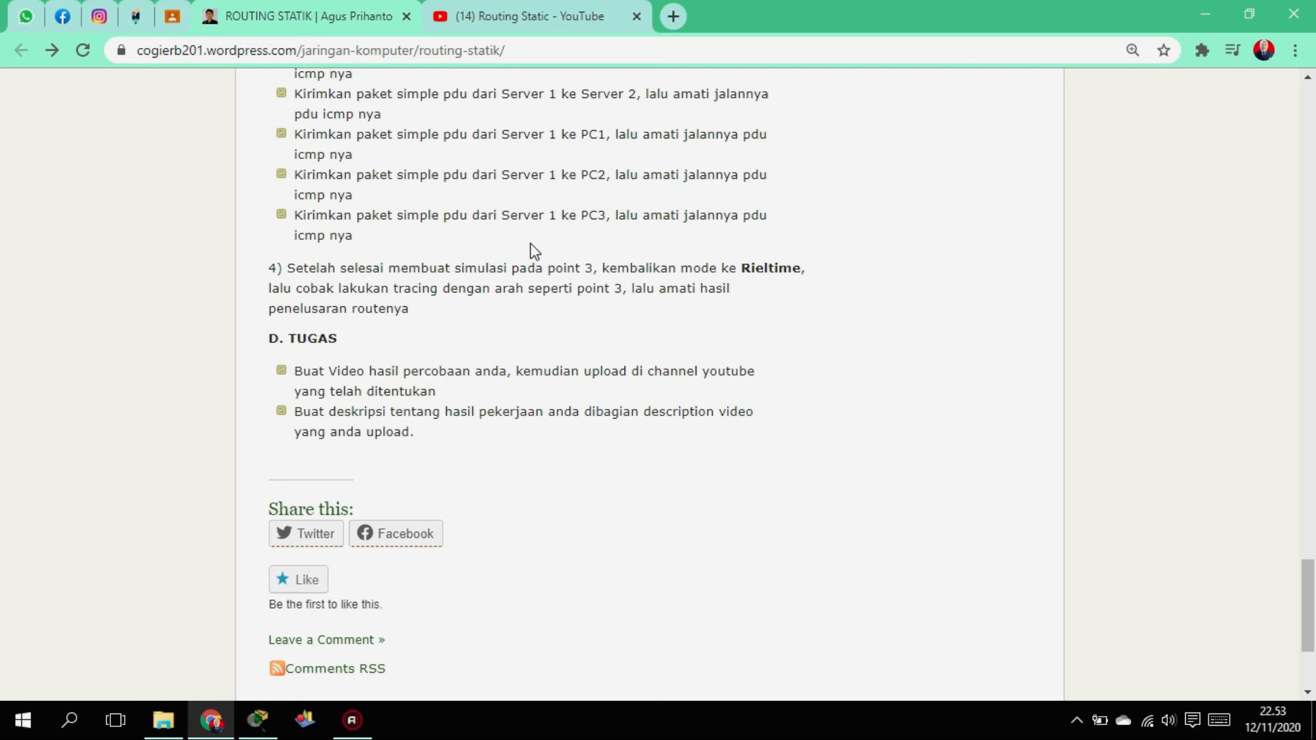
click(255, 721)
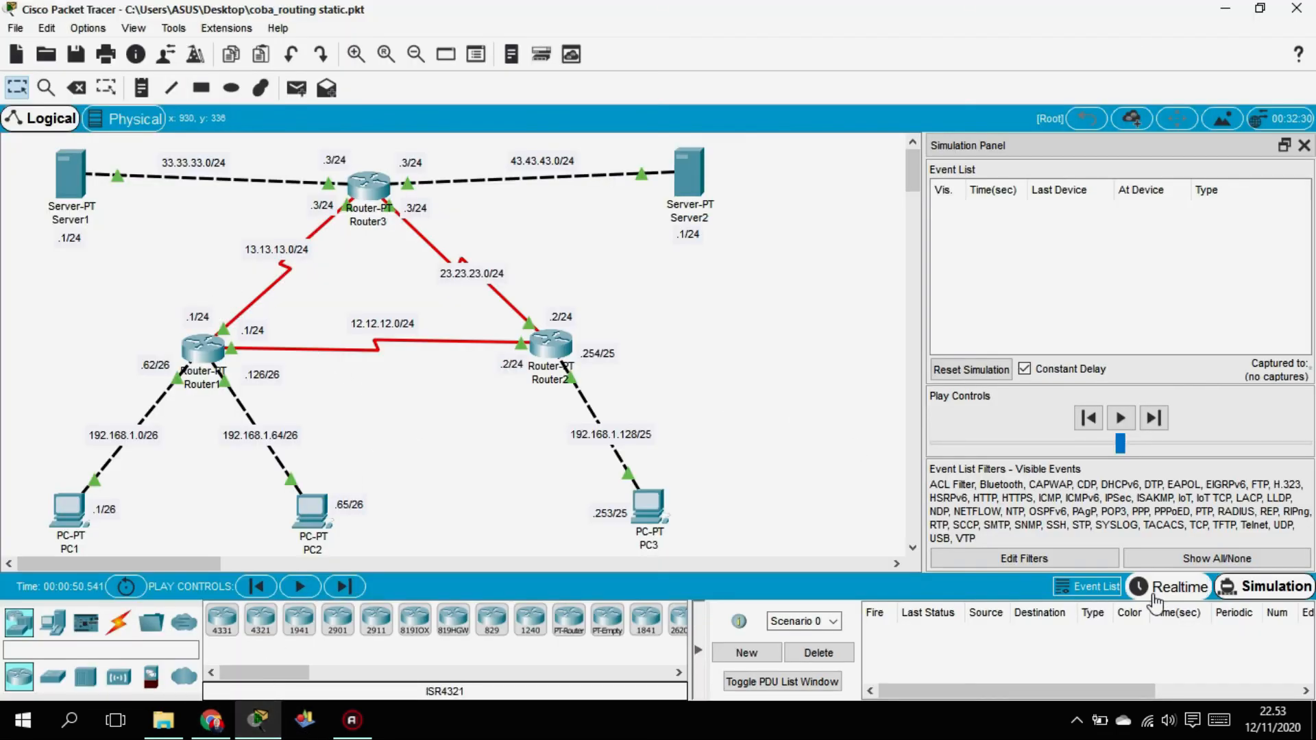
Switch the simulation to Realtime mode and open the Command Prompt of PC1.
click(1177, 589)
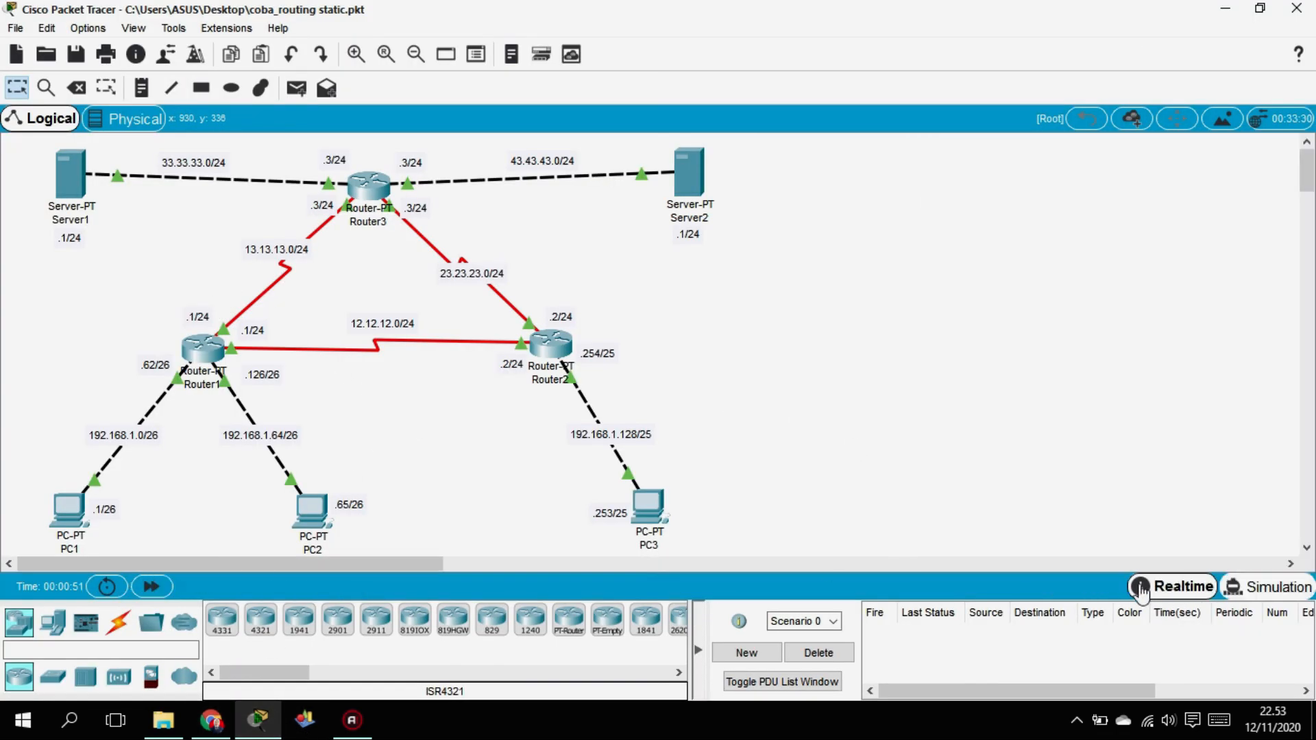
click(69, 511)
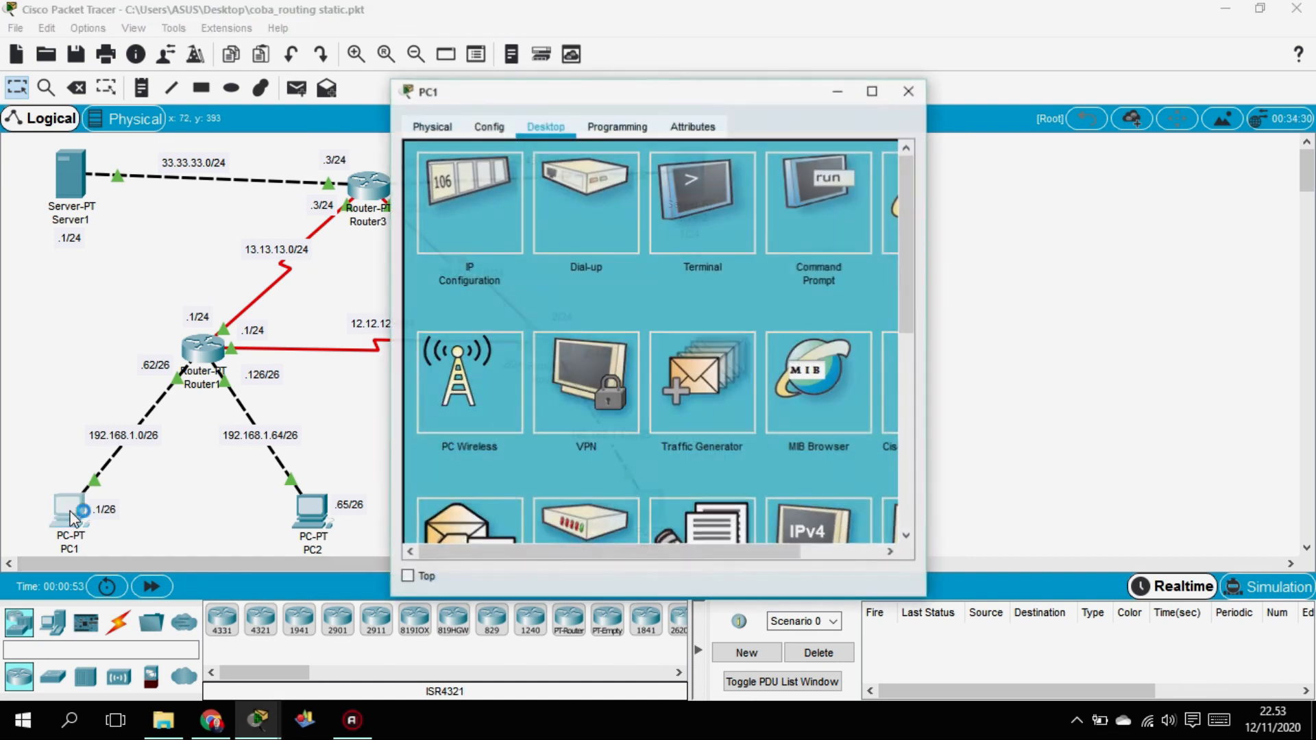
drag(777, 98, 1092, 74)
click(1162, 166)
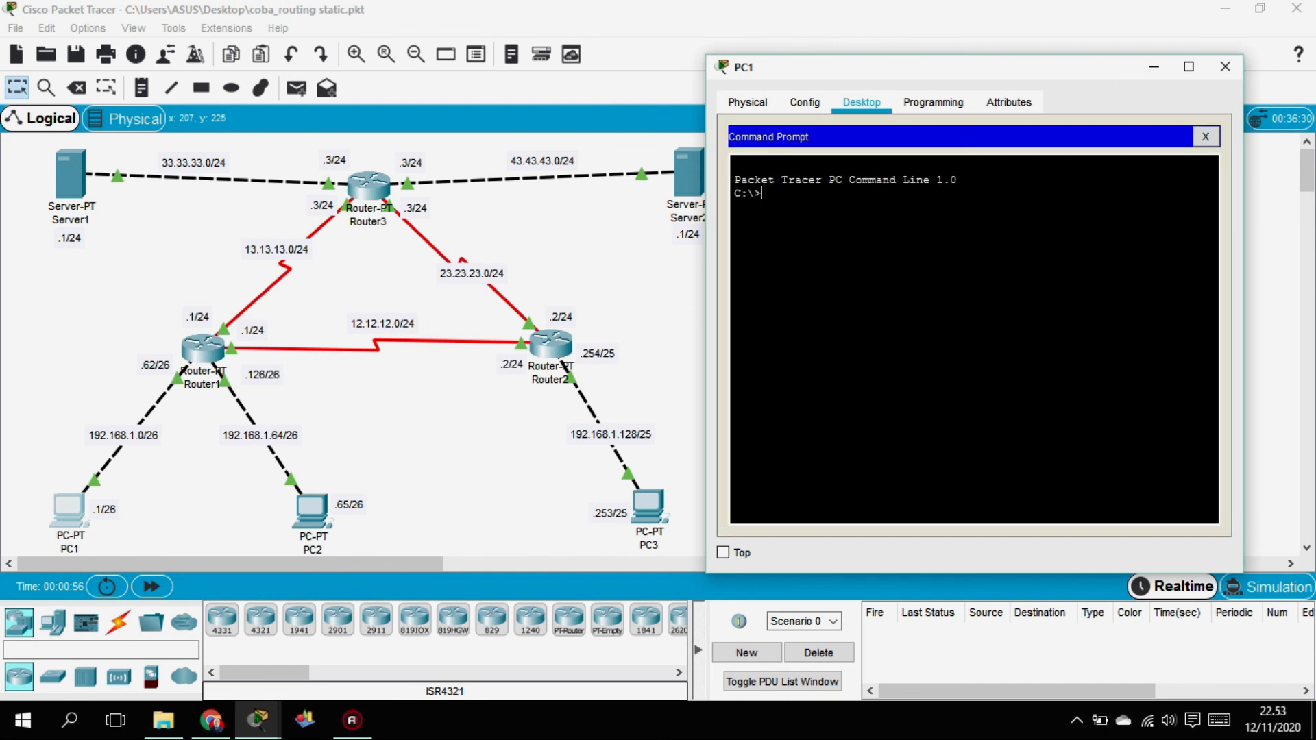
Run tracert 192.168.1.65 on PC1 to trace the route to PC2, and highlight the listed hops.
text(tracert 192.168.1.65)
key(Return)
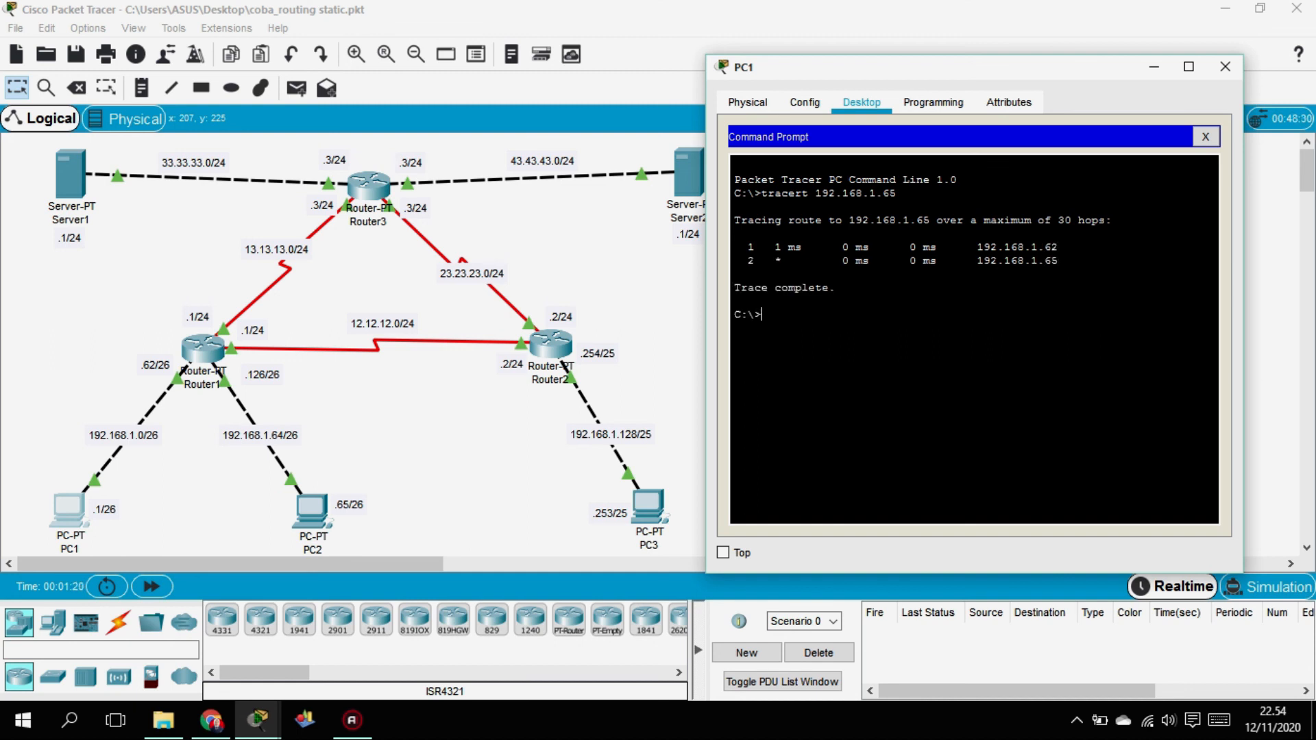
mouse_move(1058, 247)
mouse_down()
mouse_move(1016, 247)
mouse_move(1046, 260)
mouse_up()
click(1048, 260)
Run tracert 192.168.1.253 on PC1 to trace the route to PC3, and highlight each hop address in the output.
text(trace)
text(rt)
text(19)
text(2.18)
text(68)
text(.1.253)
key(Return)
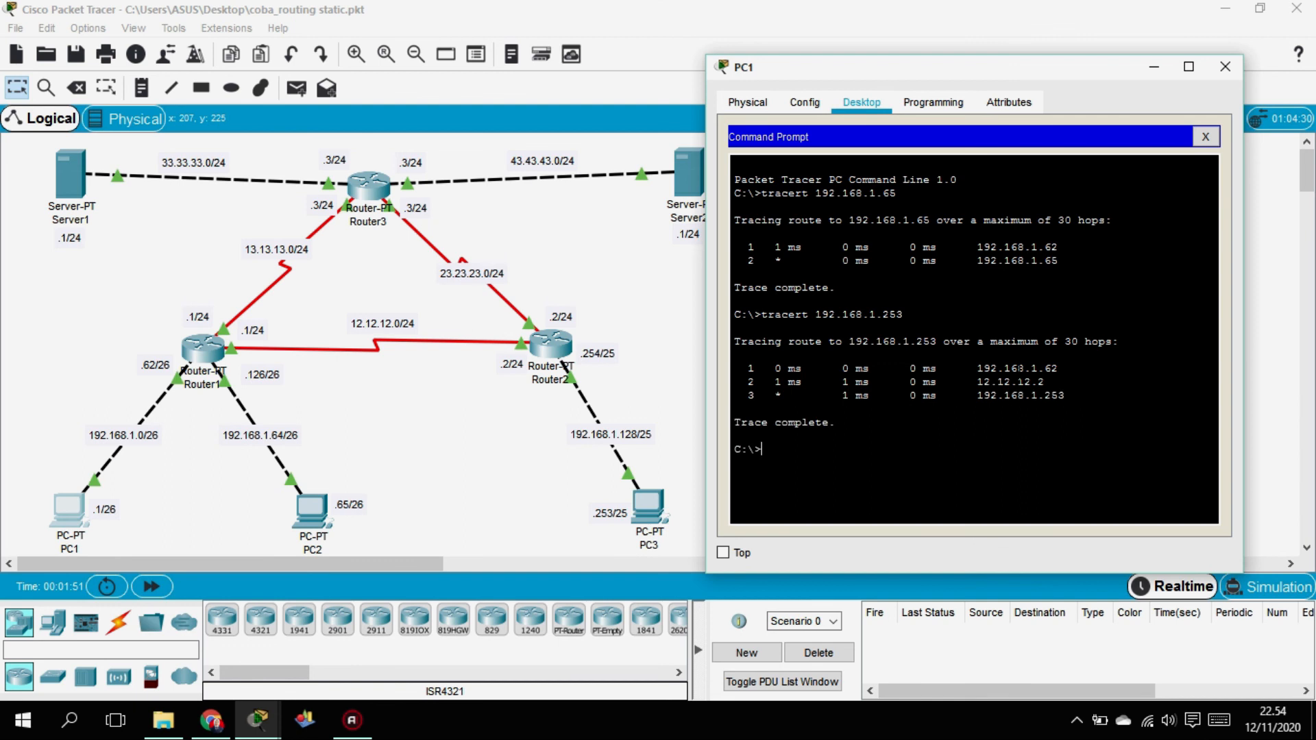
drag(1031, 368, 1059, 368)
drag(1018, 381, 1045, 382)
click(1037, 395)
drag(1023, 396, 1066, 395)
click(1065, 397)
Uncover Server2 in the topology and run tracert 33.33.33.1 on PC1 to trace the route to Server1, checking its hops.
drag(1054, 71, 1116, 52)
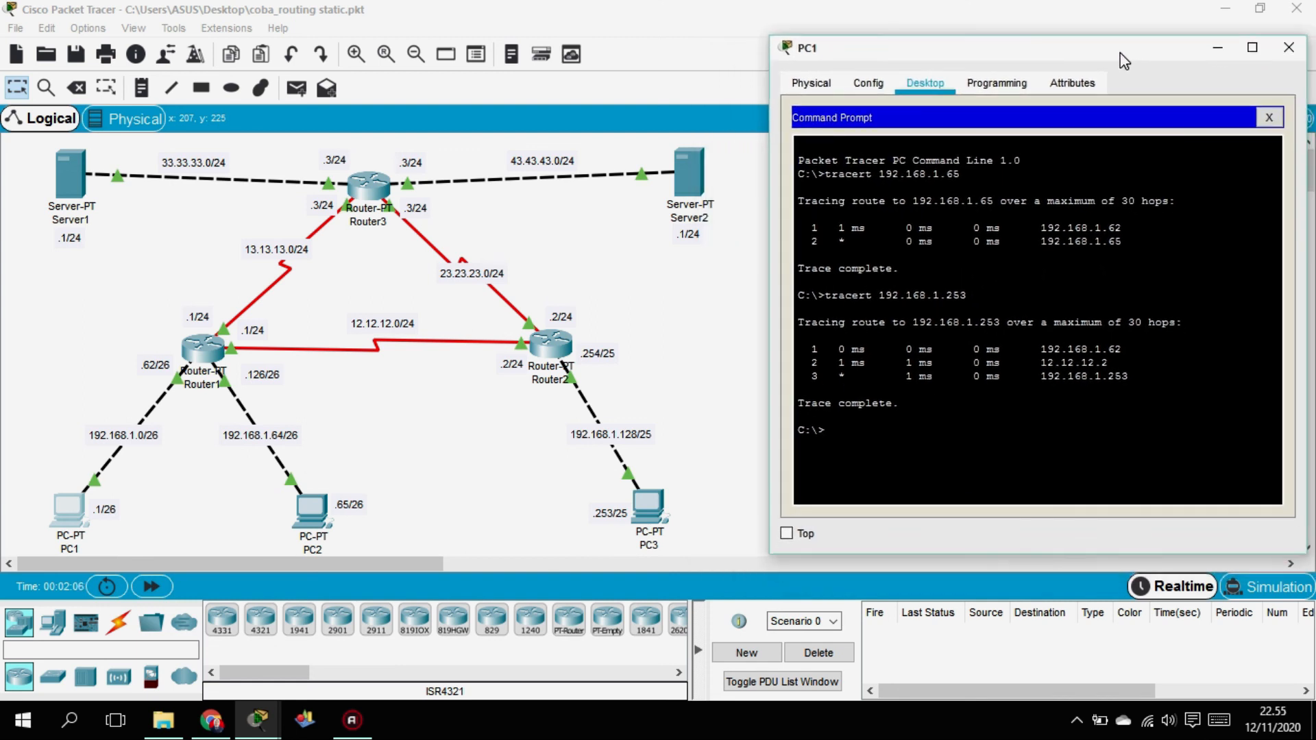
text(tracert)
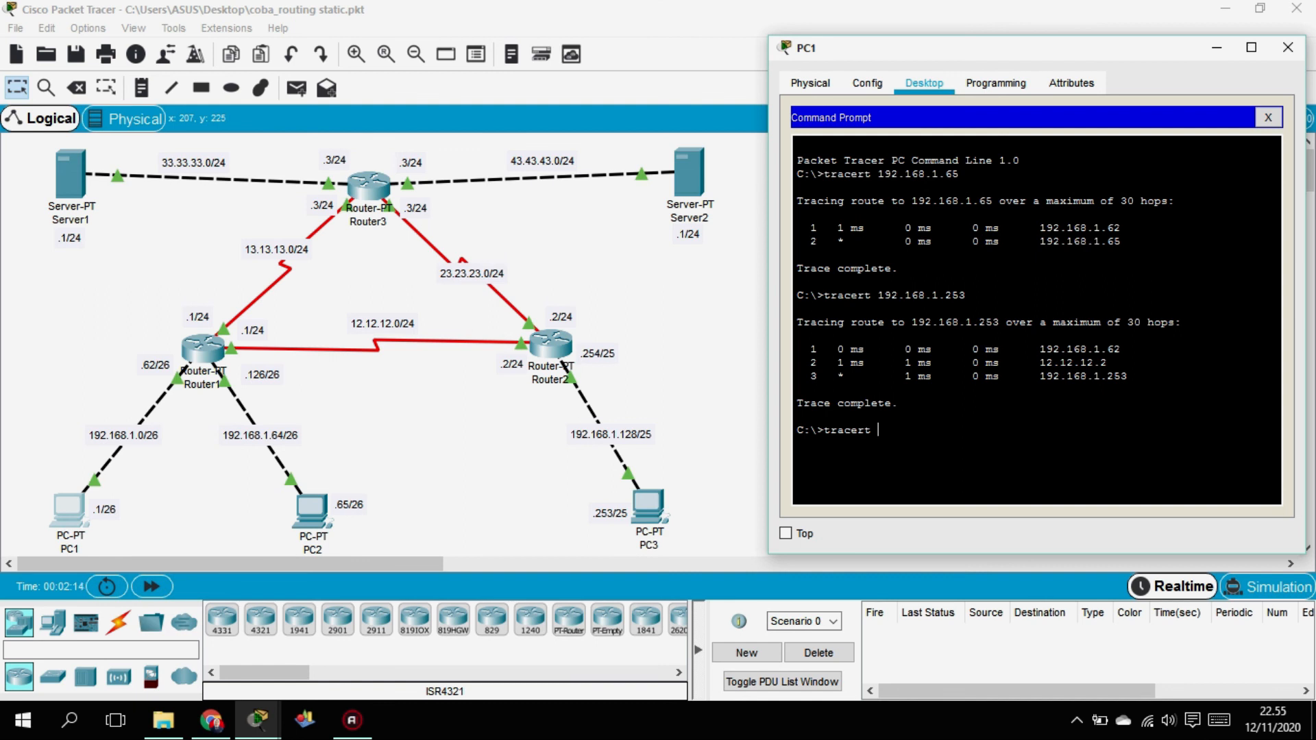
text(33.33.33.1)
key(Return)
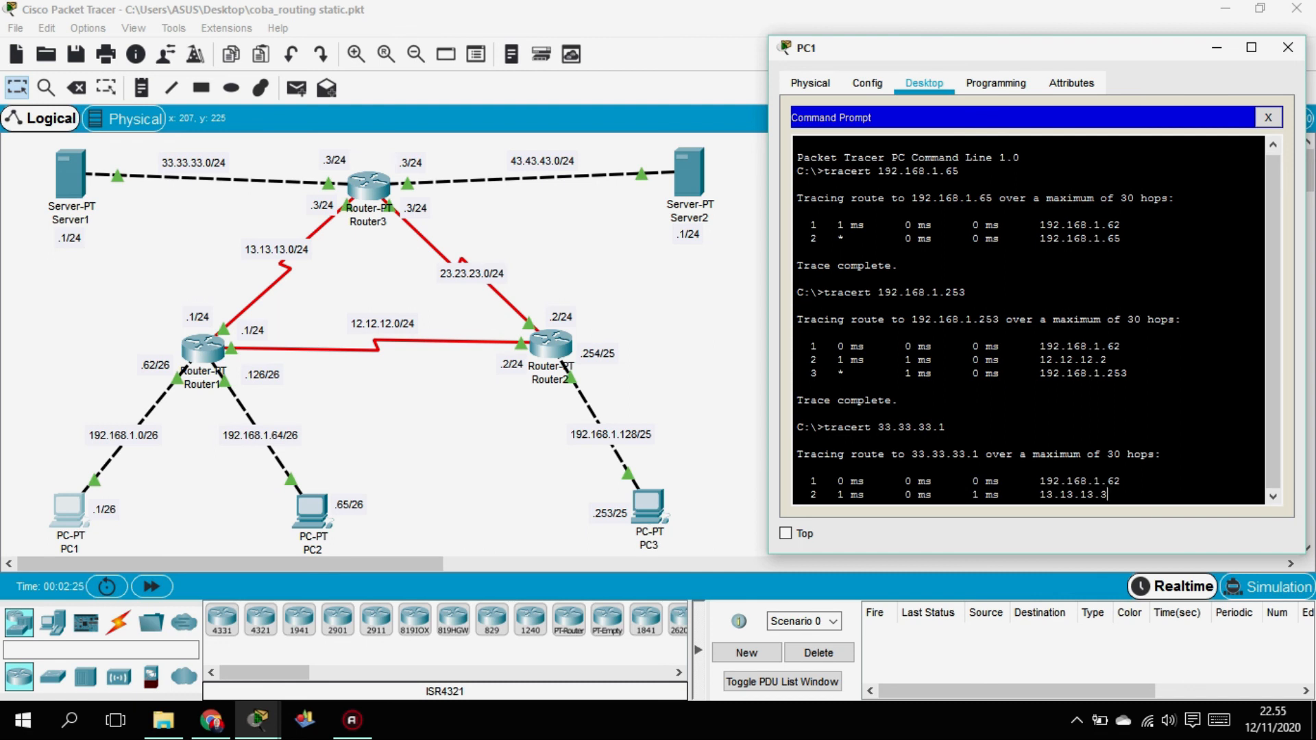
drag(1094, 417, 1088, 444)
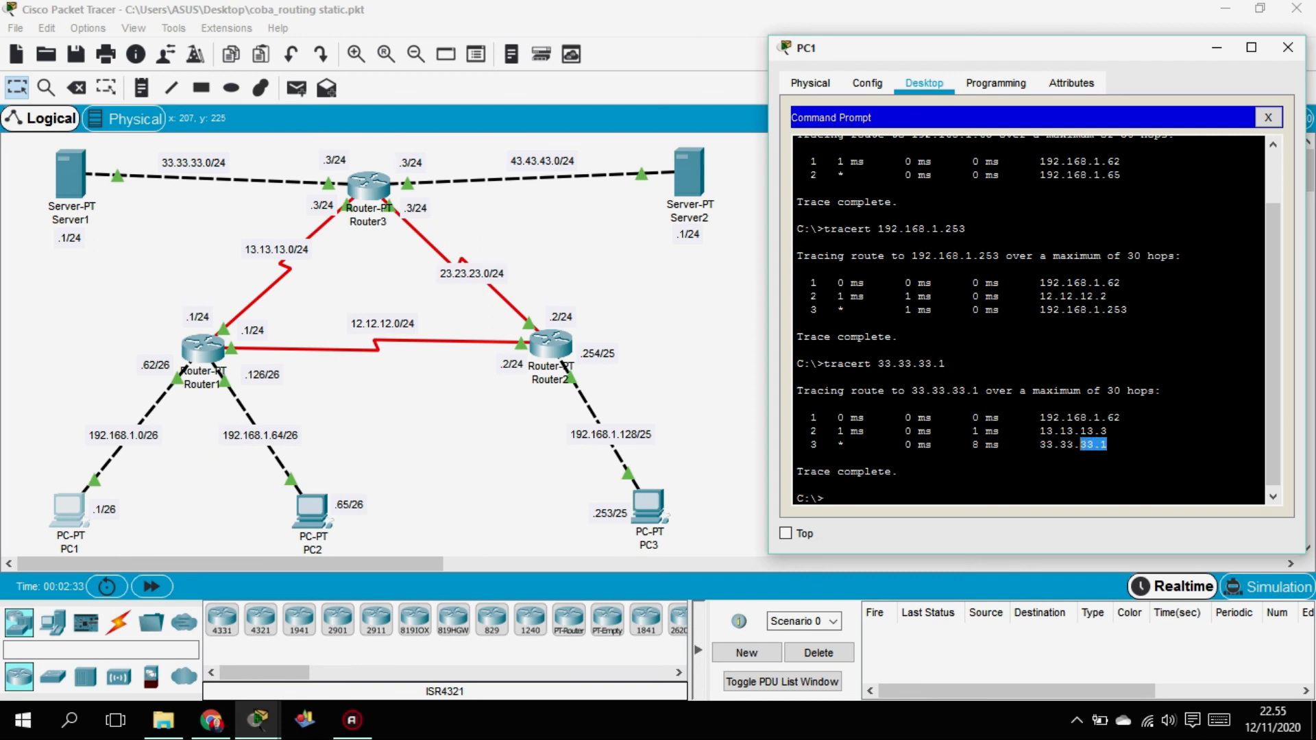
click(1105, 470)
Run tracert 43.43.43.1 on PC1 to trace the route to Server2, and examine the listed hops.
text(tracert 43.43.43)
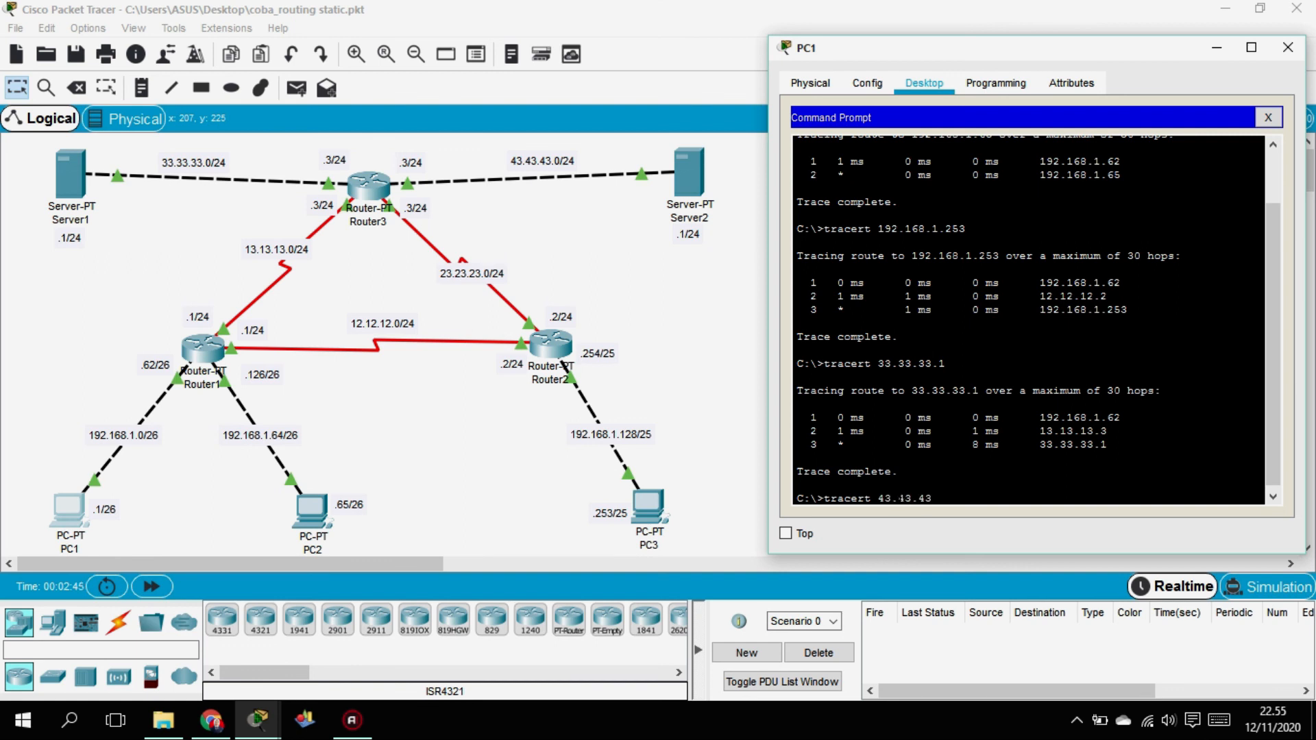
text(.1)
key(Return)
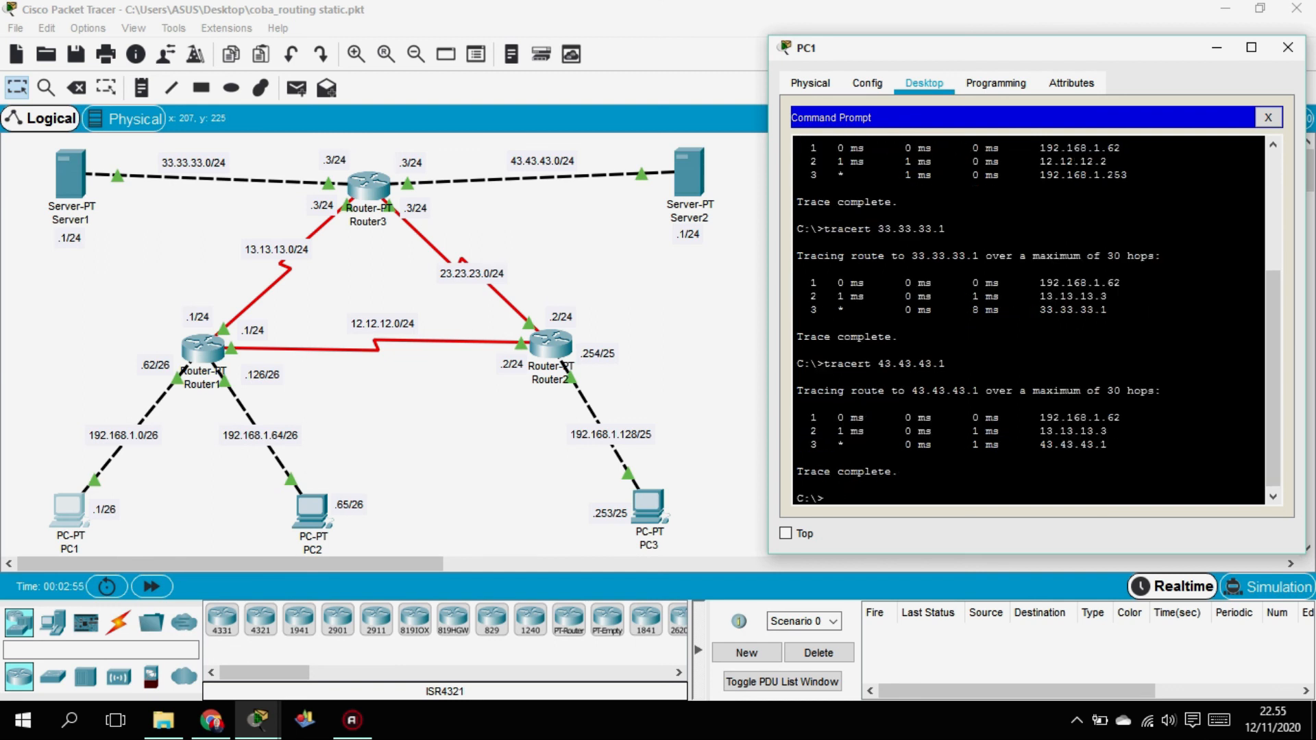
drag(1094, 418, 1107, 444)
click(1107, 444)
drag(1066, 55, 961, 68)
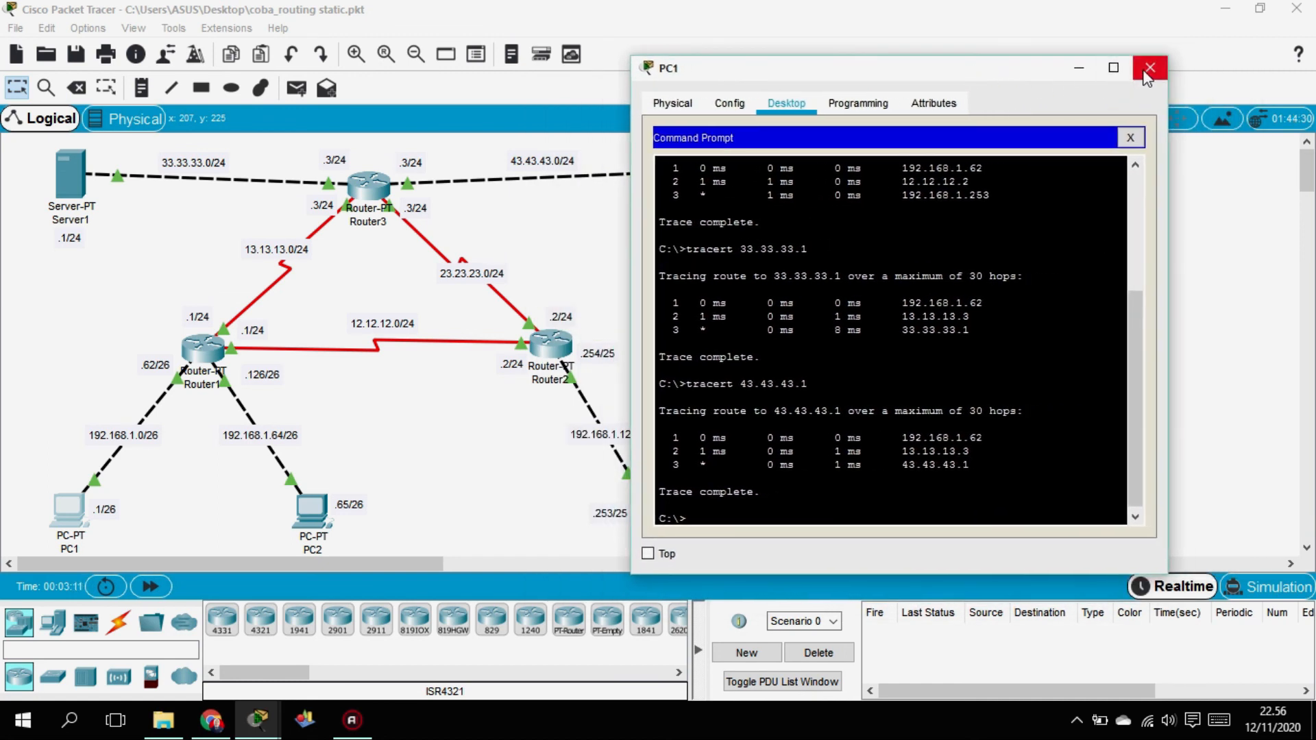